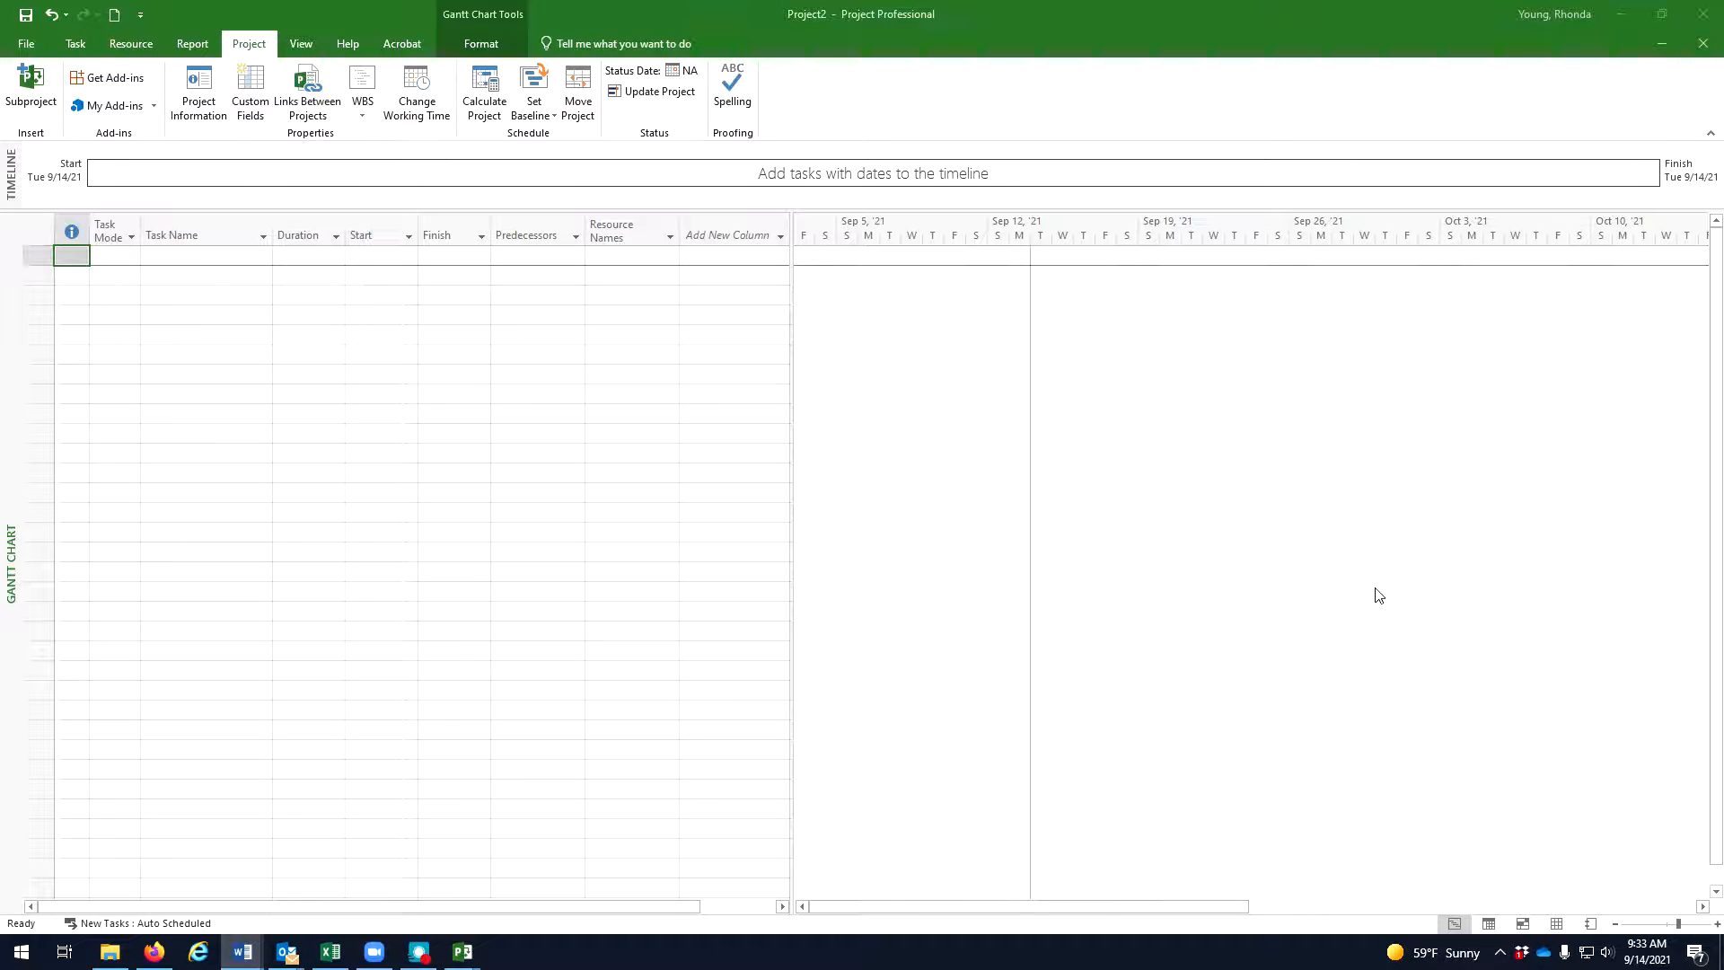
# Set the Gantt chart timescale to months in the middle tier and weeks in the bottom tier.
pyautogui.rightClick(1086, 224)
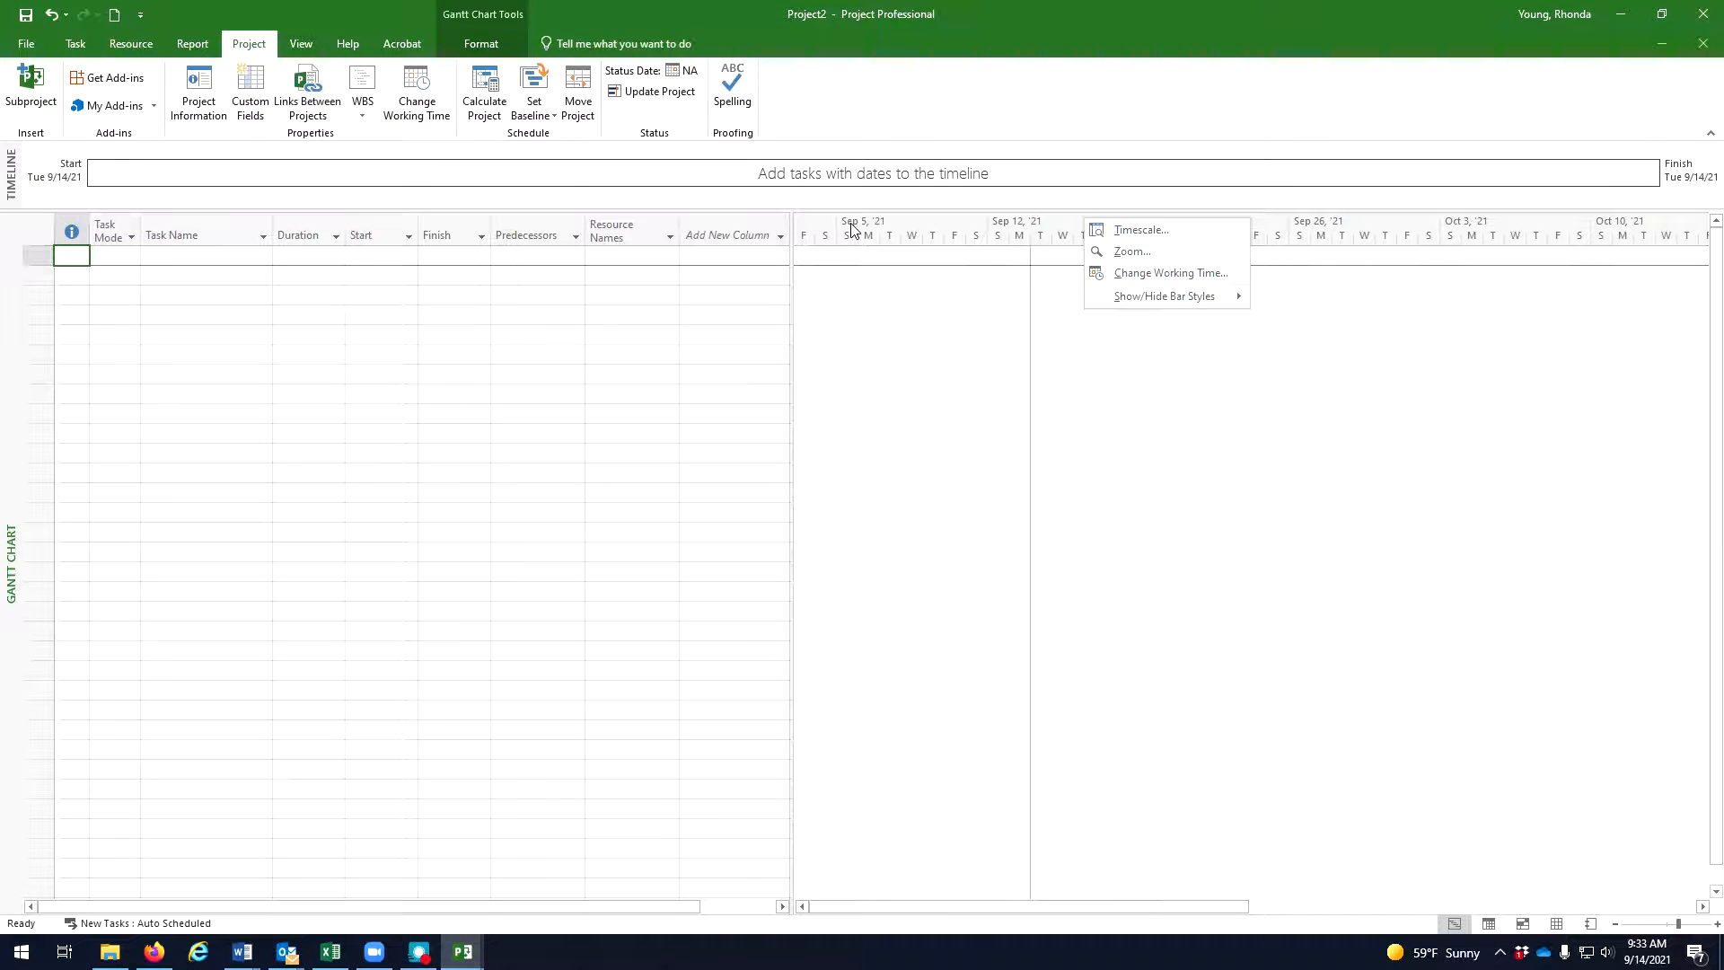
pyautogui.click(1142, 230)
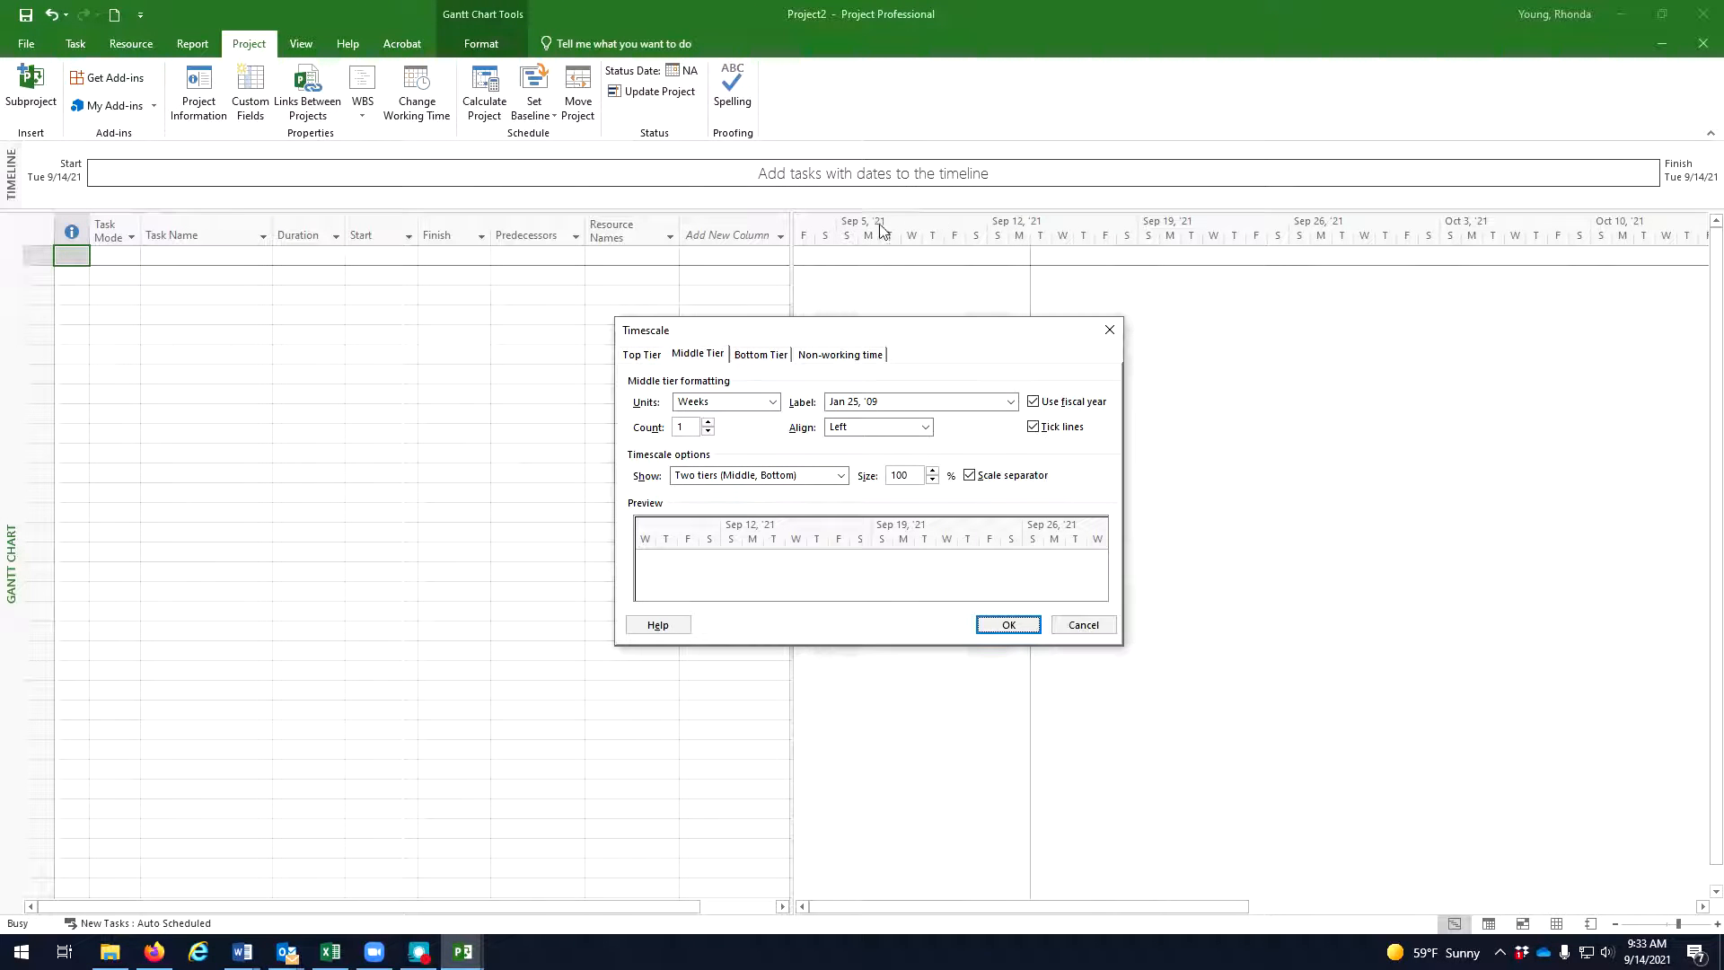
pyautogui.click(772, 402)
pyautogui.click(697, 459)
pyautogui.click(760, 355)
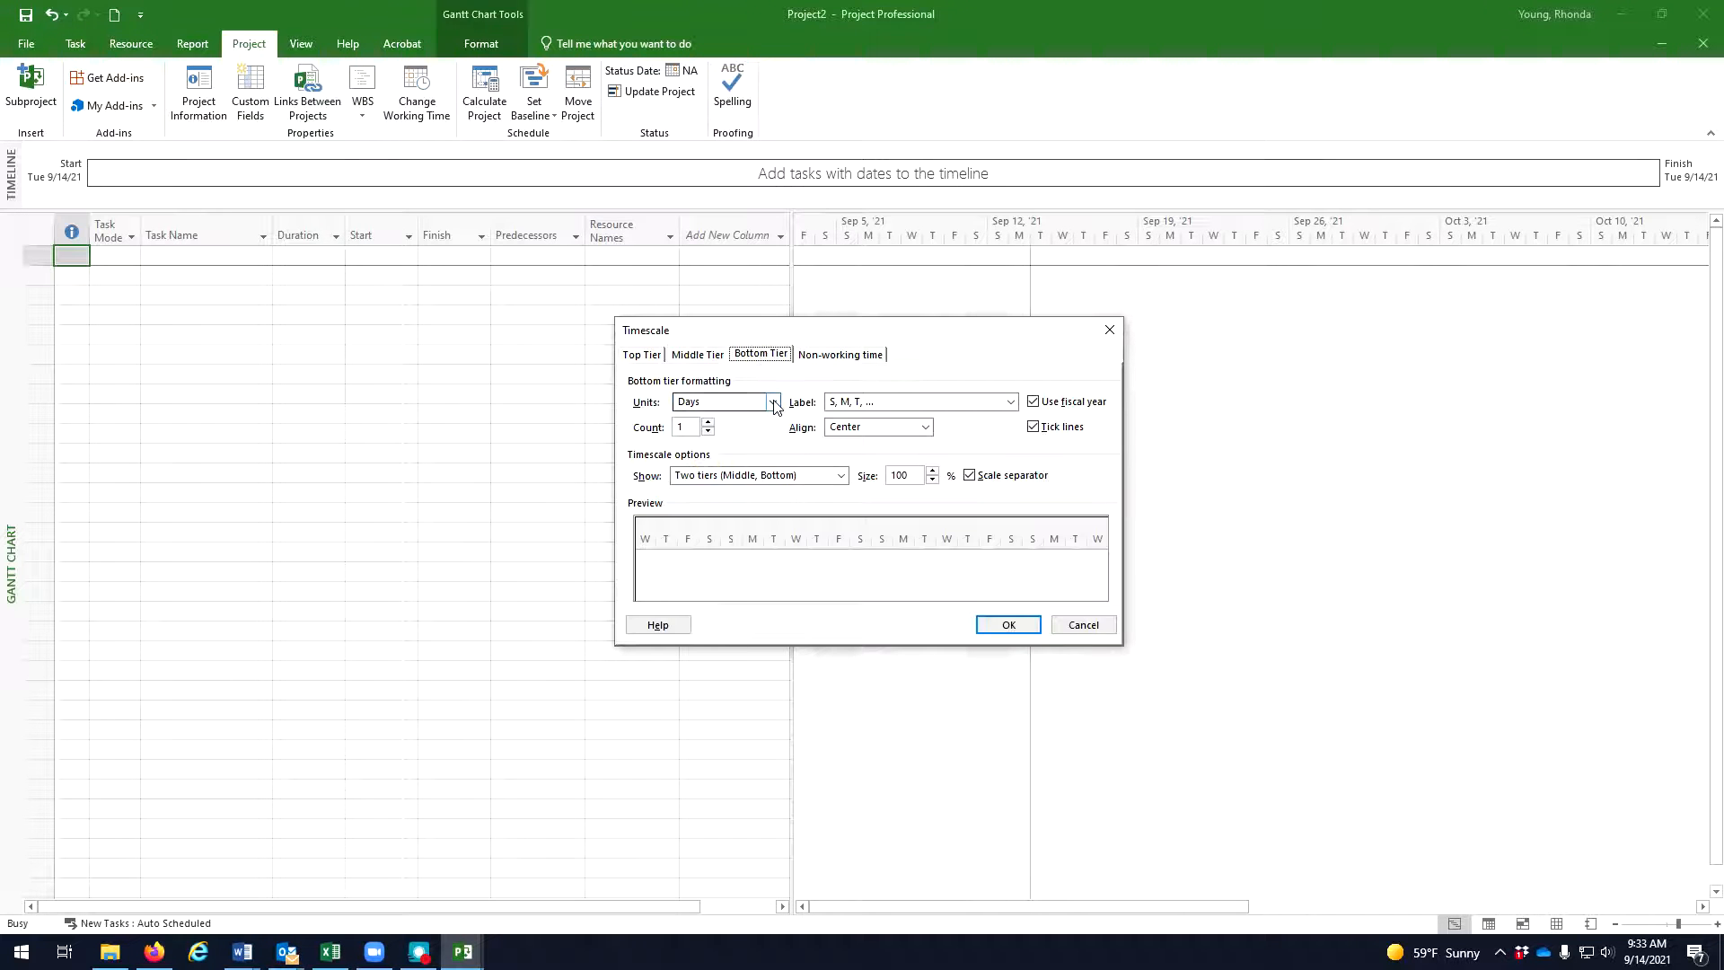
pyautogui.click(772, 402)
pyautogui.click(727, 490)
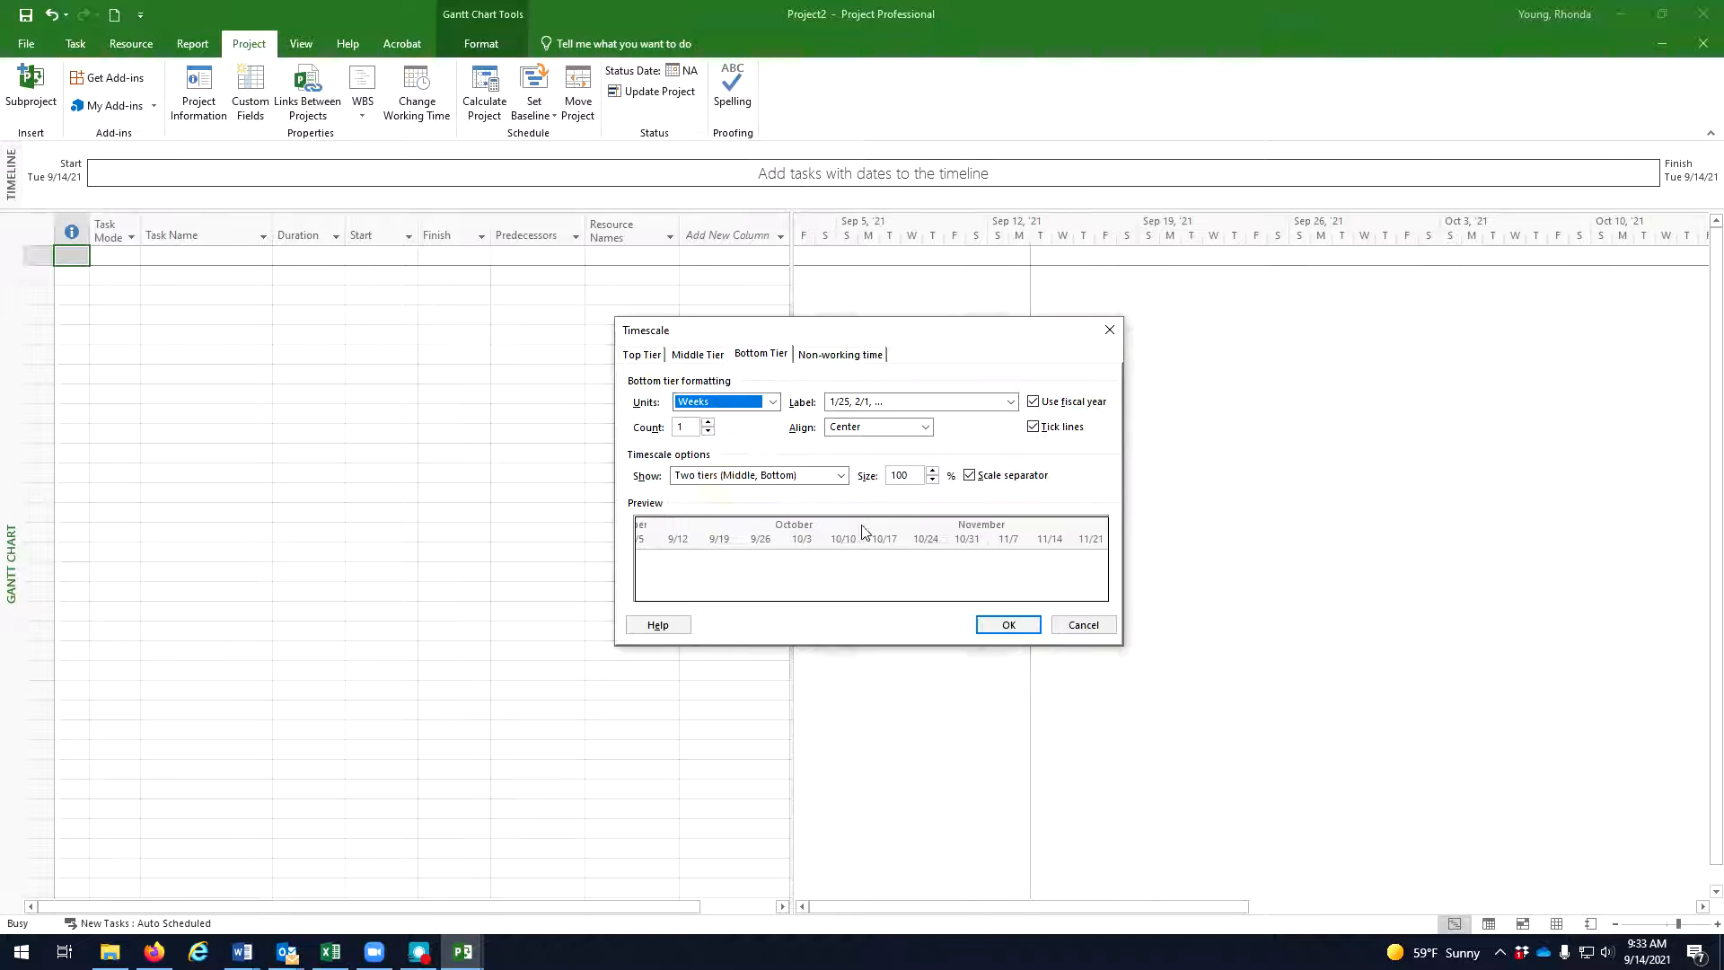
pyautogui.click(1004, 624)
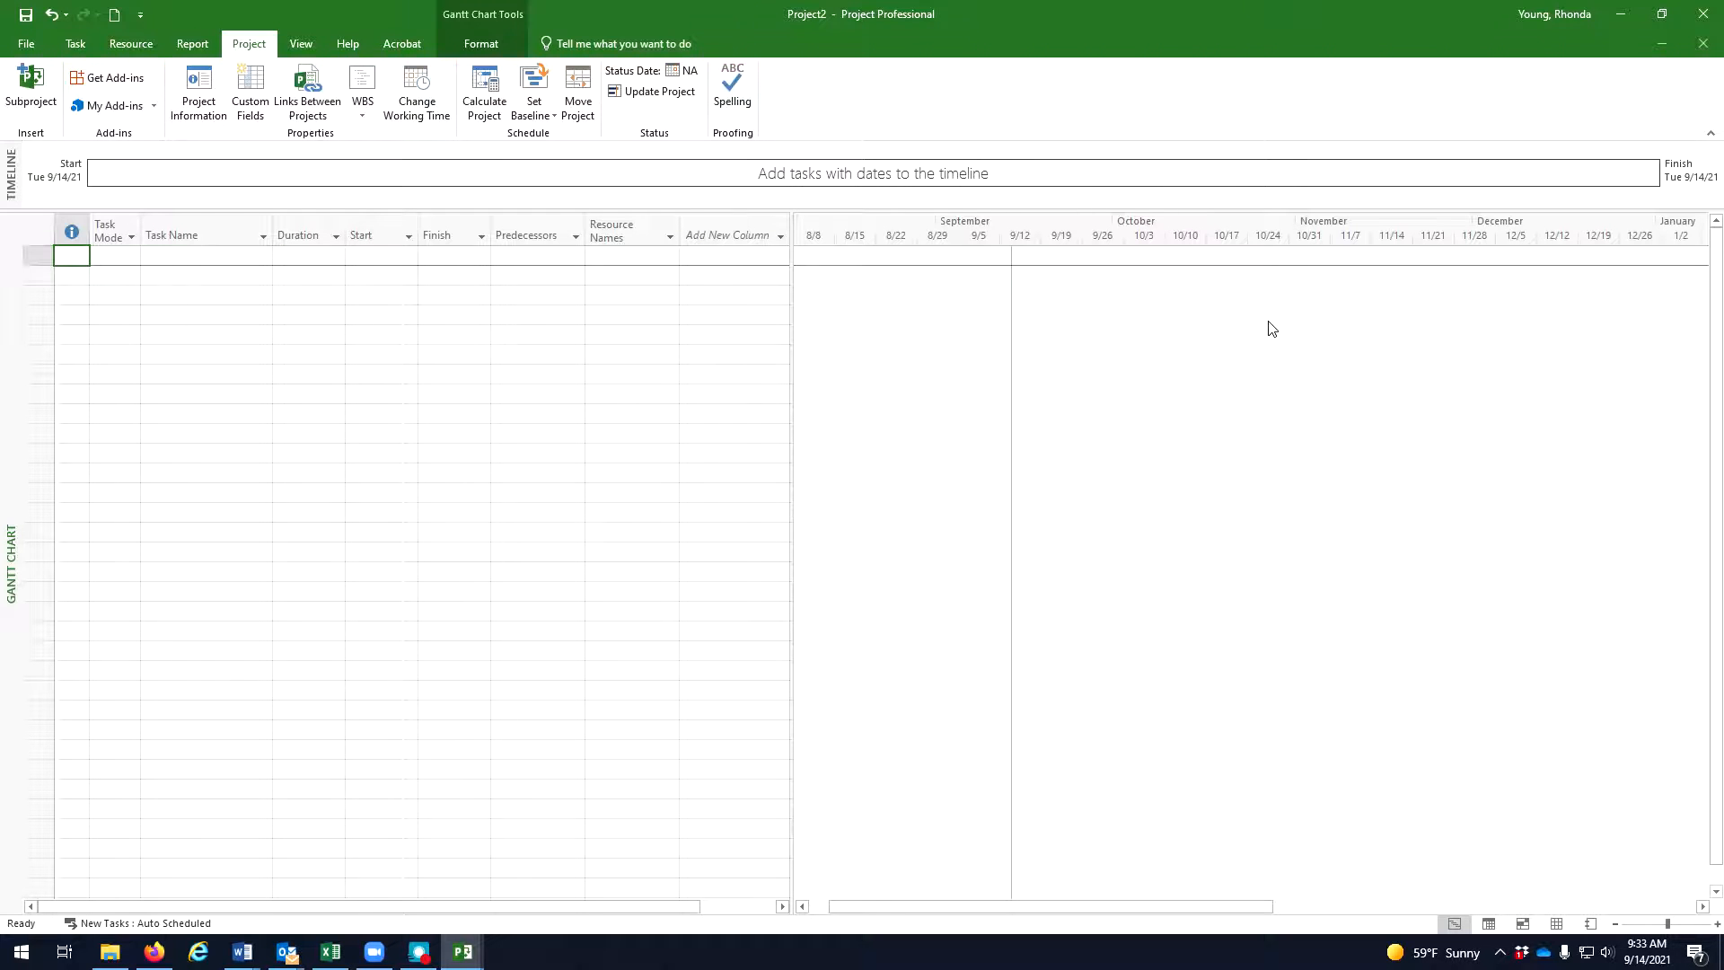
# Set the project's start date to Wed 9/8/2021 in the project information.
pyautogui.click(201, 78)
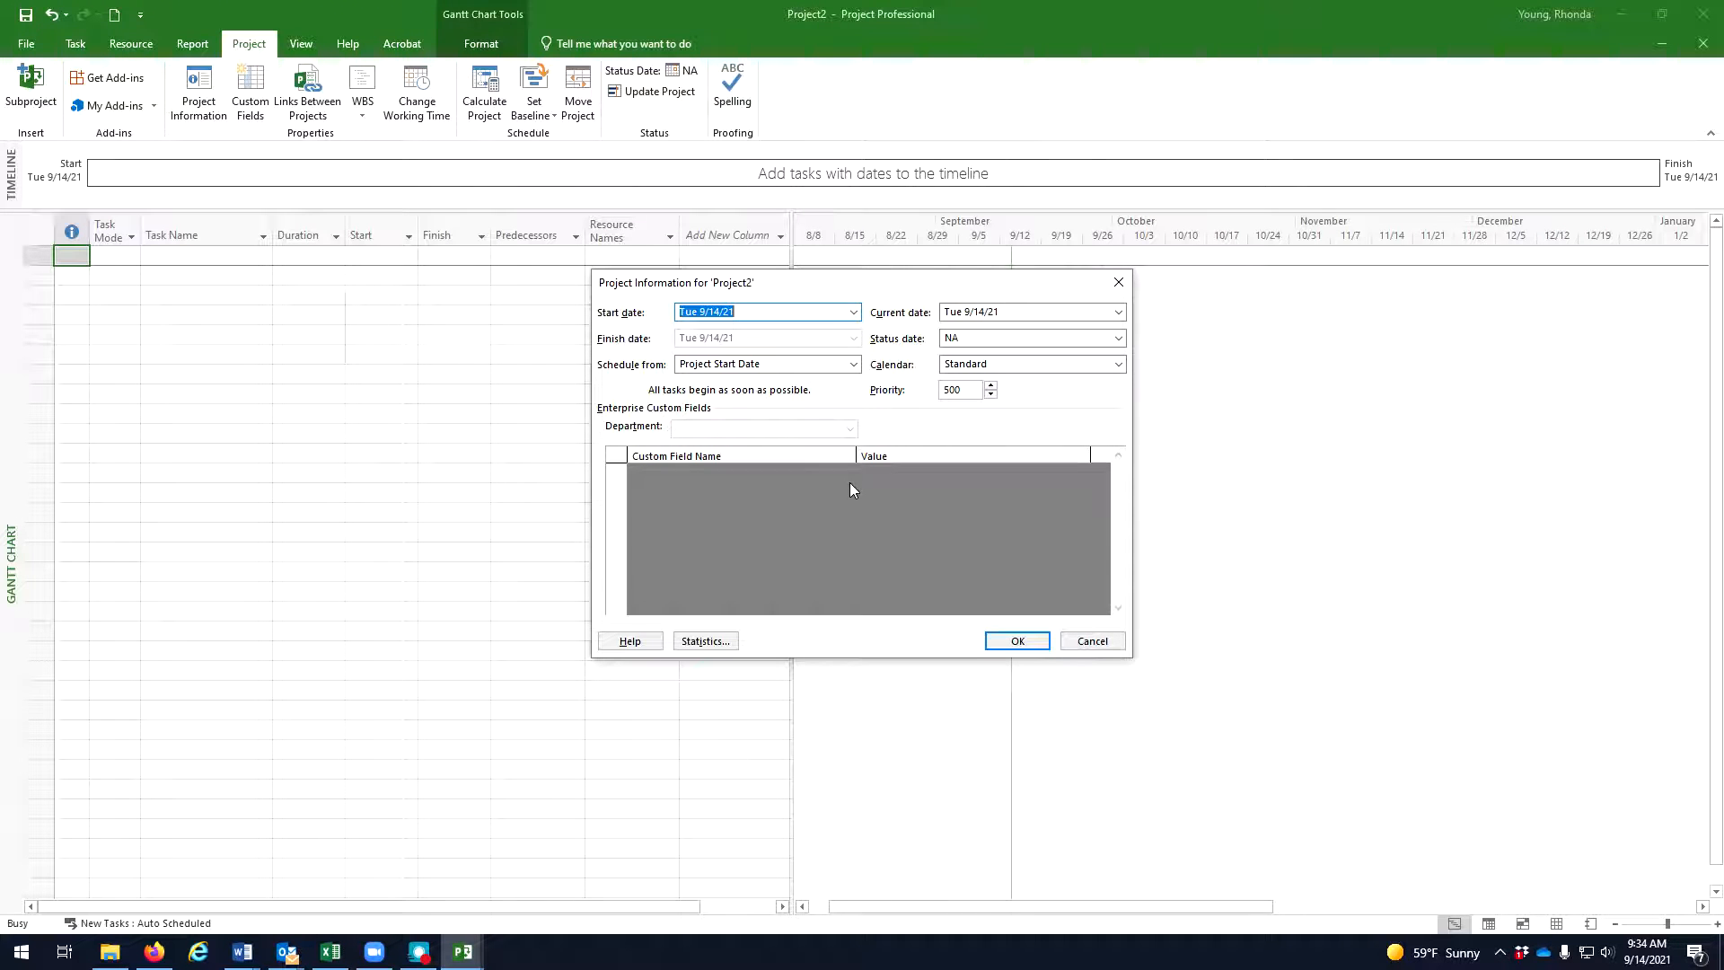
pyautogui.click(854, 313)
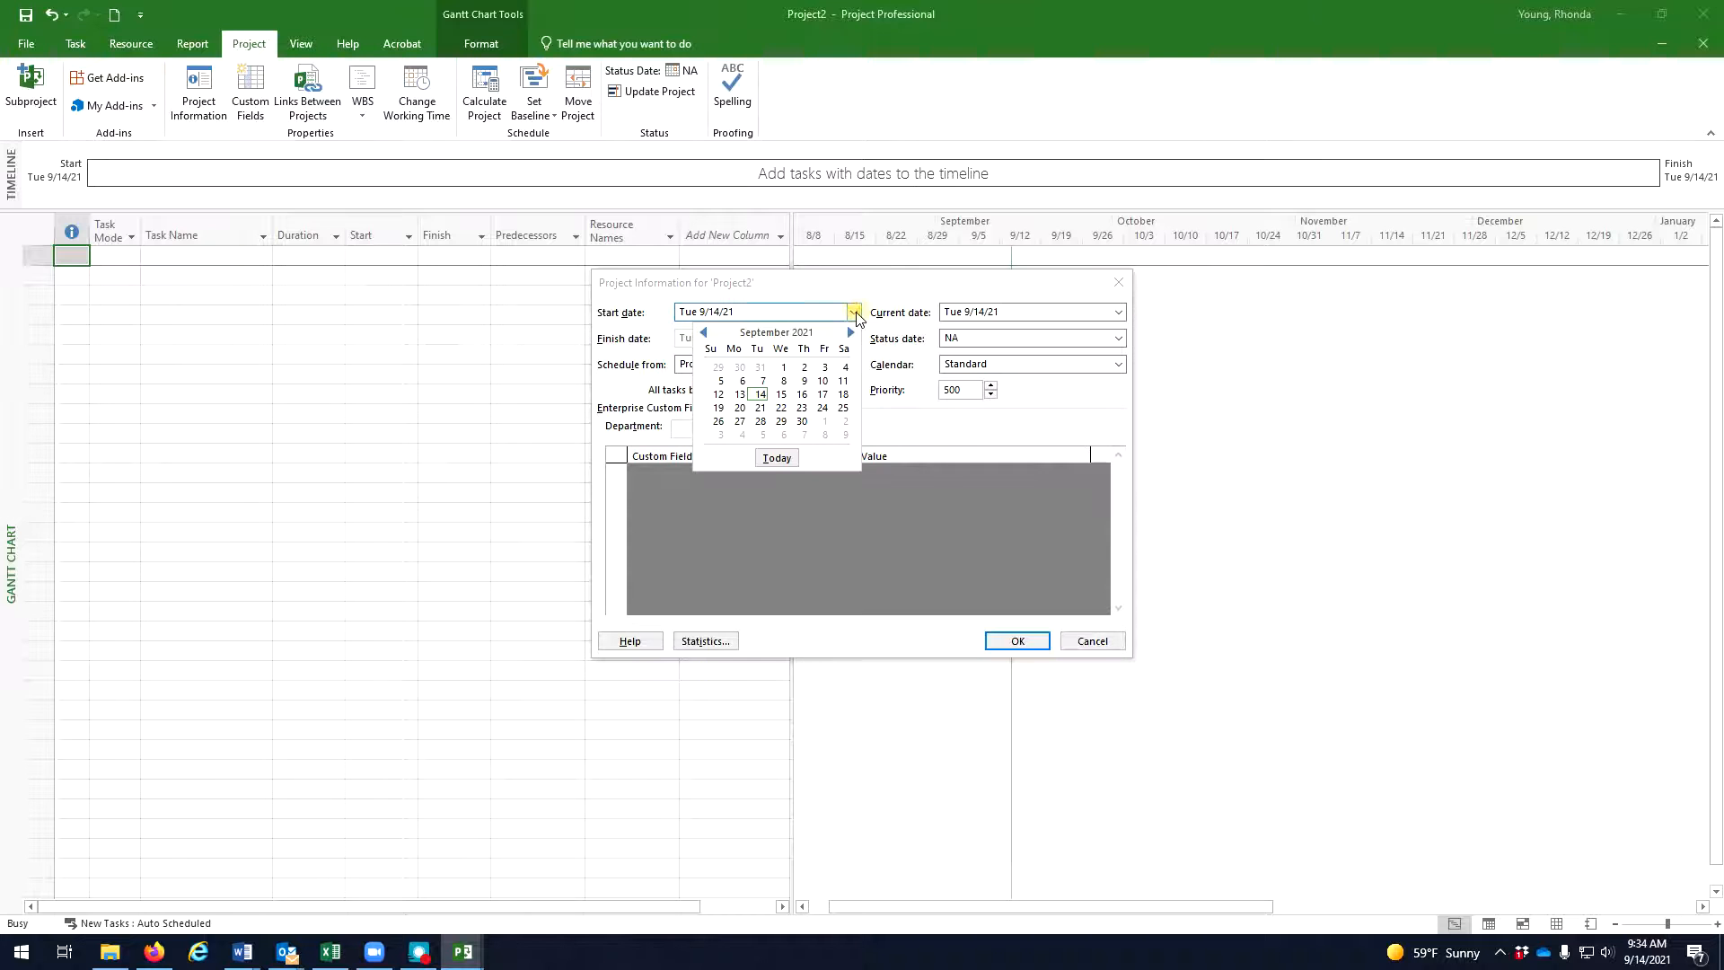
pyautogui.click(782, 382)
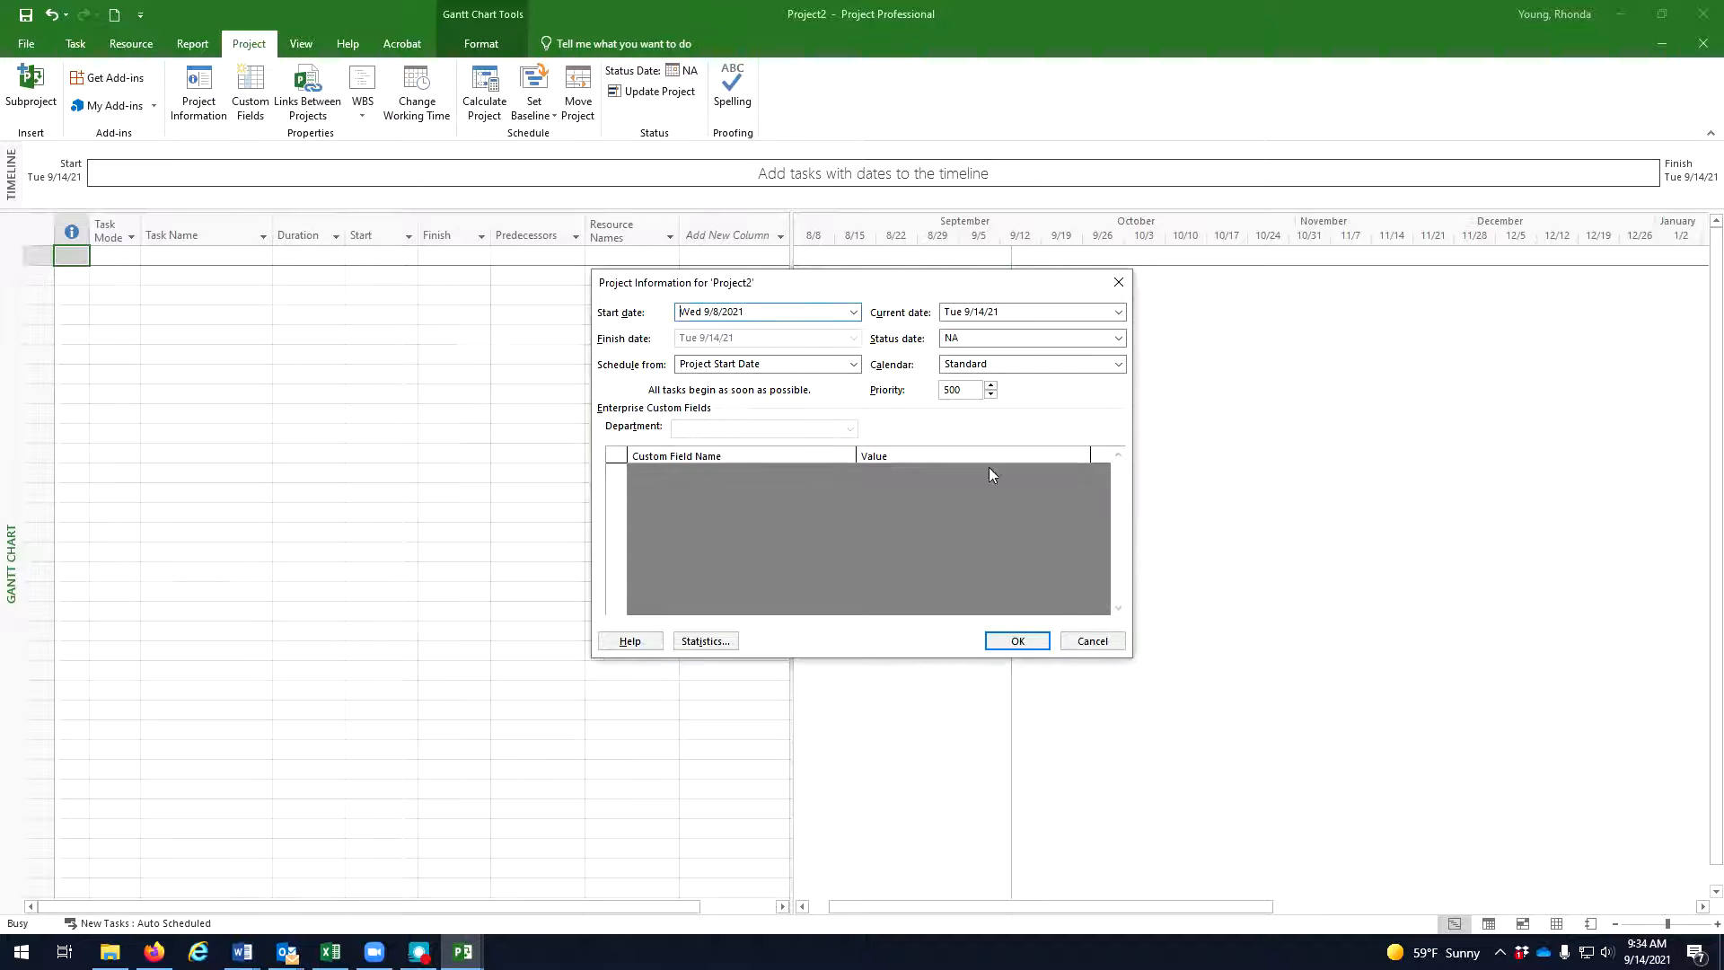
pyautogui.click(1017, 641)
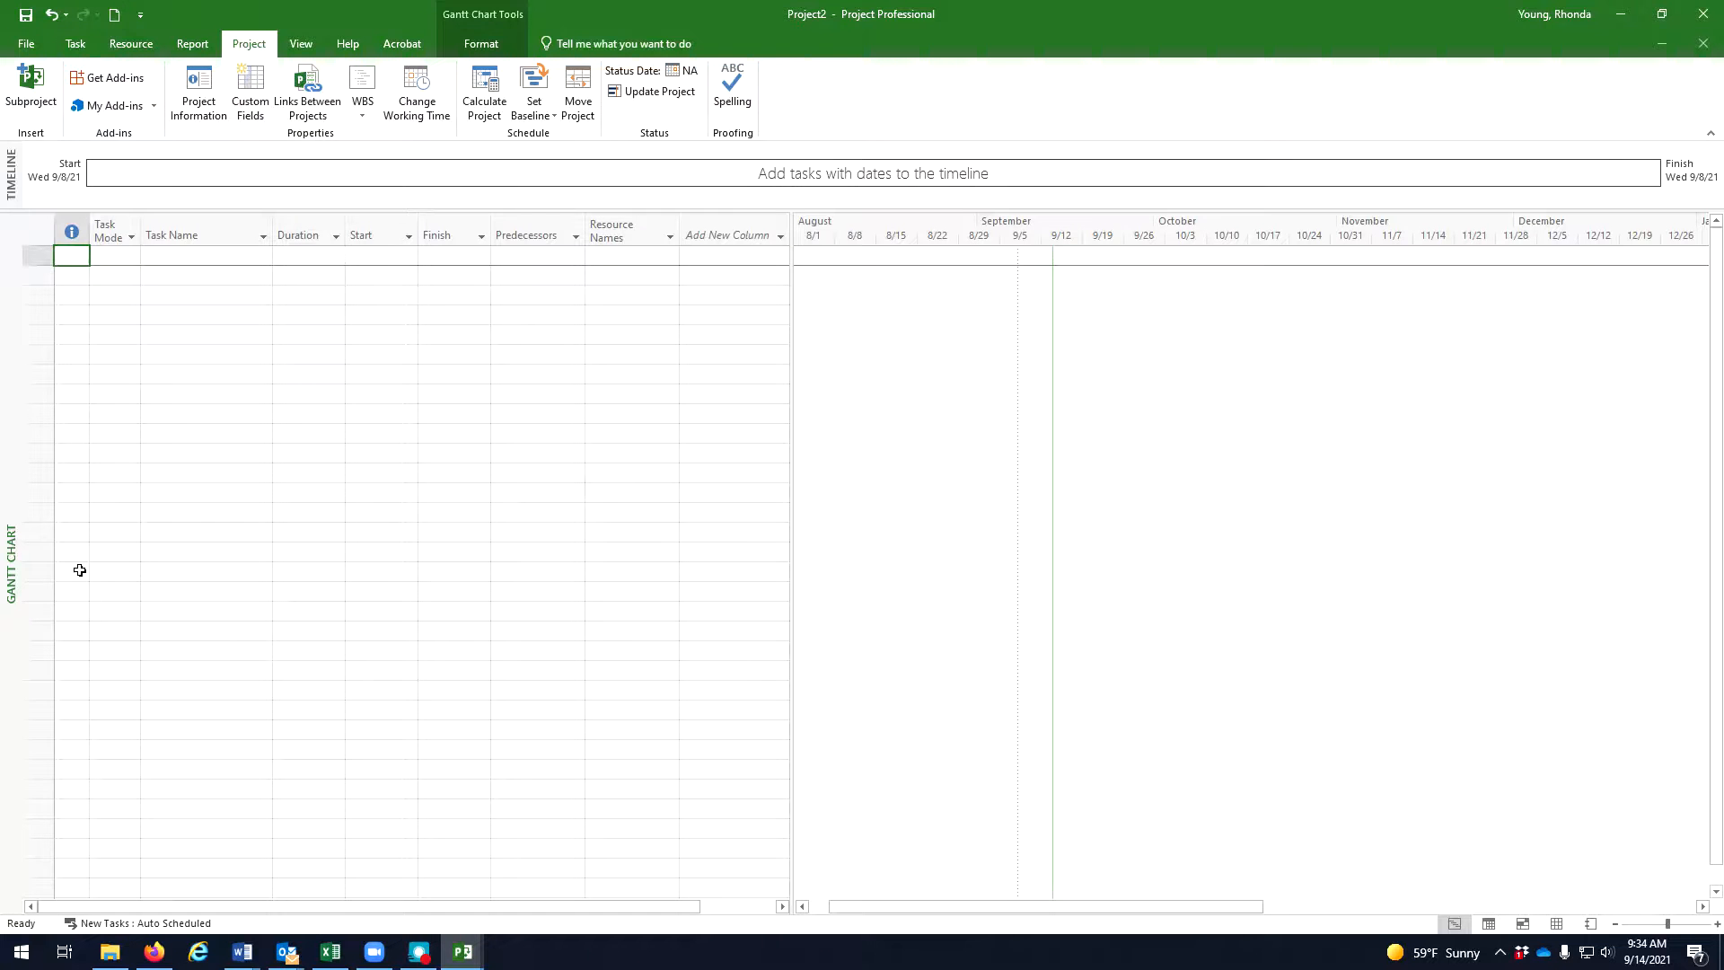
# Switch to the Word document ENSC491_MSProject.docx, review its table of tasks, durations and predecessors, and move its window out of the way.
pyautogui.hotkey('alt', 'Tab')
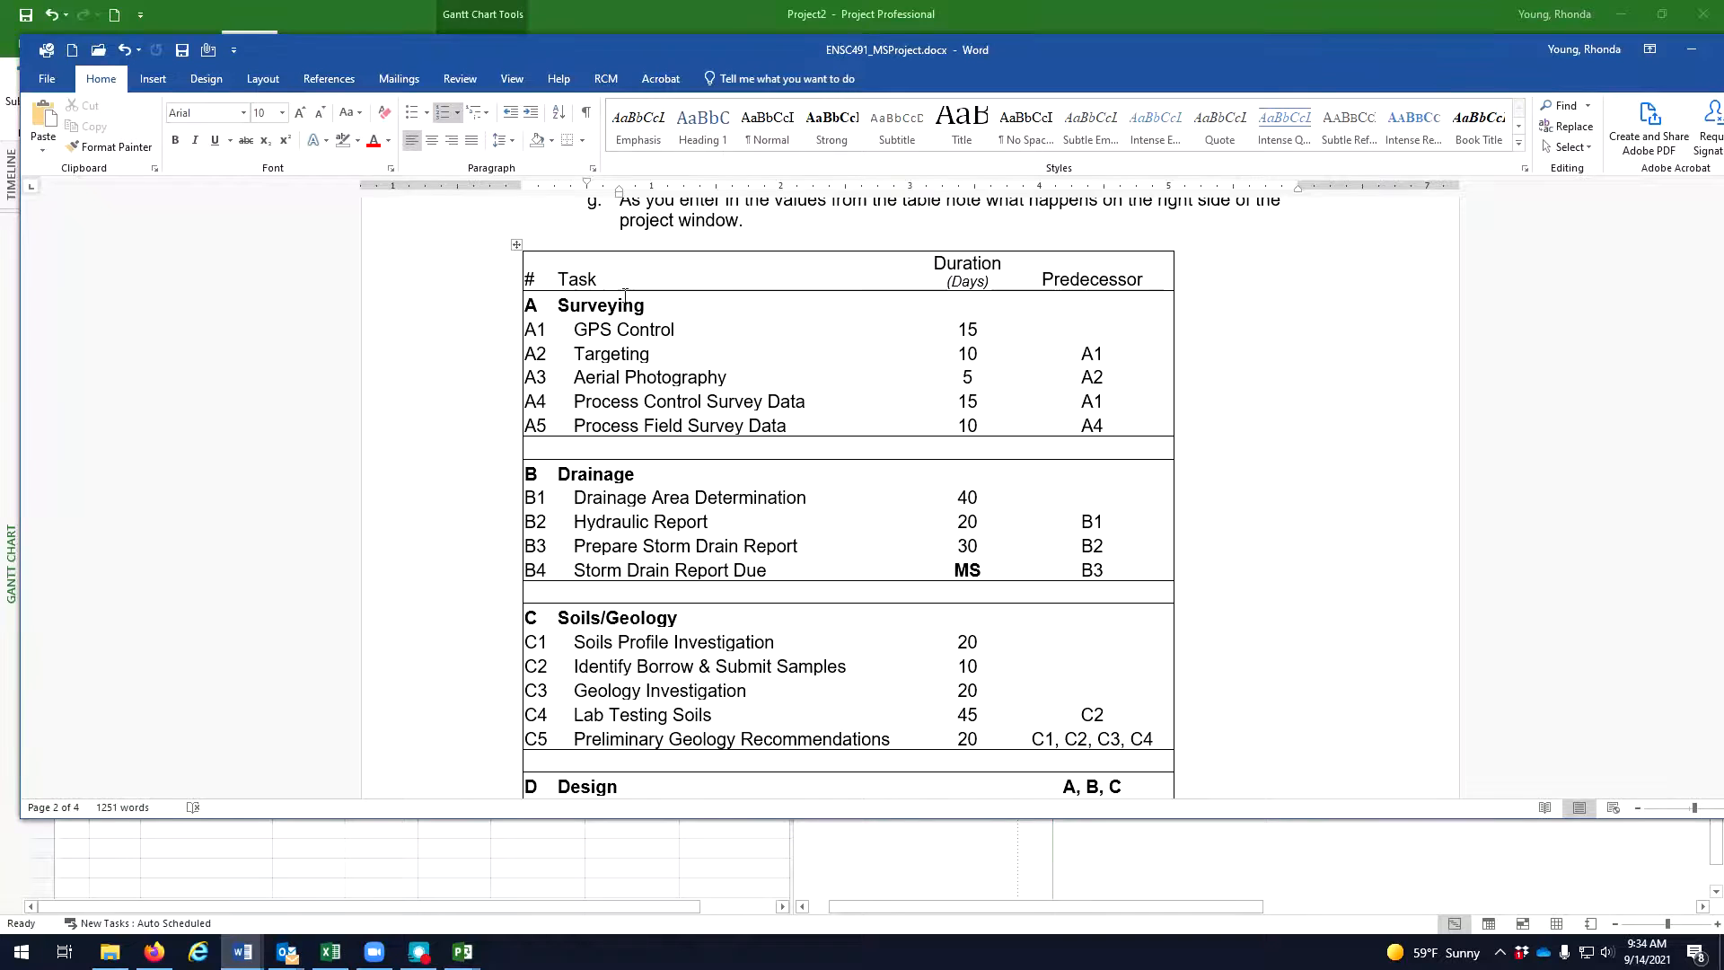
pyautogui.scroll(-5, 703, 611)
pyautogui.scroll(5, 703, 611)
pyautogui.scroll(-5, 703, 609)
pyautogui.scroll(5, 616, 340)
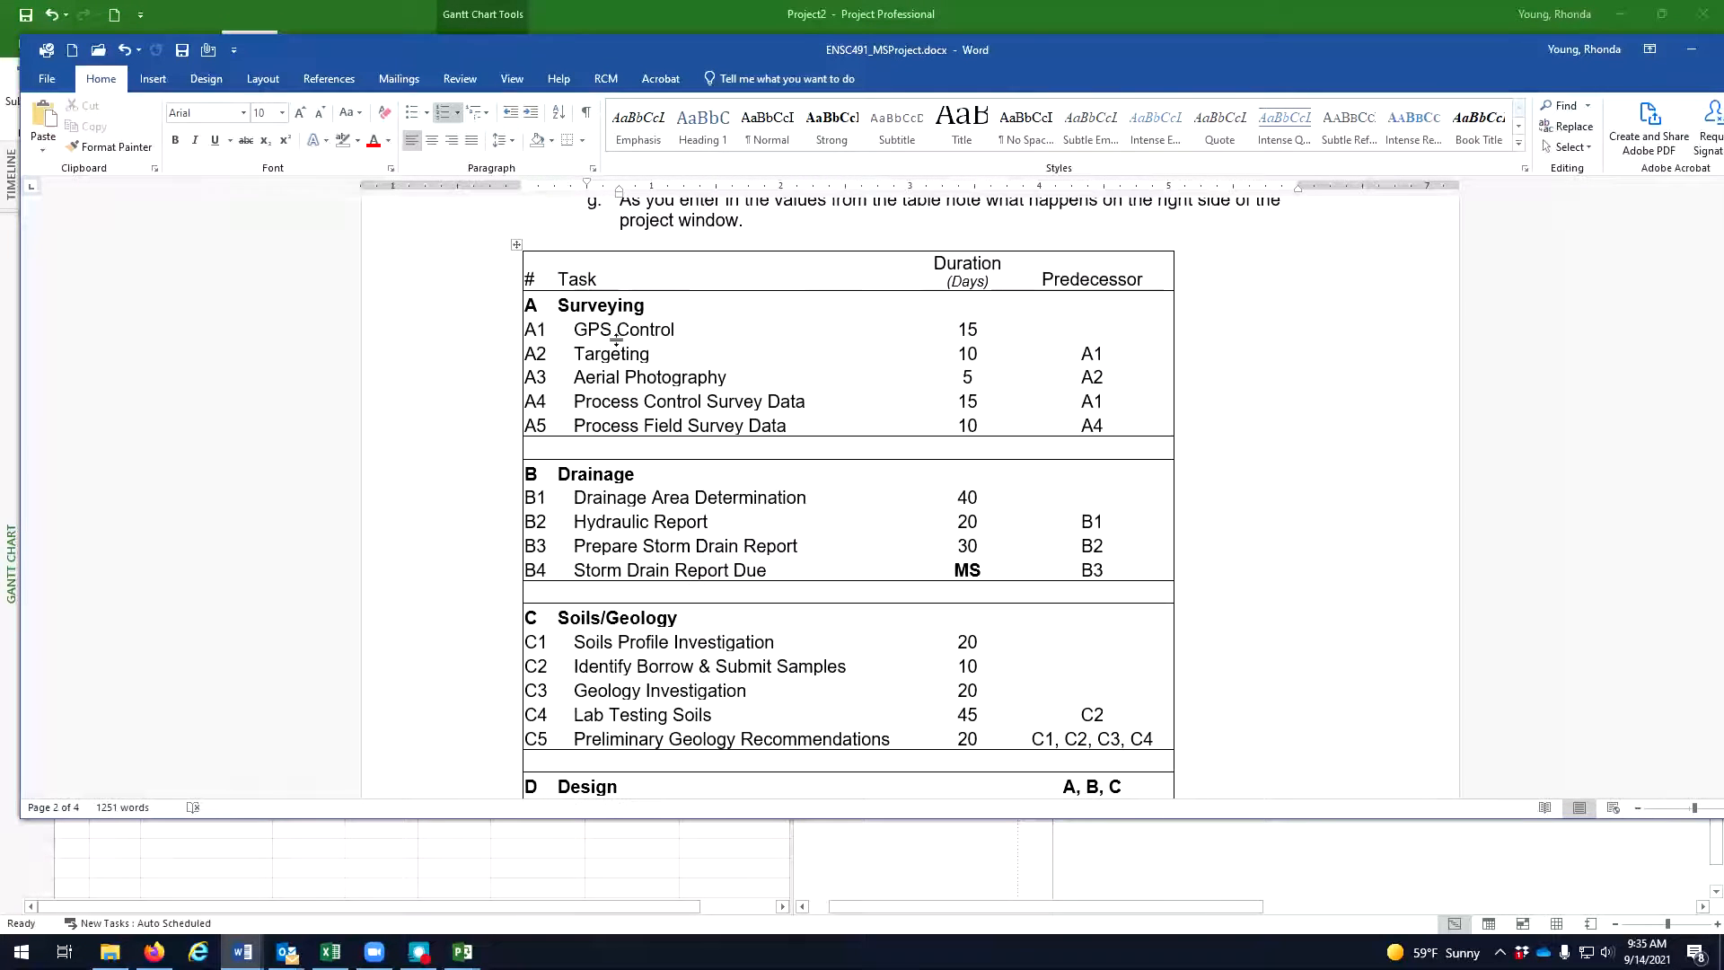
pyautogui.scroll(-3, 627, 501)
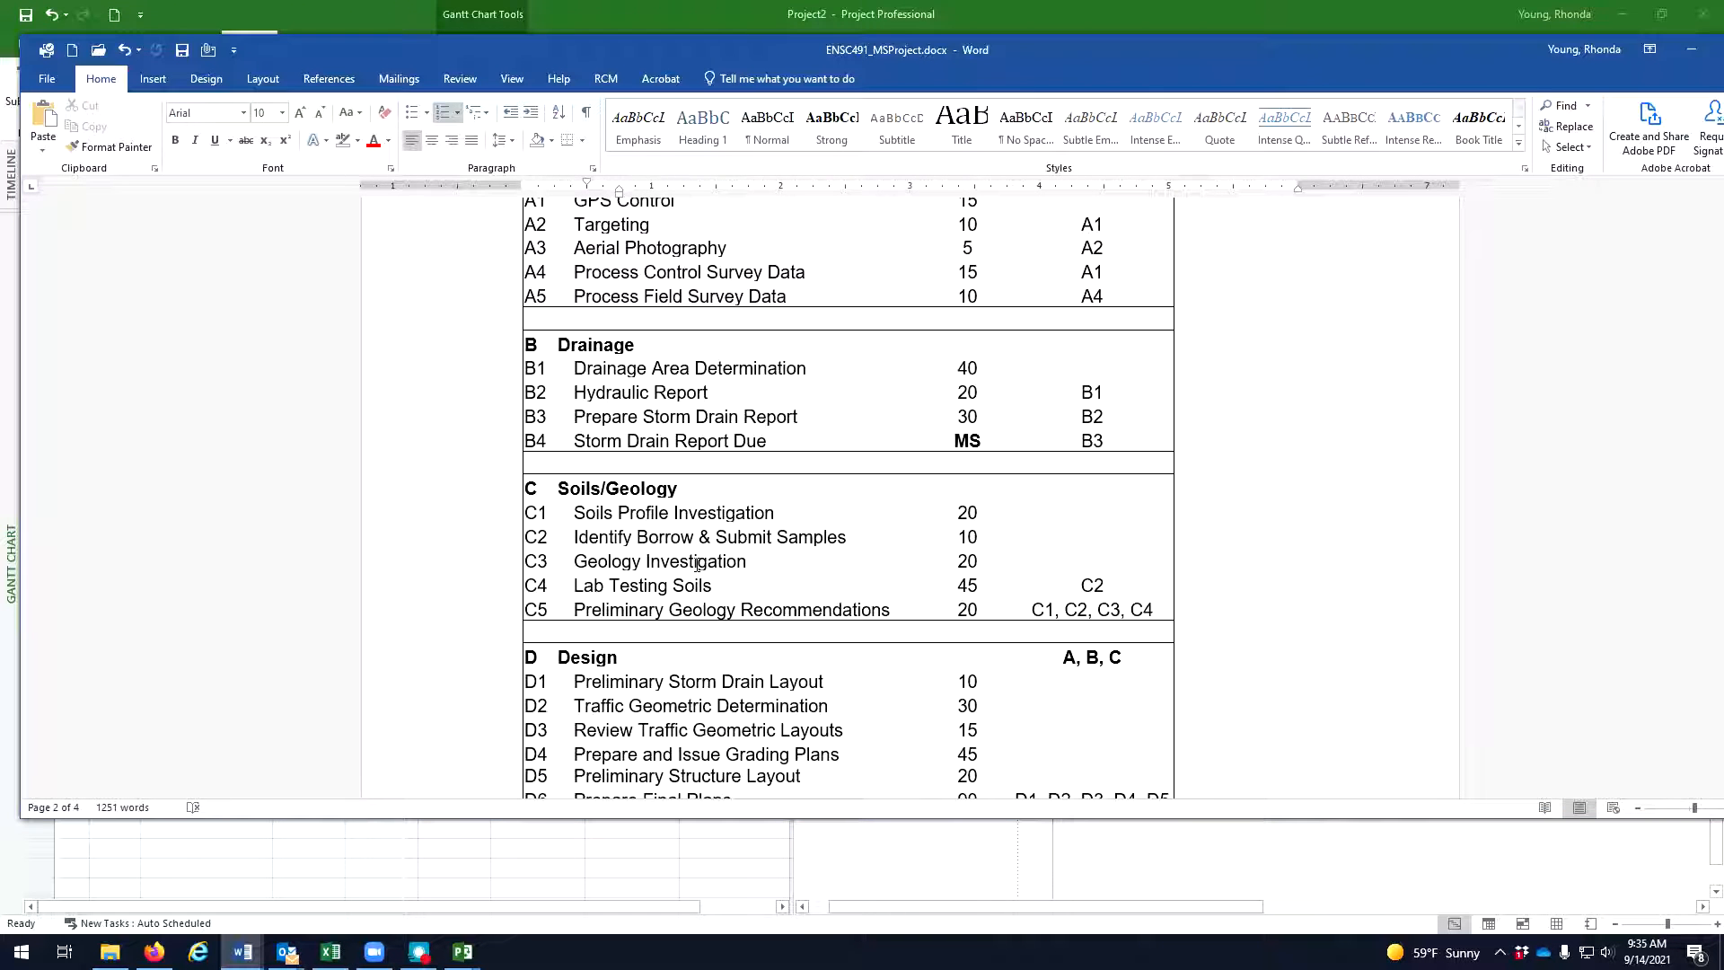
pyautogui.scroll(-3, 723, 558)
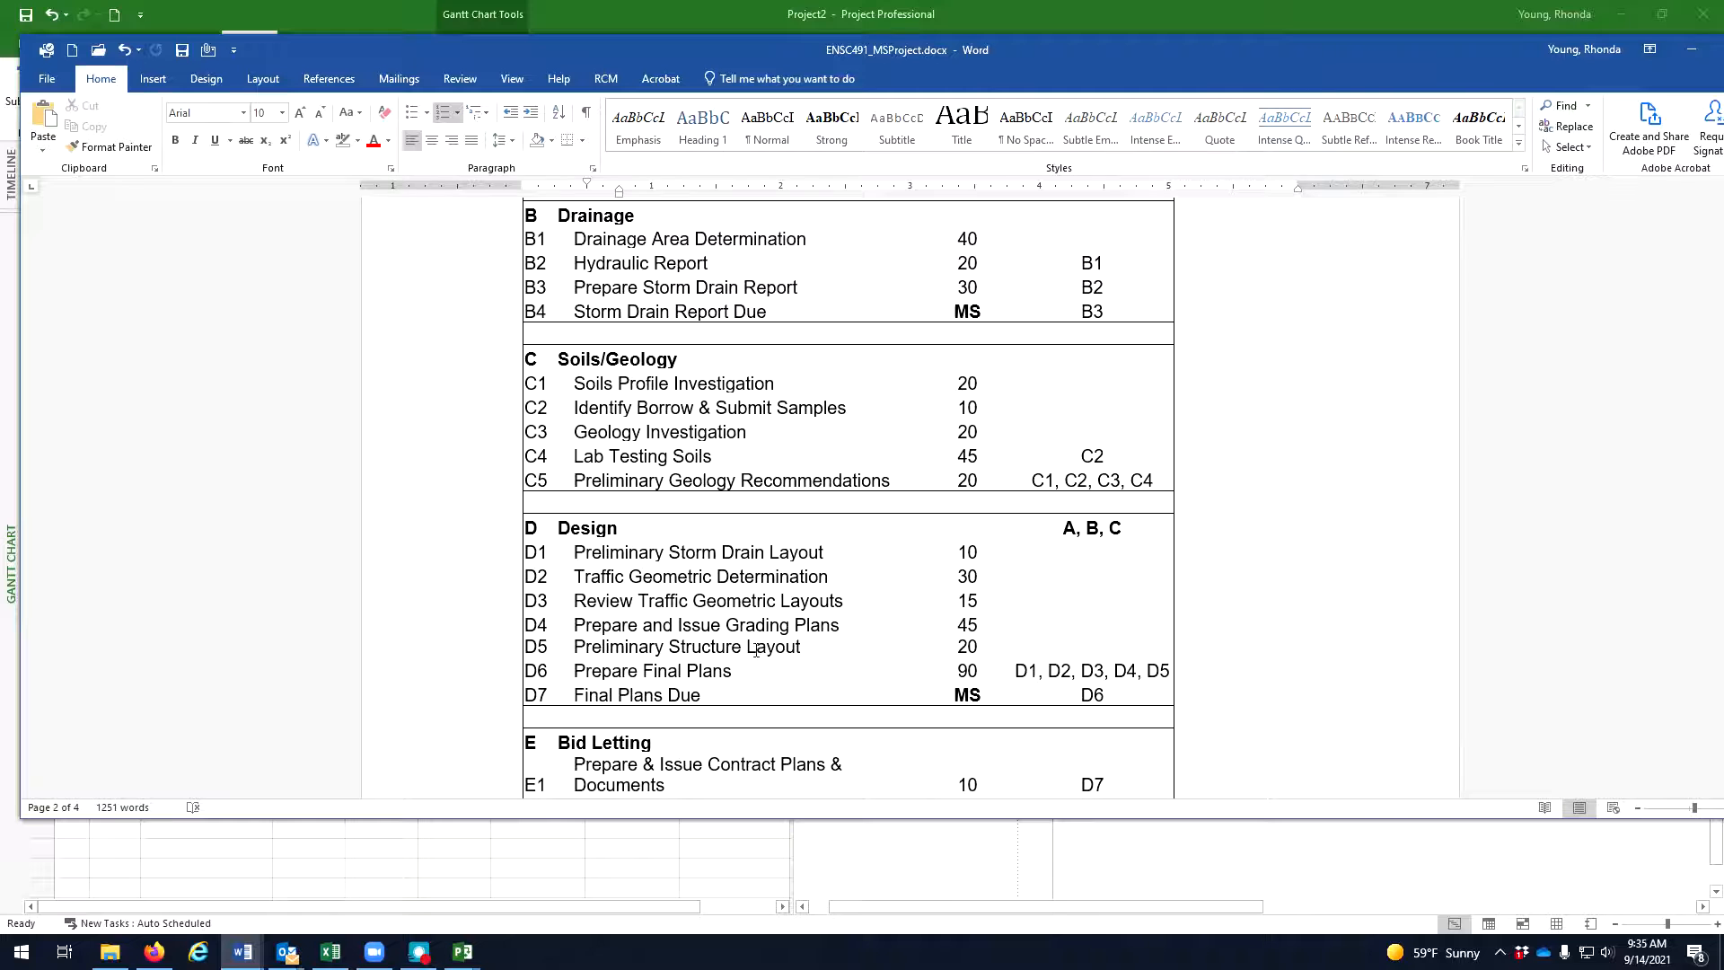
pyautogui.scroll(-3, 756, 648)
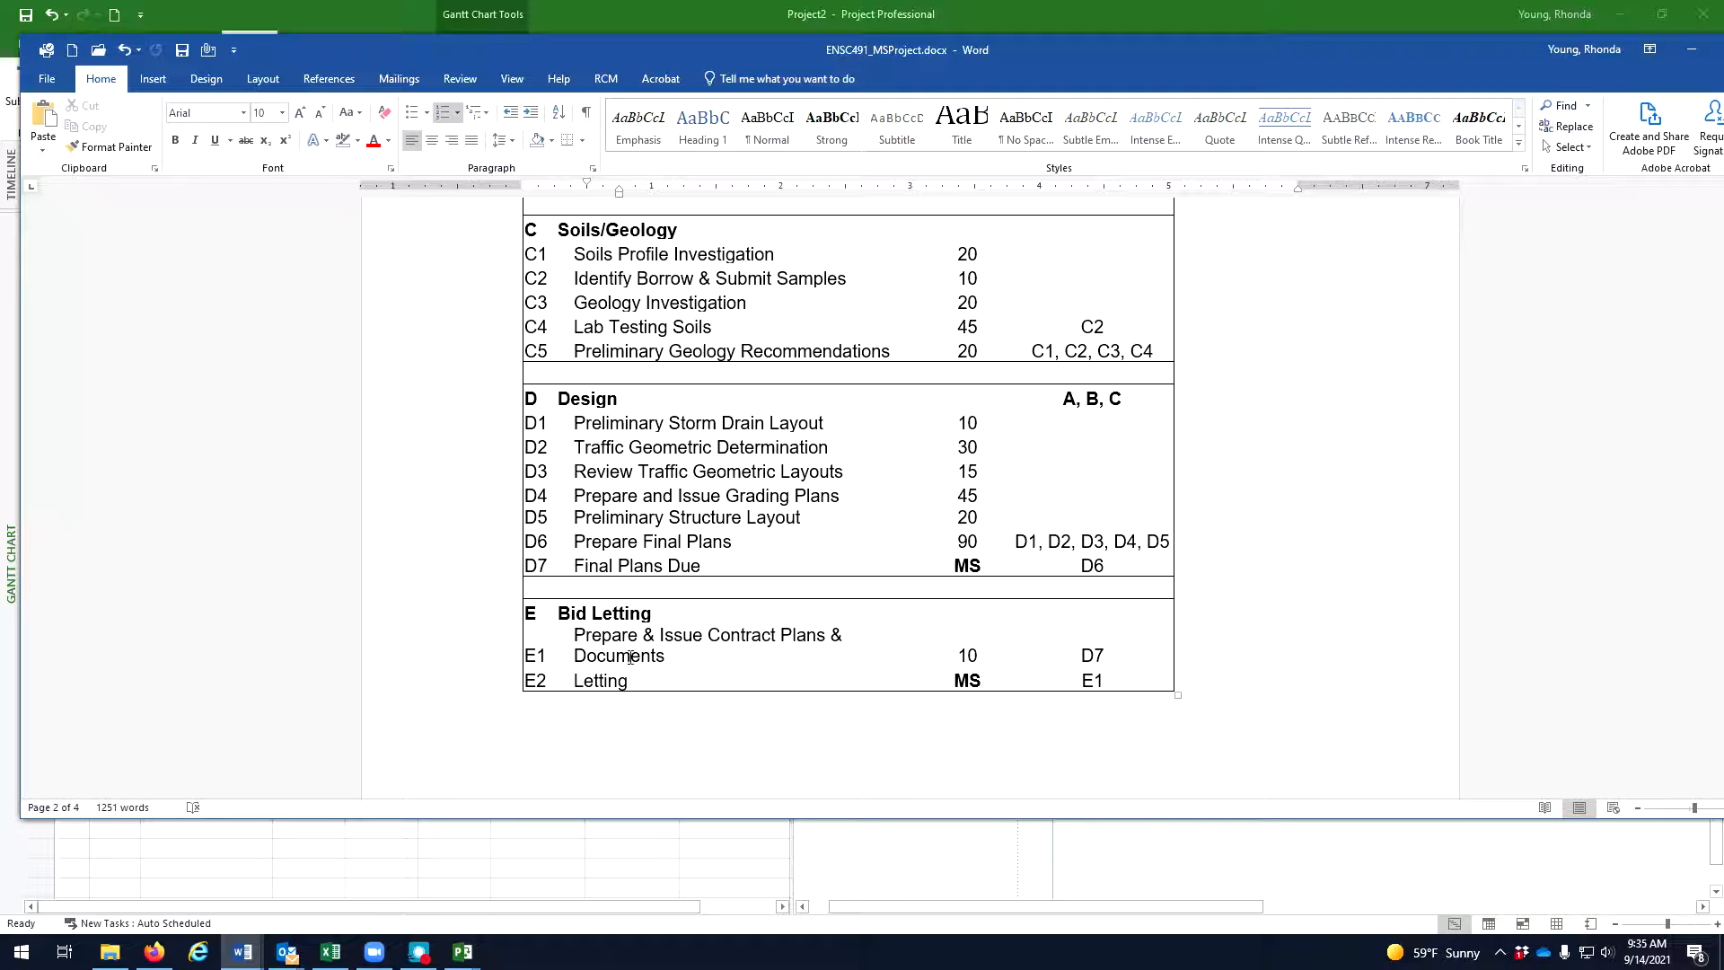
pyautogui.scroll(5, 631, 656)
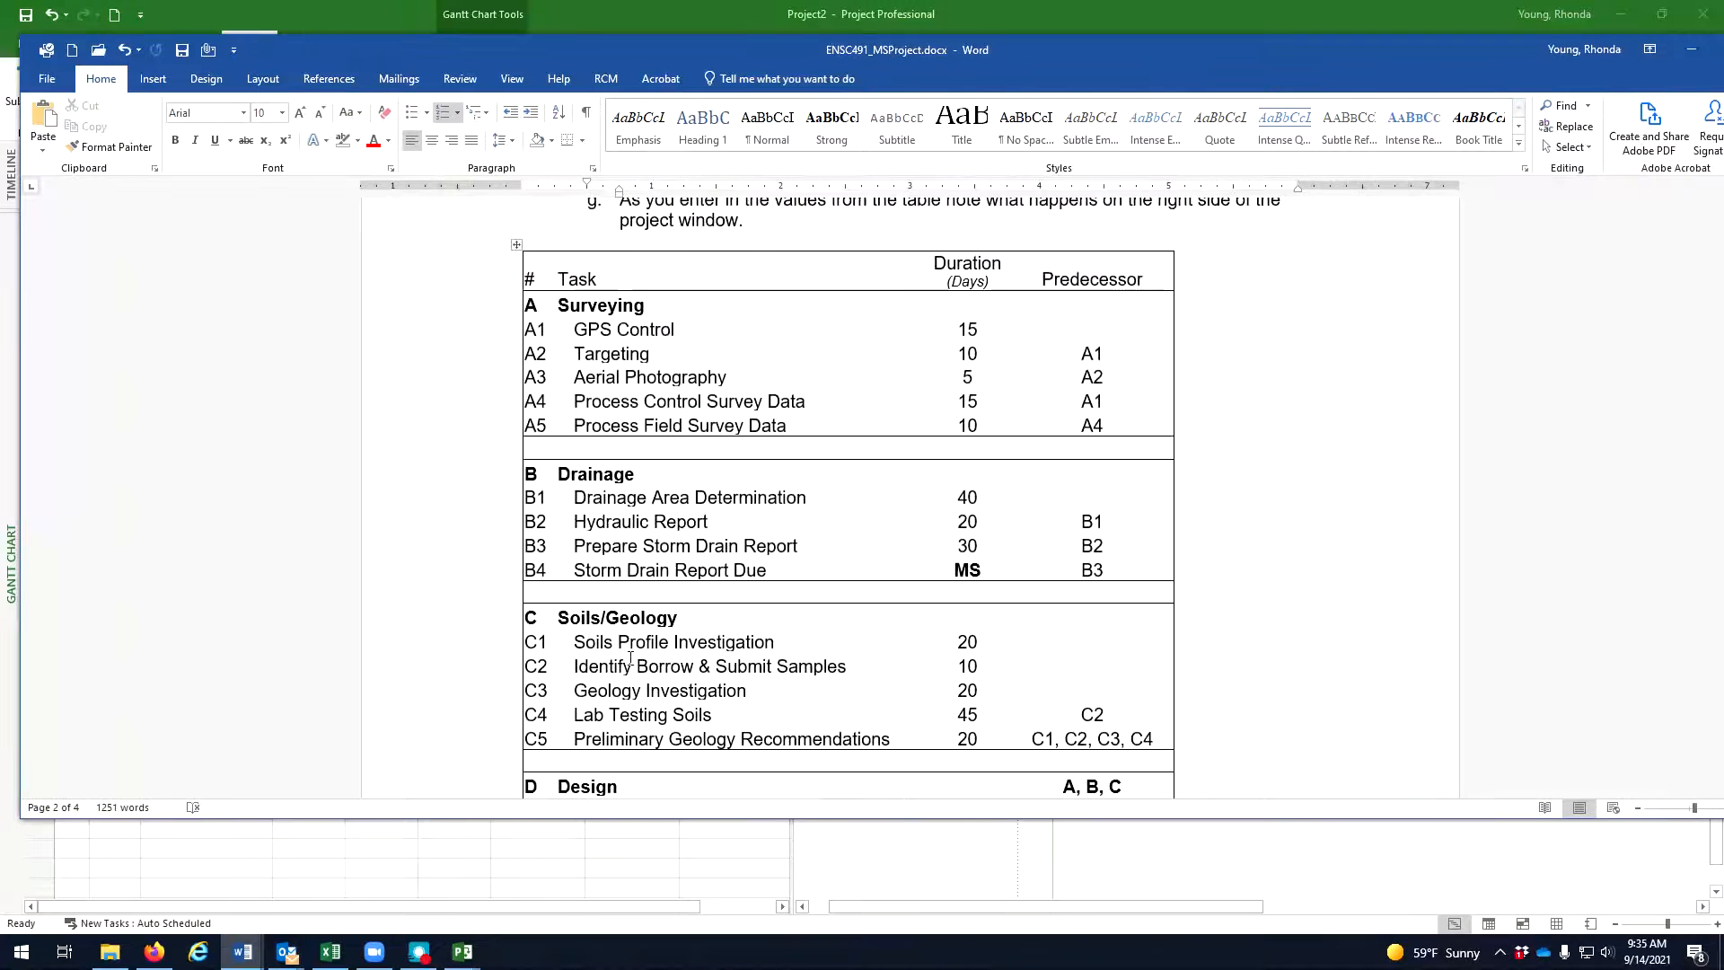
pyautogui.scroll(1, 650, 594)
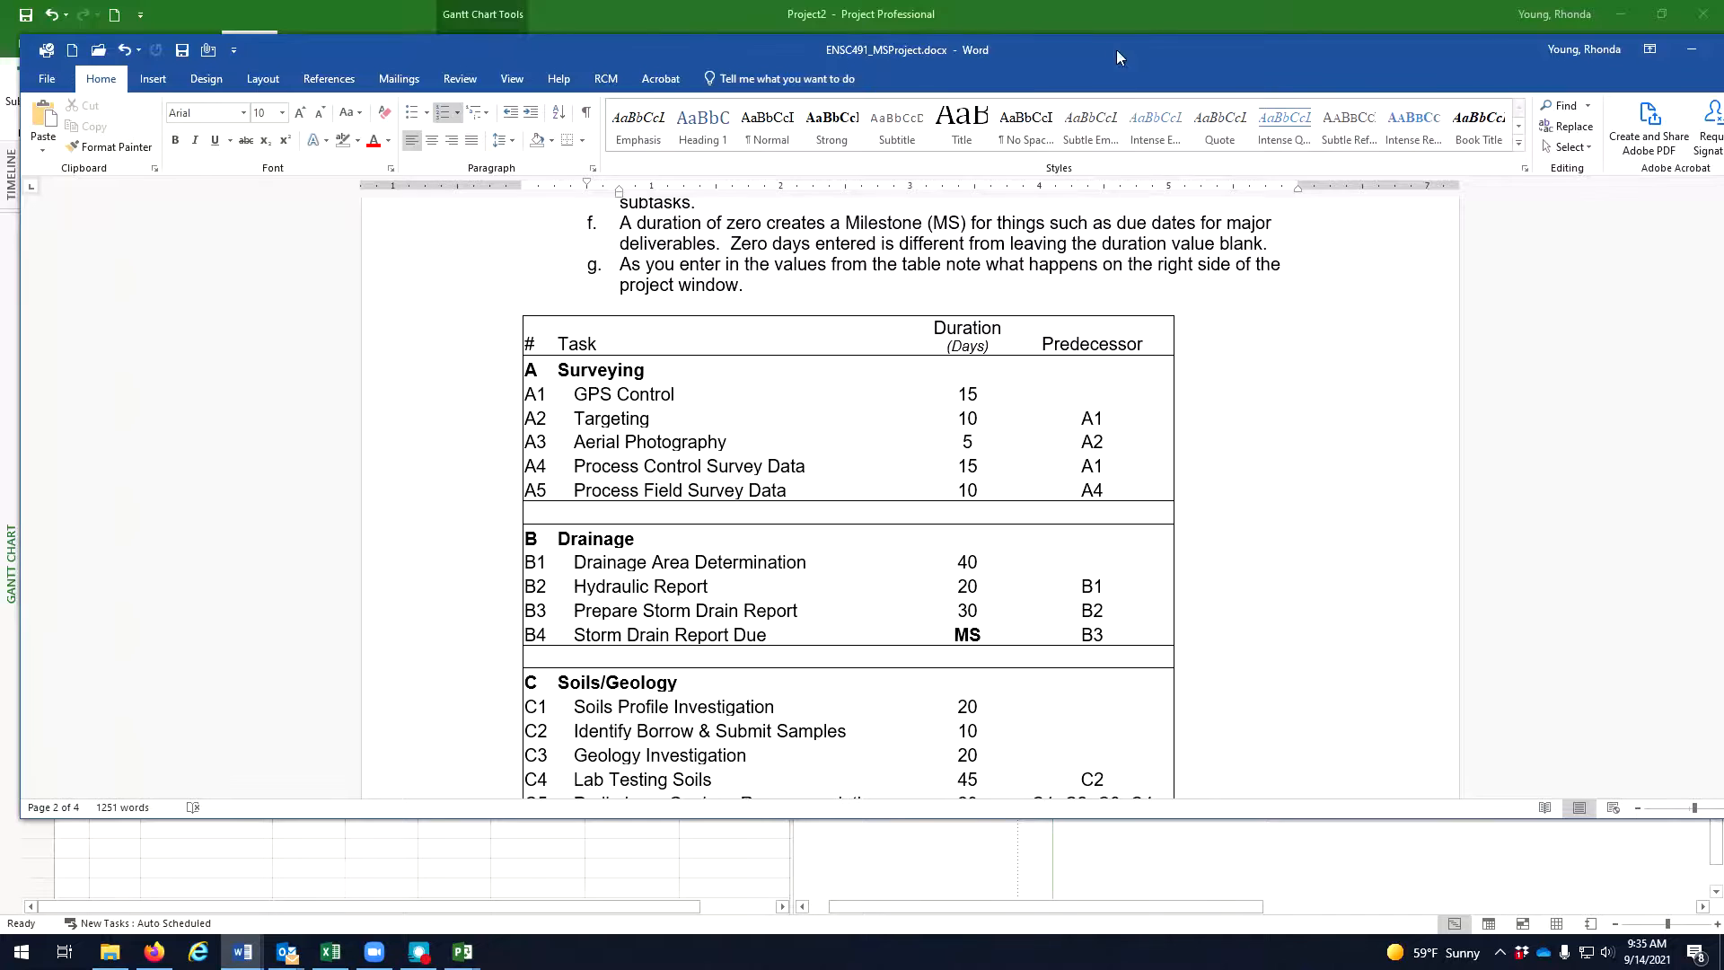
pyautogui.press('super+shift+Left')
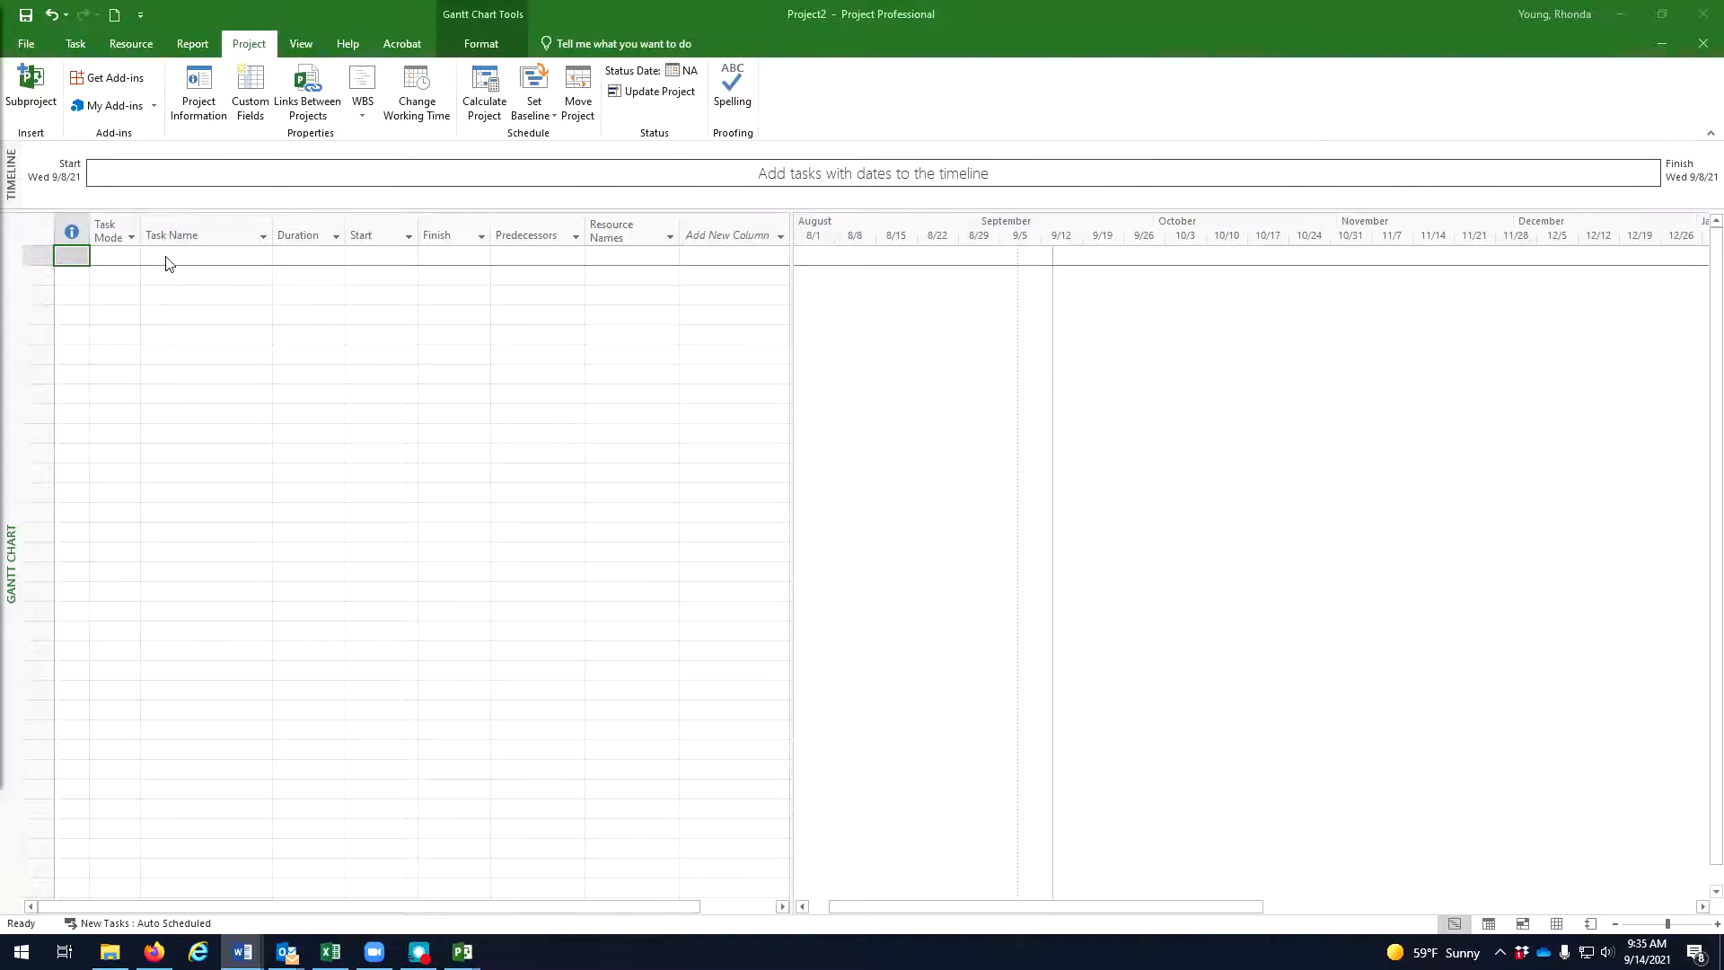
# Enter the first three task names: "A Surveying", "A1 GPS control" and "A2 Targeting".
pyautogui.click(185, 259)
pyautogui.write('A Surveying')
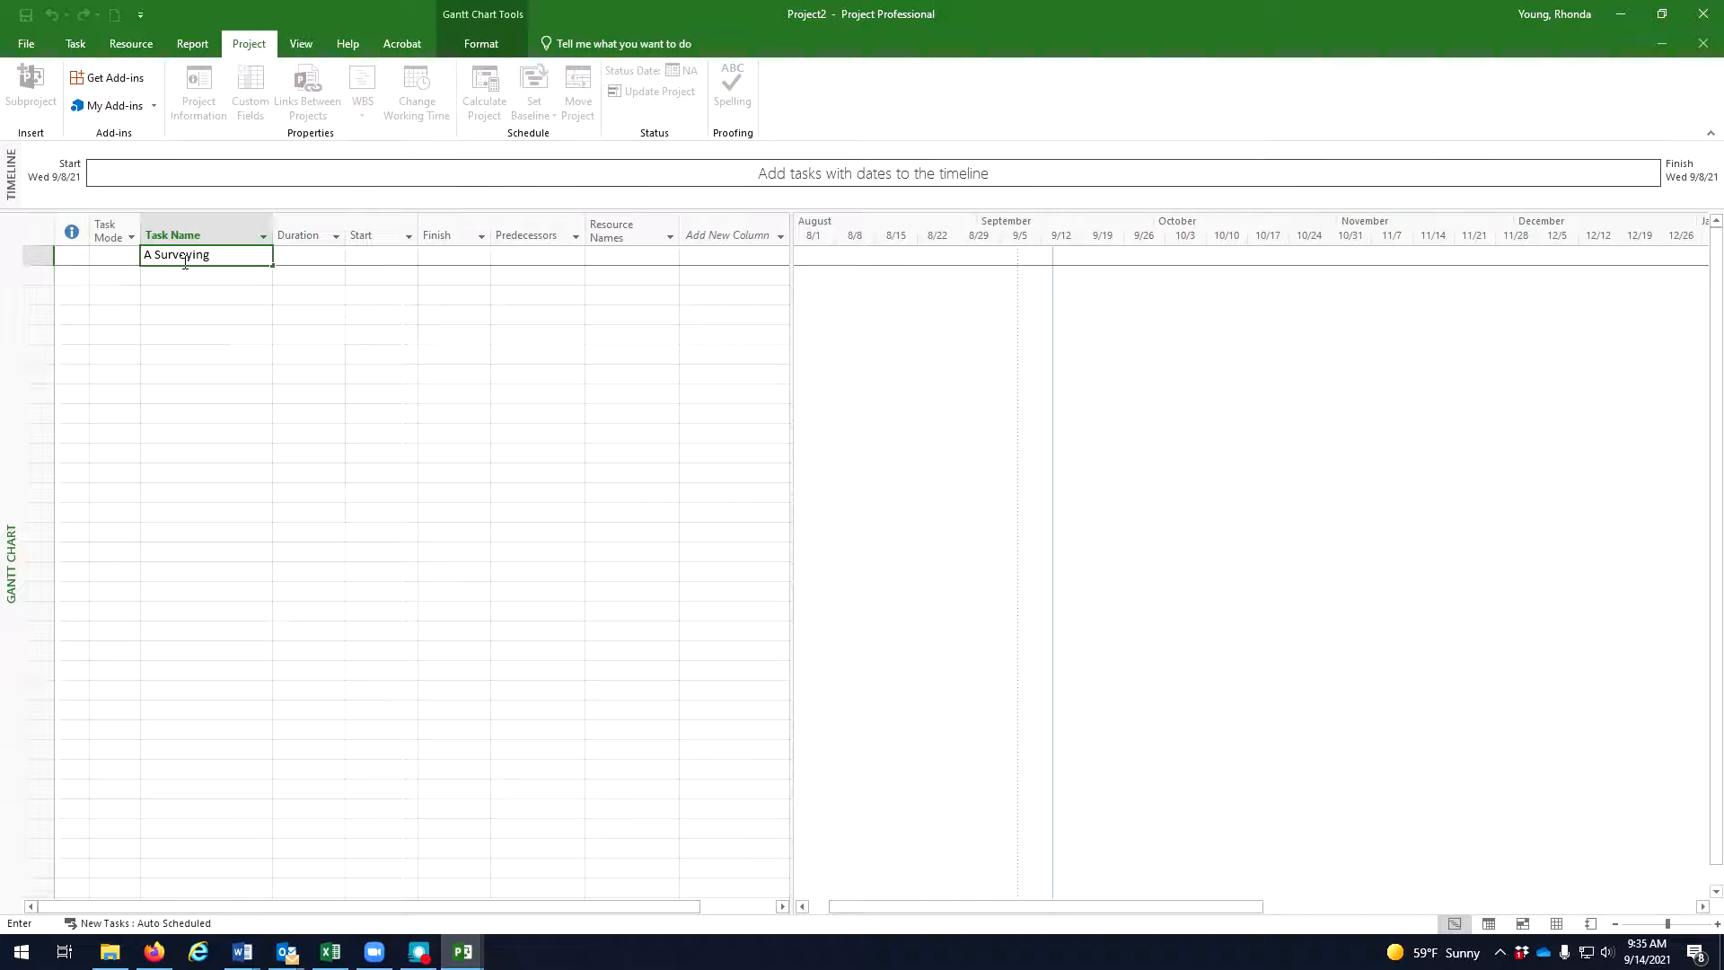
pyautogui.press('Return')
pyautogui.write('A1 GPS')
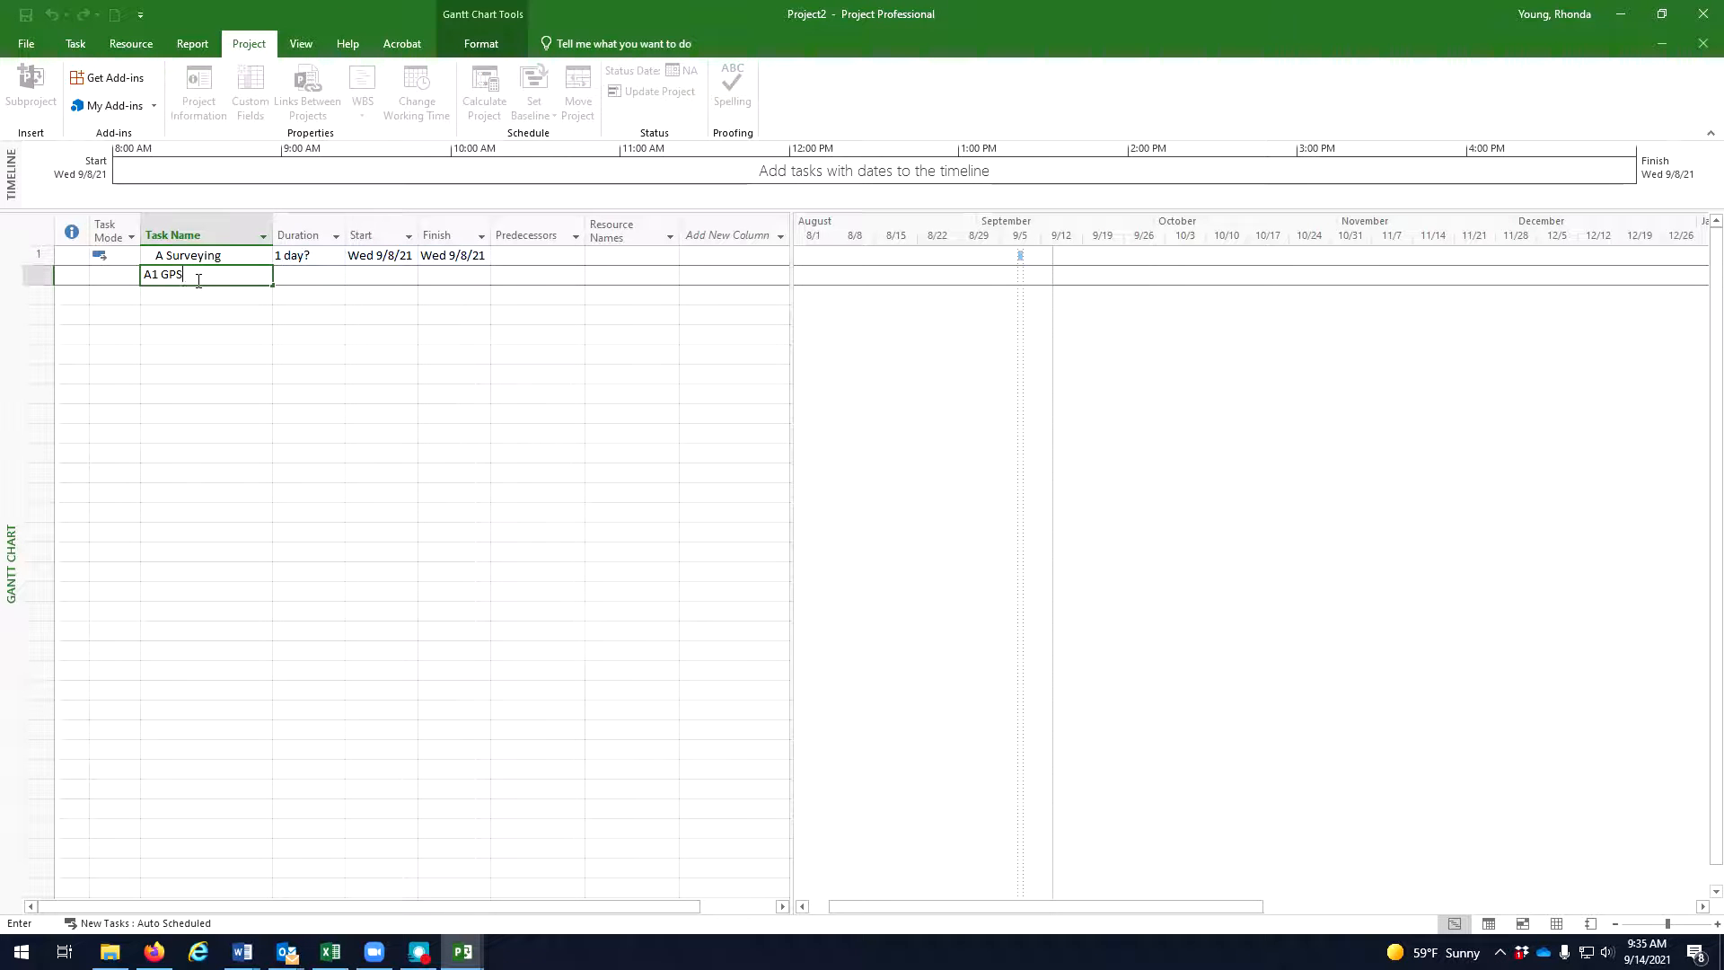
pyautogui.write(' control')
pyautogui.press('Return')
pyautogui.write('A2')
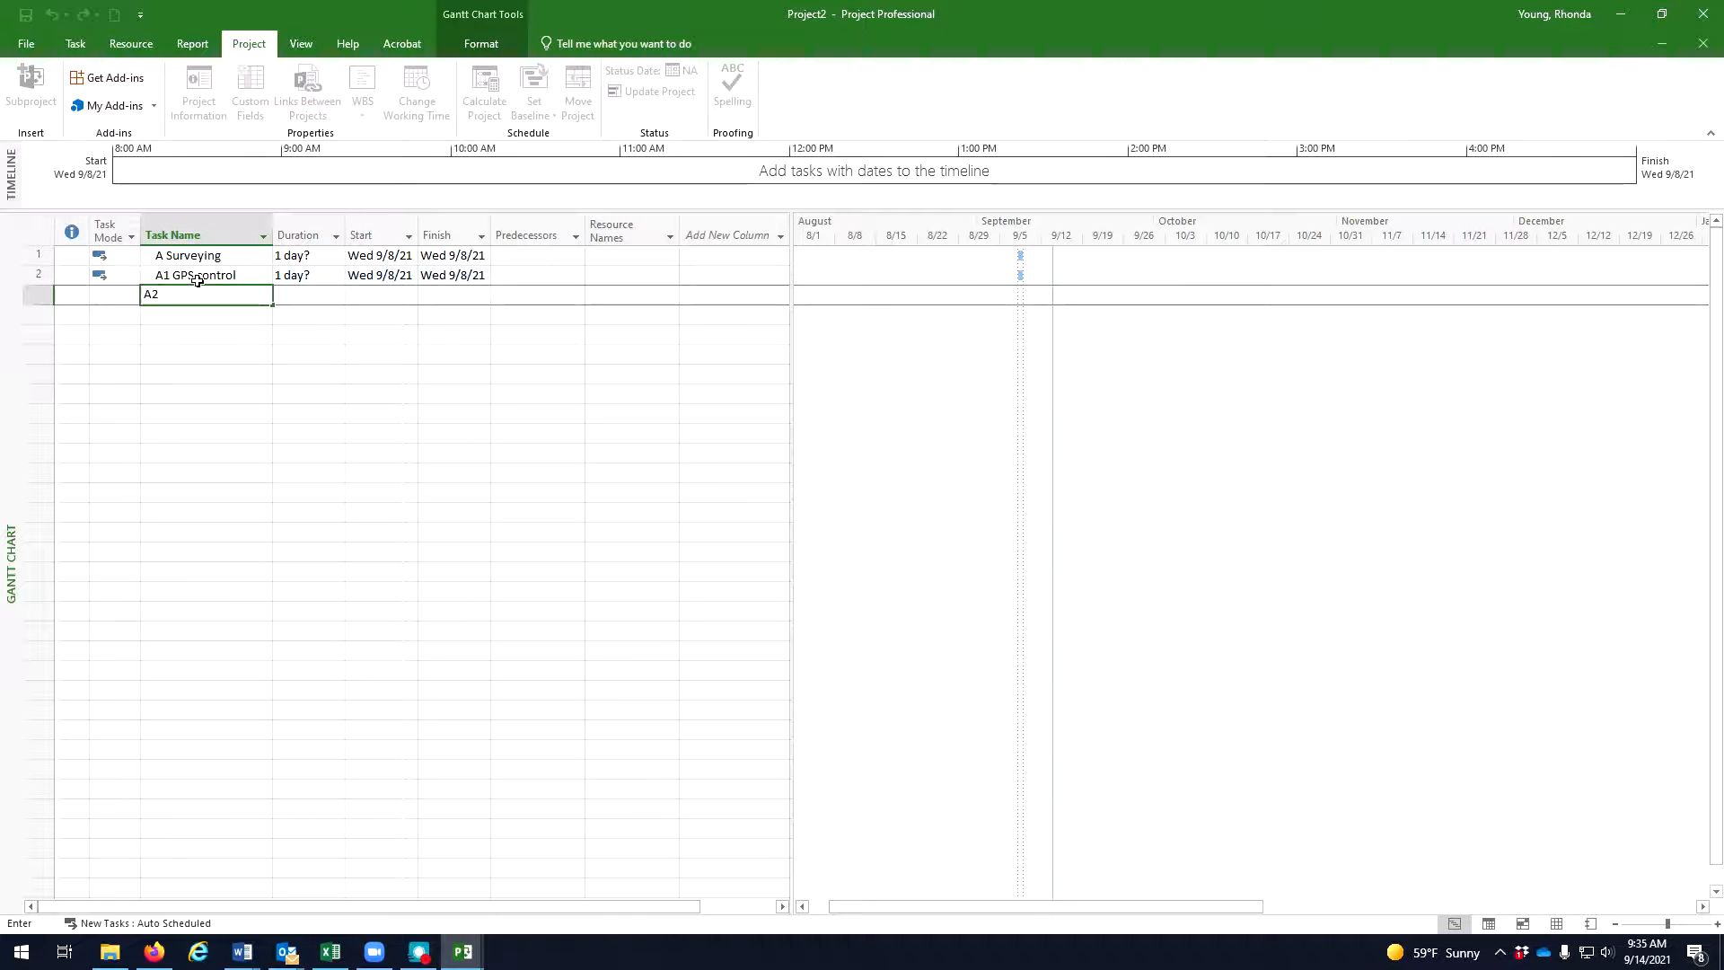
pyautogui.write(' Targeting')
pyautogui.press('Return')
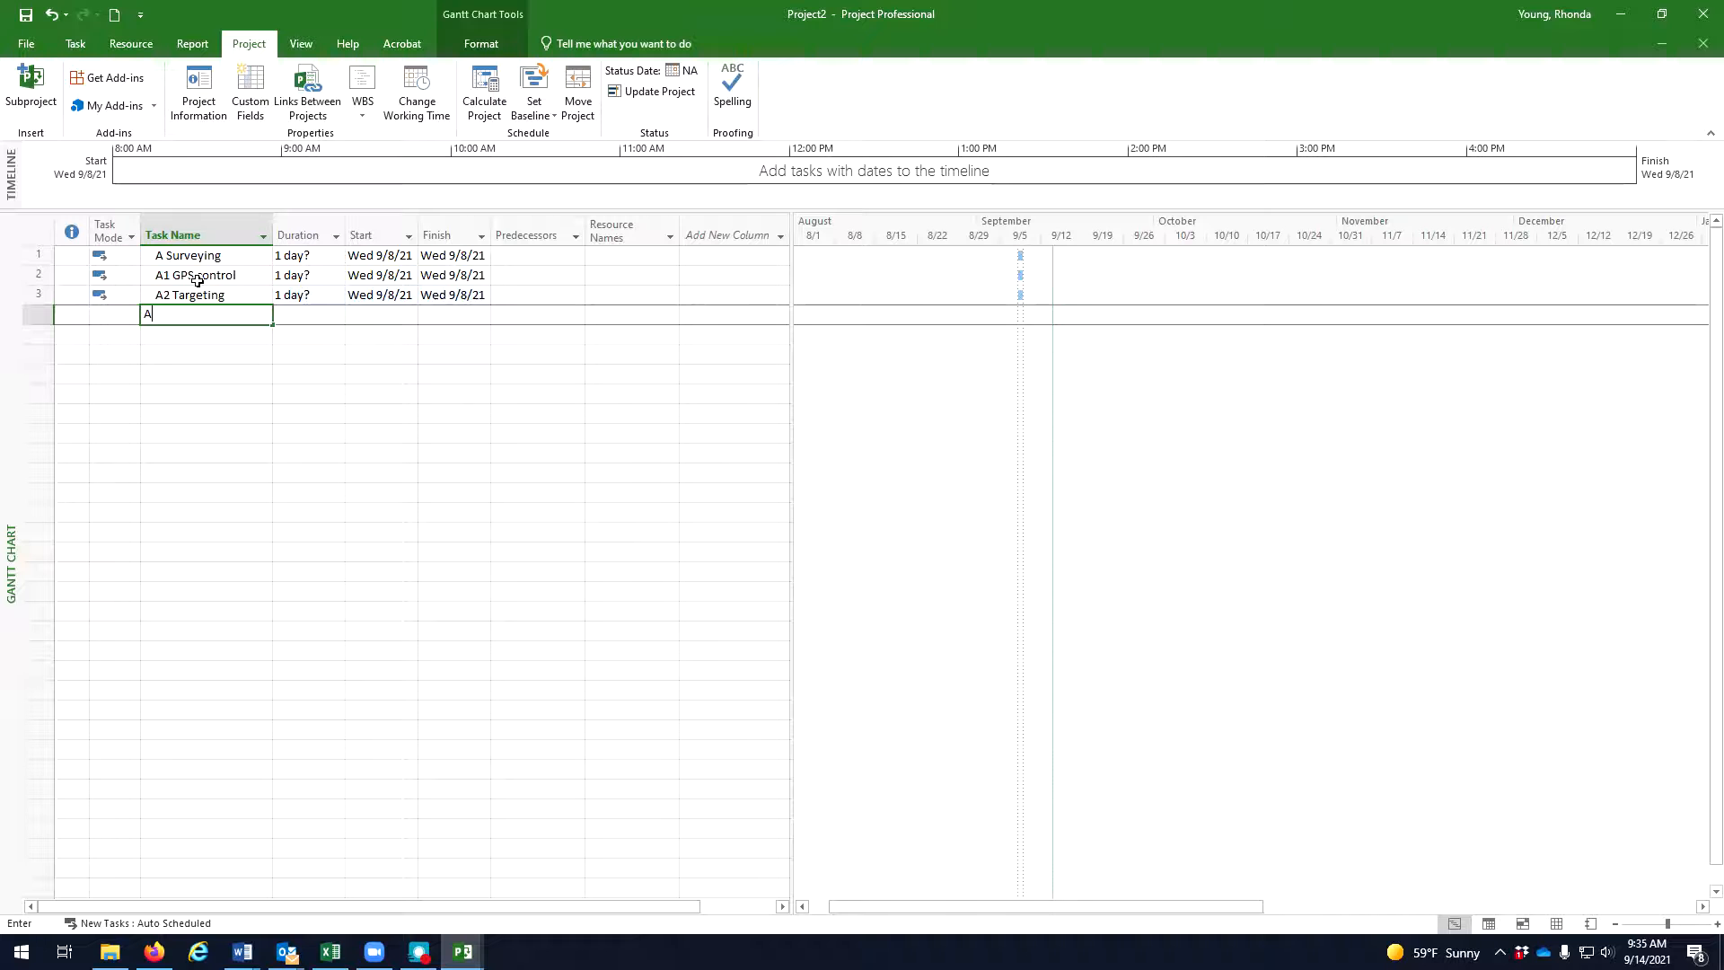
# Add the tasks "A3 Aerial Photography", "A4 Process Control Survey Data" and "A5 Process Field Survey Data" below A2 Targeting.
pyautogui.write('A3 Aer')
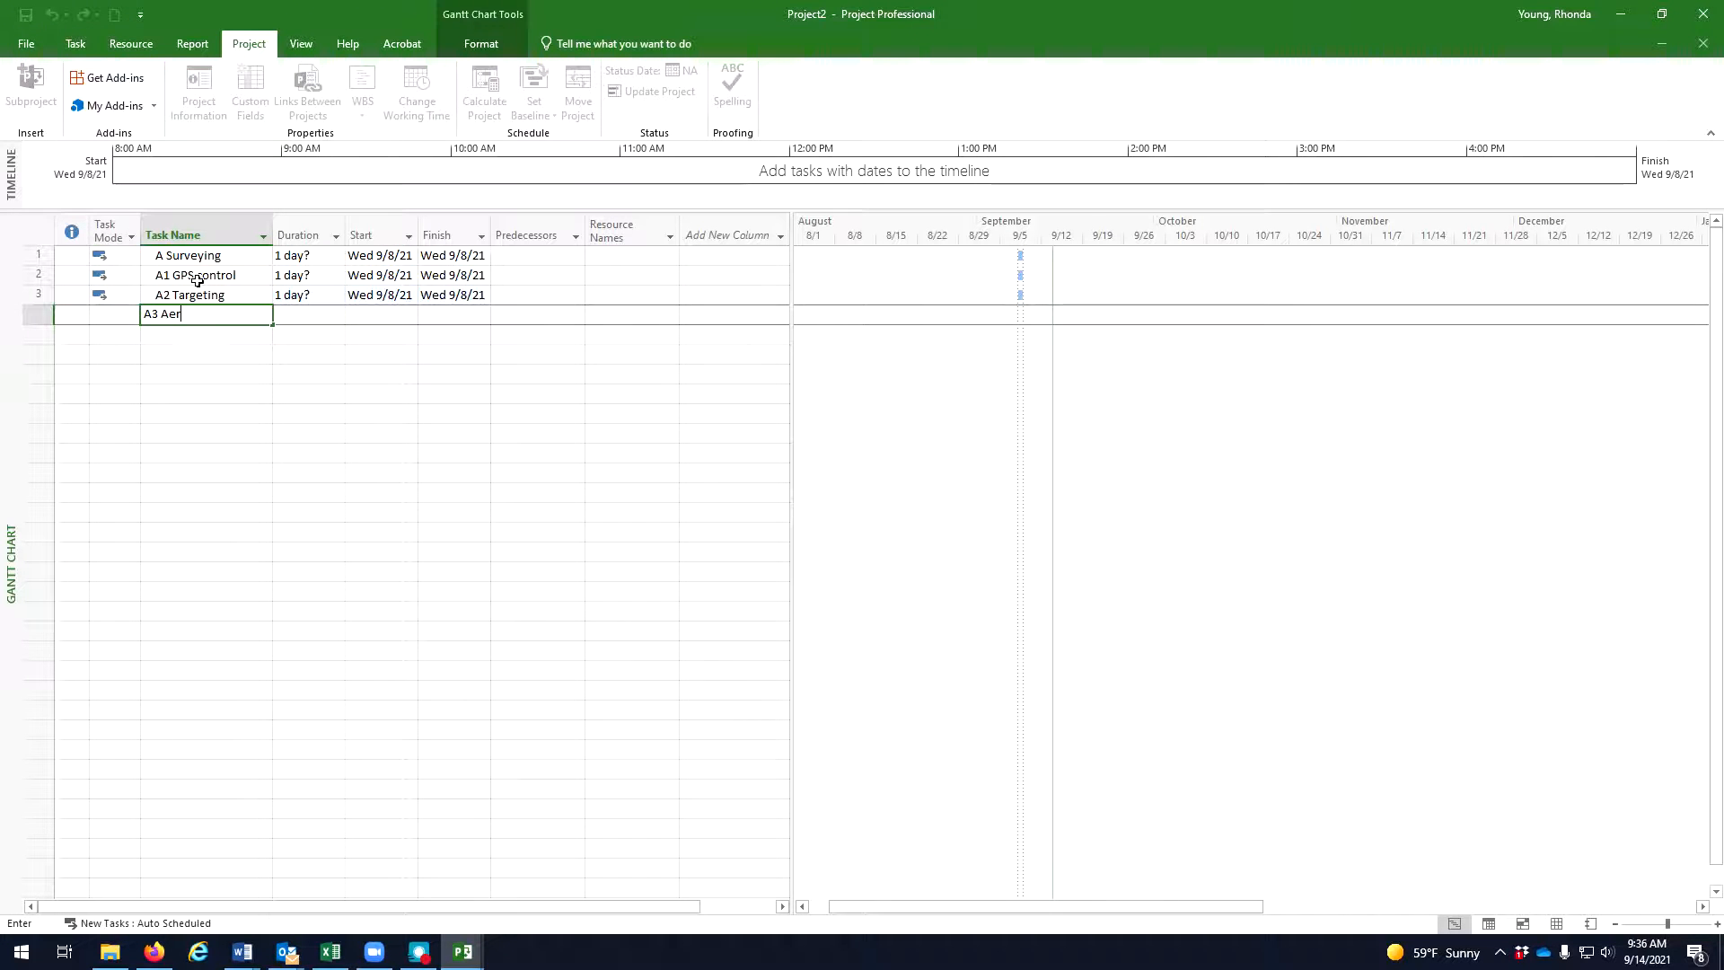
pyautogui.write('ial Photography')
pyautogui.click(223, 337)
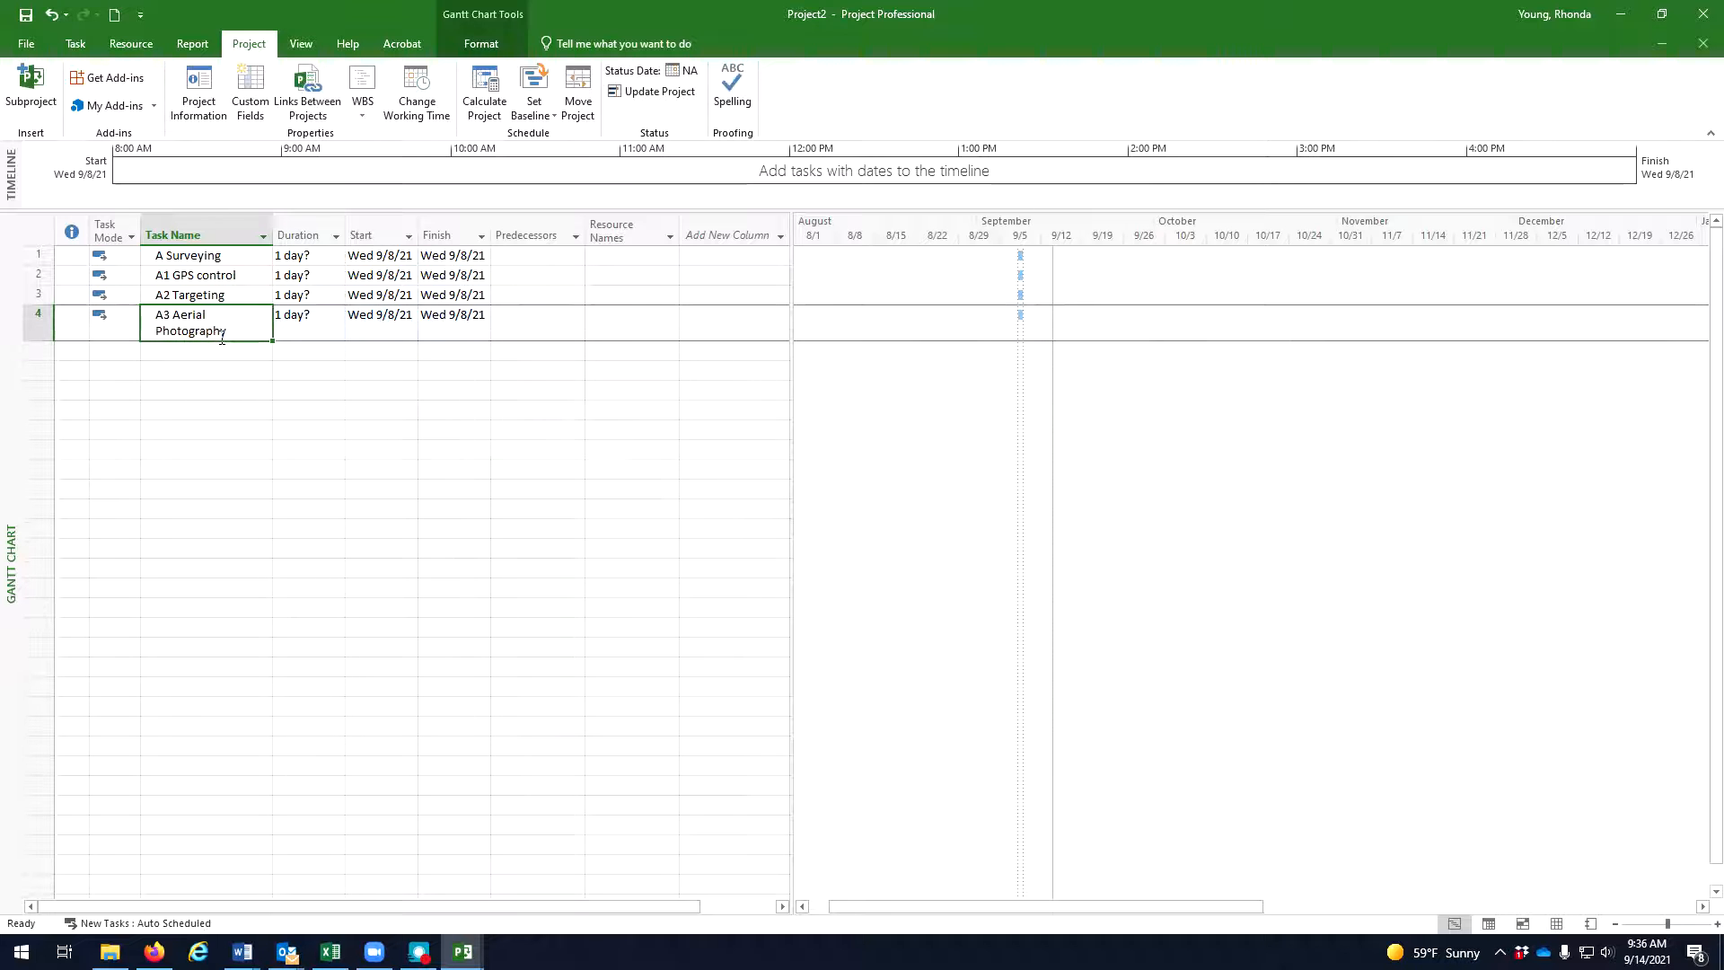
pyautogui.click(216, 352)
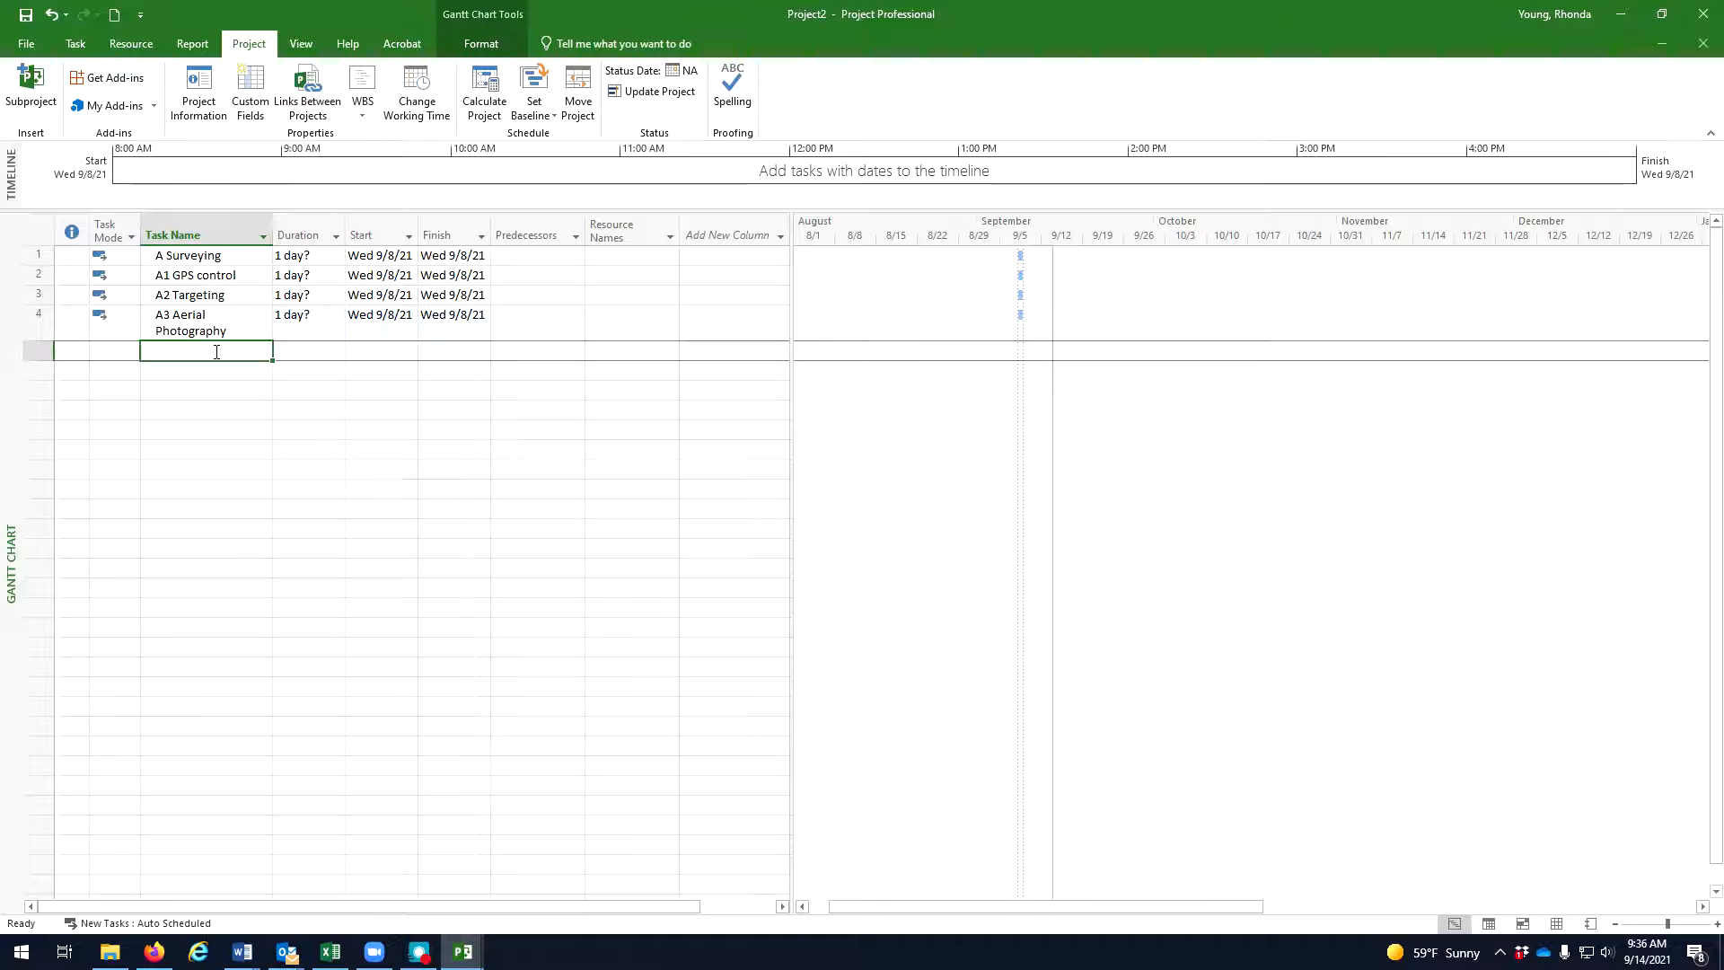
pyautogui.write('A4 Process Control Survey Data')
pyautogui.press('Return')
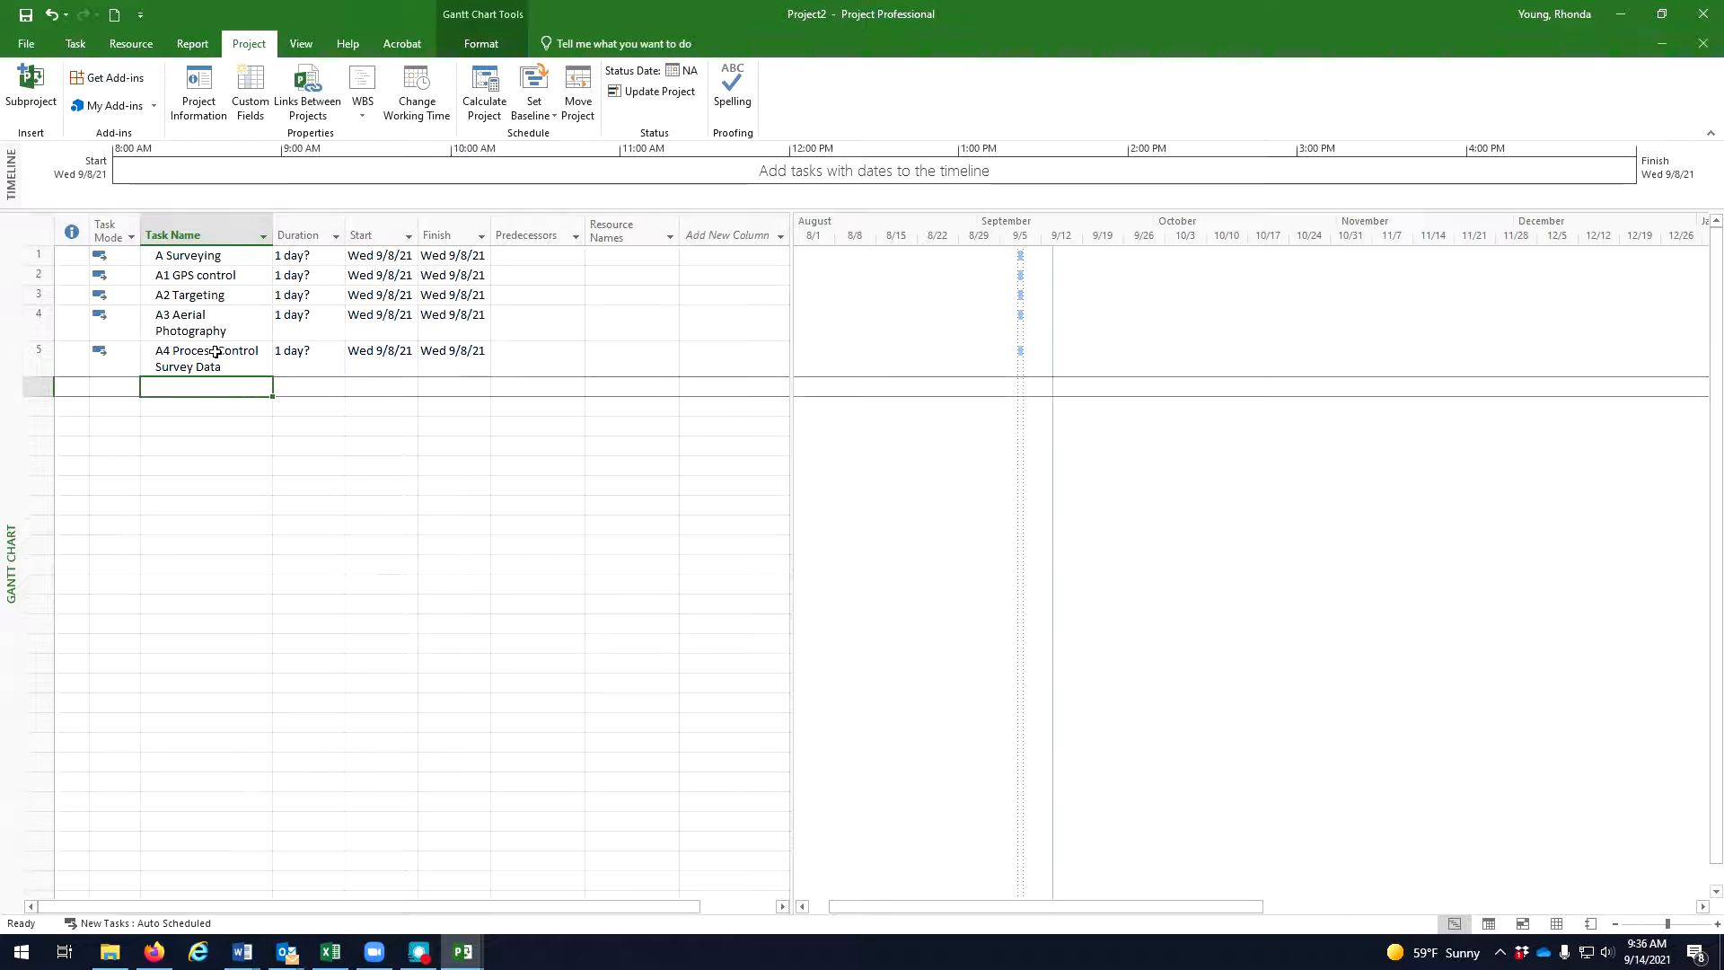
pyautogui.write('A5 Proce')
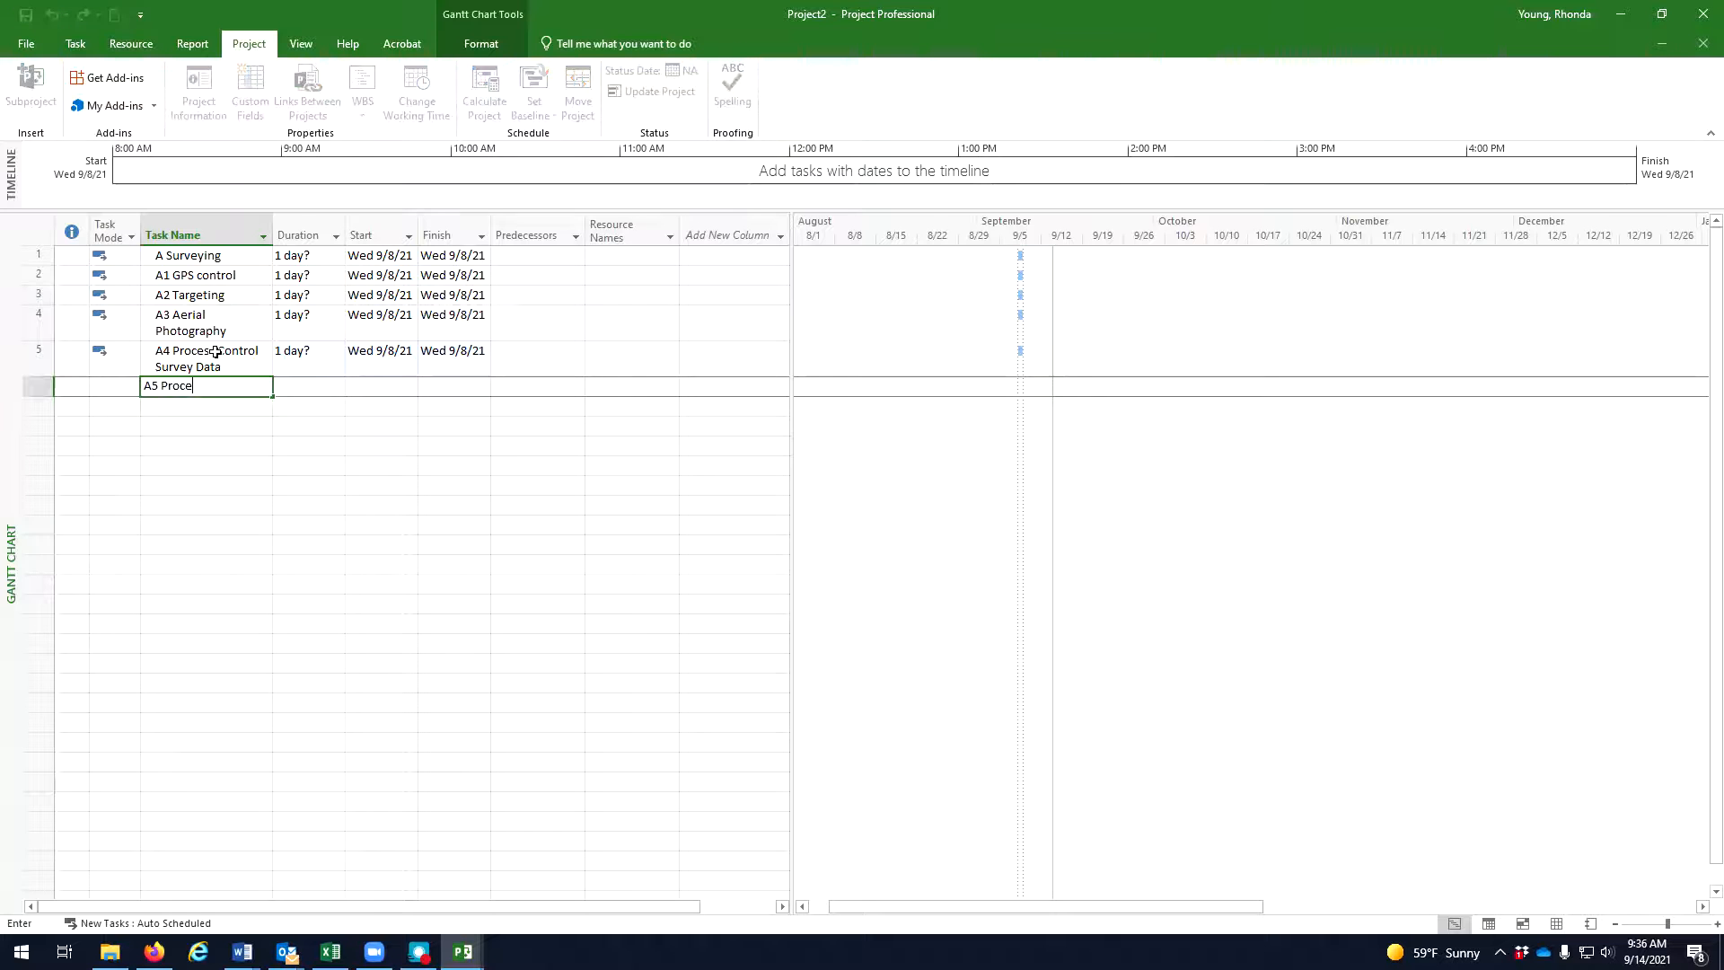
pyautogui.write('ss Field Survey Data')
pyautogui.press('Return')
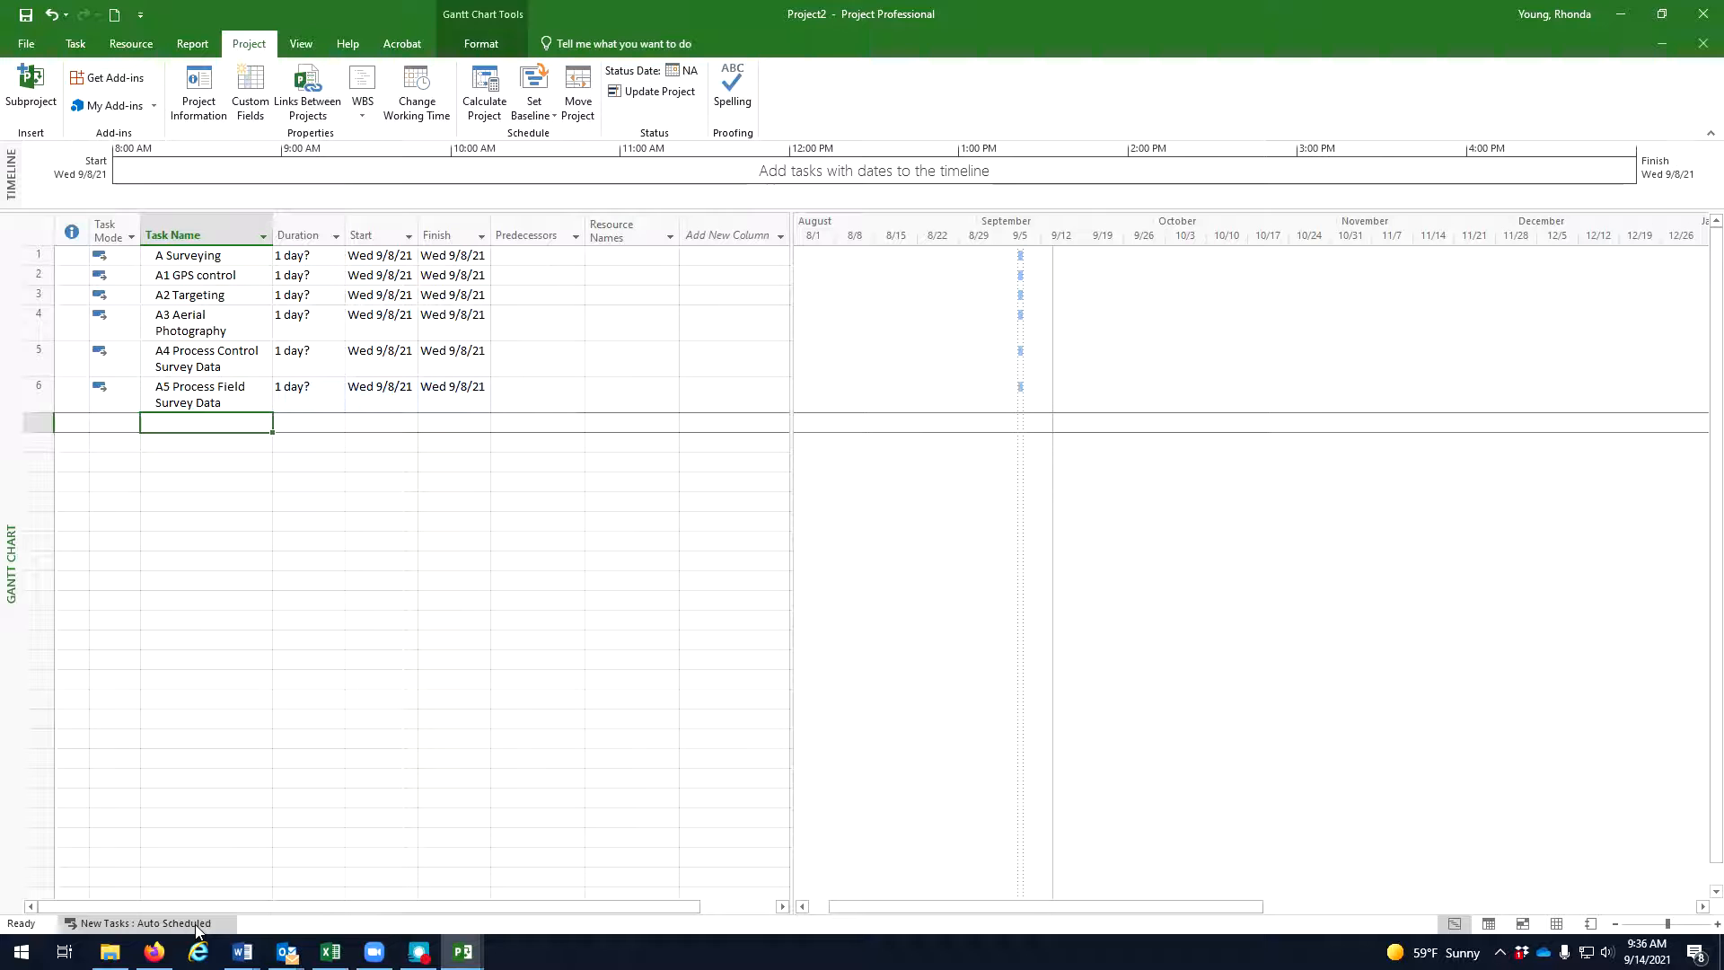
# Set the default scheduling mode for new tasks to Manually Scheduled.
pyautogui.click(117, 257)
pyautogui.click(134, 259)
pyautogui.click(135, 259)
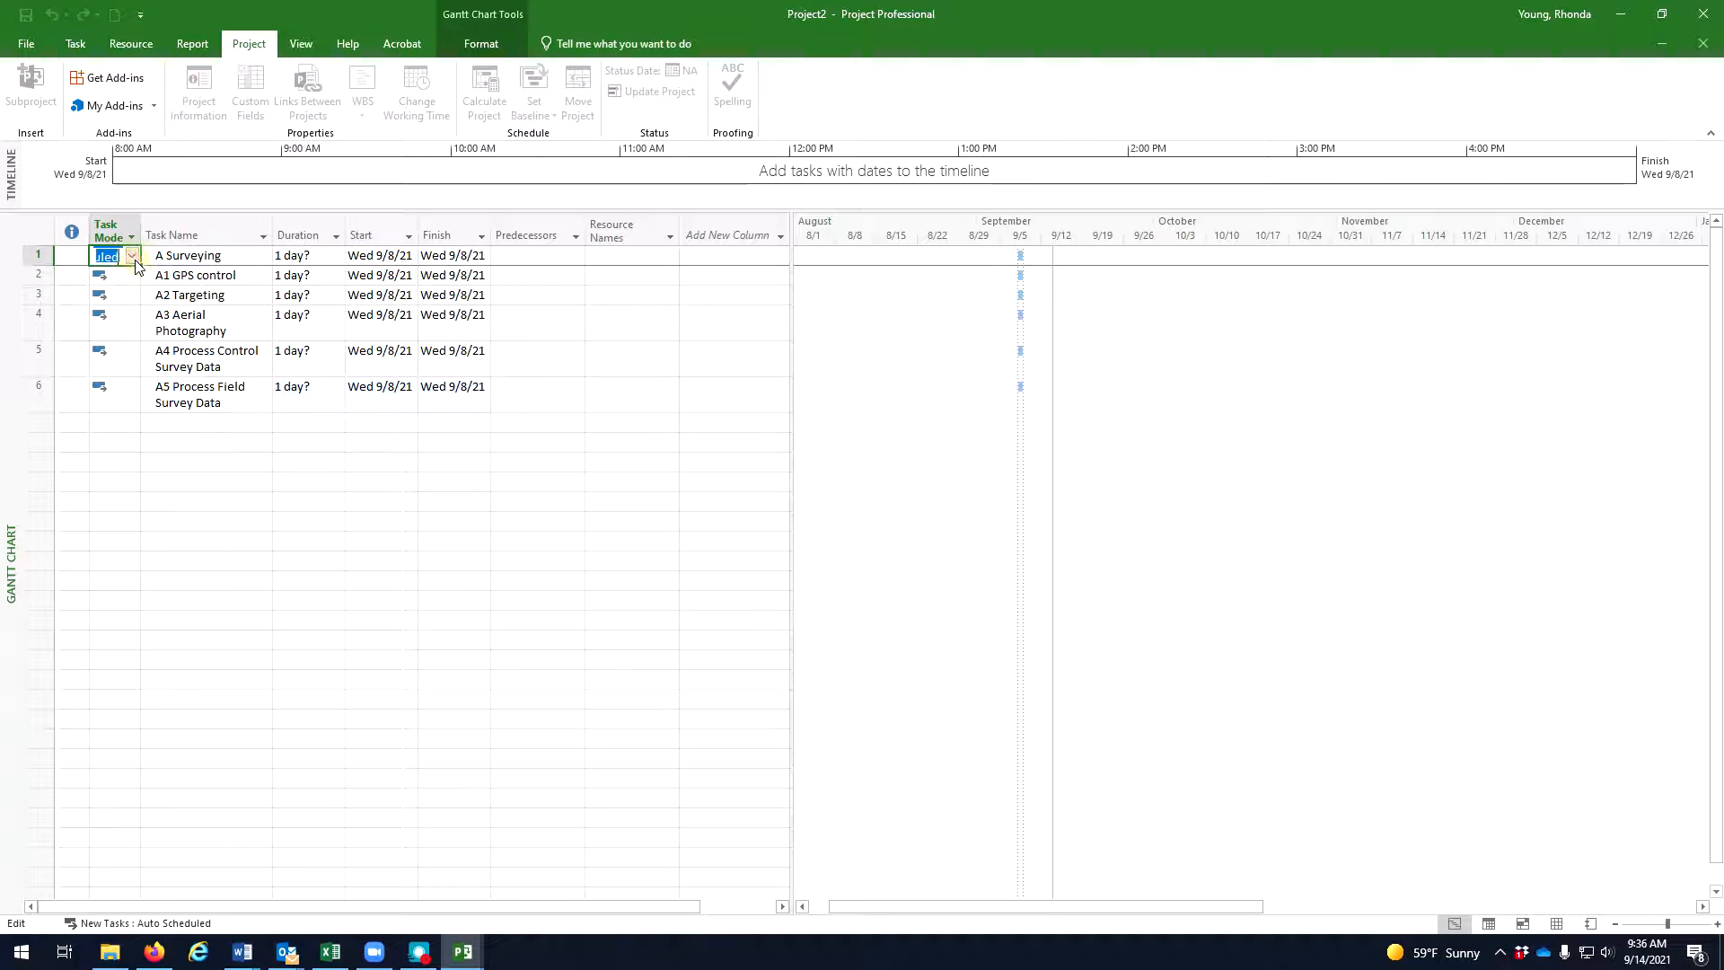
pyautogui.click(162, 924)
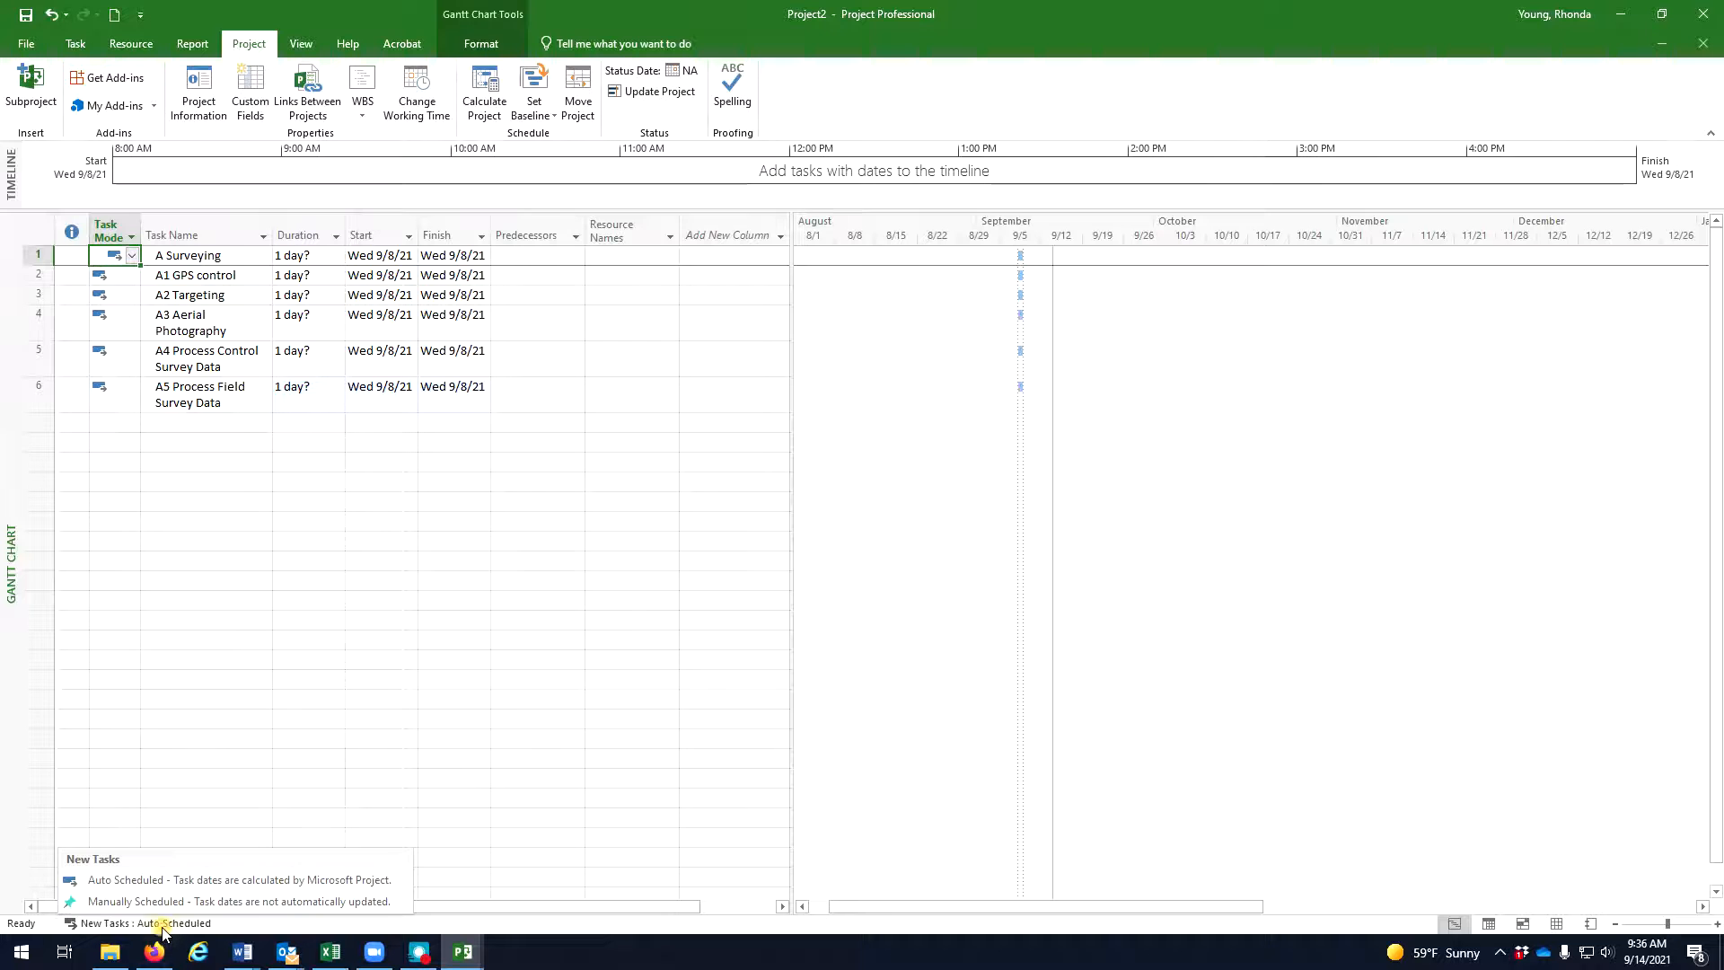
pyautogui.click(135, 901)
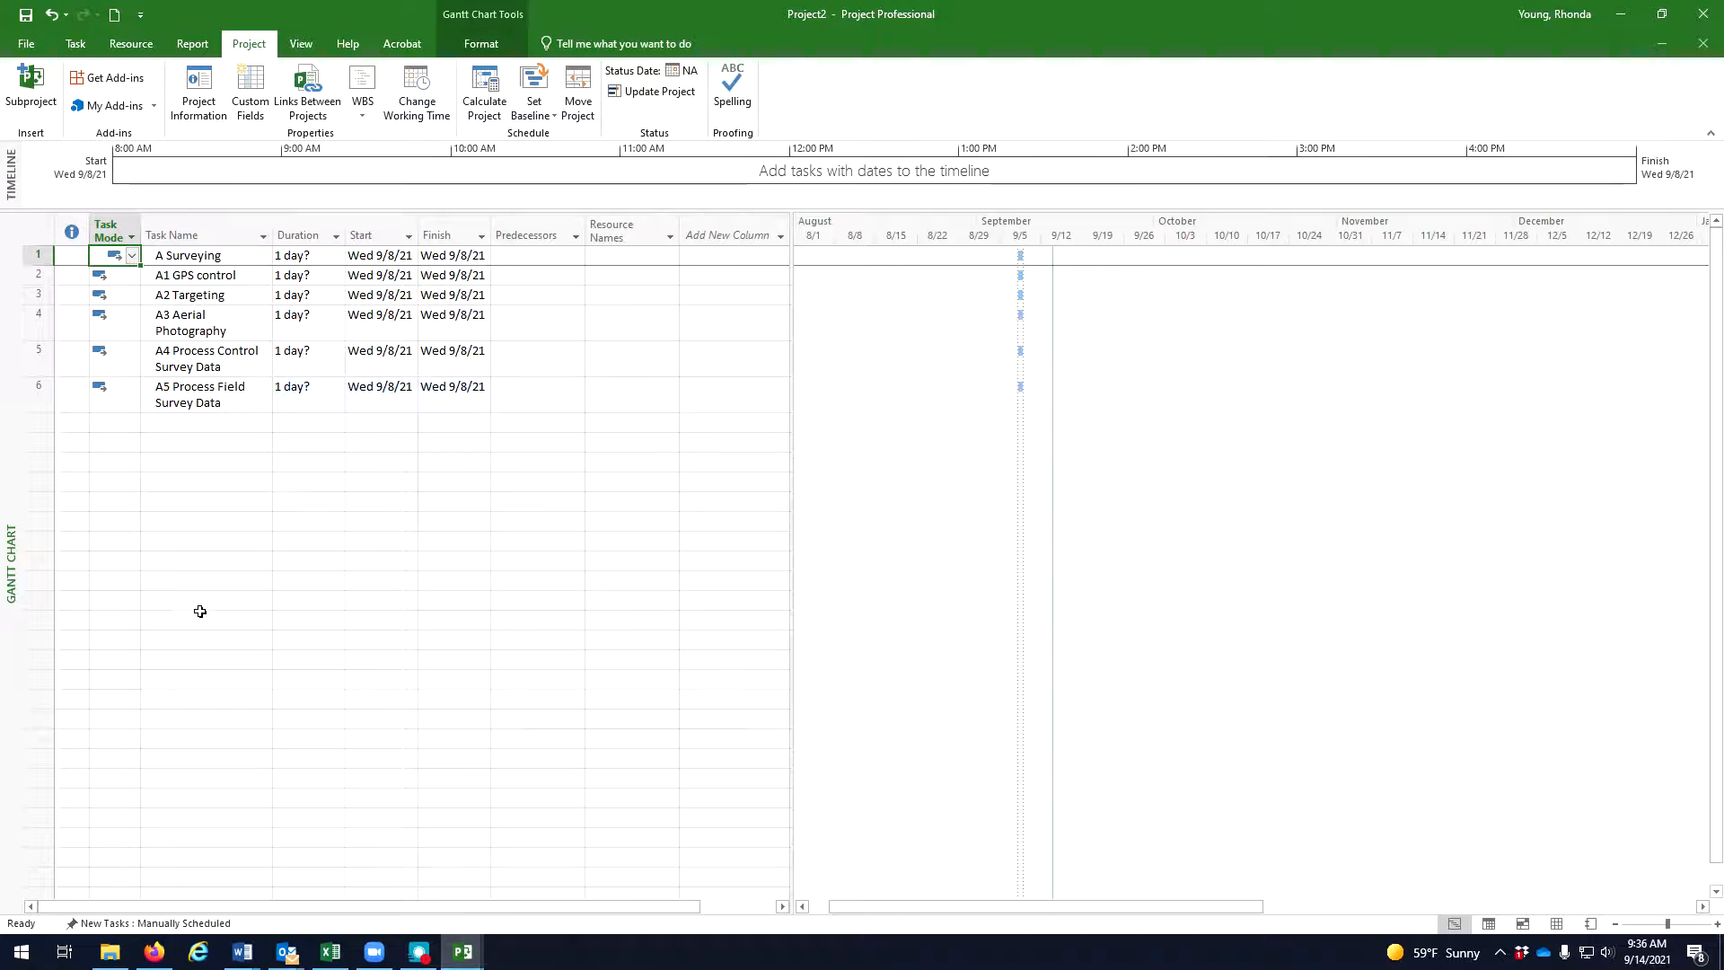
pyautogui.click(186, 584)
pyautogui.click(116, 276)
pyautogui.click(135, 924)
pyautogui.click(135, 902)
pyautogui.click(157, 680)
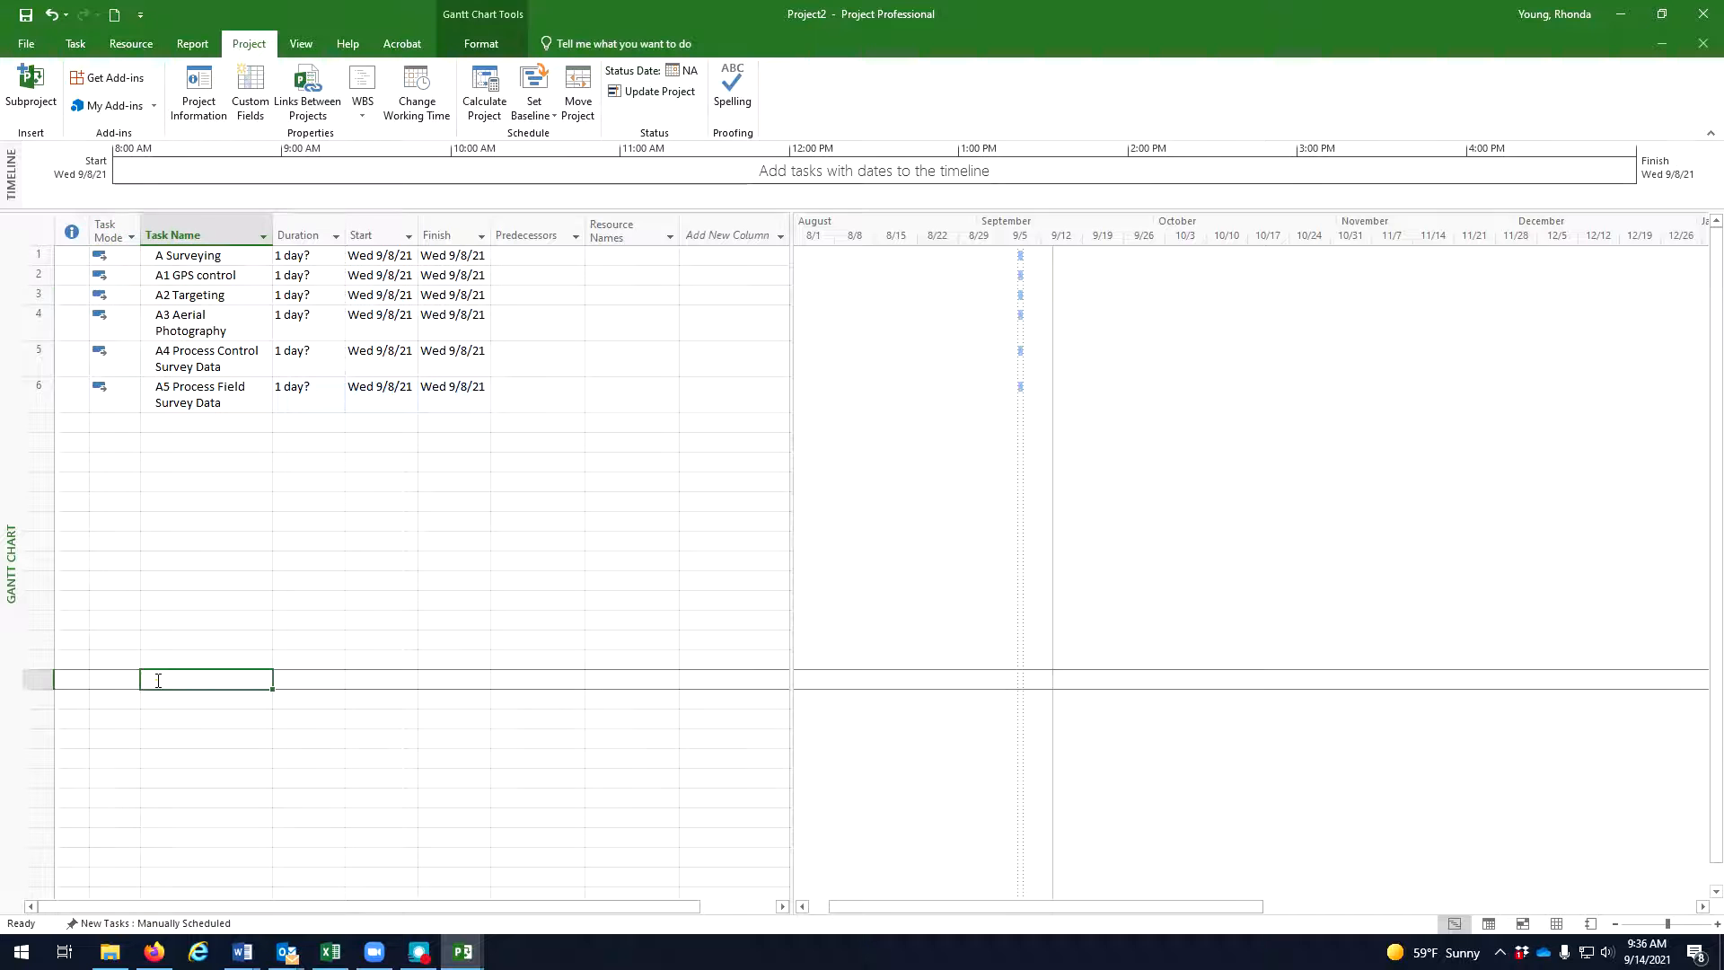
# Set the A1 GPS control task's mode to Manually Scheduled and return it to Auto Scheduled.
pyautogui.click(132, 275)
pyautogui.click(132, 275)
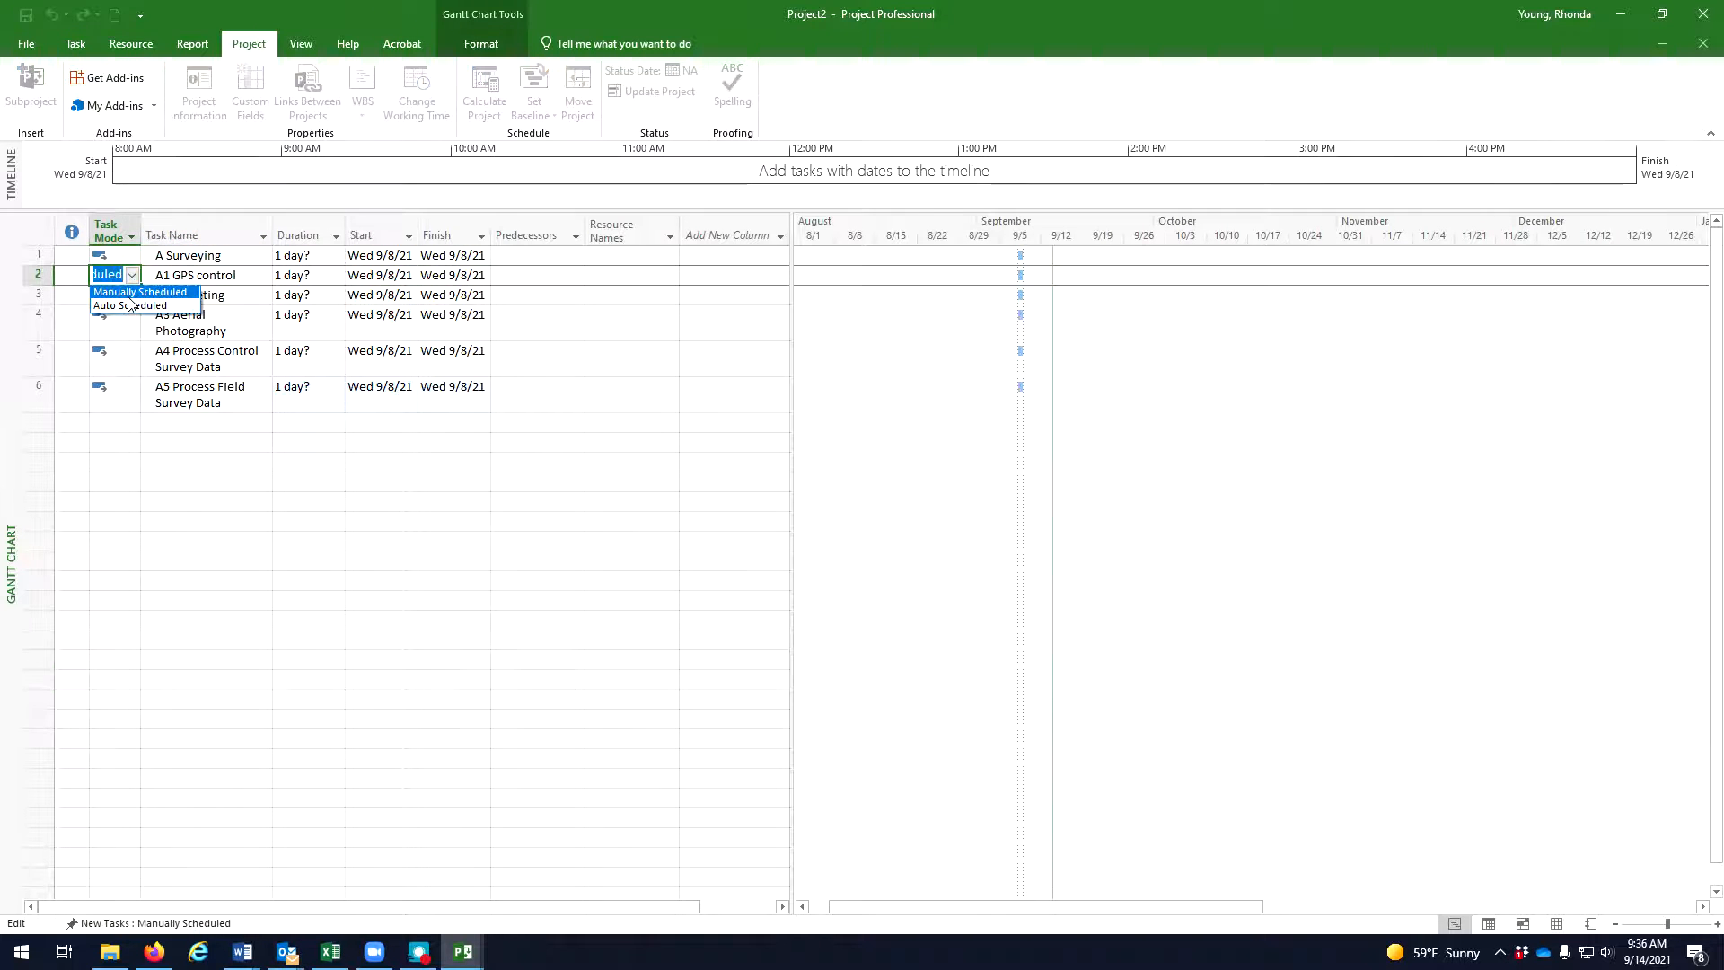
pyautogui.click(130, 292)
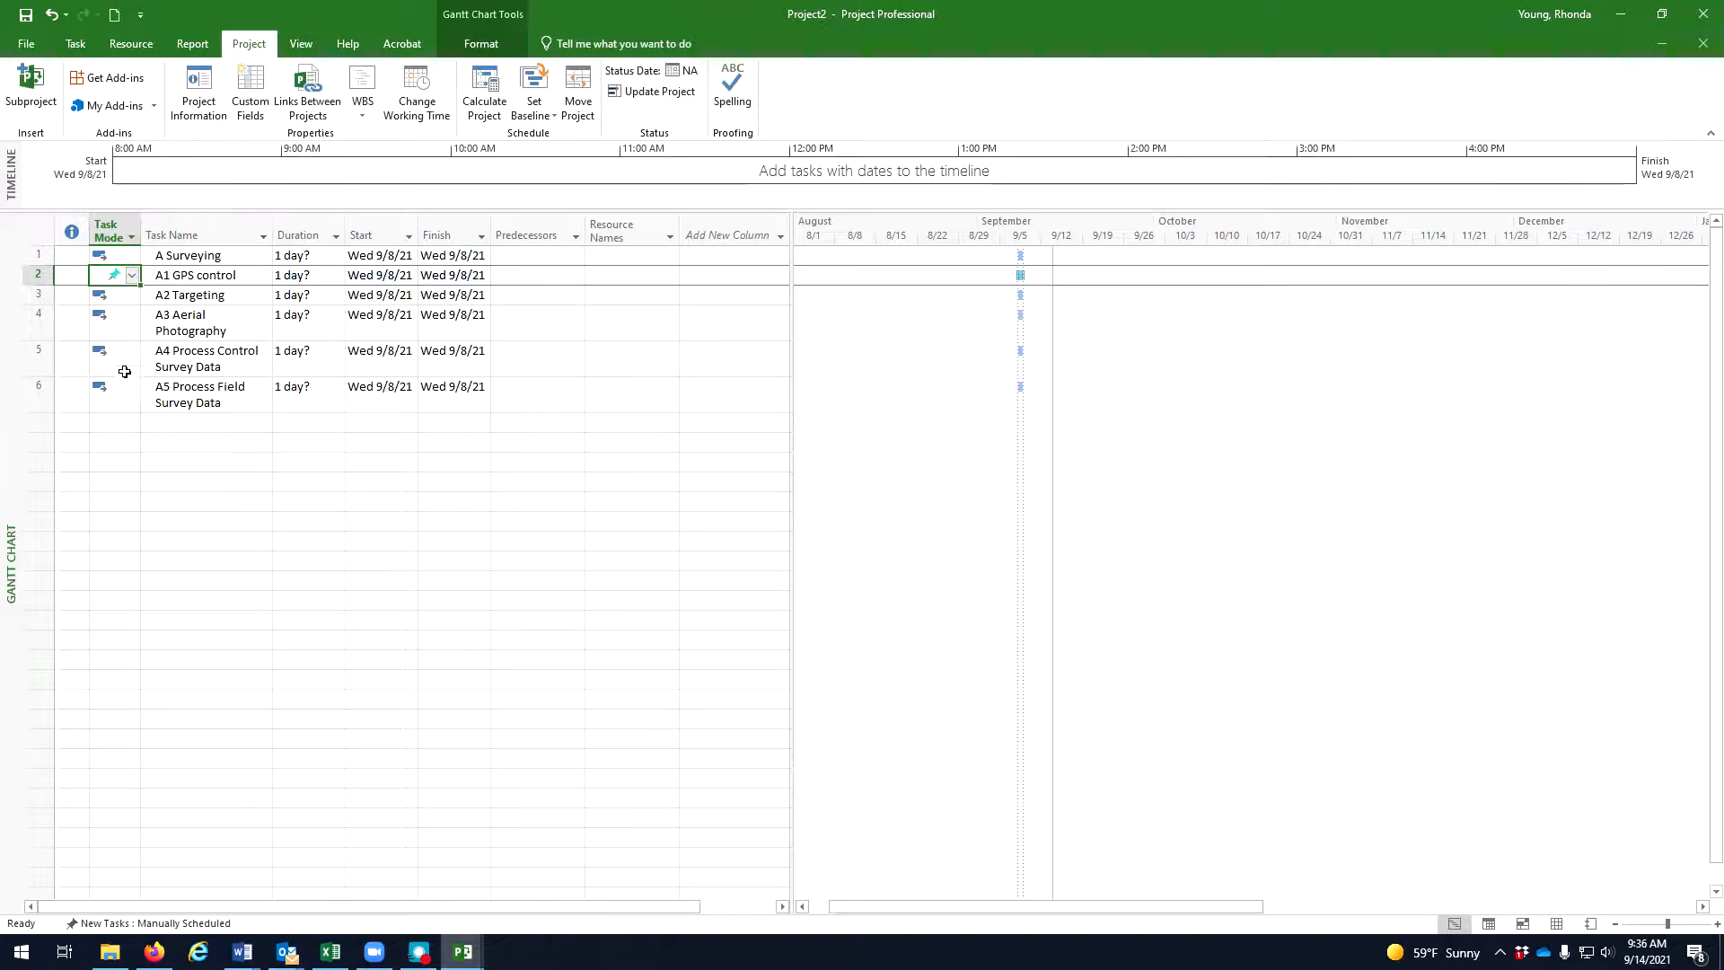
pyautogui.click(132, 279)
pyautogui.click(125, 309)
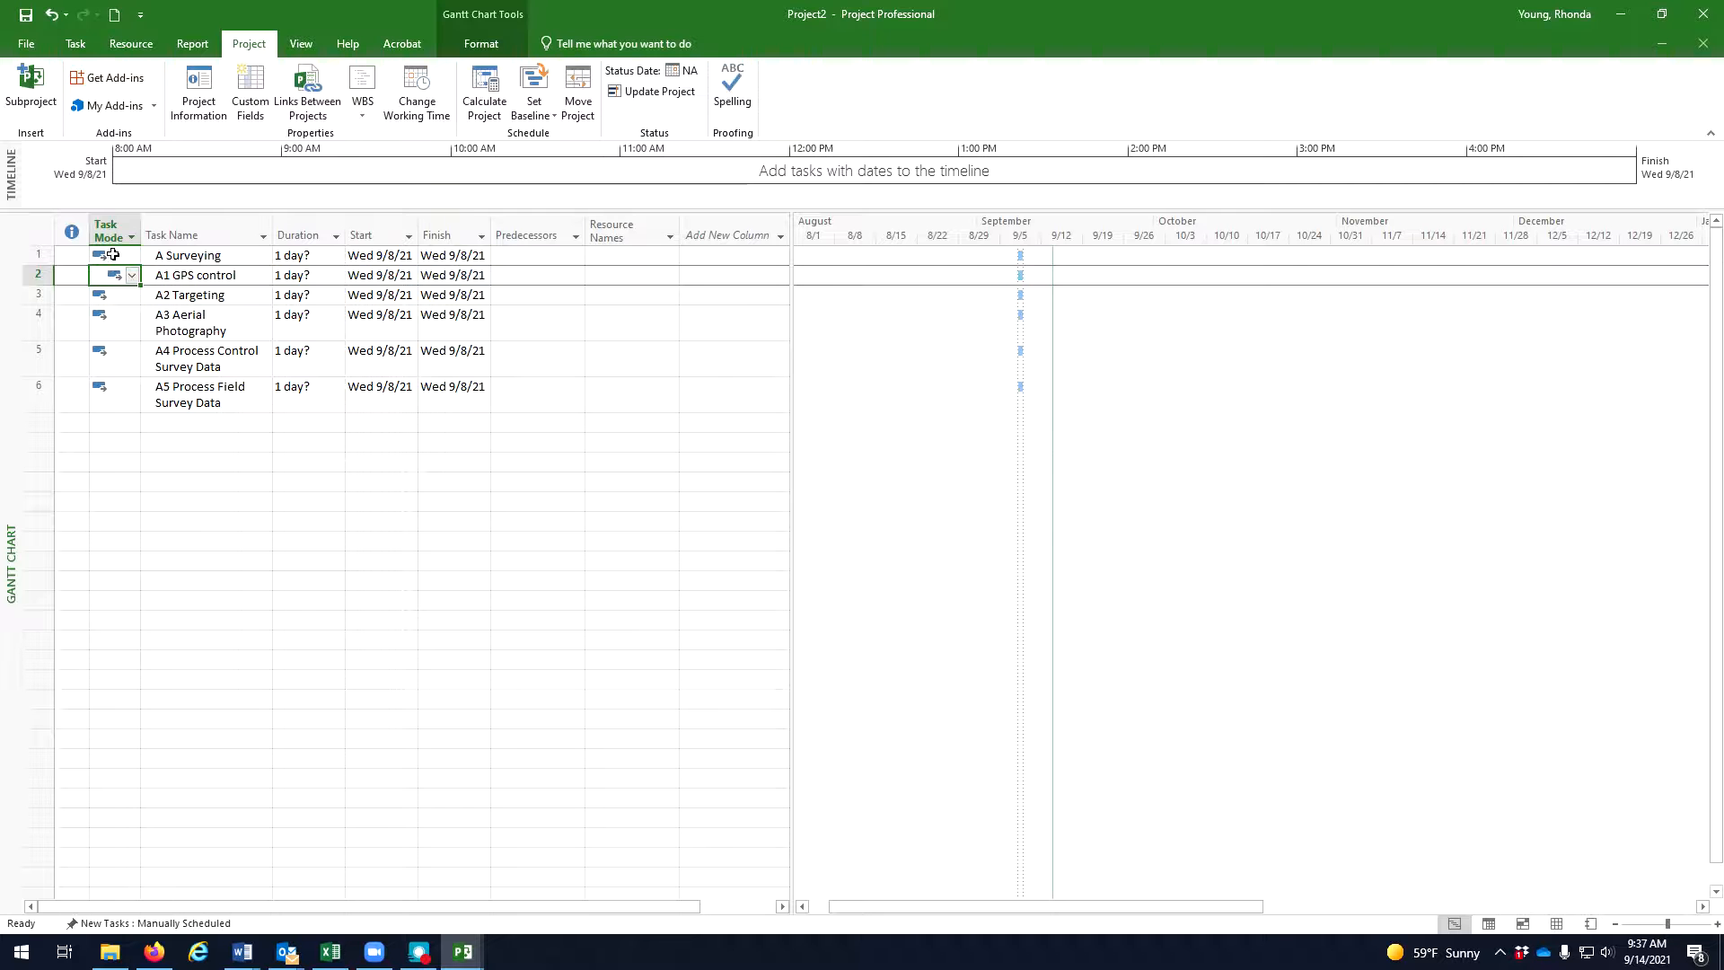
pyautogui.click(161, 520)
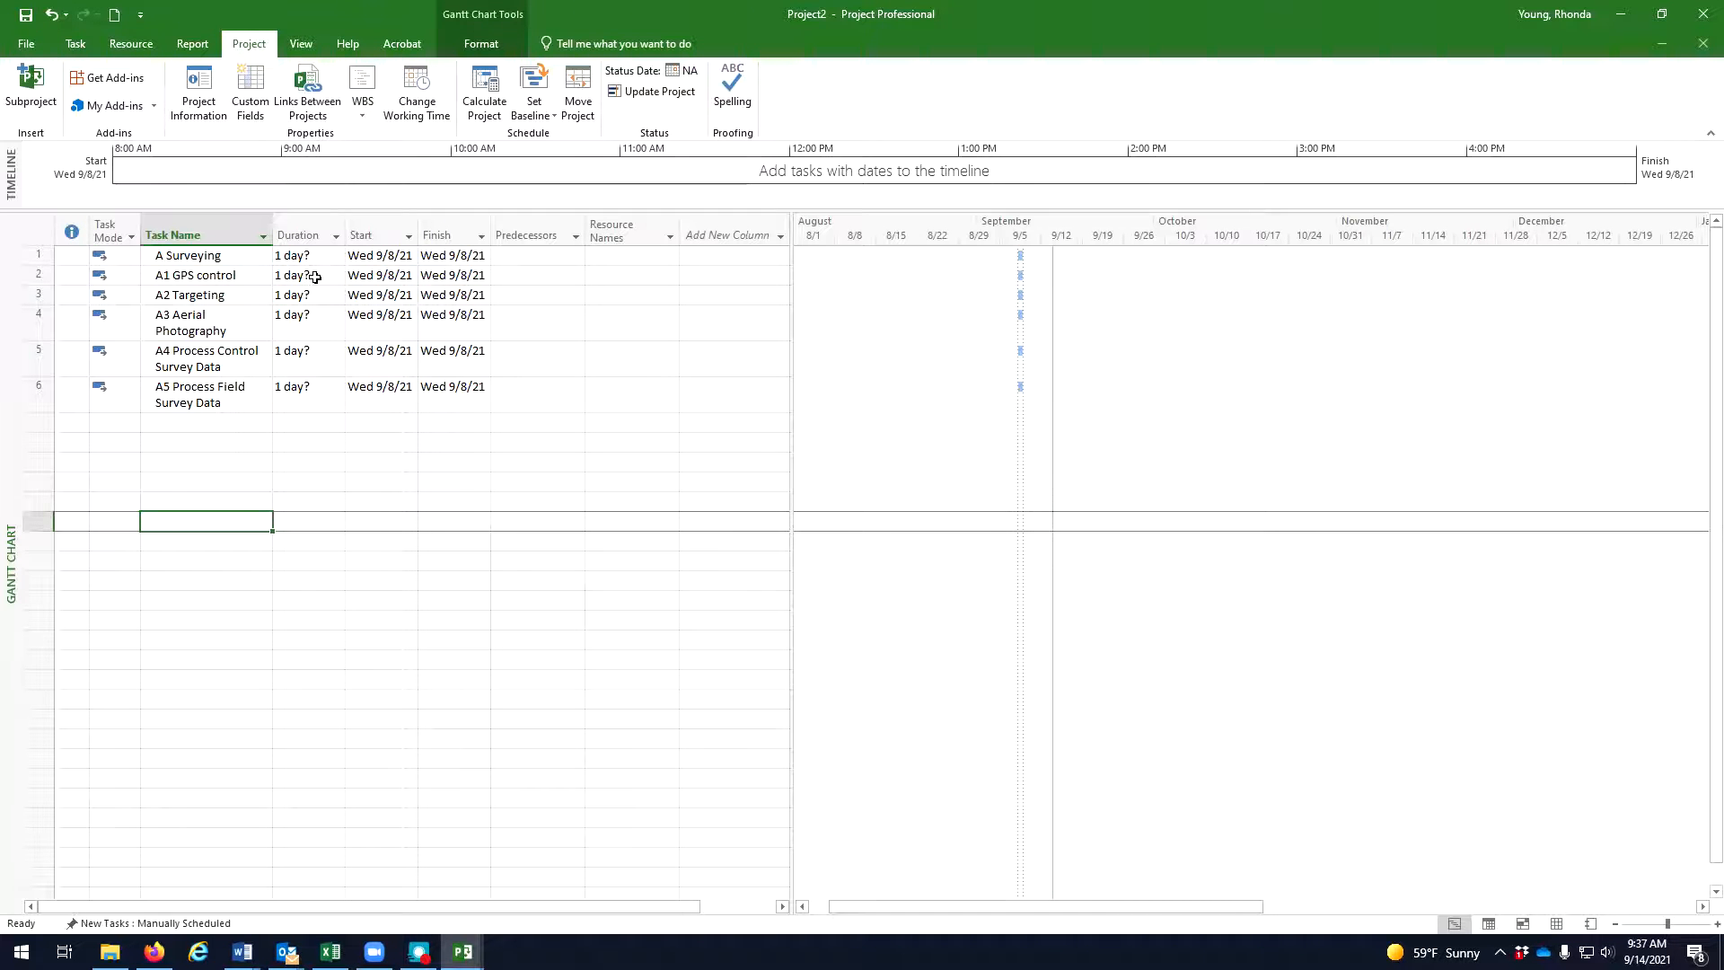
# Indent the A1 GPS control task beneath A Surveying and outdent it again.
pyautogui.click(215, 278)
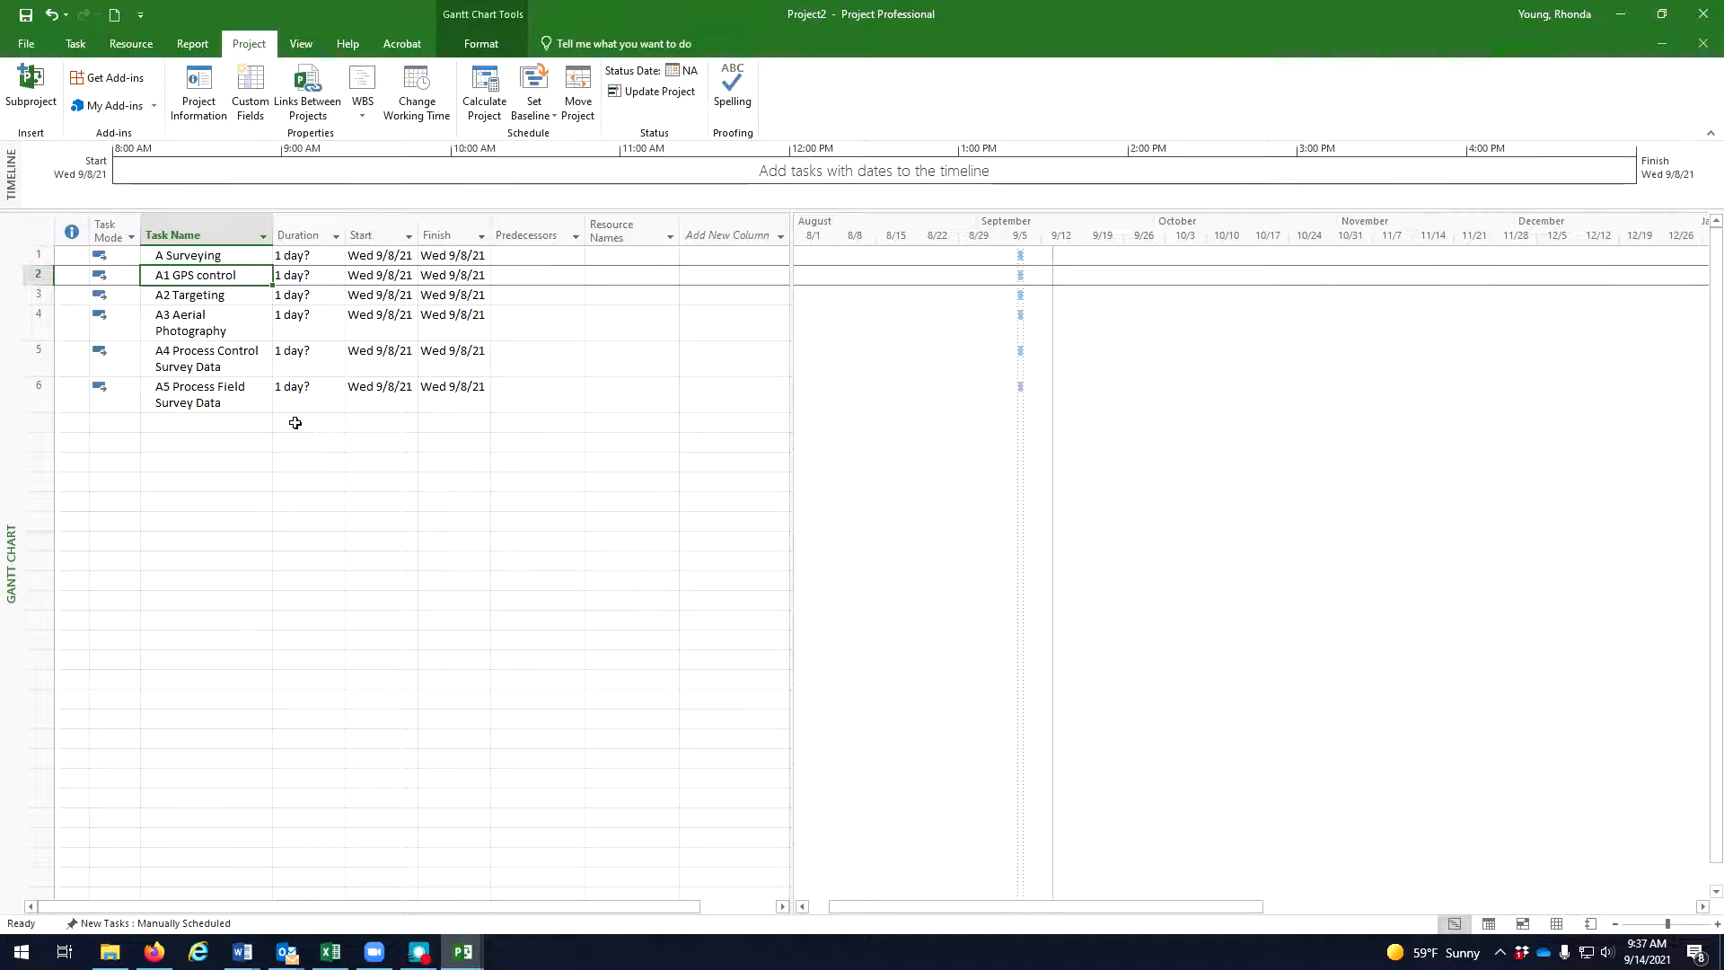
pyautogui.click(77, 47)
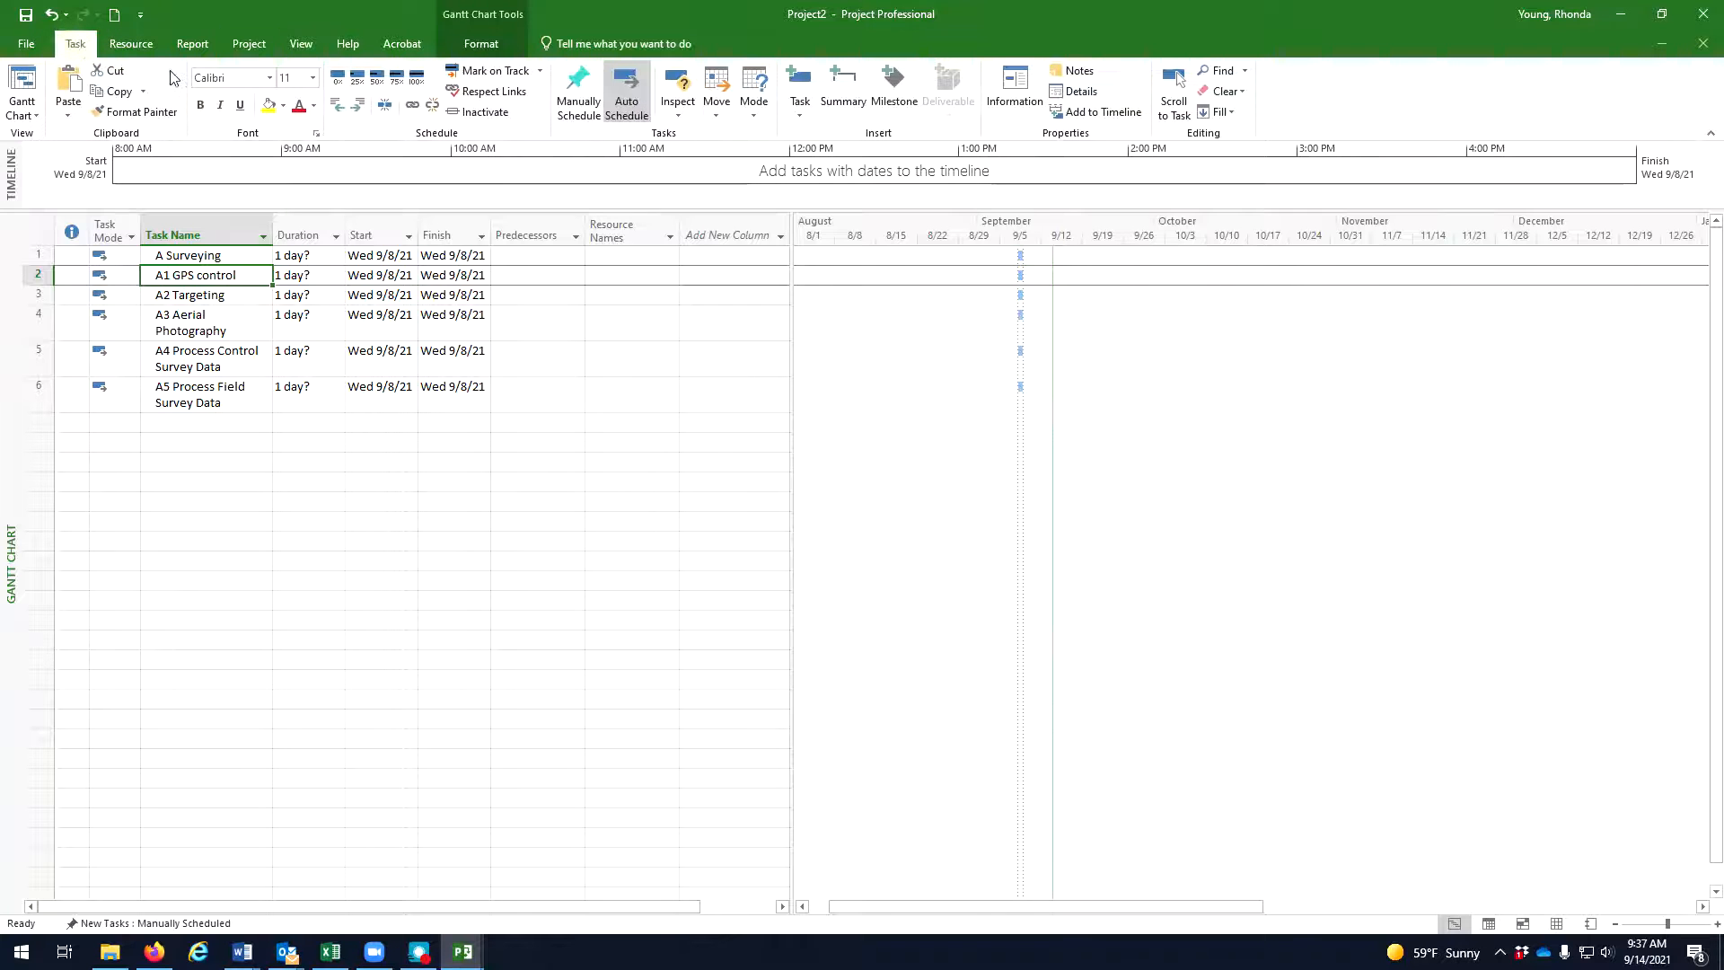
pyautogui.click(359, 106)
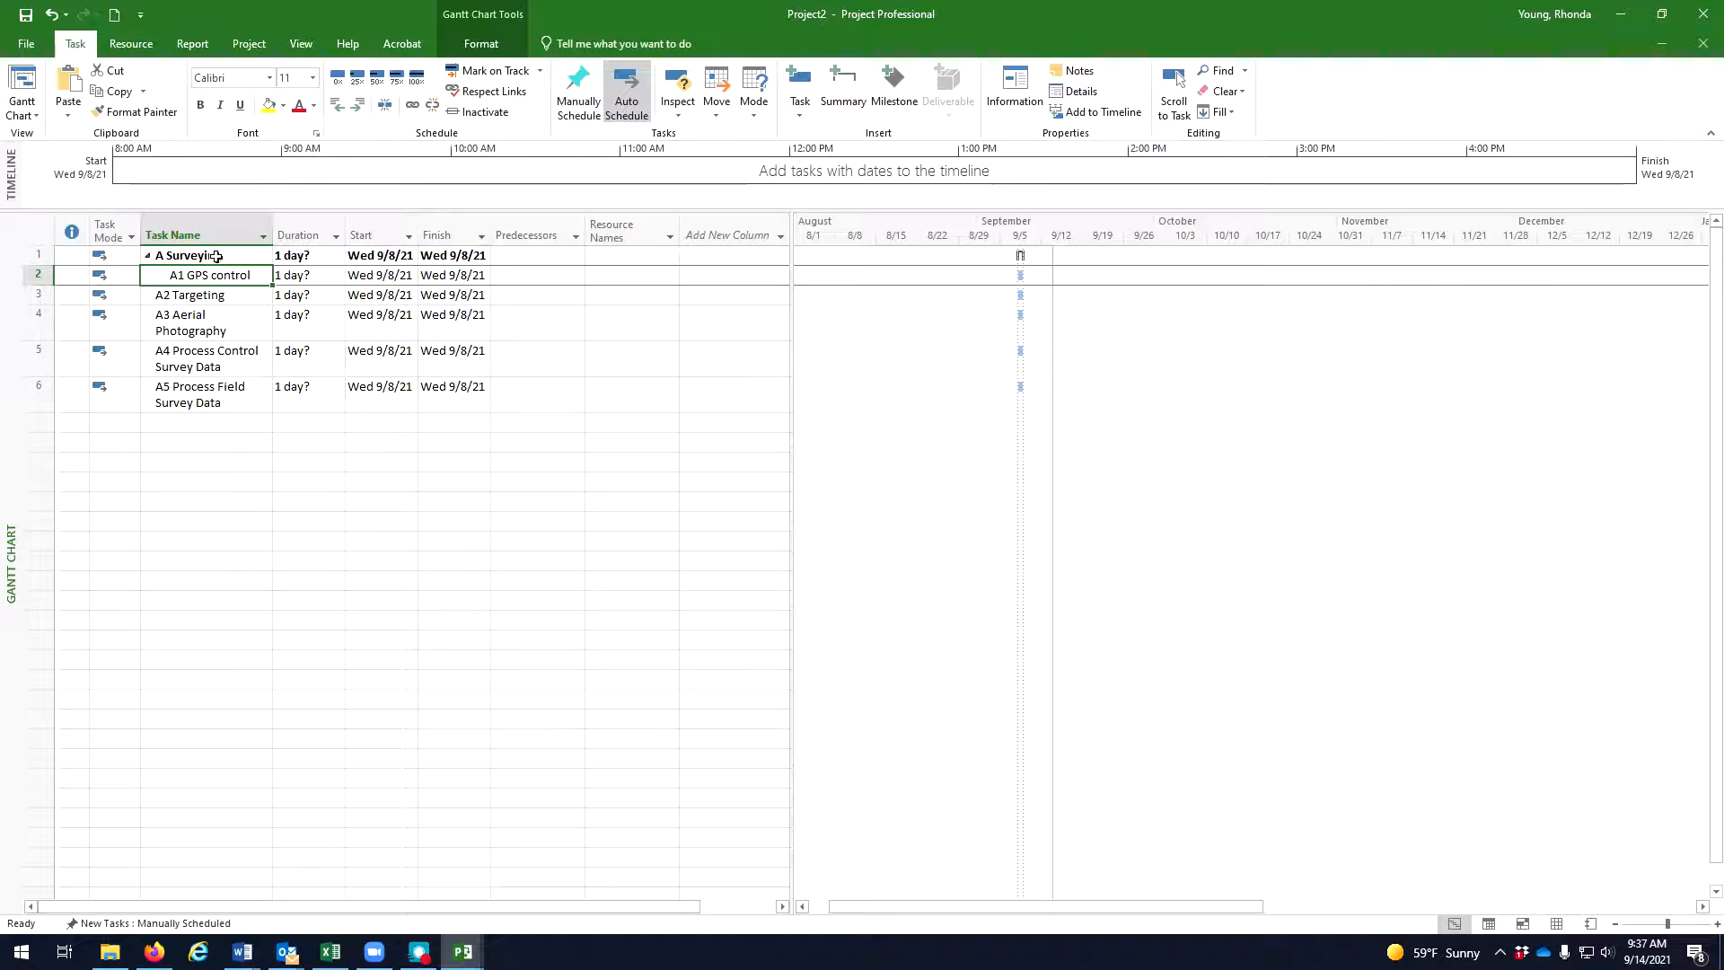
pyautogui.click(338, 106)
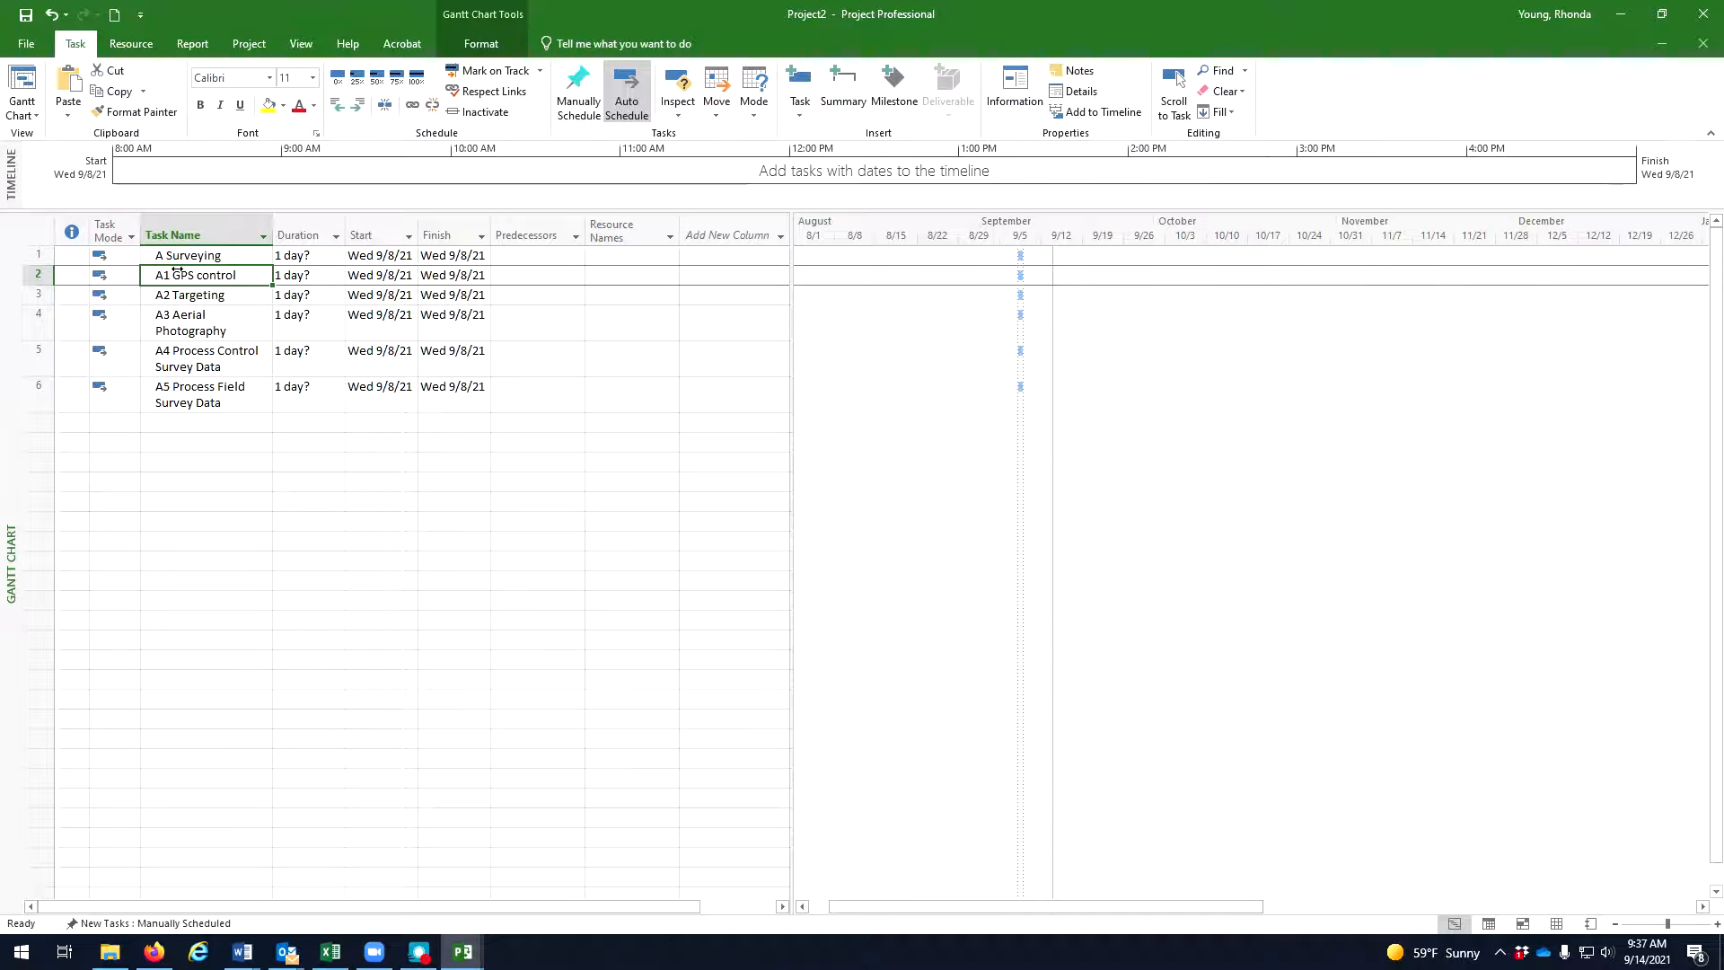
# Indent tasks A1 through A5 so they become subtasks of A Surveying.
pyautogui.click(211, 274)
pyautogui.click(364, 107)
pyautogui.click(224, 291)
pyautogui.click(231, 272)
pyautogui.click(358, 105)
pyautogui.click(220, 296)
pyautogui.click(358, 104)
pyautogui.click(238, 315)
pyautogui.click(358, 105)
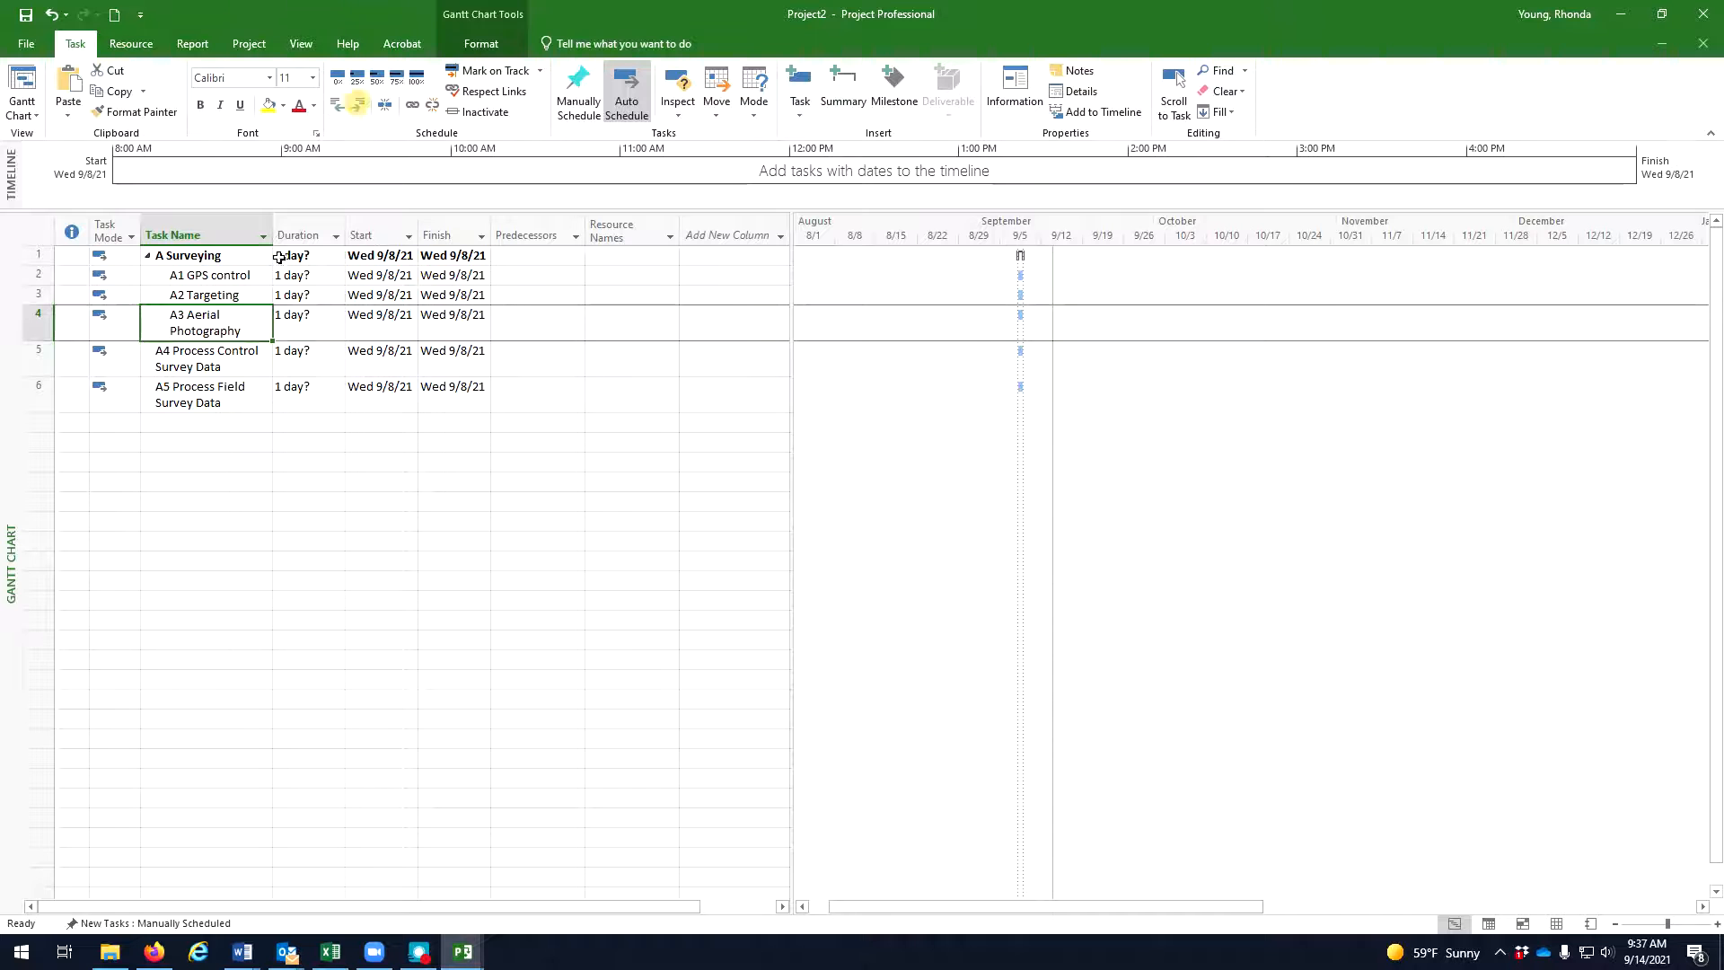
pyautogui.click(205, 357)
pyautogui.click(358, 105)
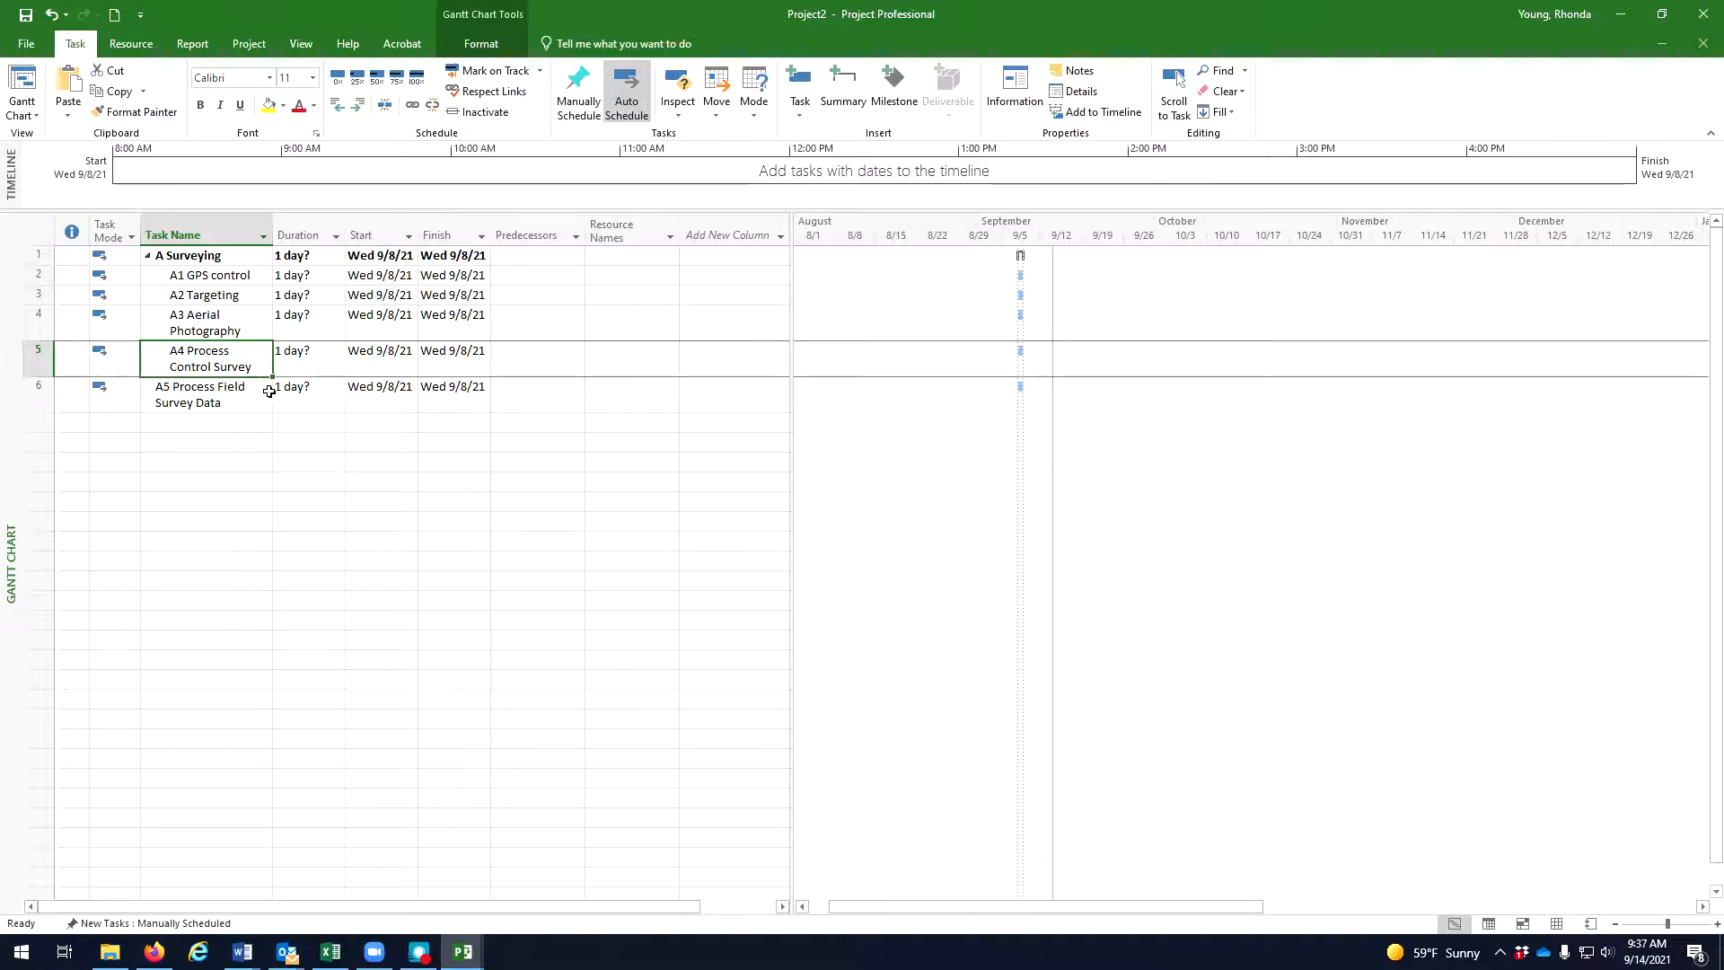
pyautogui.click(231, 401)
pyautogui.click(359, 105)
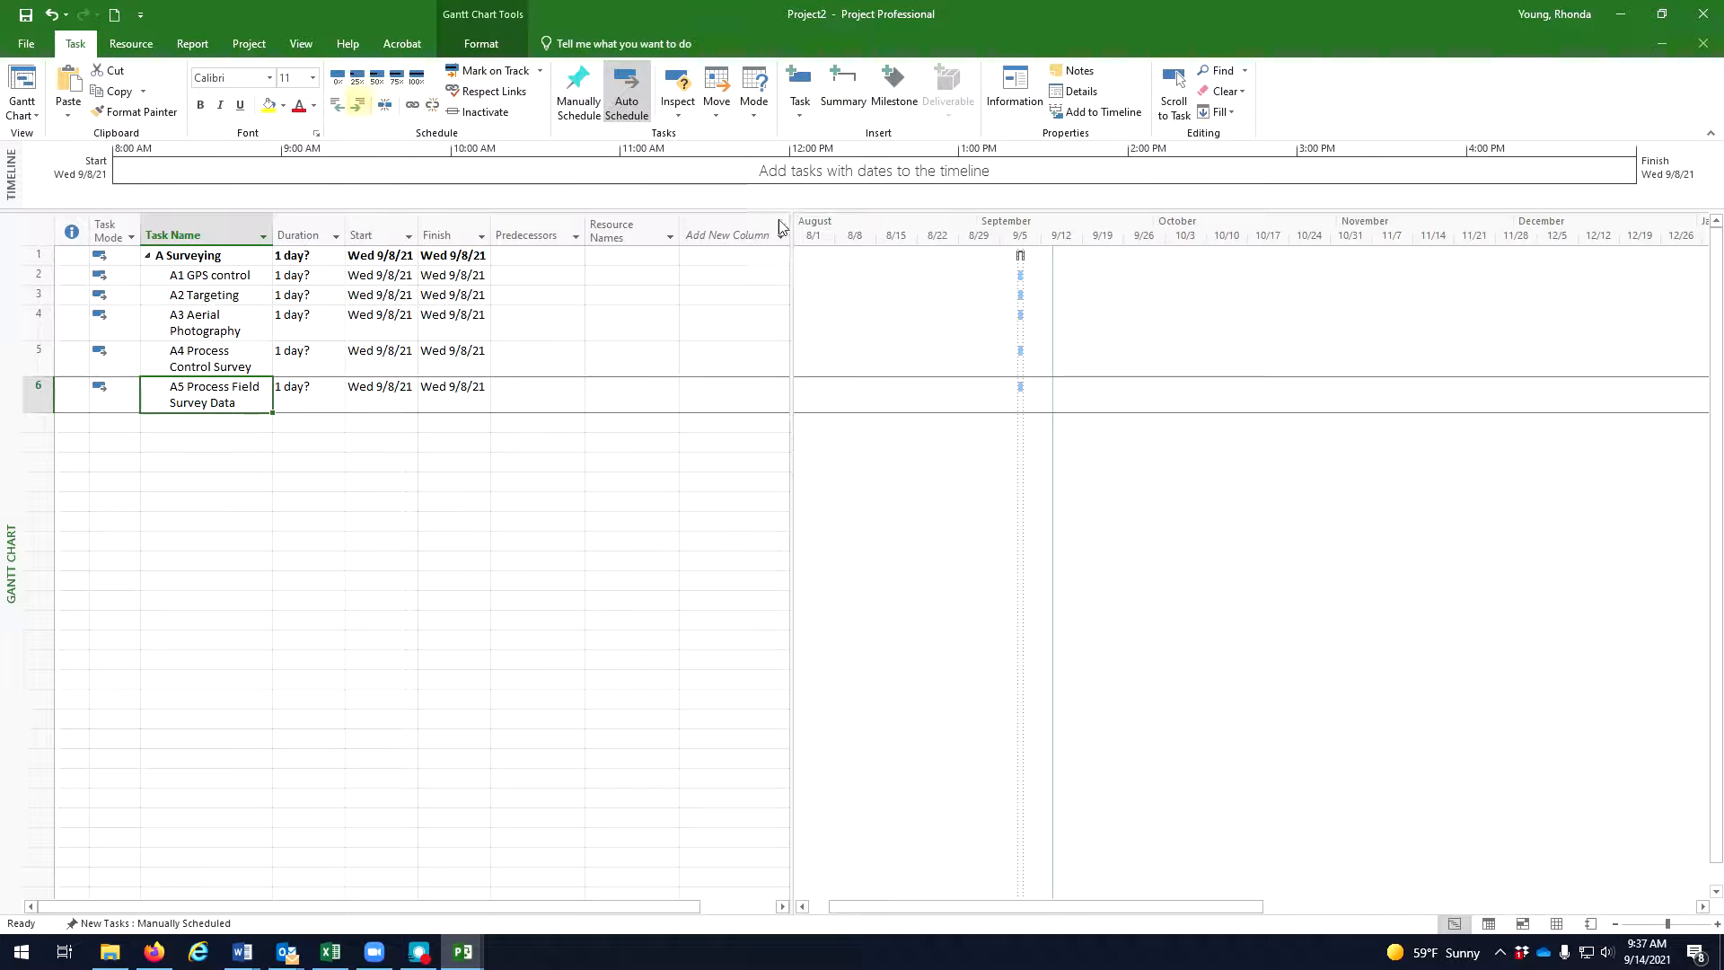
# Enter durations of 15, 10, 5, 15 and 10 days for tasks A1 through A5 respectively.
pyautogui.click(326, 279)
pyautogui.write('15')
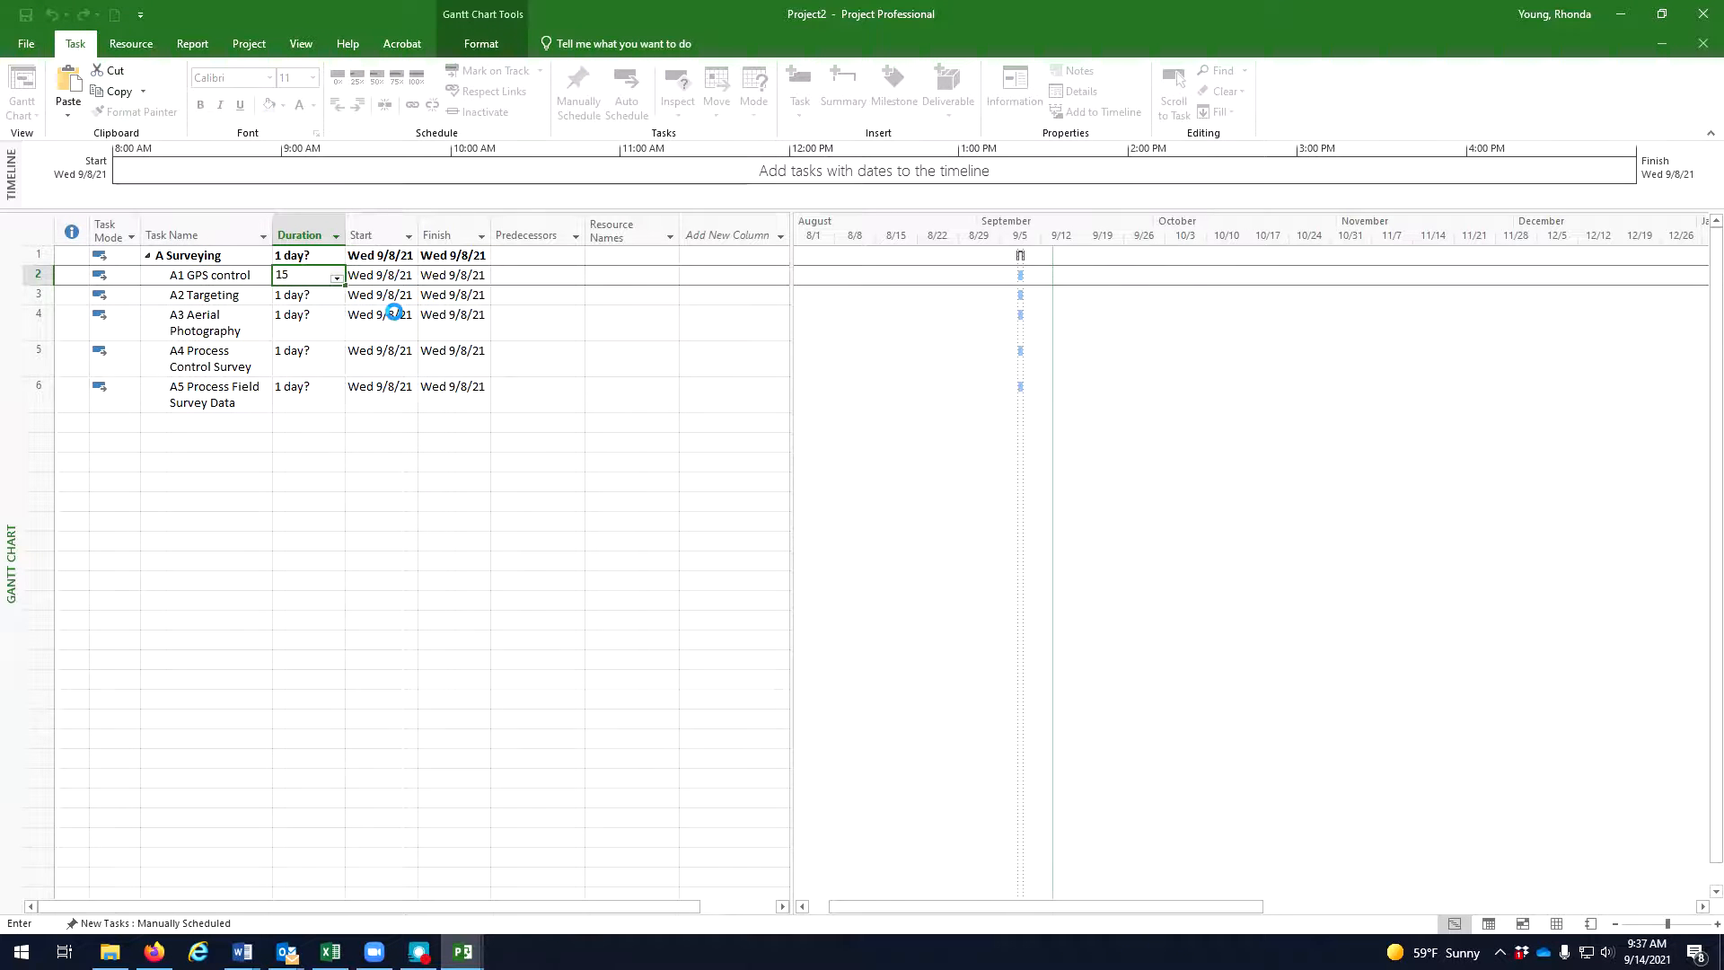
pyautogui.press('Return')
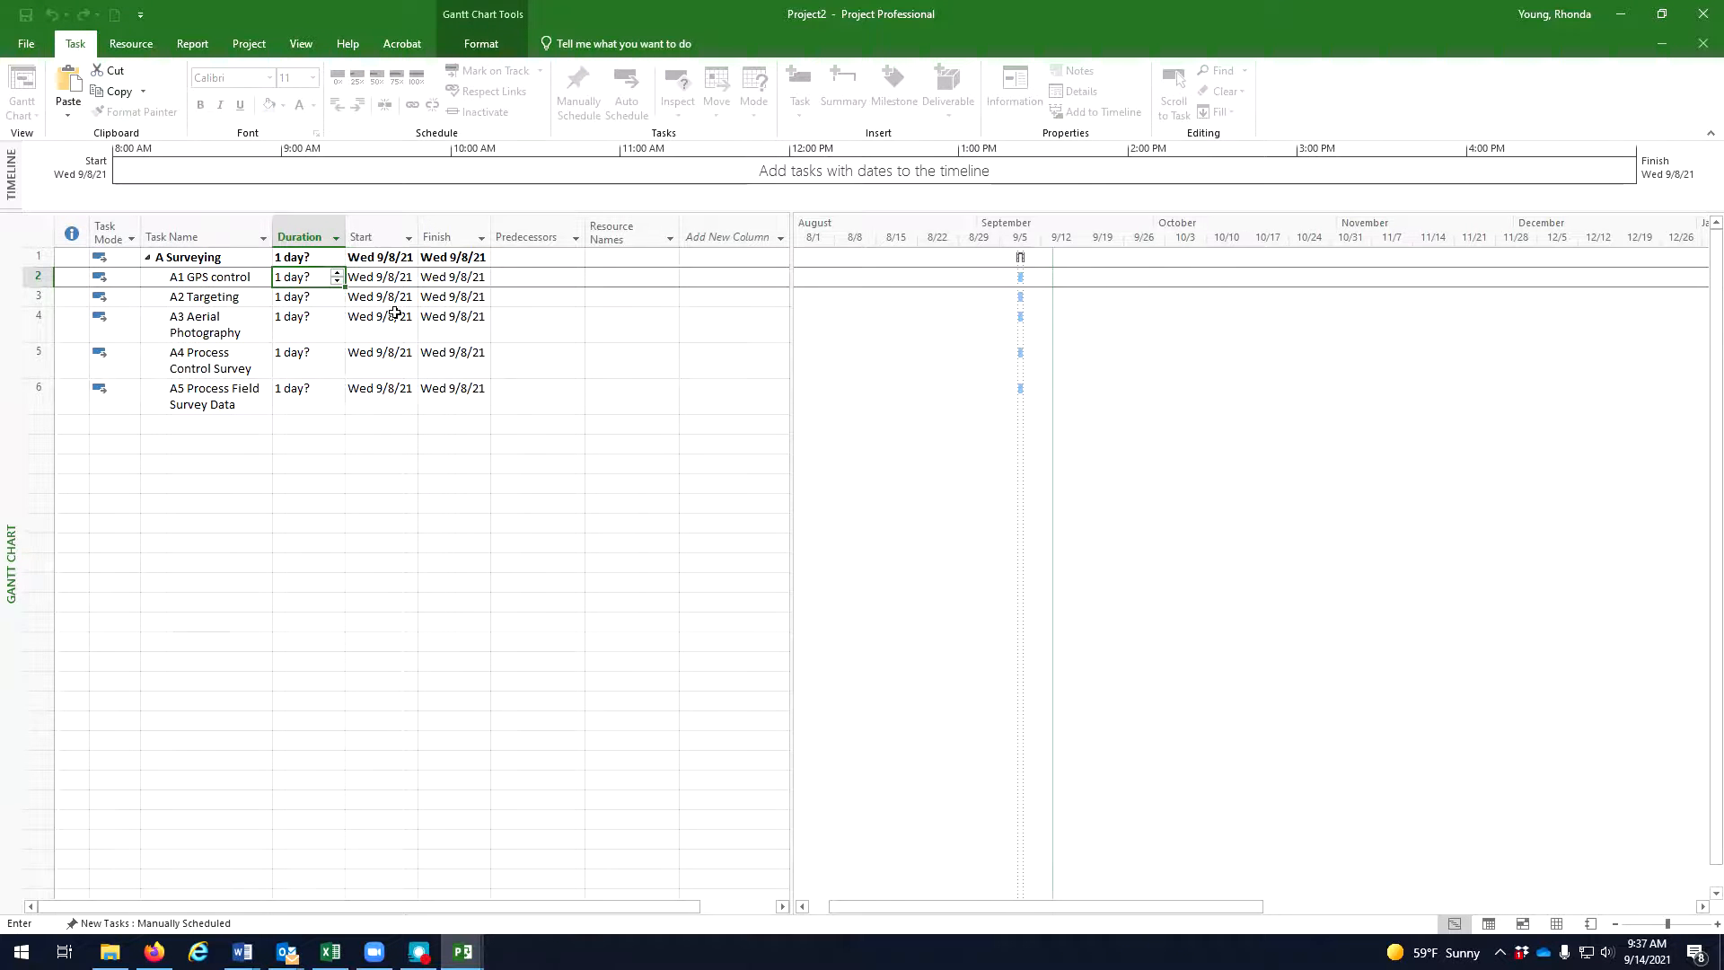
pyautogui.write('10')
pyautogui.press('Return')
pyautogui.write('5')
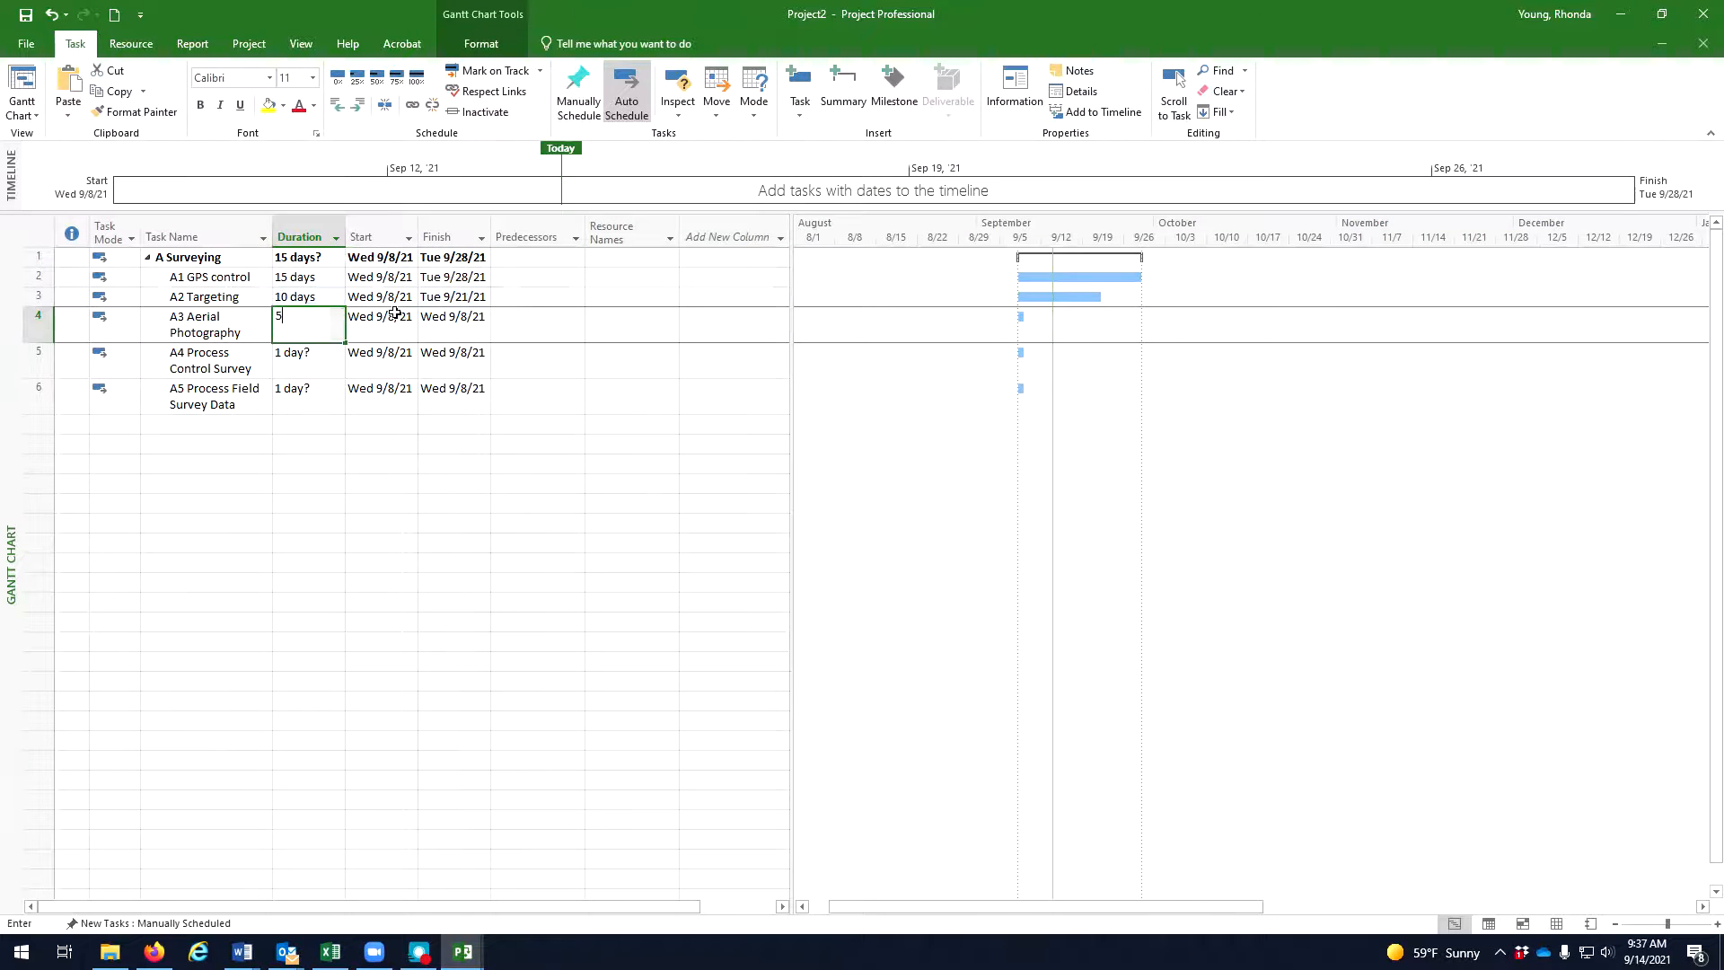
pyautogui.press('Return')
pyautogui.write('15')
pyautogui.press('Return')
pyautogui.write('10')
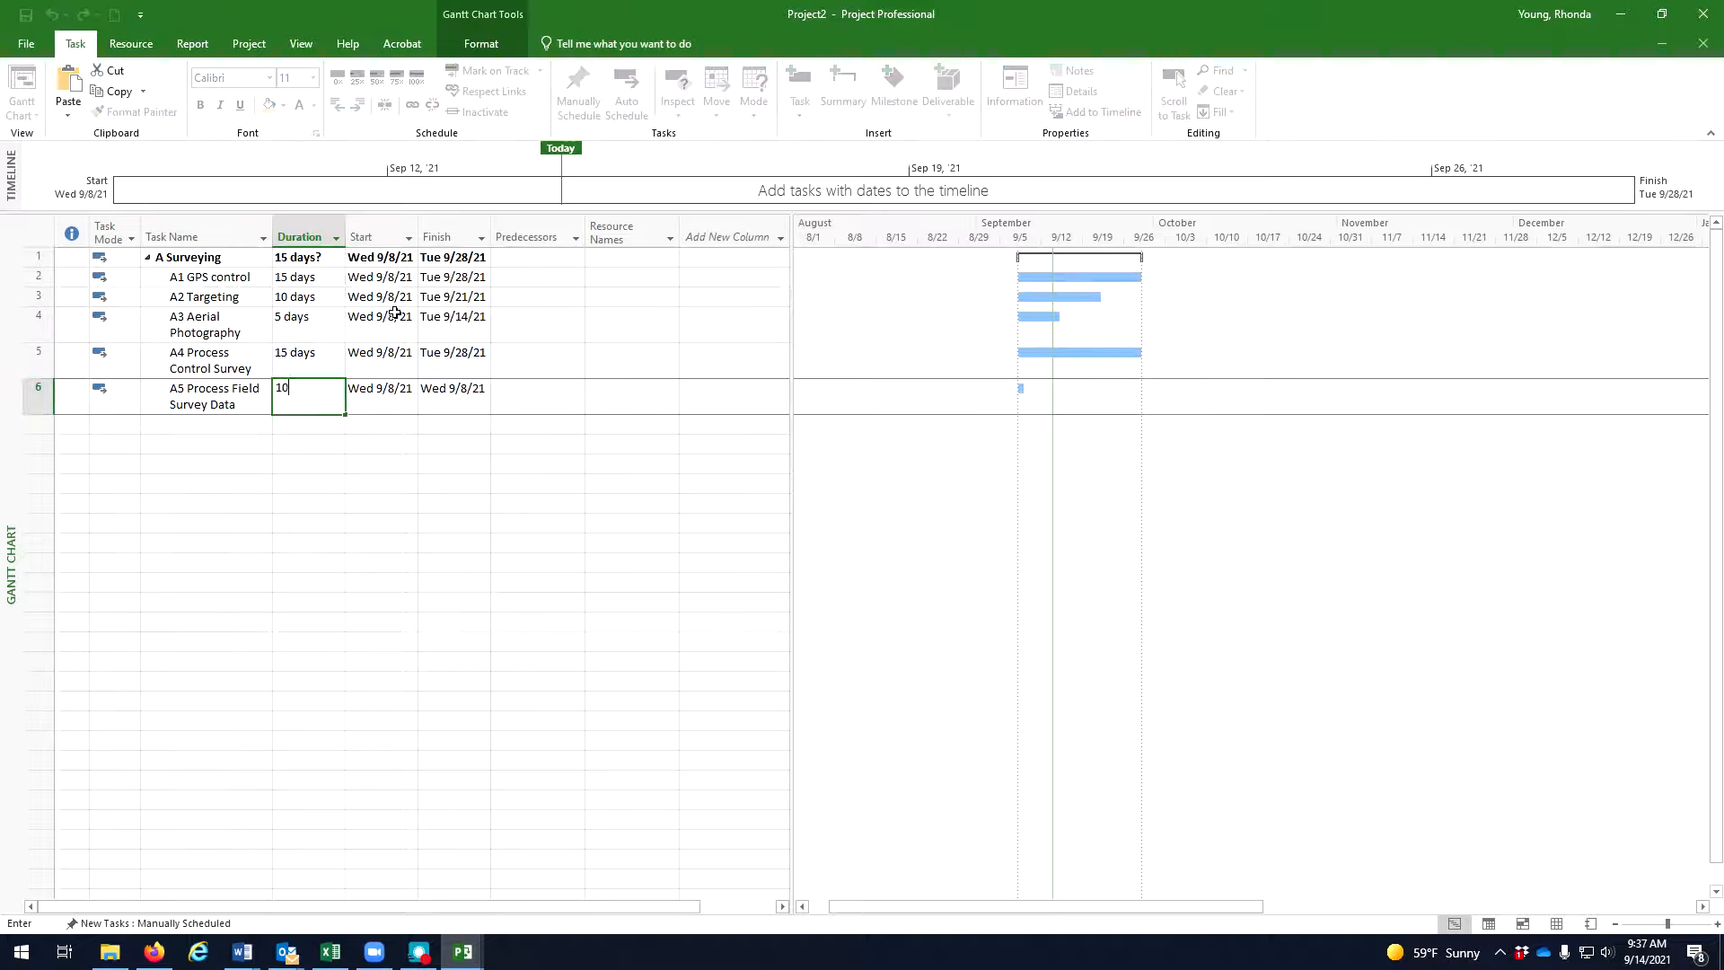
pyautogui.press('Return')
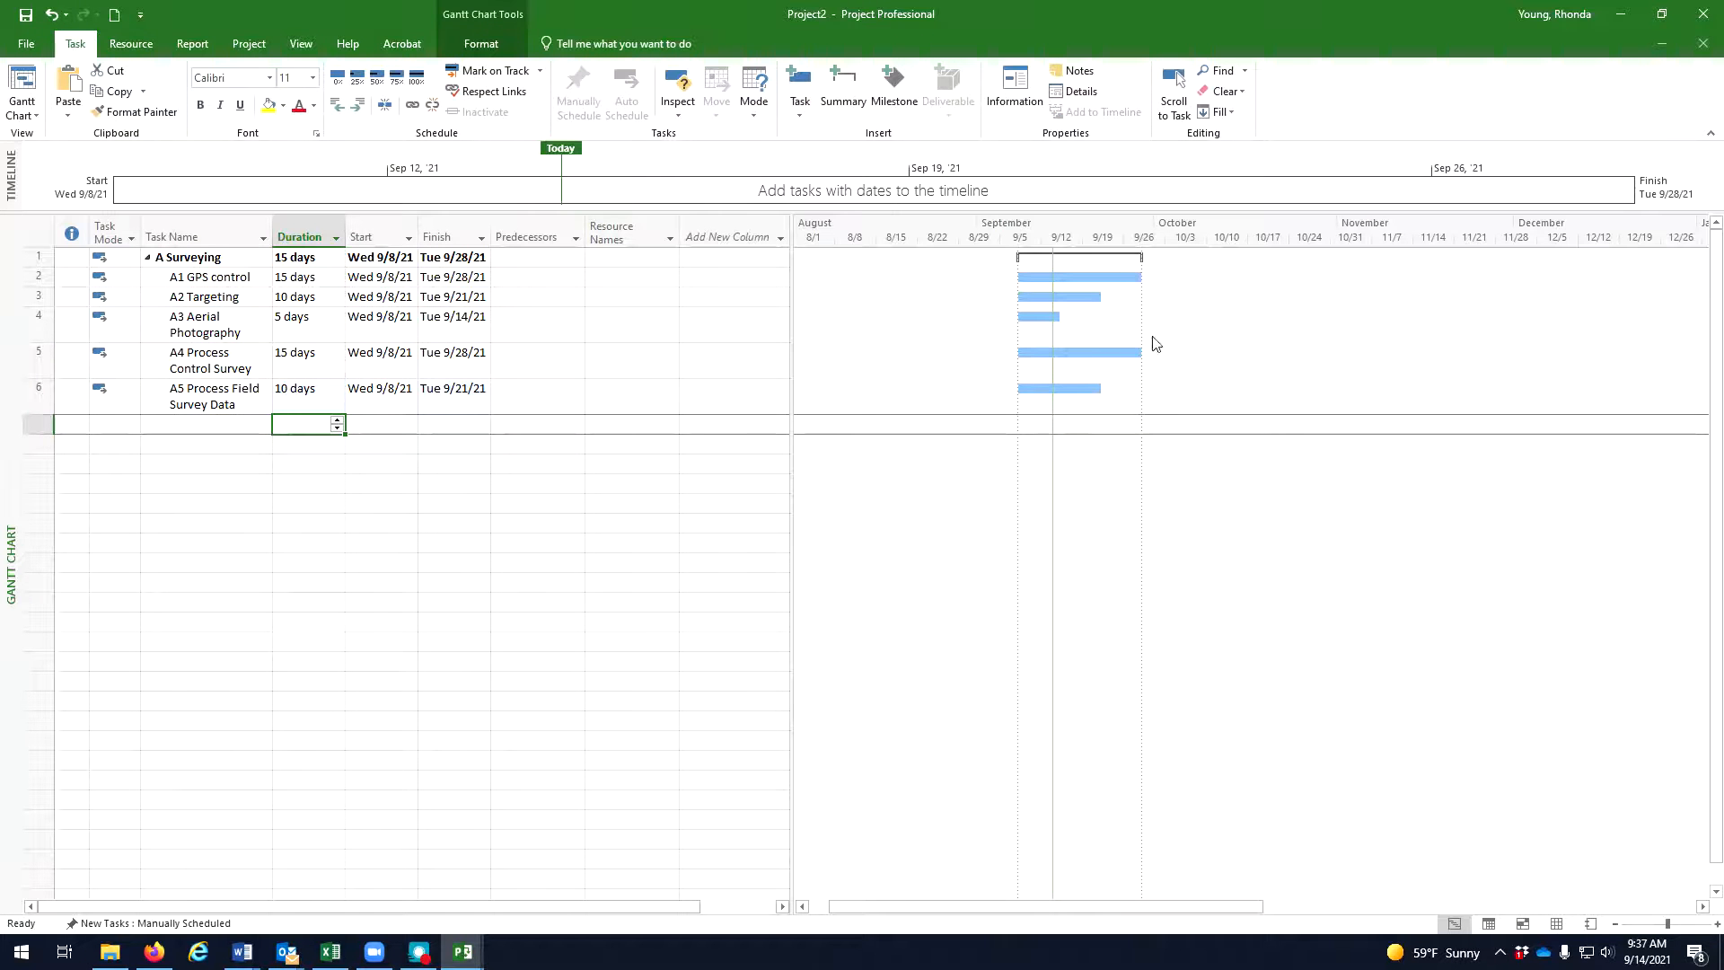
pyautogui.doubleClick(1121, 278)
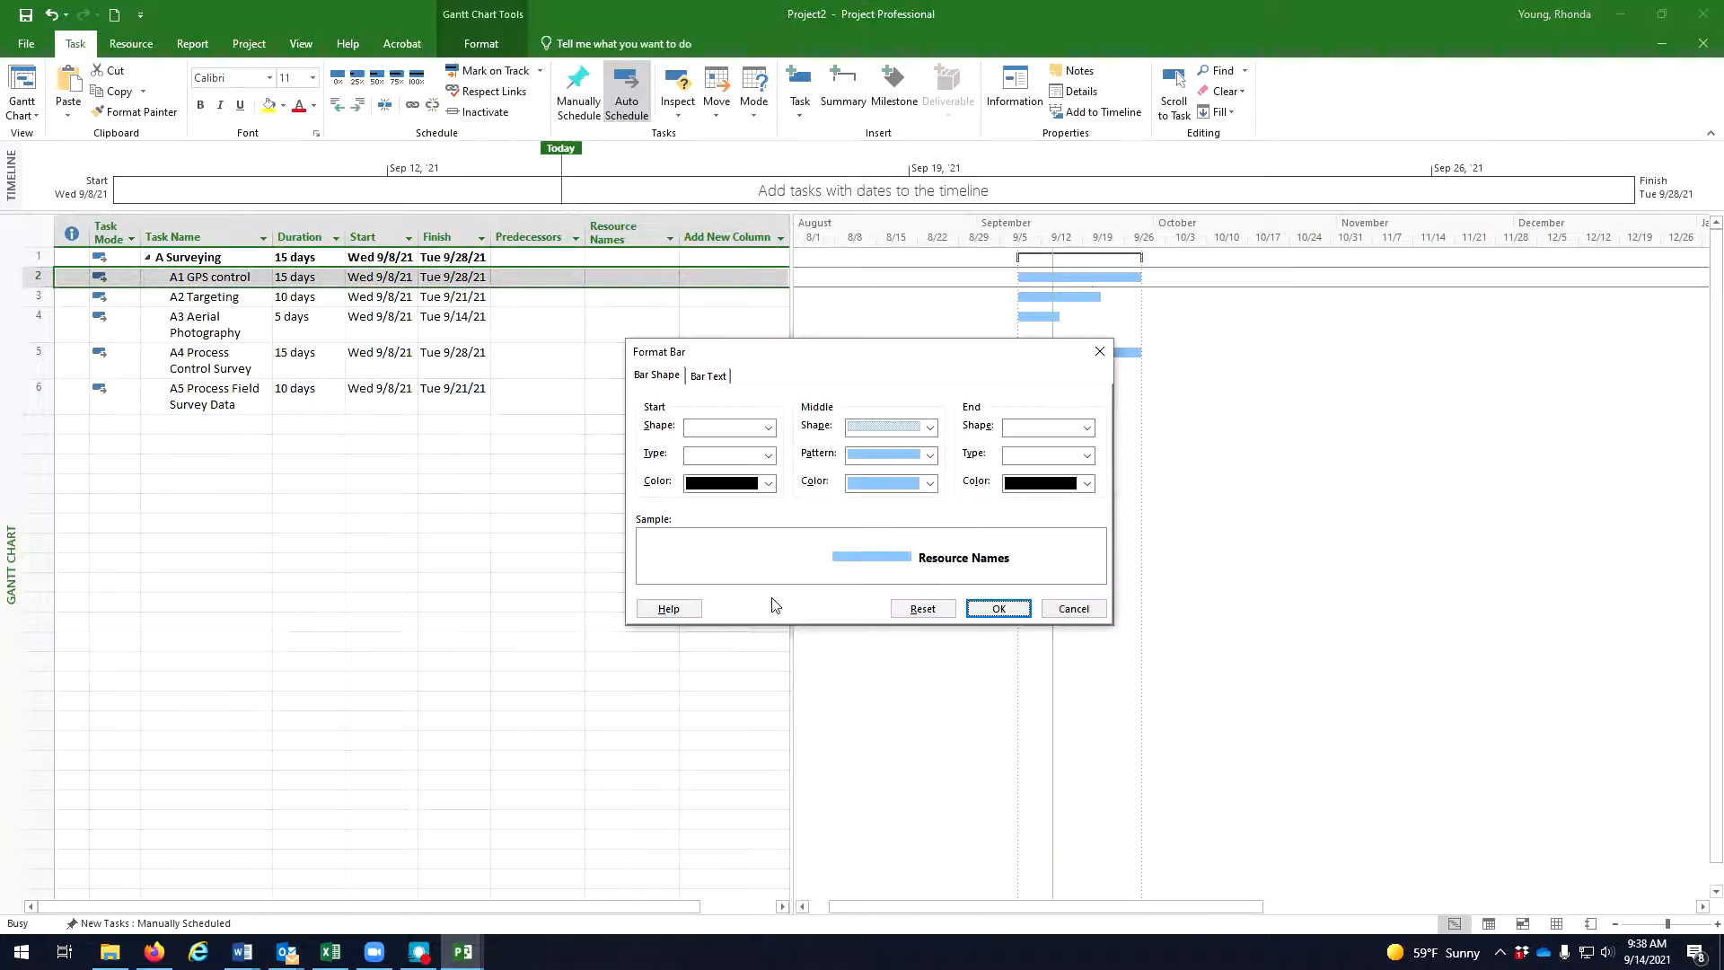
pyautogui.click(996, 610)
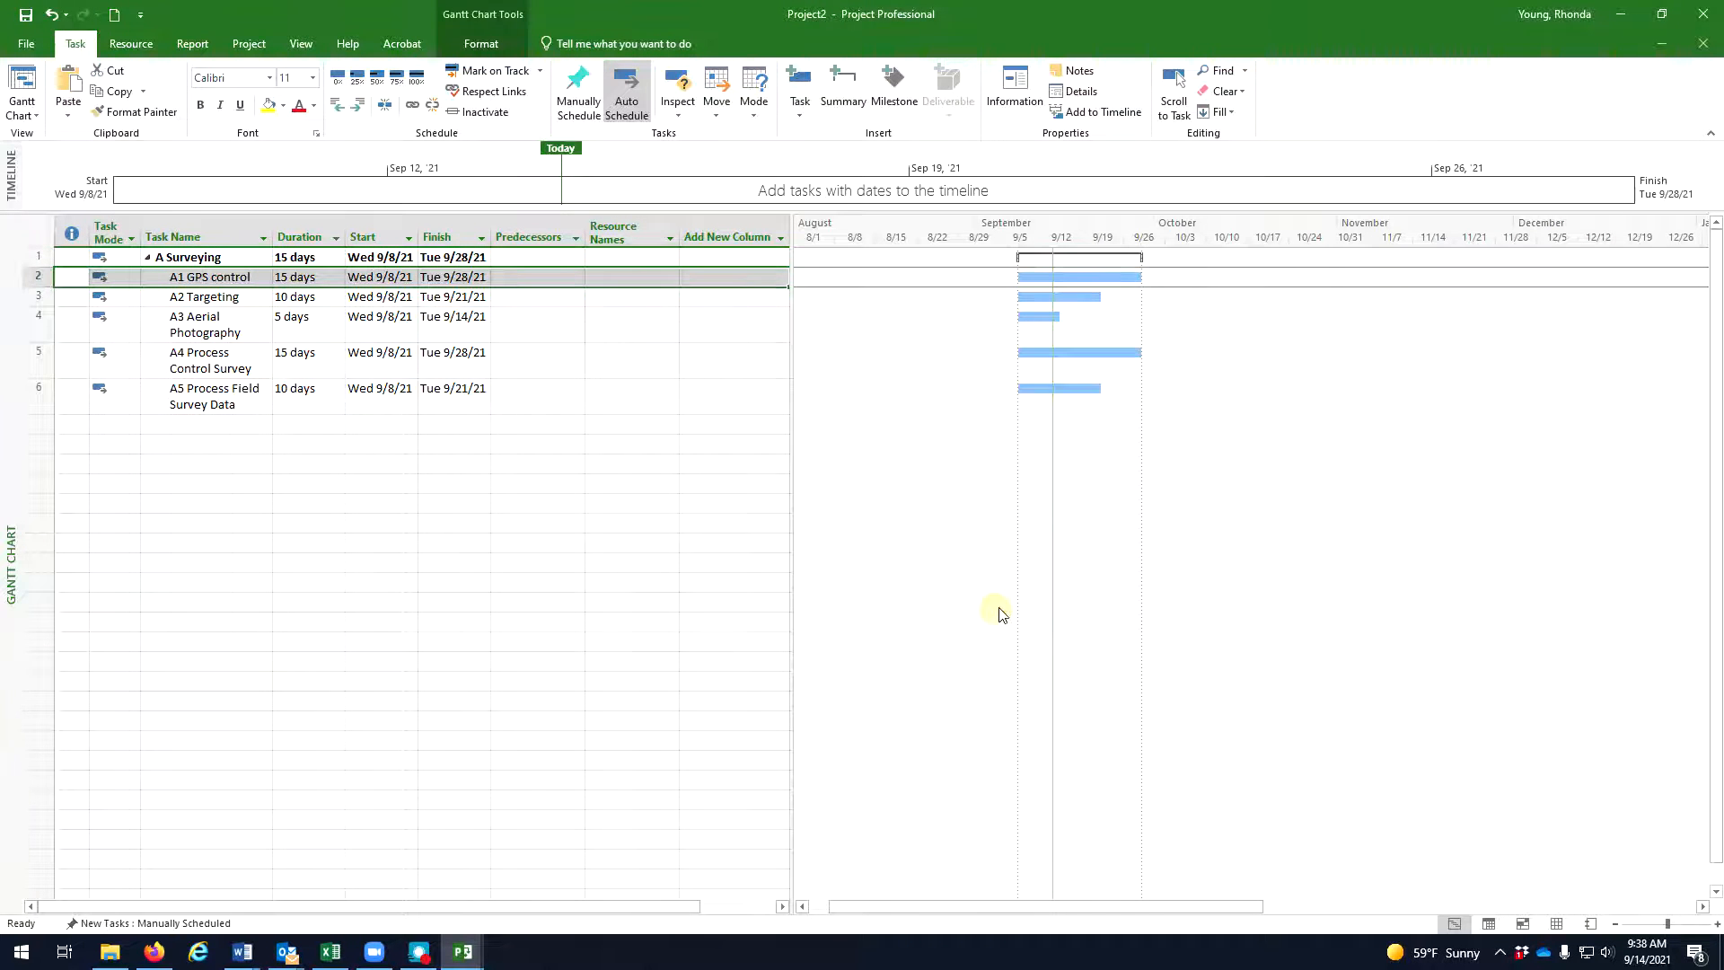
pyautogui.moveTo(1125, 277)
pyautogui.mouseDown()
pyautogui.moveTo(1172, 281)
pyautogui.moveTo(1120, 283)
pyautogui.mouseUp()
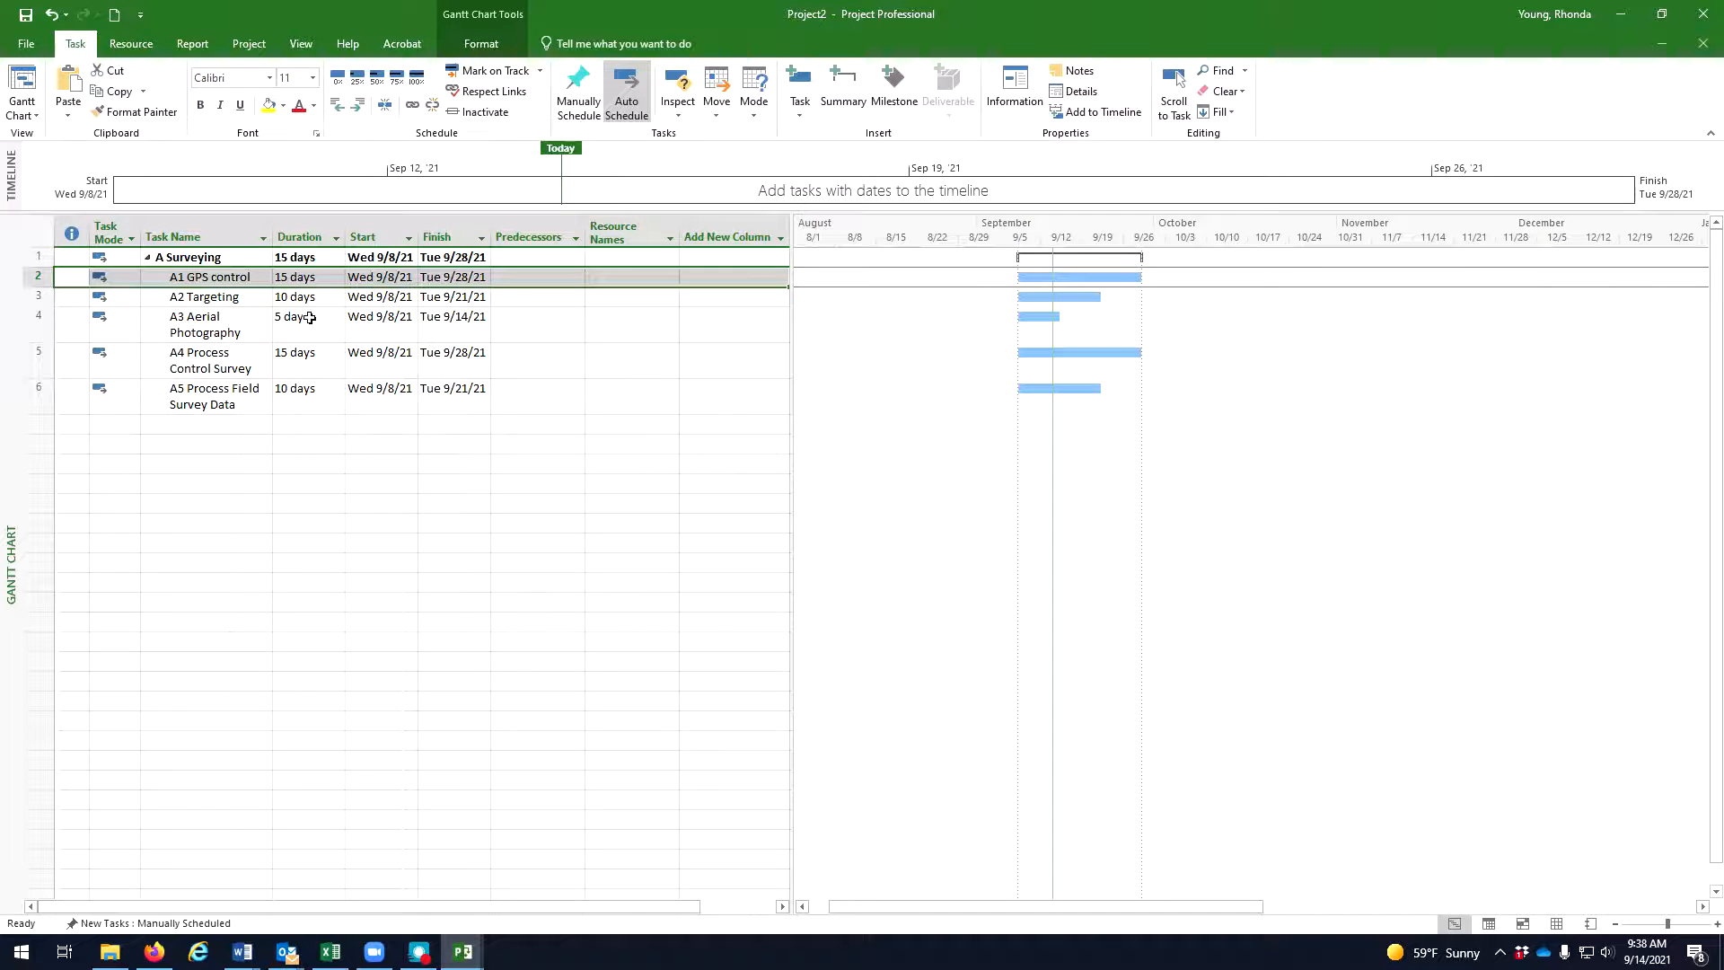
# Change the A1 GPS control task's duration to 15 weeks.
pyautogui.click(319, 277)
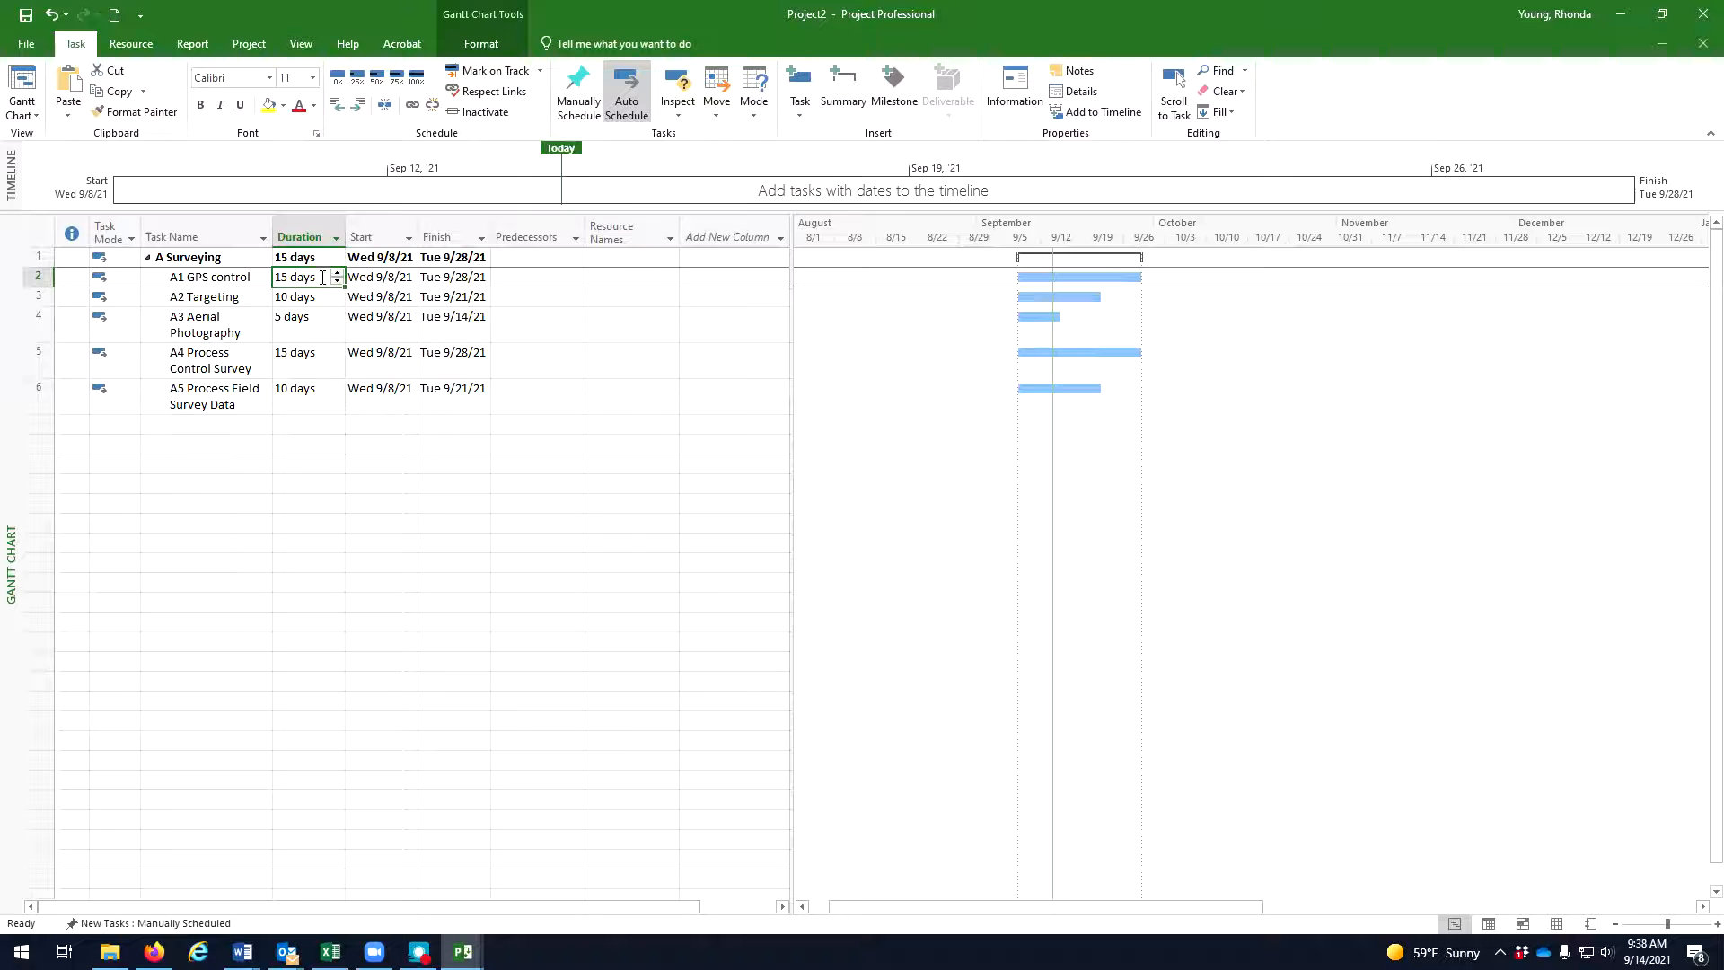
pyautogui.click(319, 277)
pyautogui.doubleClick(301, 277)
pyautogui.write('m')
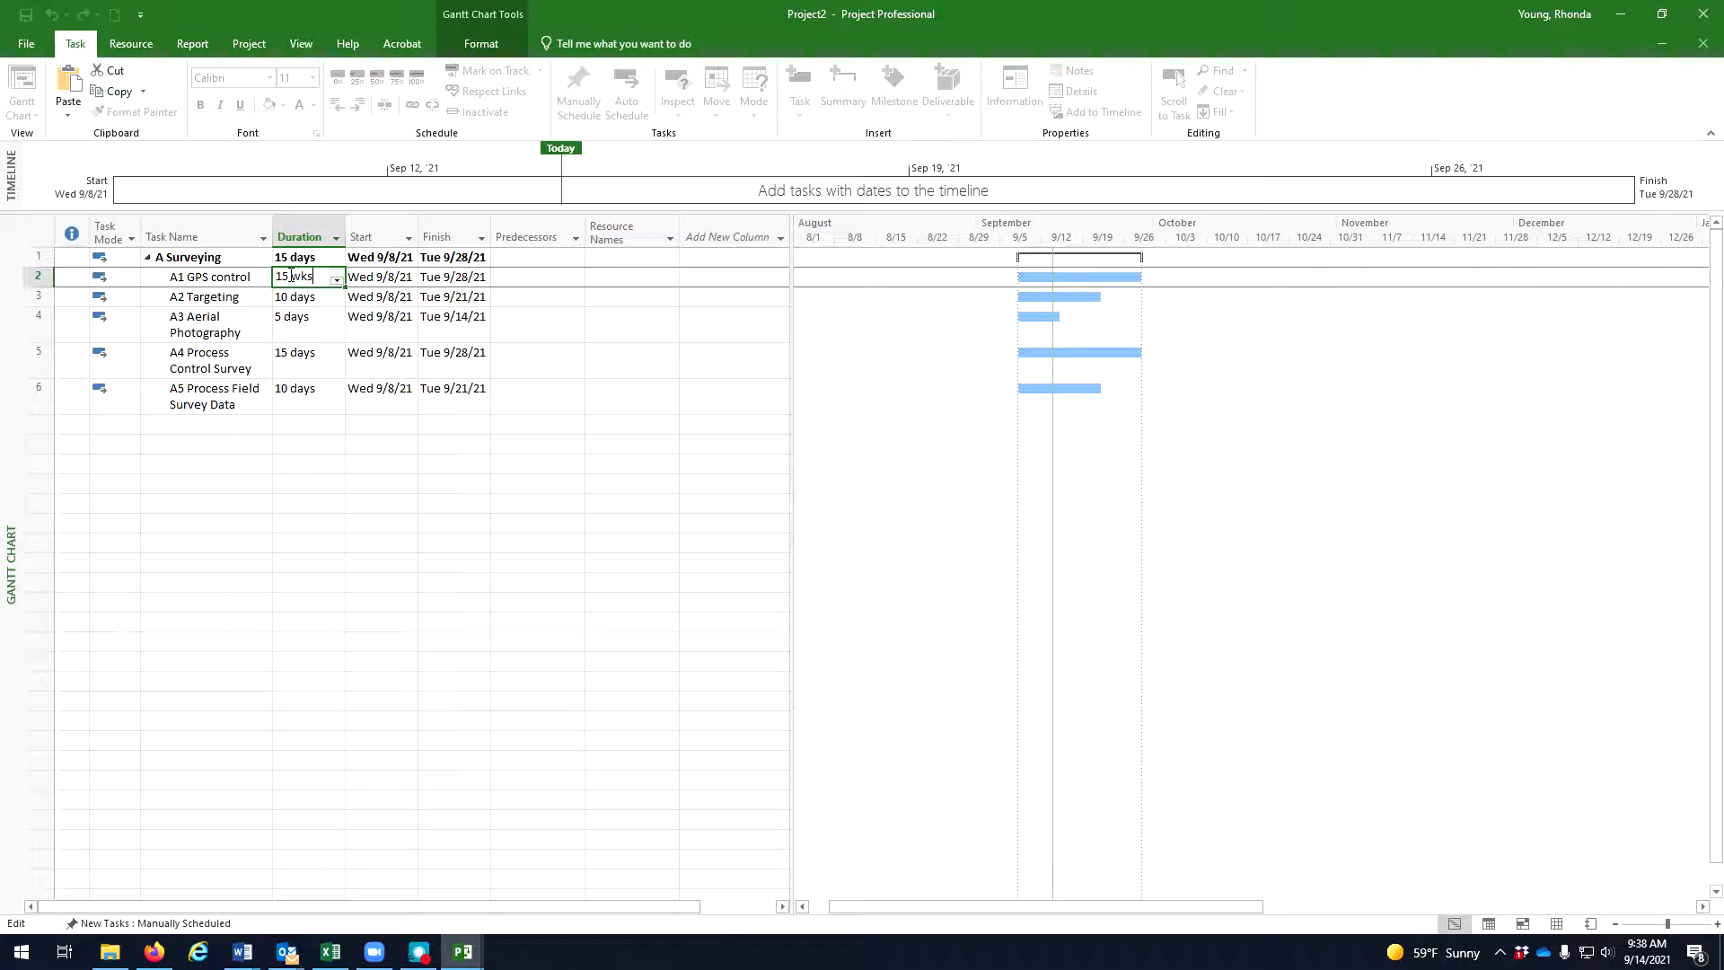
pyautogui.write('ks')
pyautogui.press('Return')
# Change the A1 GPS control task's duration to 15 months.
pyautogui.click(290, 277)
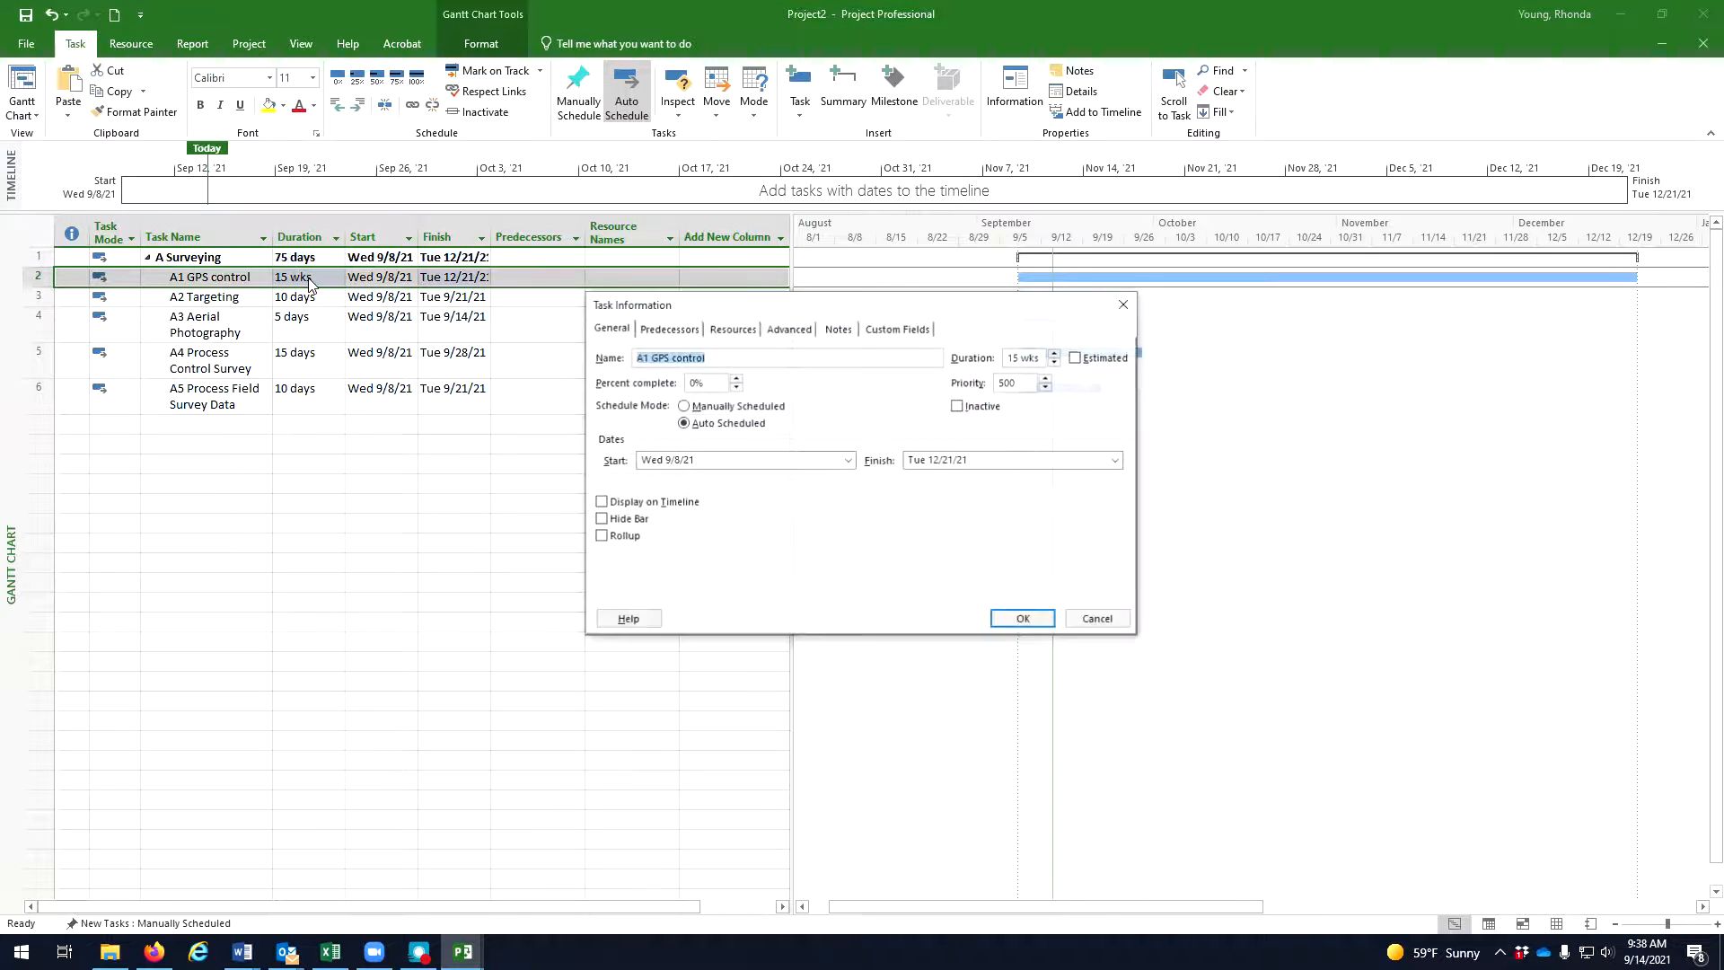
pyautogui.click(1104, 622)
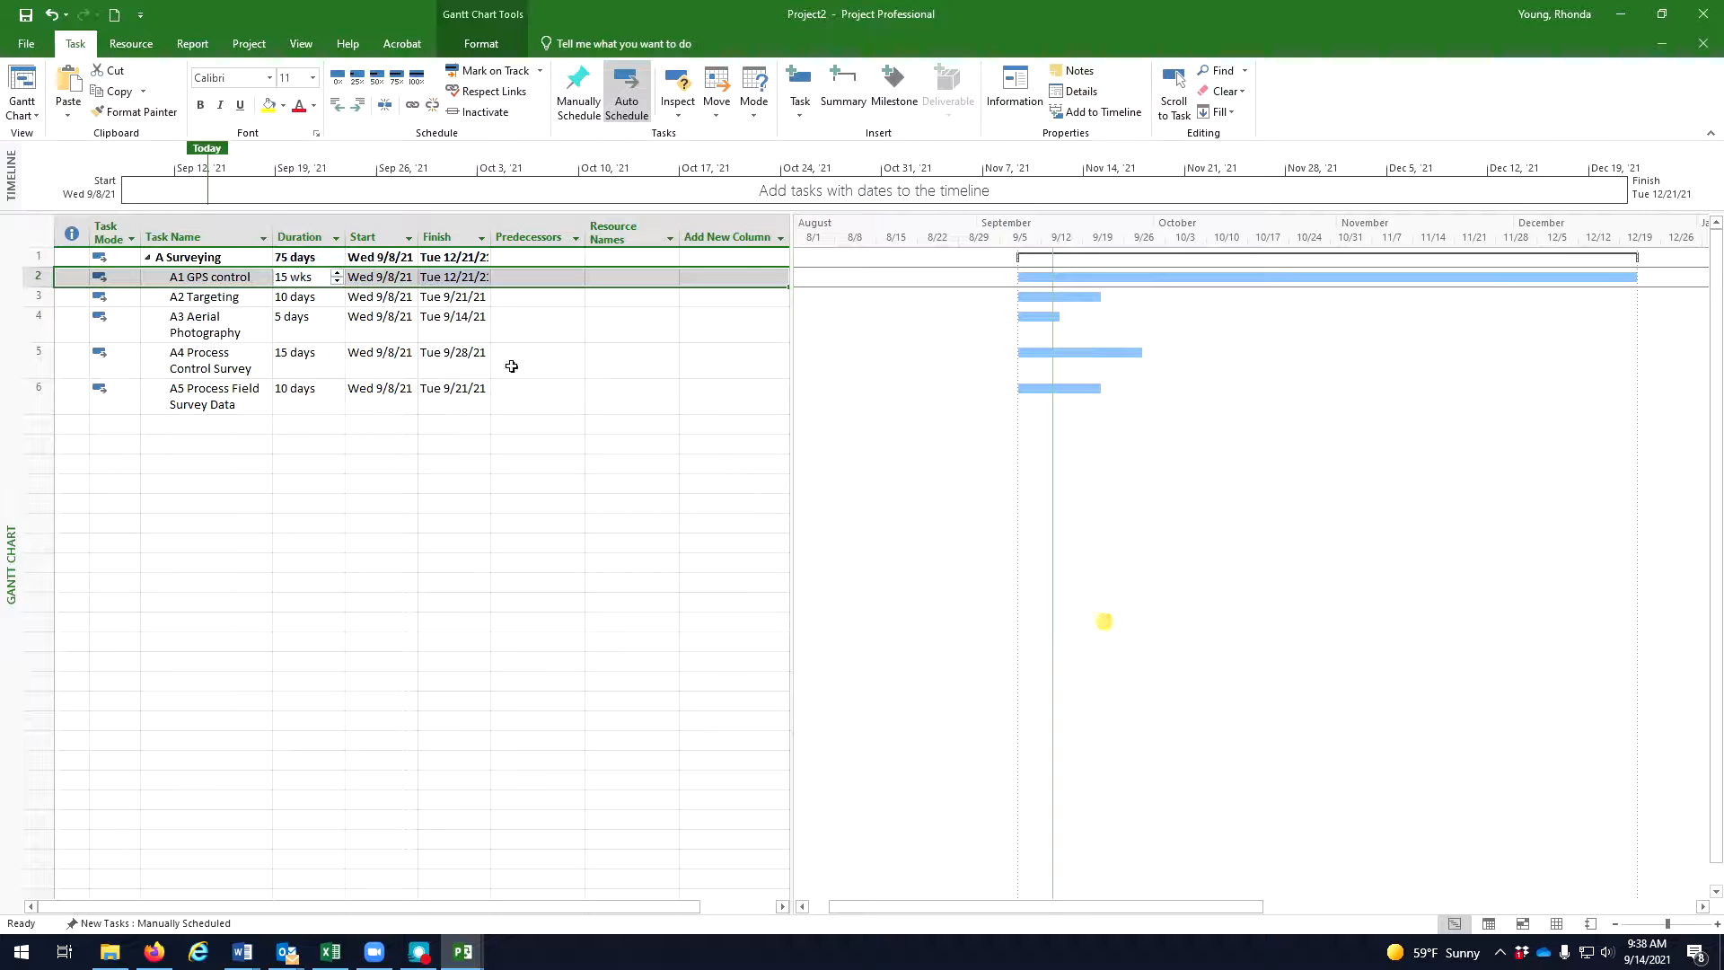
pyautogui.click(316, 276)
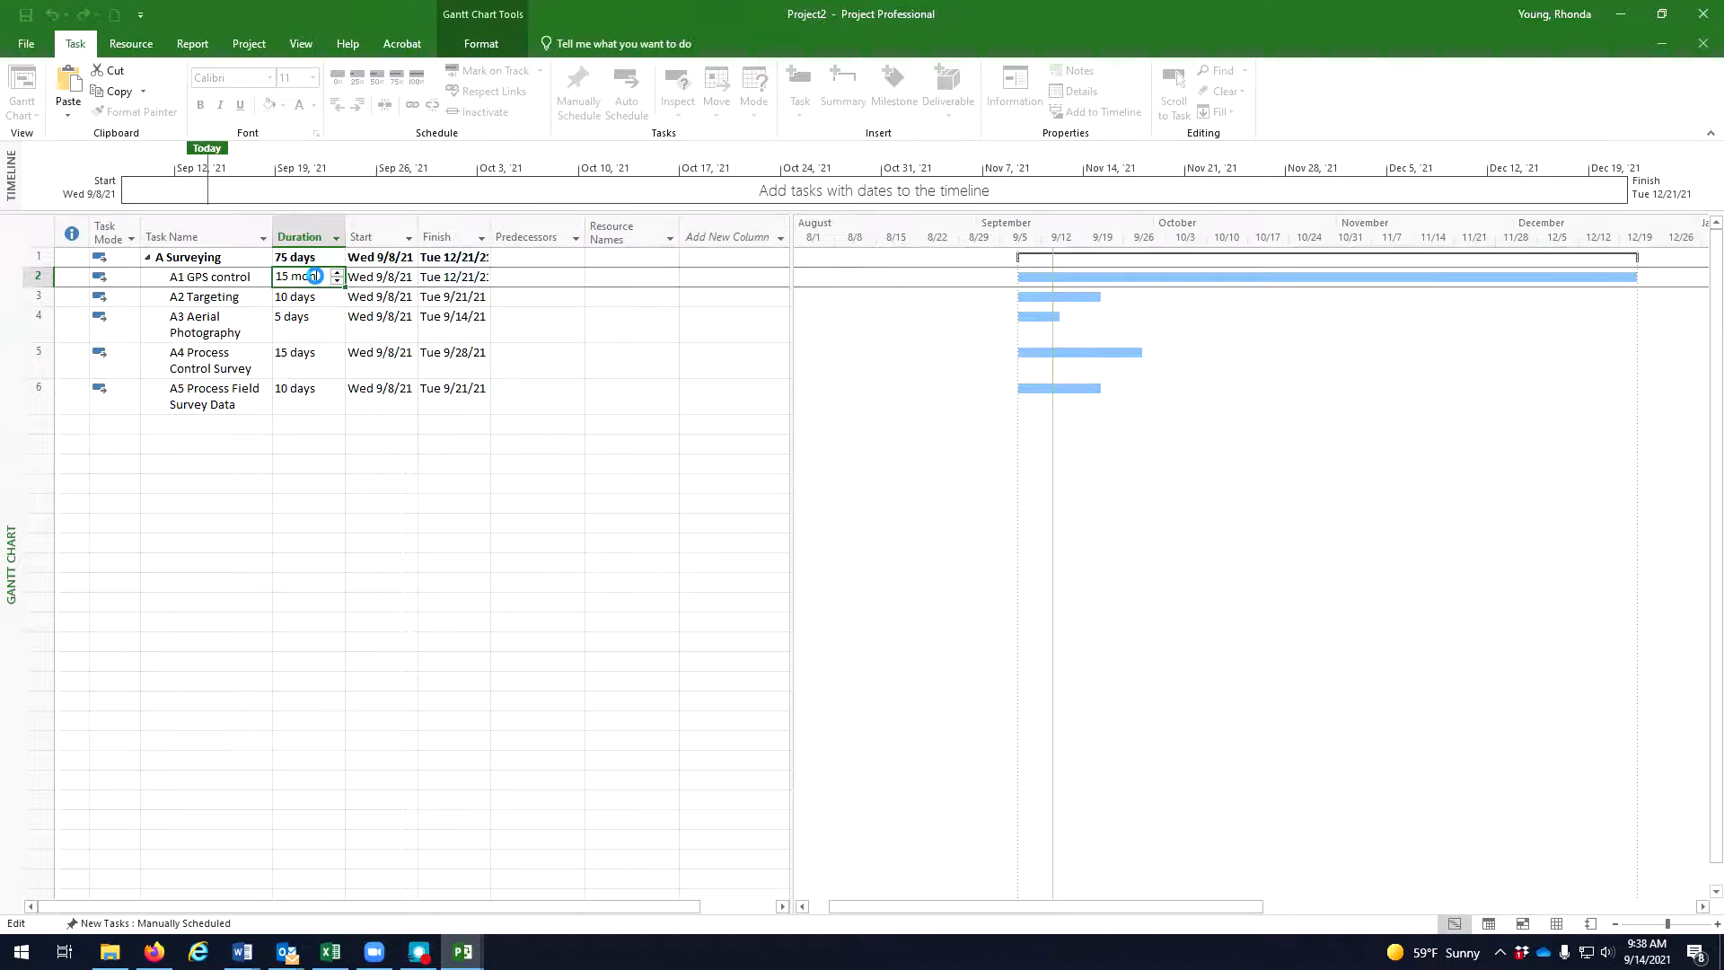
pyautogui.press('Return')
# Set the A1 GPS control task's duration back to 15 days.
pyautogui.click(333, 293)
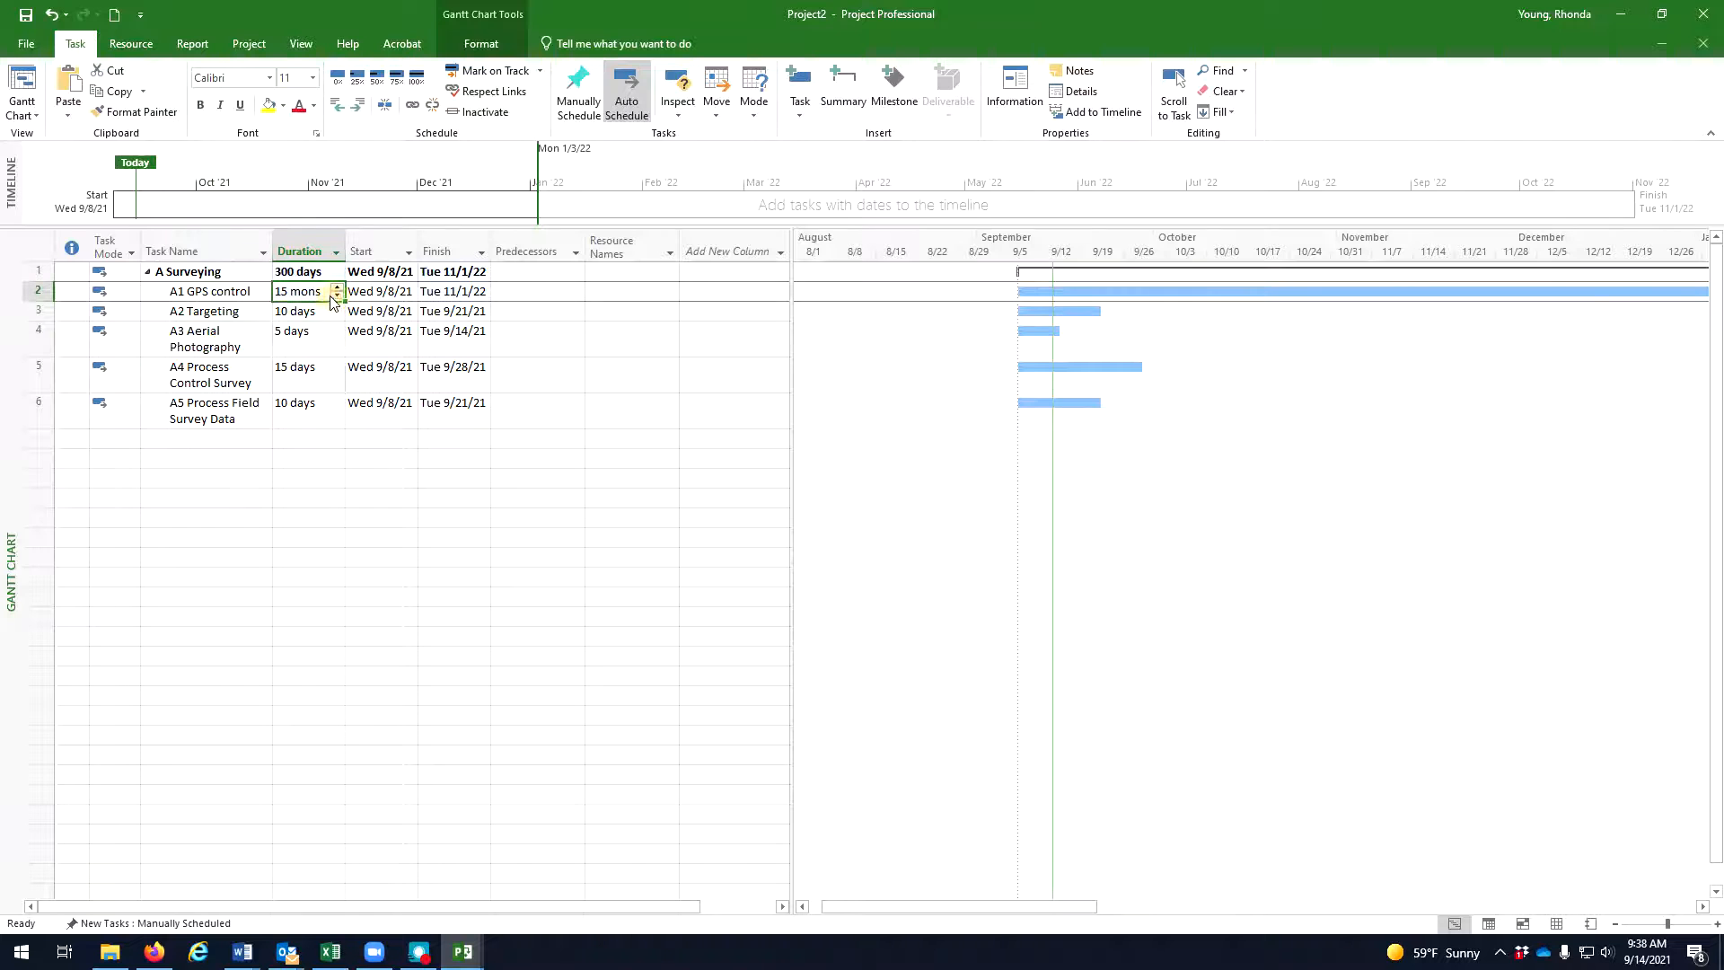
pyautogui.click(338, 293)
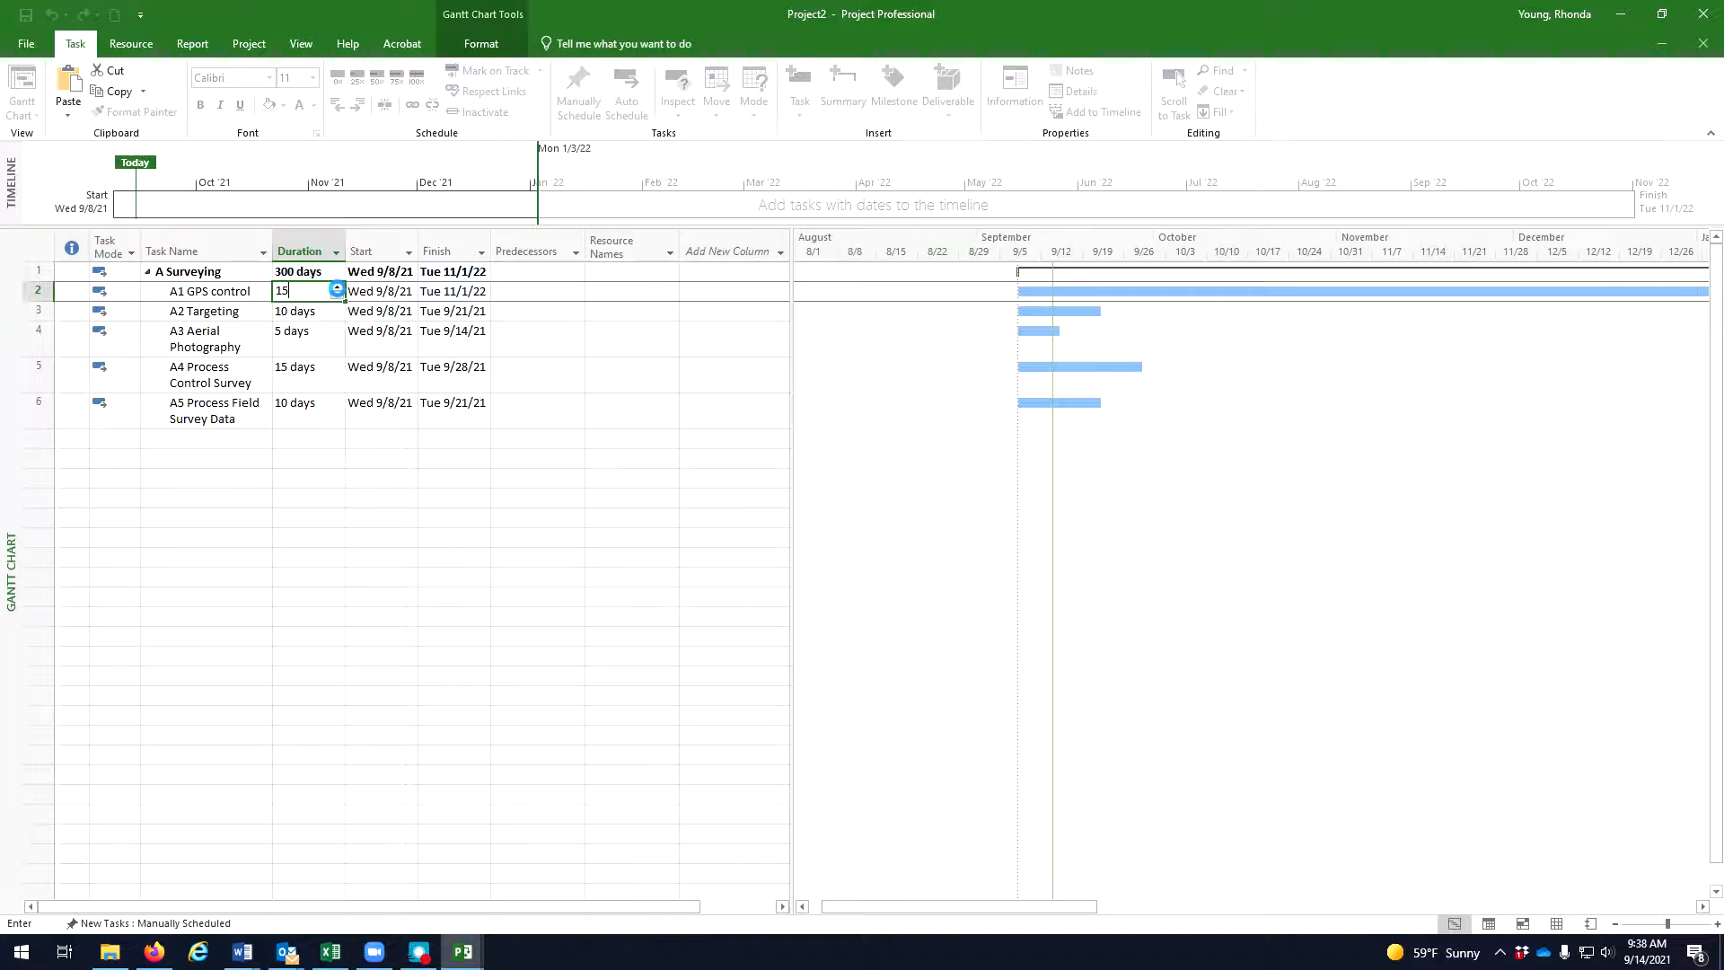
pyautogui.press('Return')
pyautogui.click(318, 291)
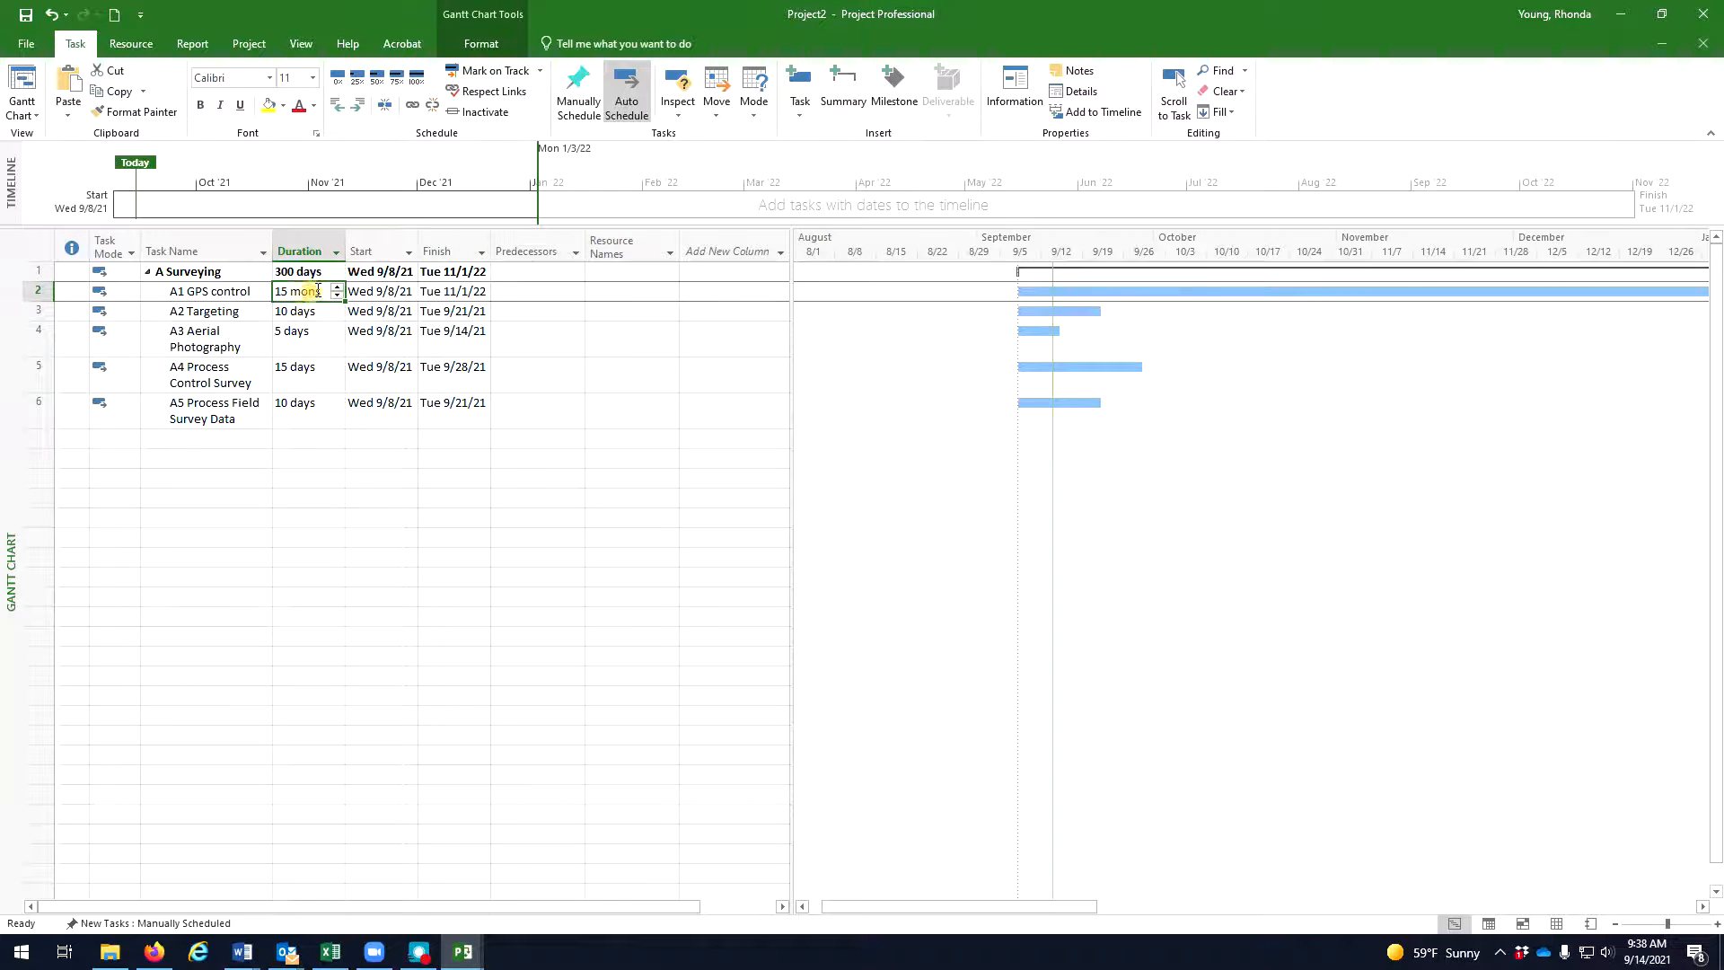
pyautogui.write('15')
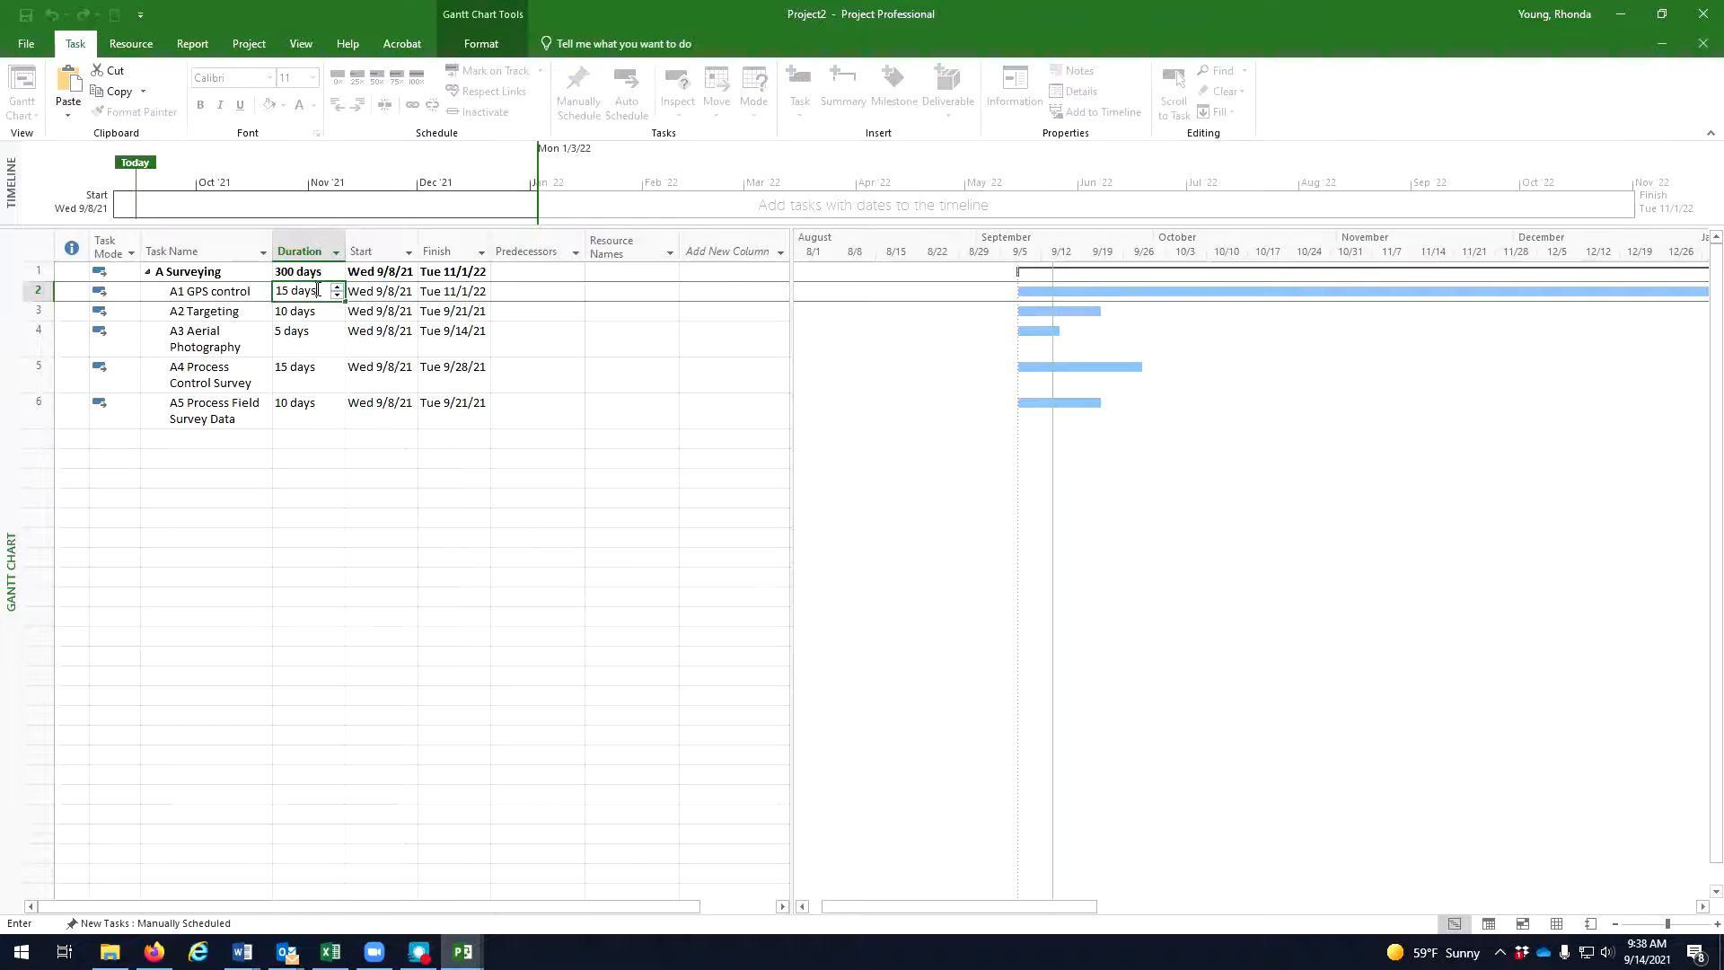
pyautogui.write(' days')
pyautogui.press('Return')
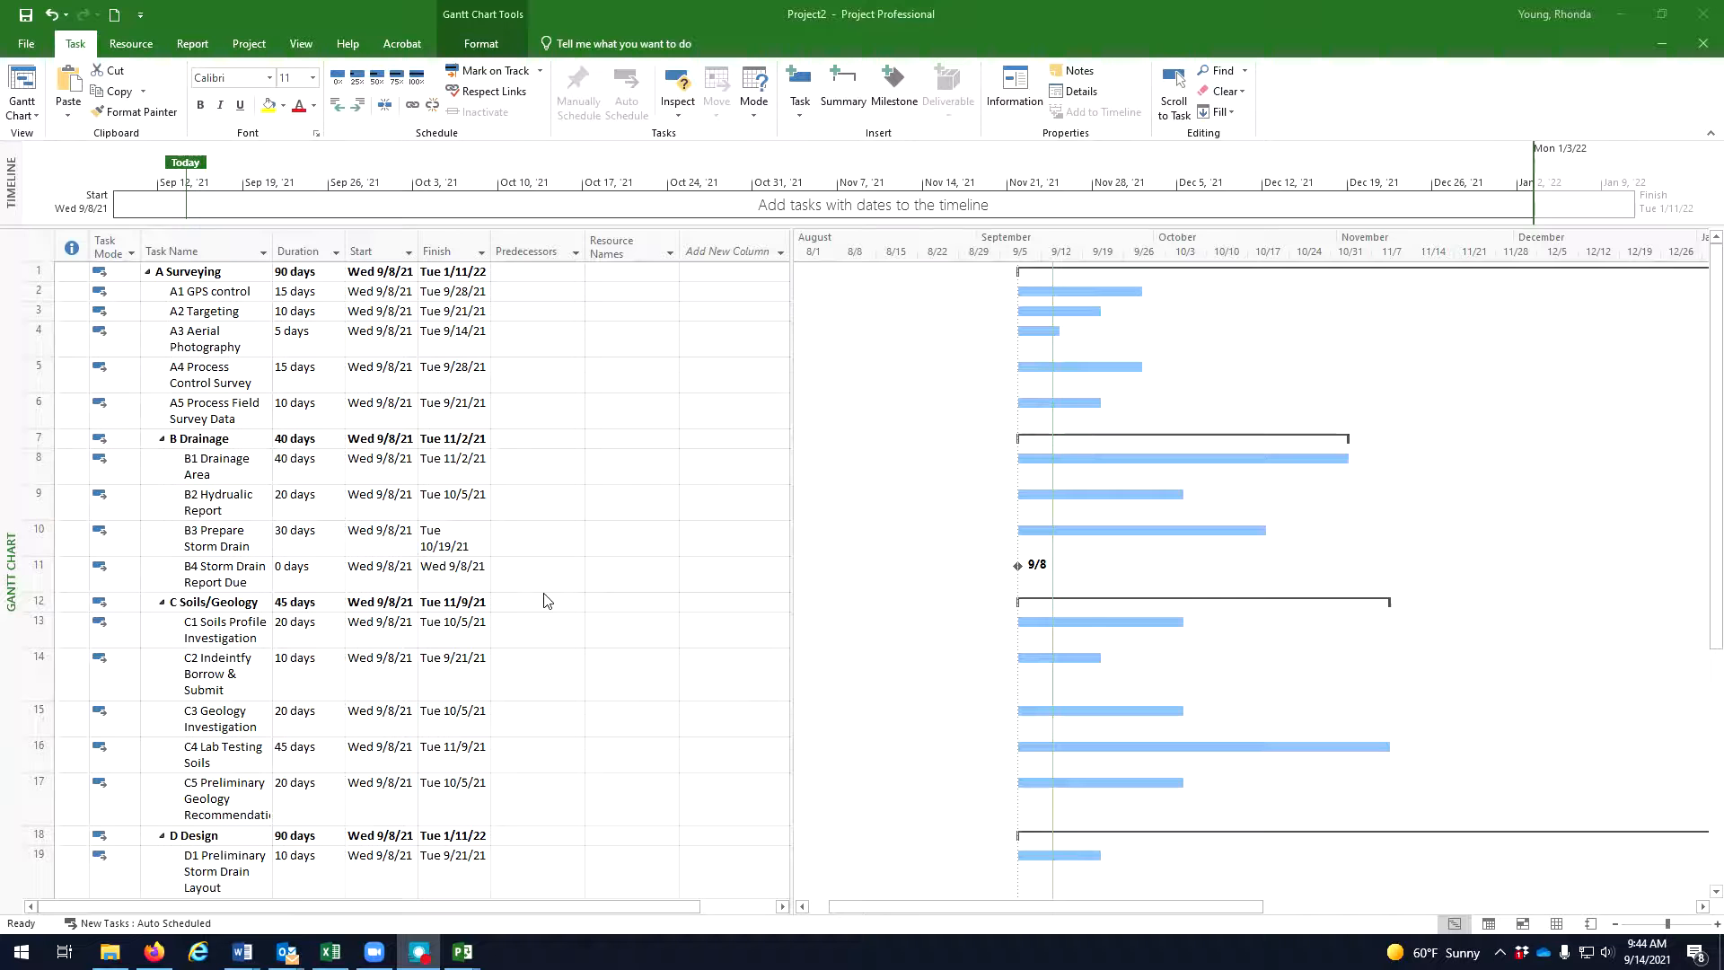
# Outdent the B Drainage and C Soils/Geology summary tasks to the same level as A Surveying.
pyautogui.click(220, 443)
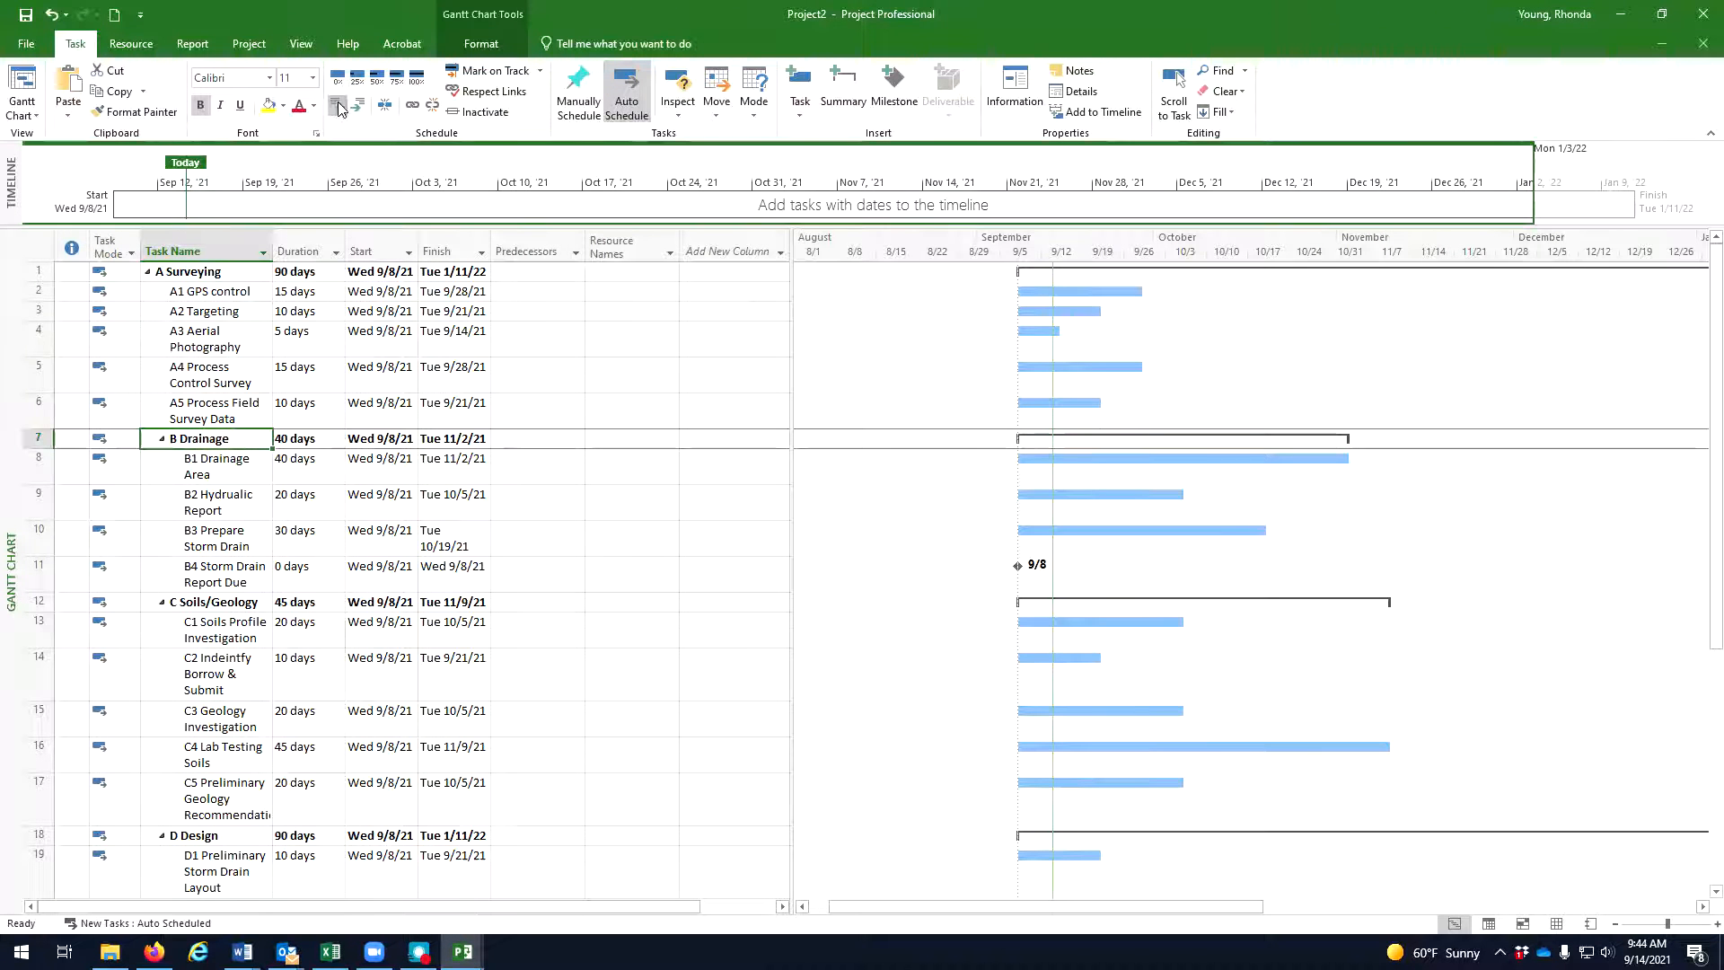
pyautogui.click(338, 105)
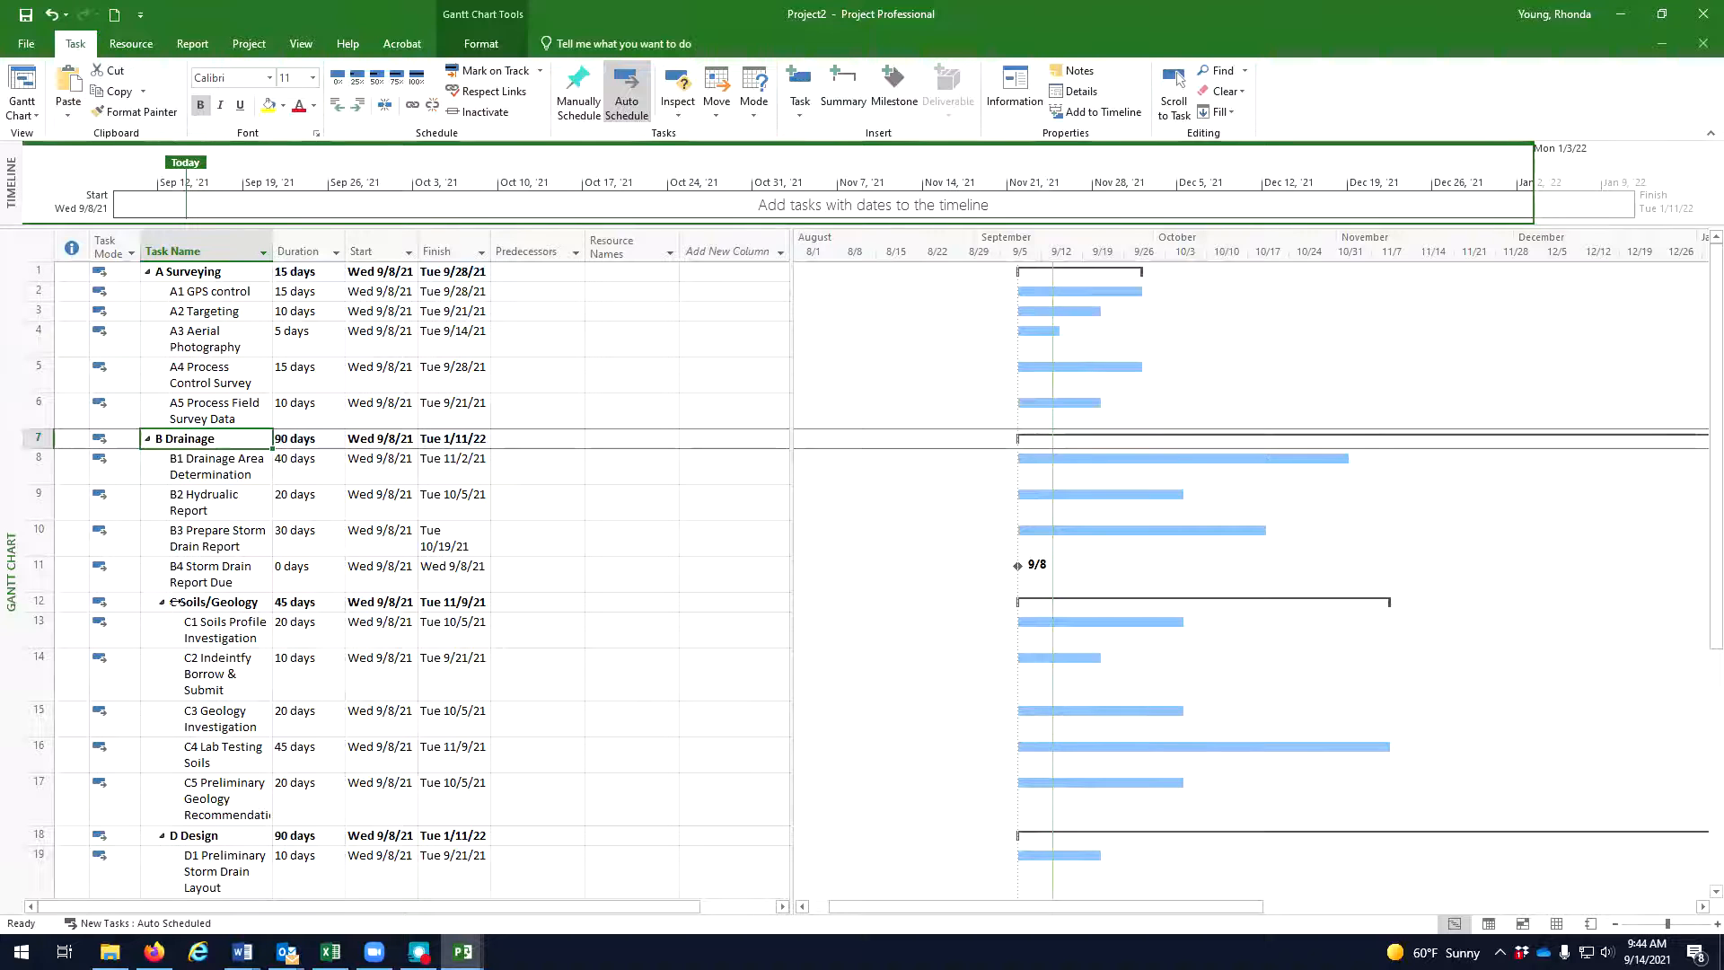
pyautogui.click(172, 604)
pyautogui.click(338, 105)
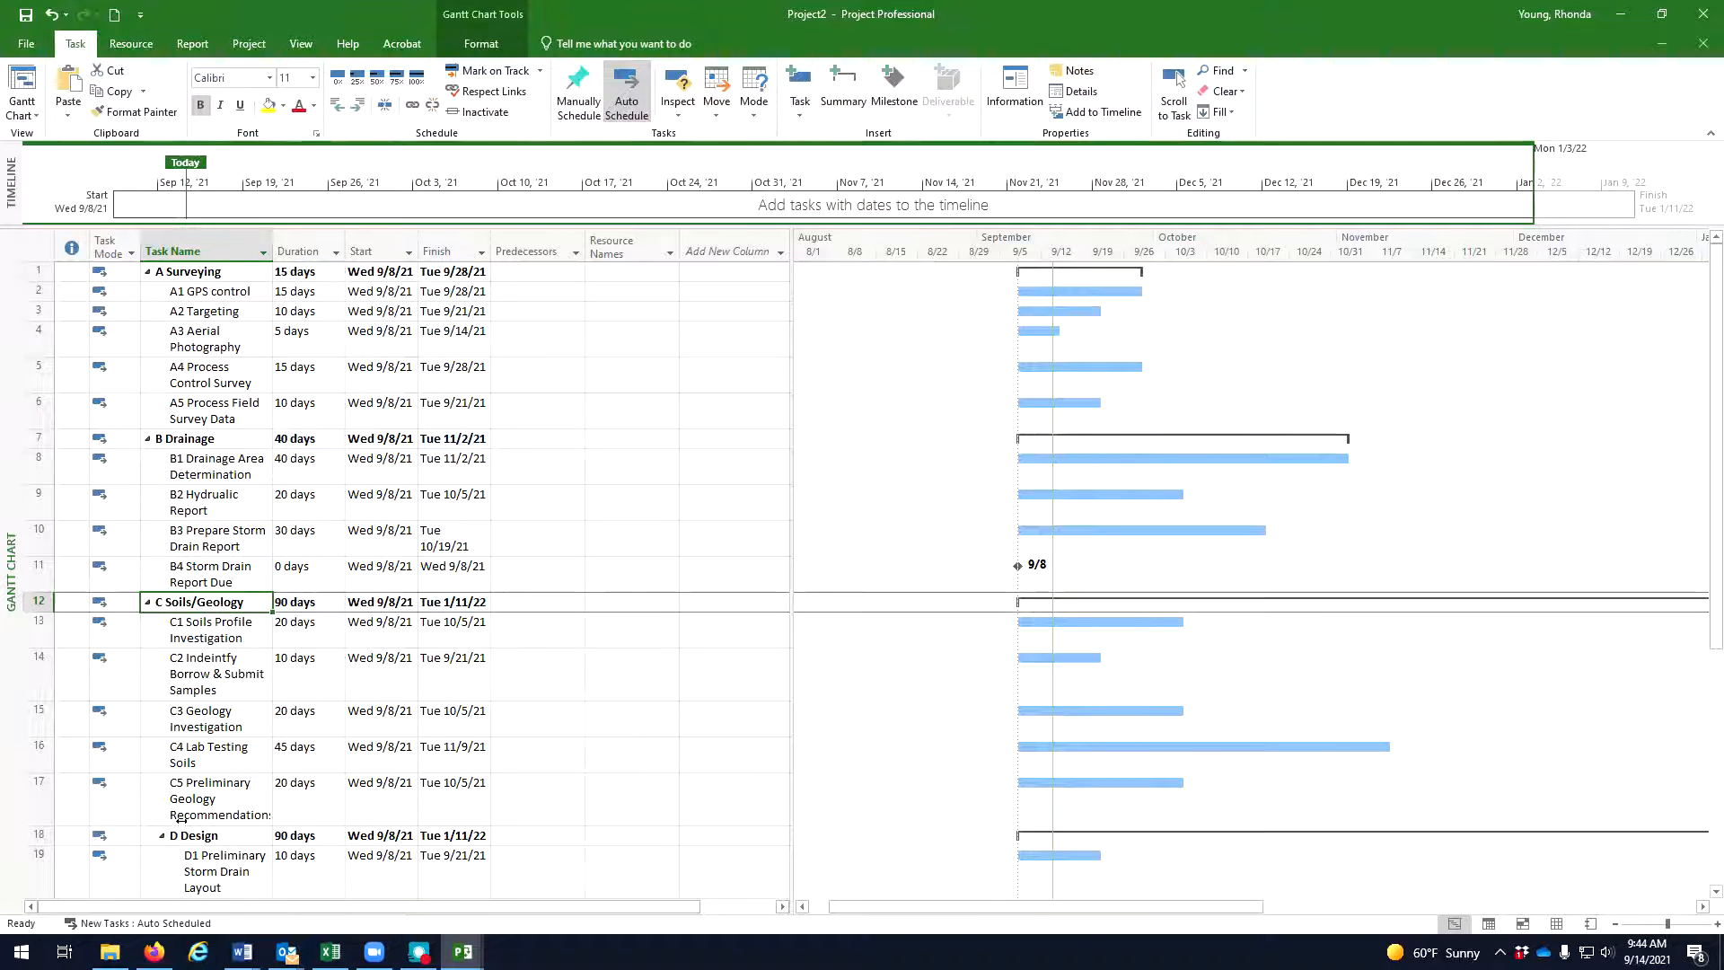
# Outdent the D Design and E Bid Letting summary tasks to the top outline level.
pyautogui.press('Down')
pyautogui.press('Down')
pyautogui.press('Down')
pyautogui.press('Down')
pyautogui.press('Down')
pyautogui.press('Down')
pyautogui.click(337, 105)
pyautogui.scroll(-6, 173, 736)
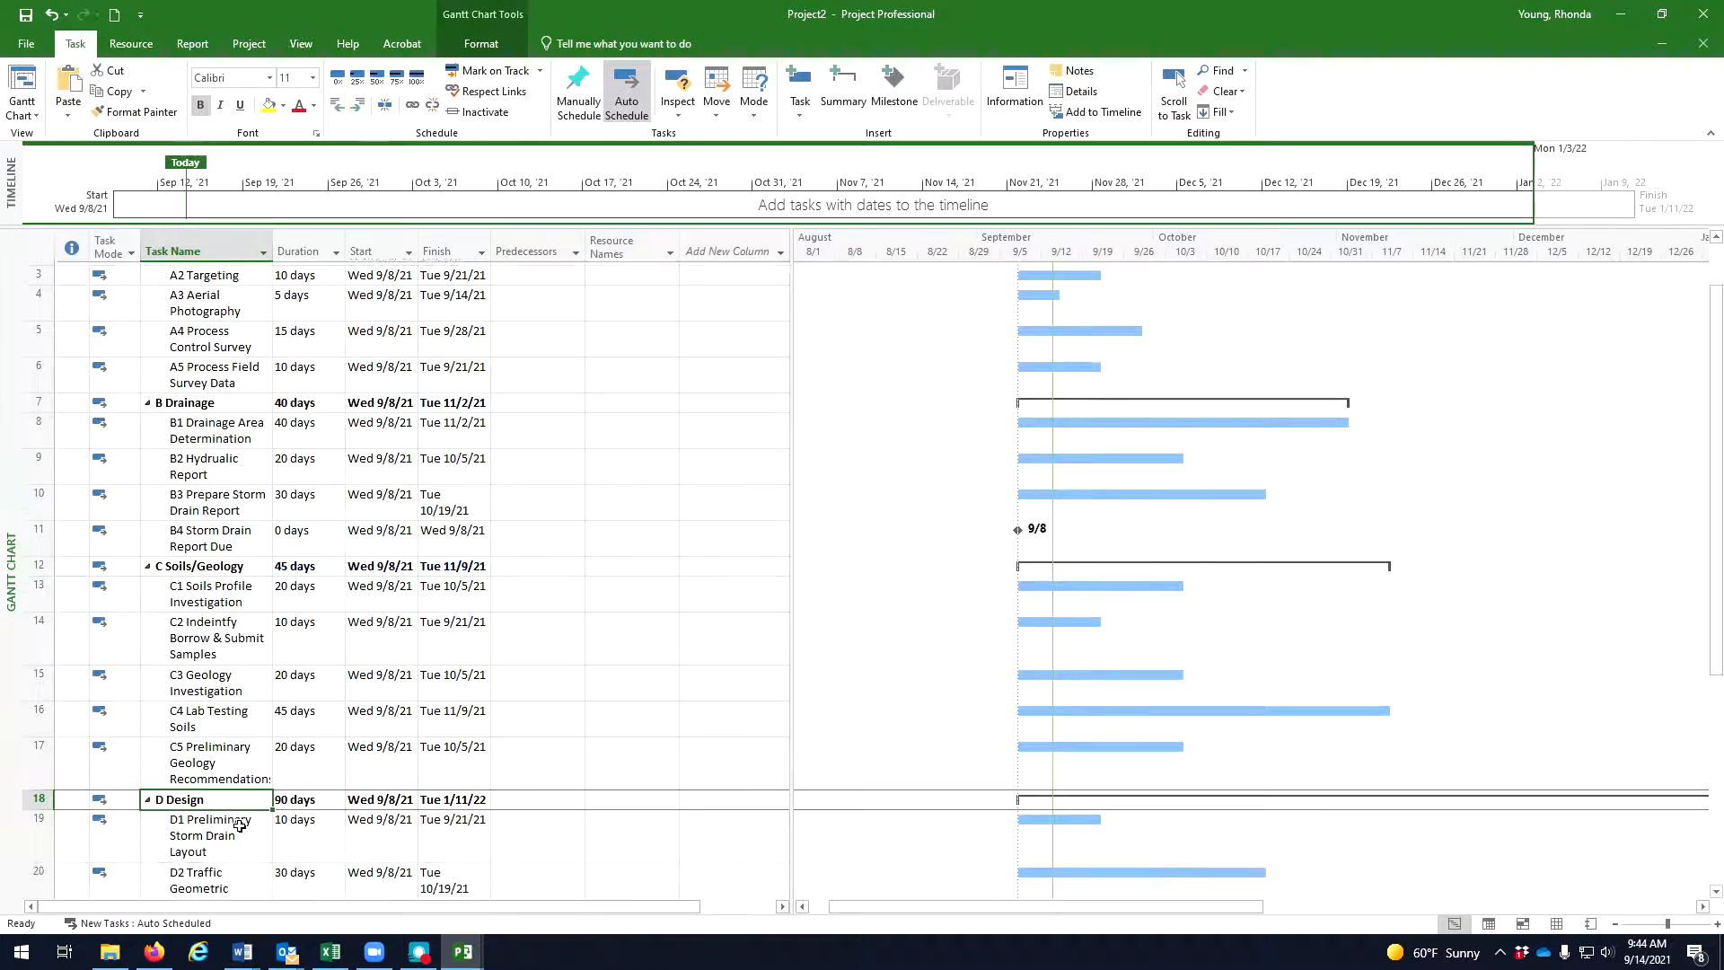
pyautogui.click(186, 592)
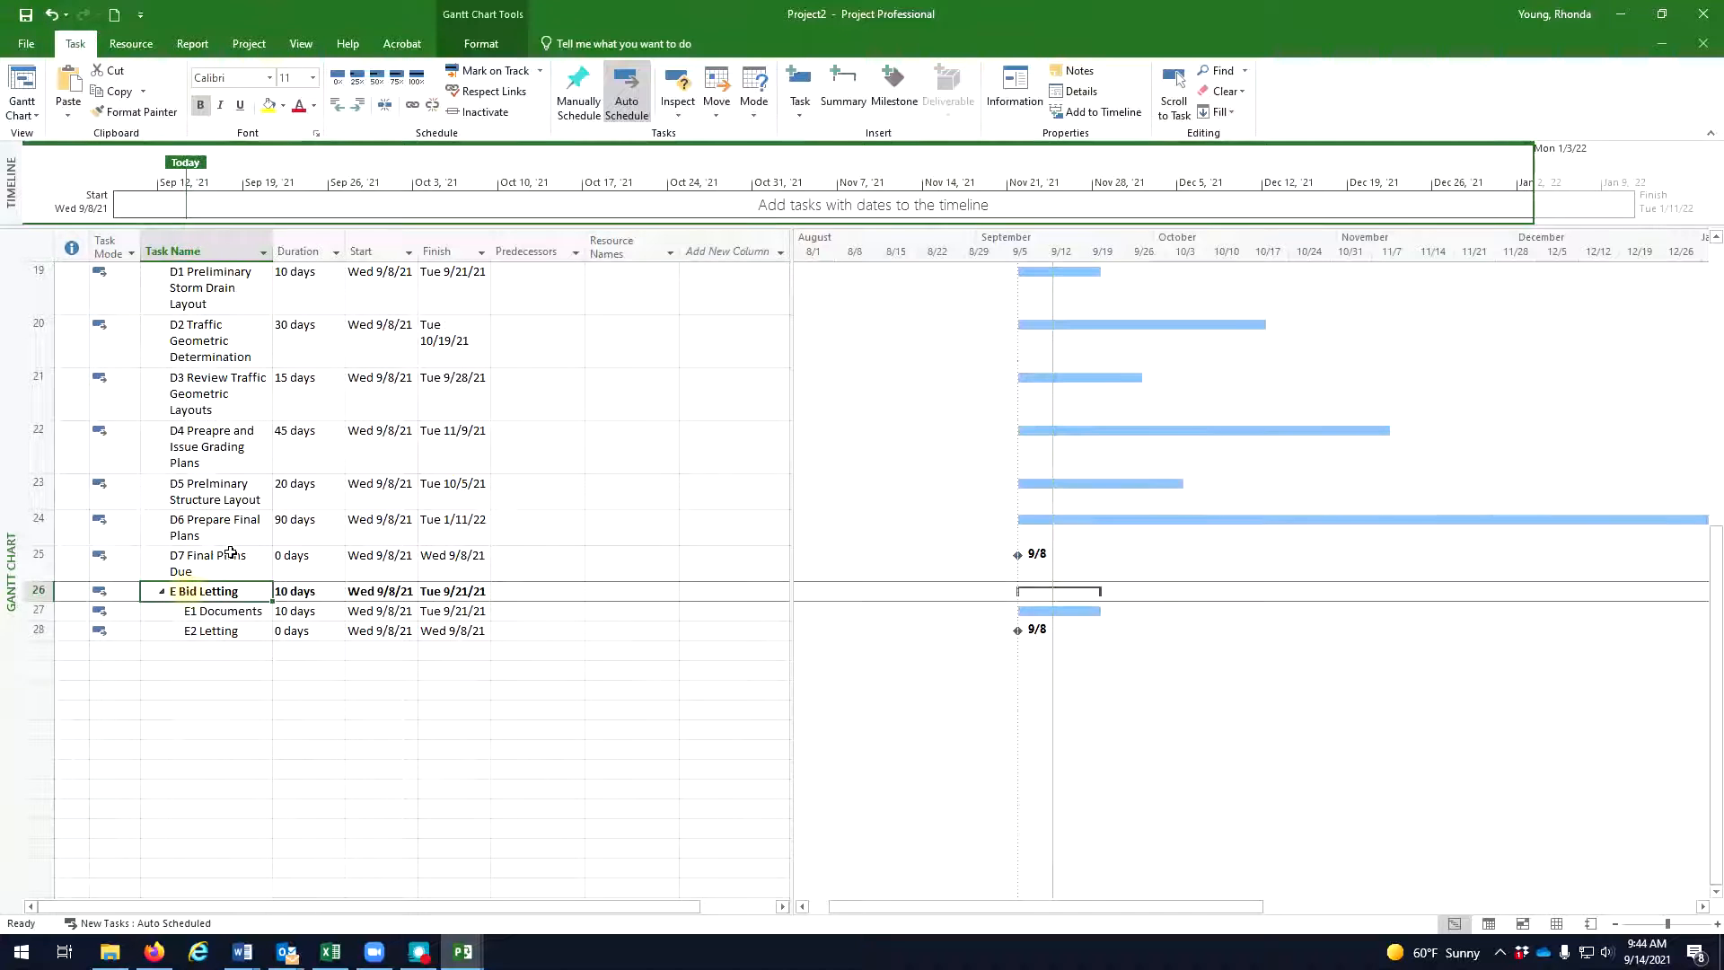
pyautogui.click(341, 105)
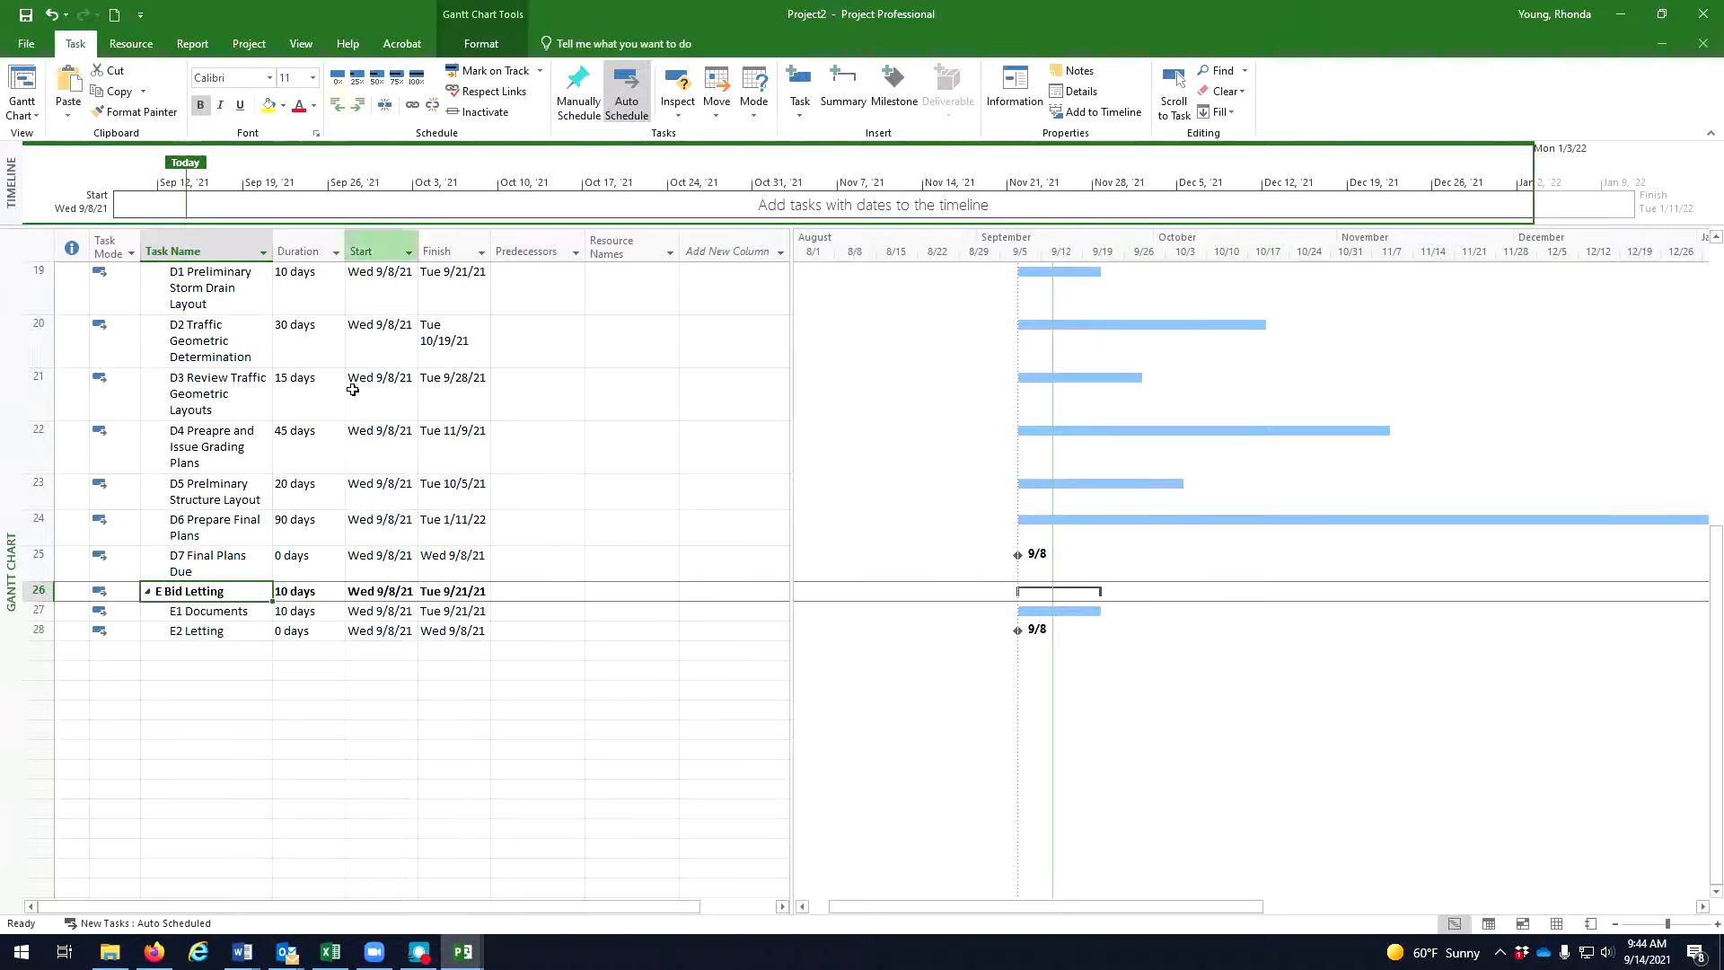
pyautogui.scroll(5, 299, 723)
pyautogui.scroll(1, 300, 723)
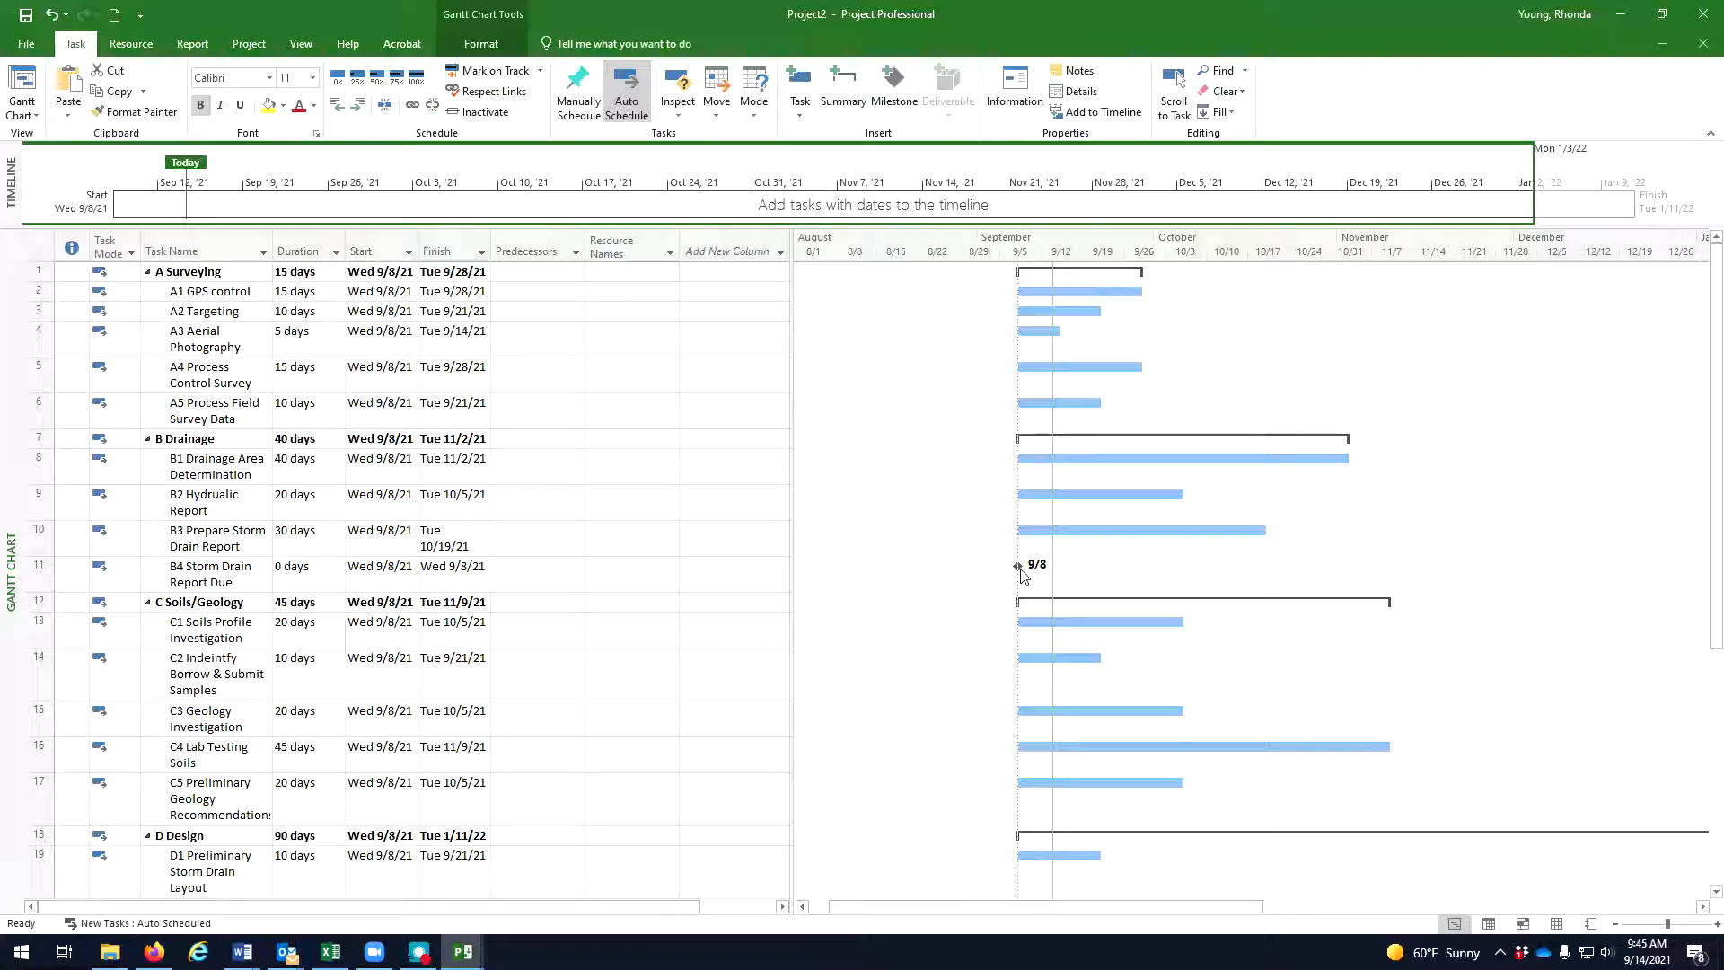
pyautogui.moveTo(1165, 907); pyautogui.dragTo(1202, 908)
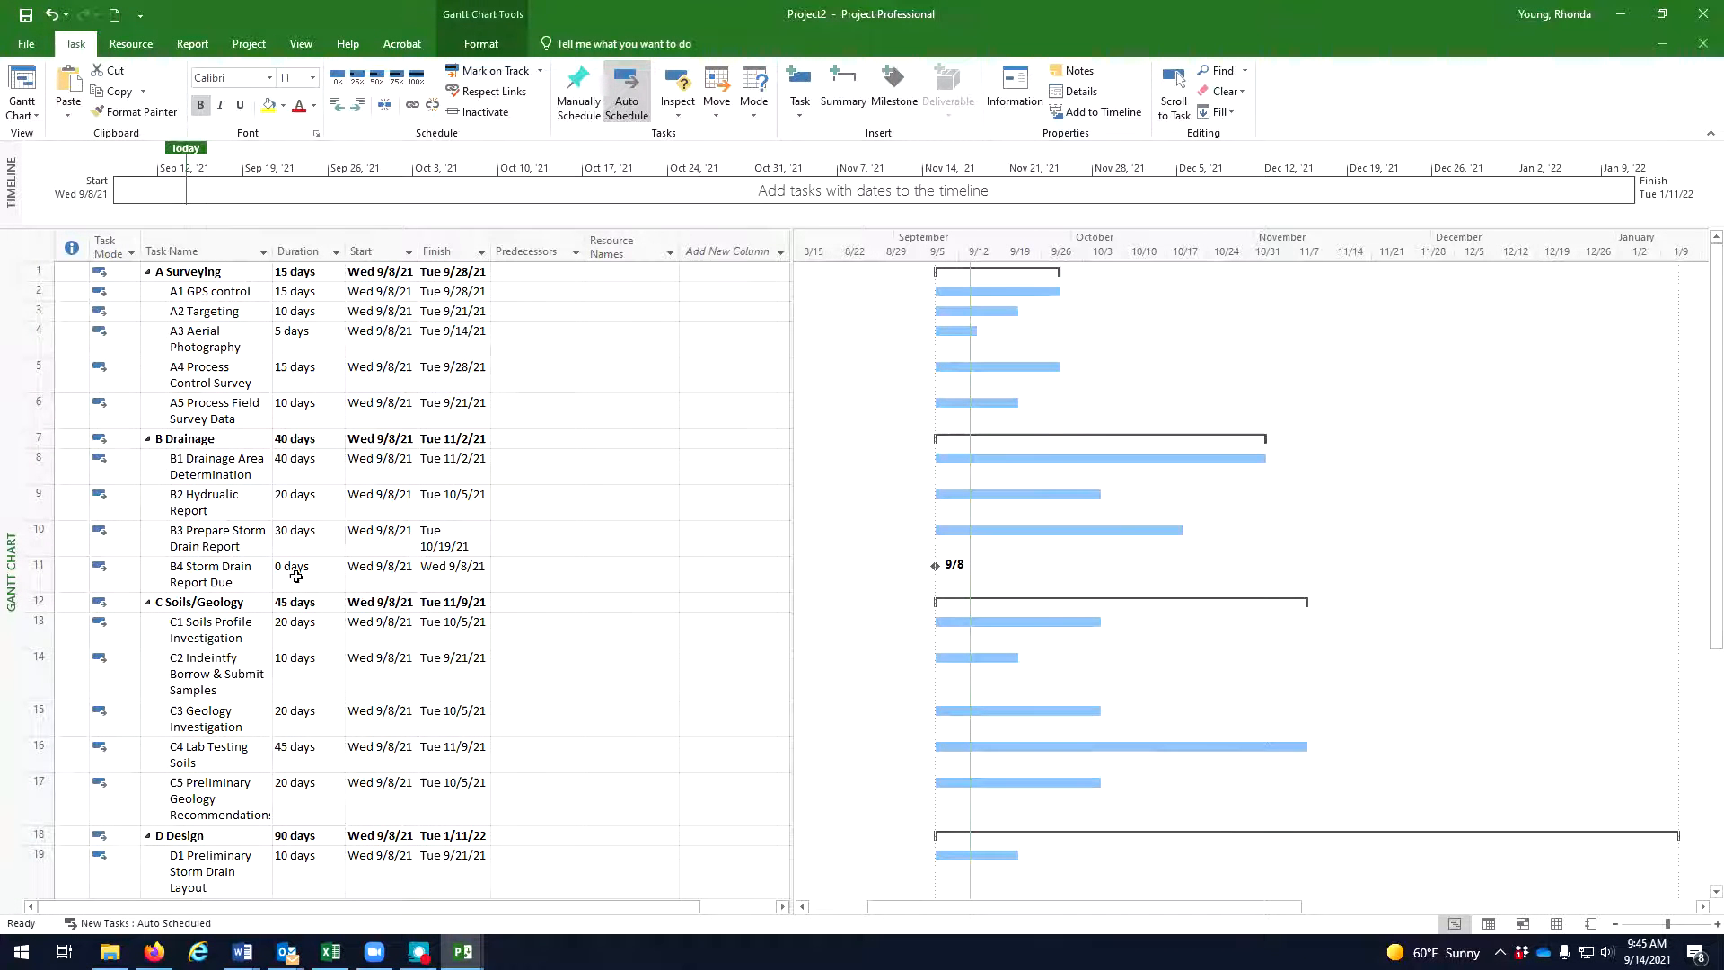
pyautogui.scroll(-5, 1126, 574)
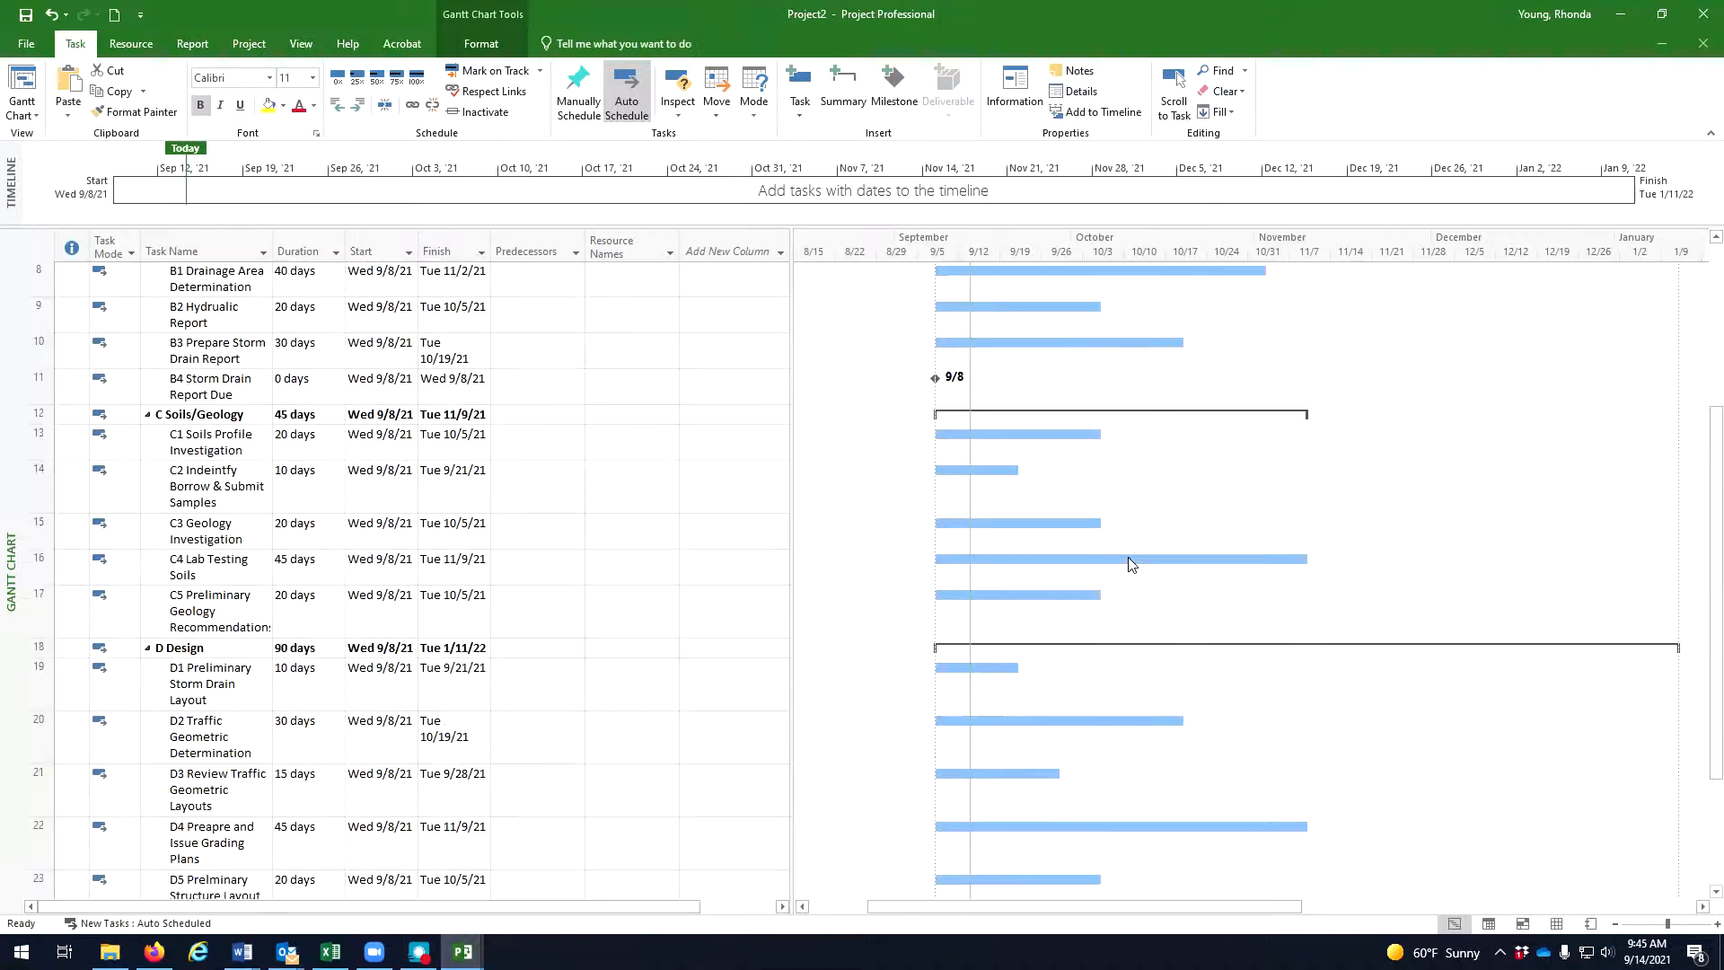
pyautogui.scroll(5, 1131, 569)
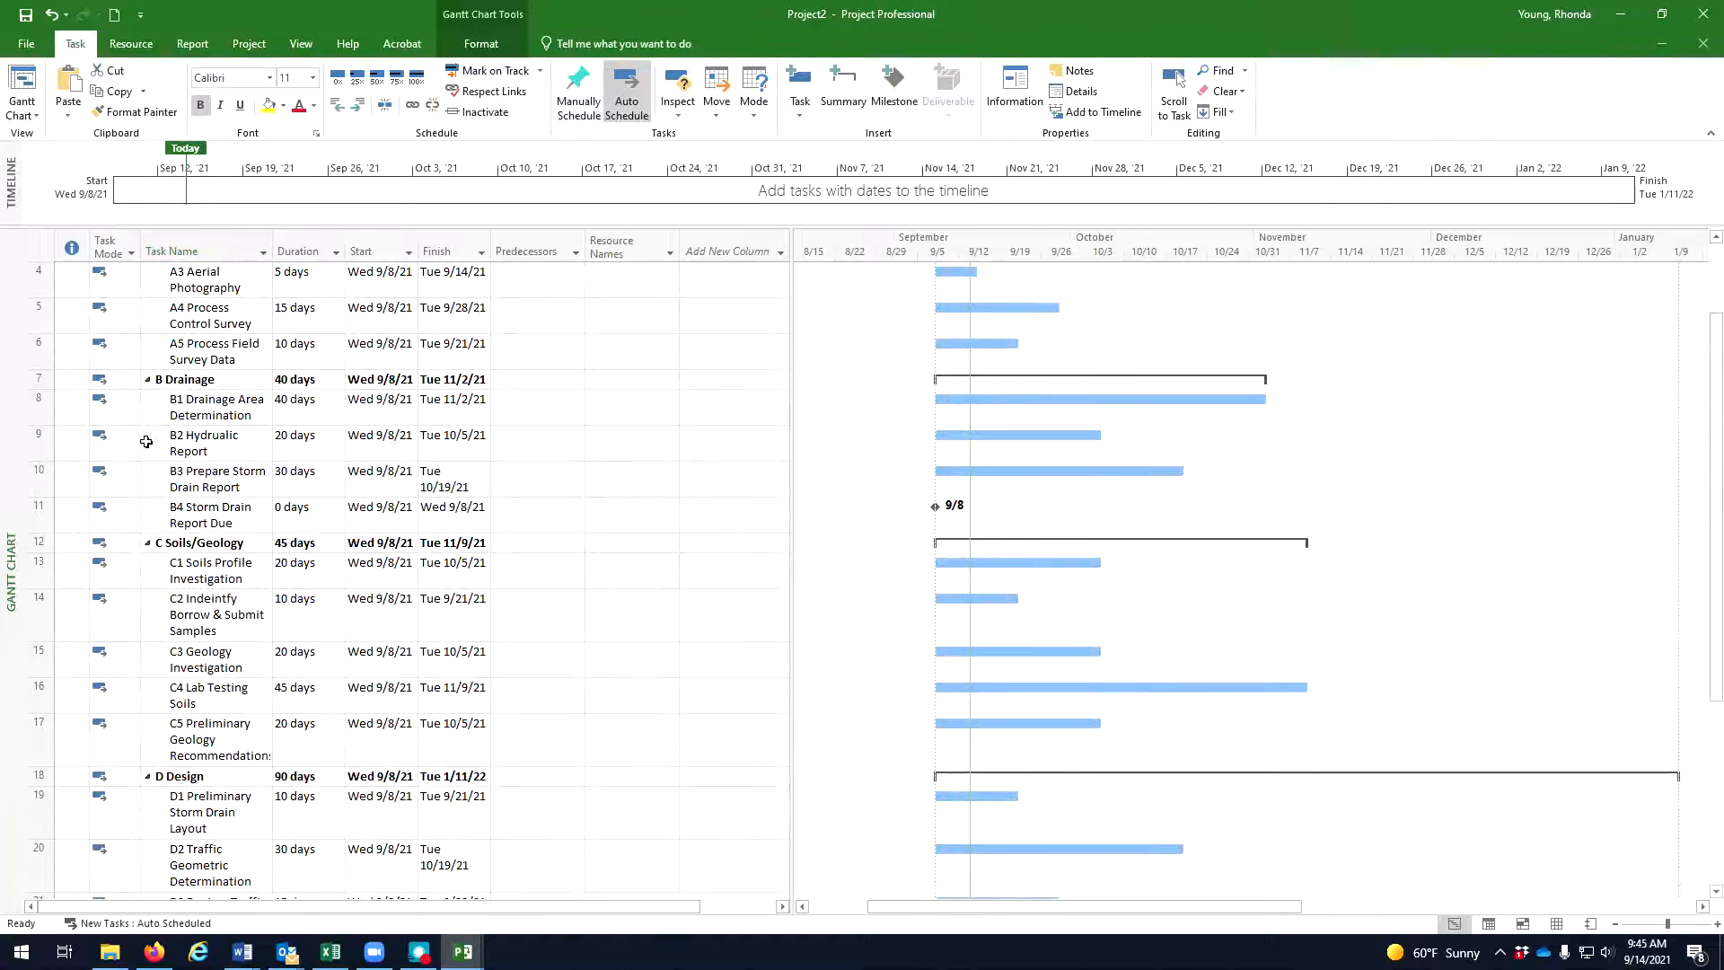
pyautogui.scroll(1, 1131, 545)
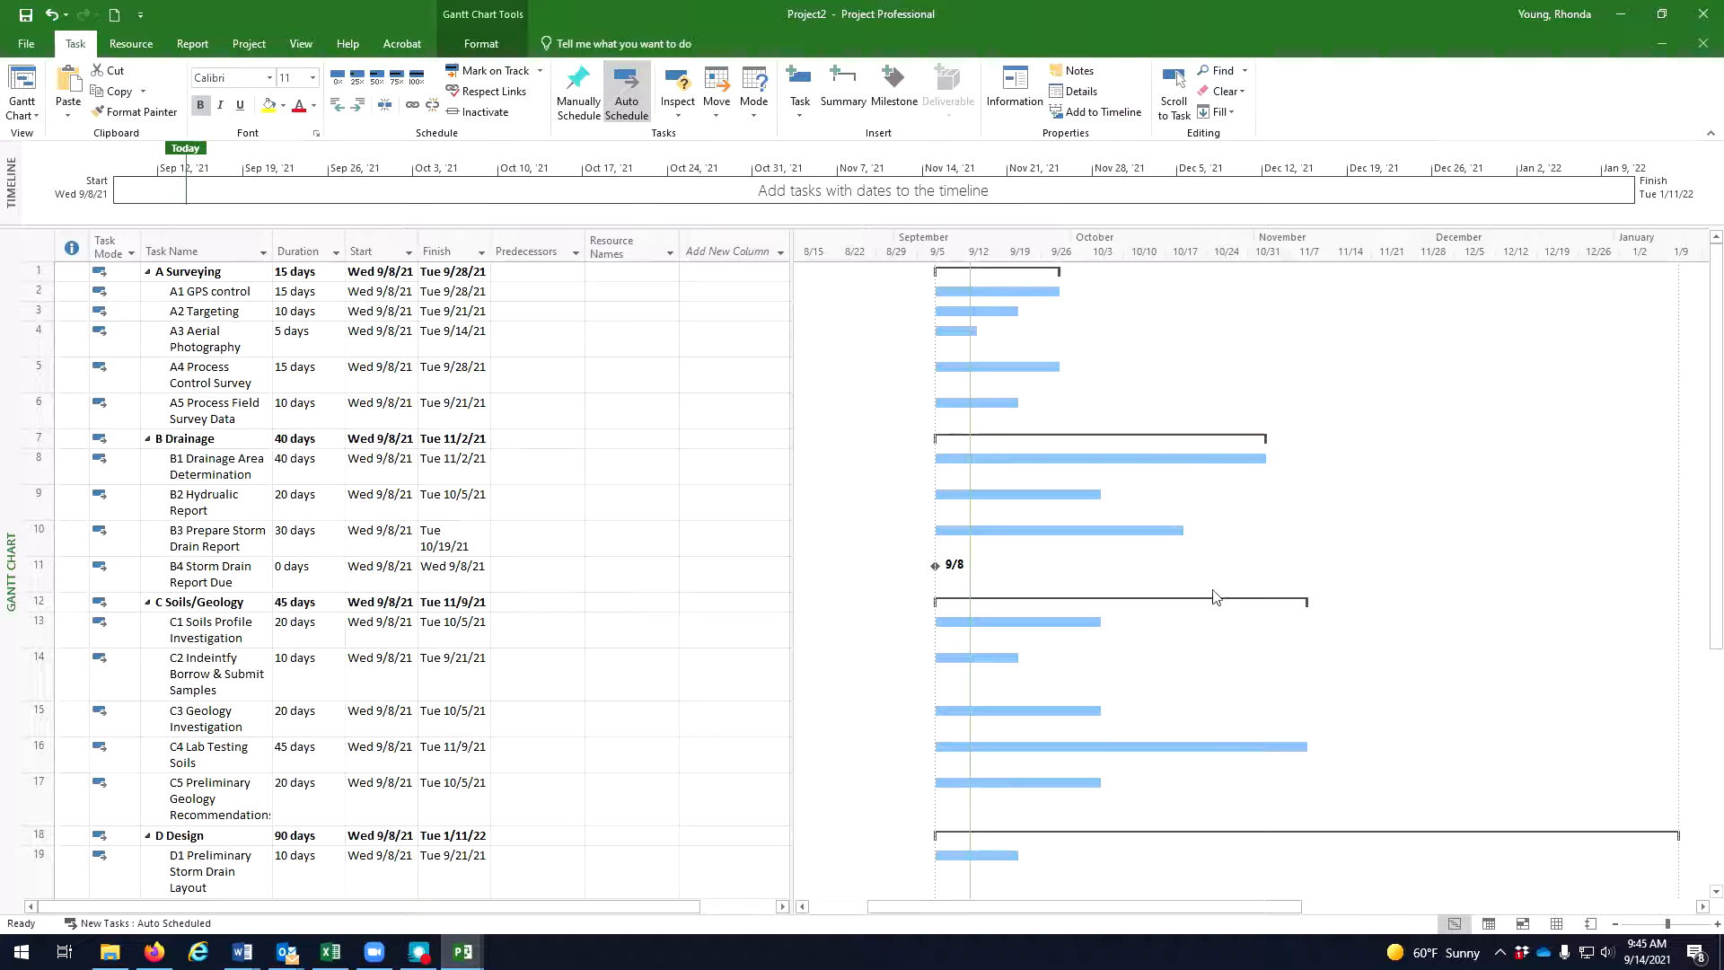
pyautogui.scroll(-5, 1213, 736)
pyautogui.click(1214, 745)
pyautogui.scroll(5, 1210, 727)
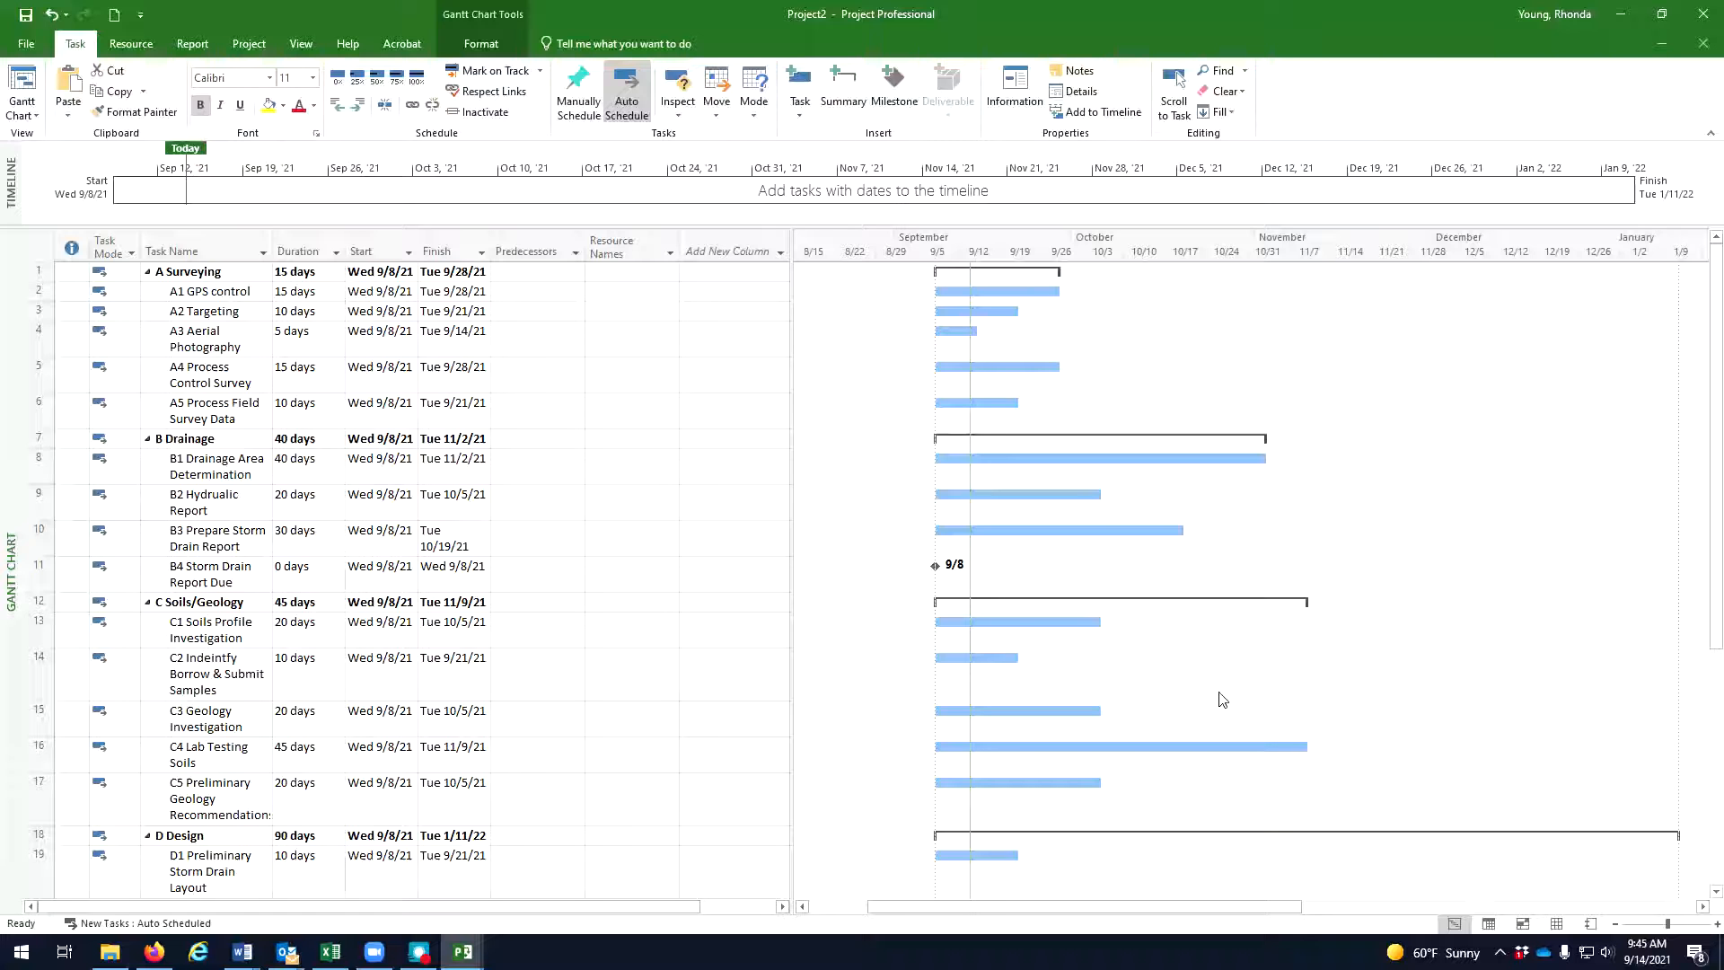
# Switch to the Word assignment document and review the predecessors listed in its task table.
pyautogui.moveTo(0, 36); pyautogui.dragTo(1387, 136)
pyautogui.scroll(10, 856, 399)
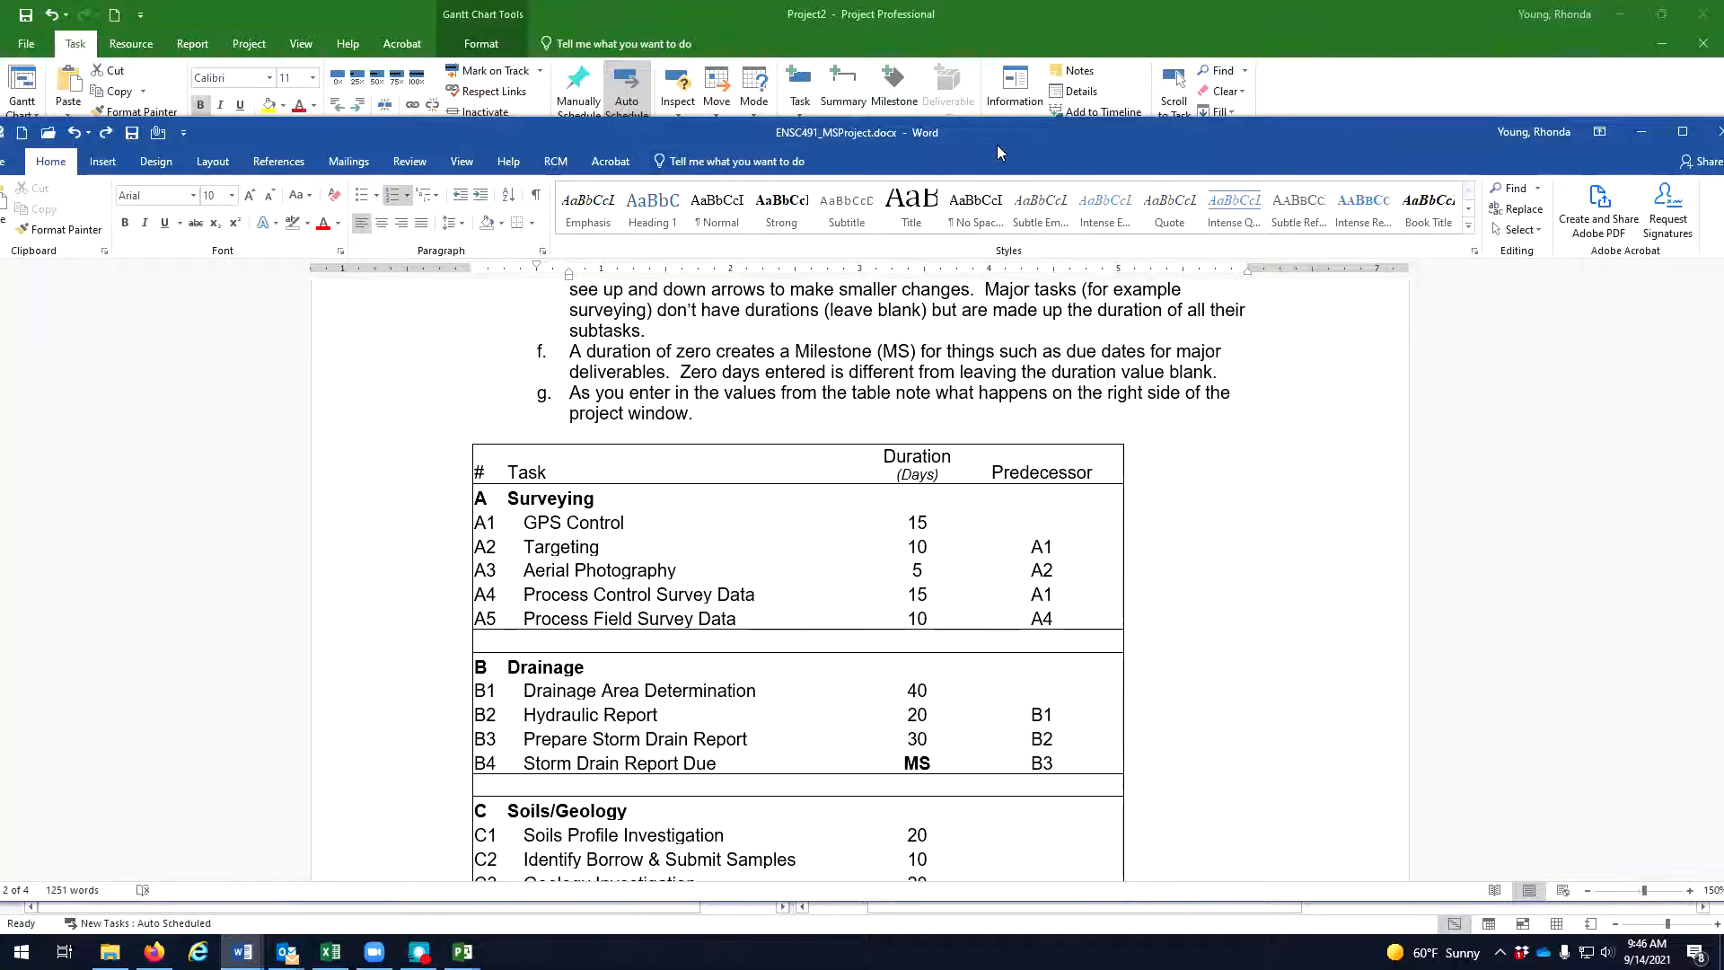
pyautogui.moveTo(1043, 147); pyautogui.dragTo(0, 174)
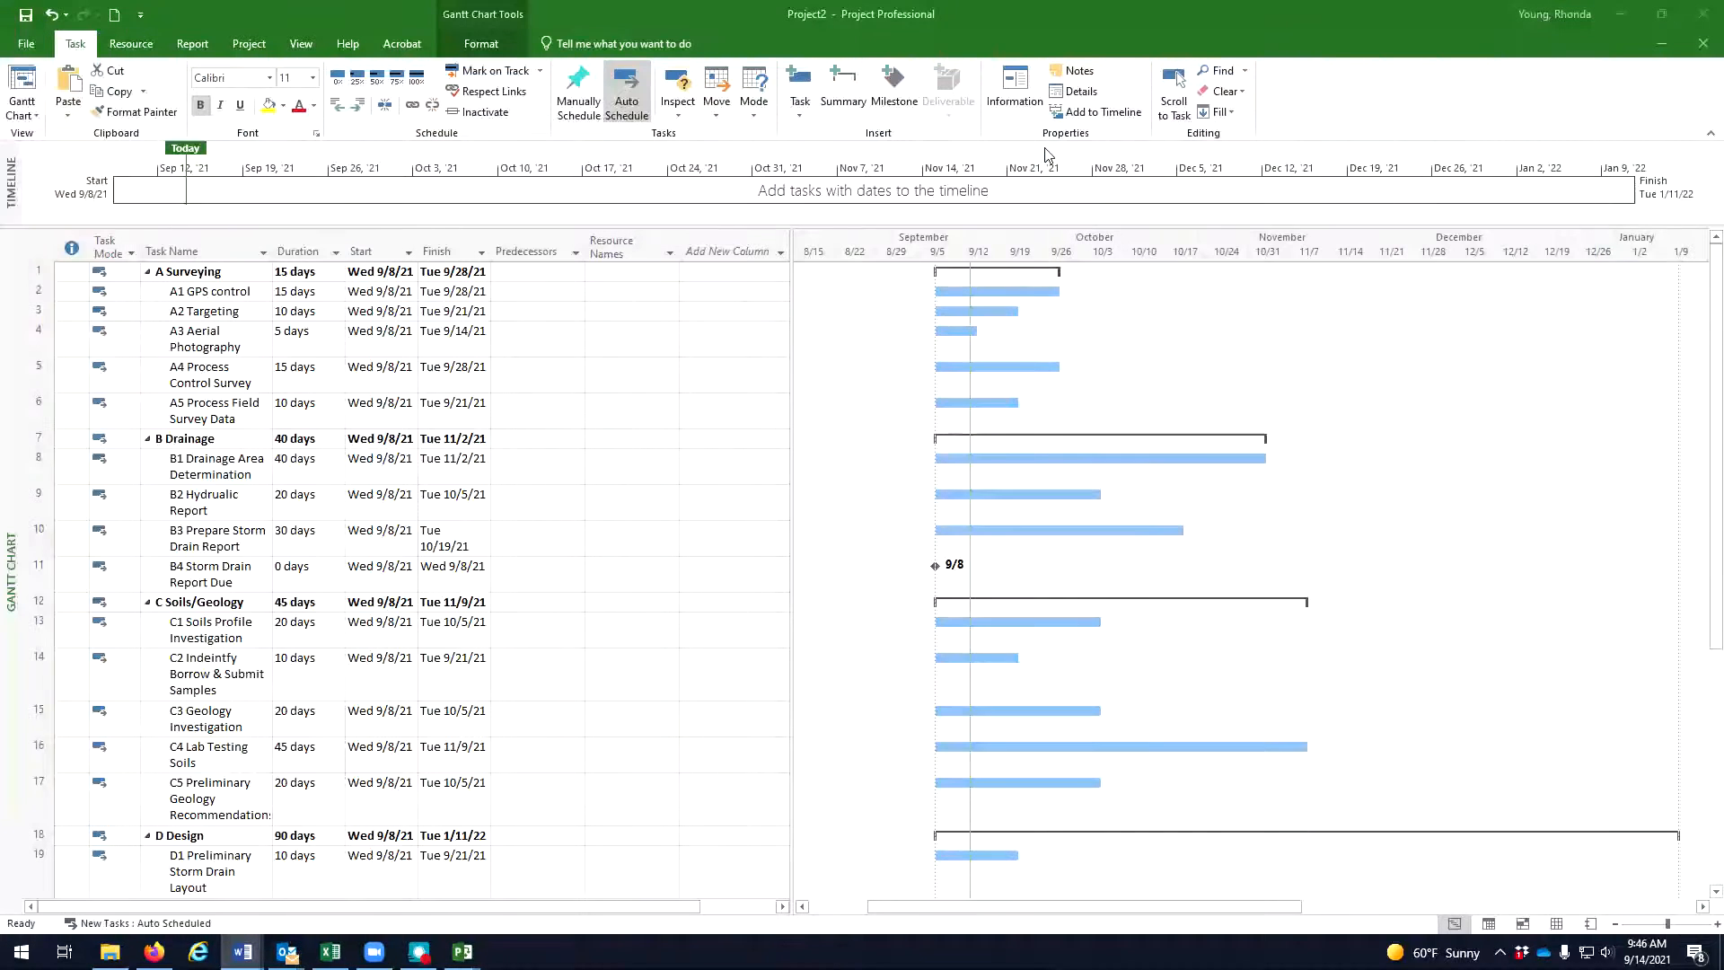
# Set task 2 (A1 GPS control) as the predecessor of A2 Targeting.
pyautogui.click(532, 319)
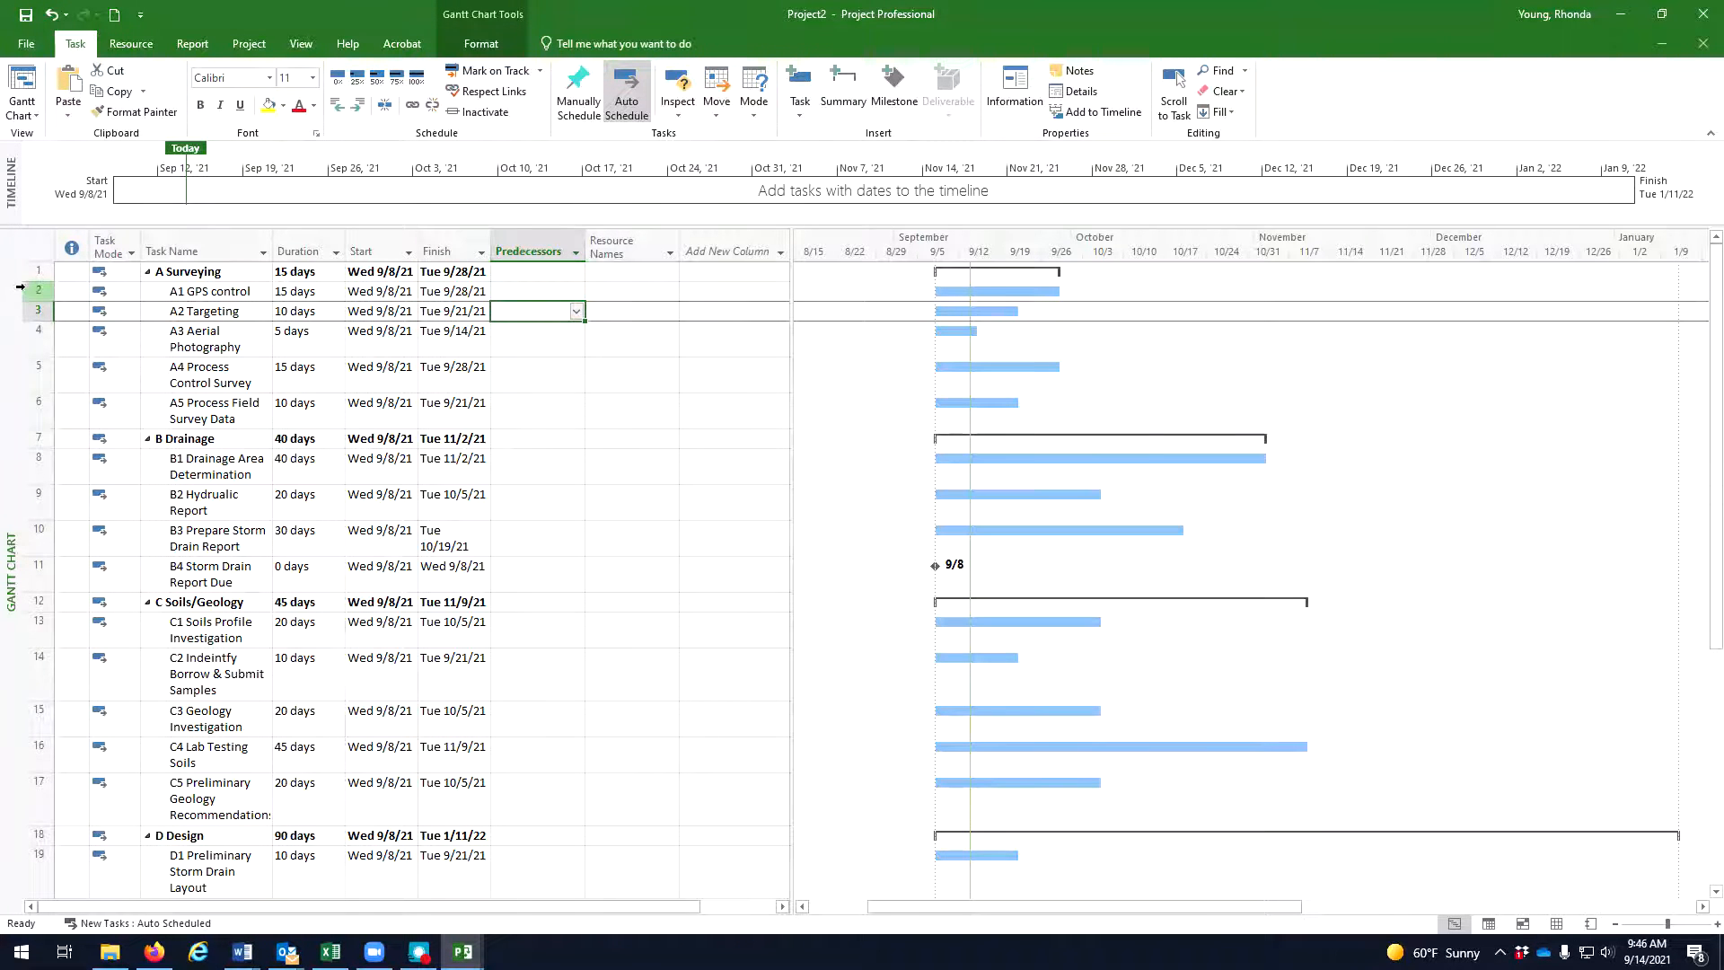
pyautogui.write('2')
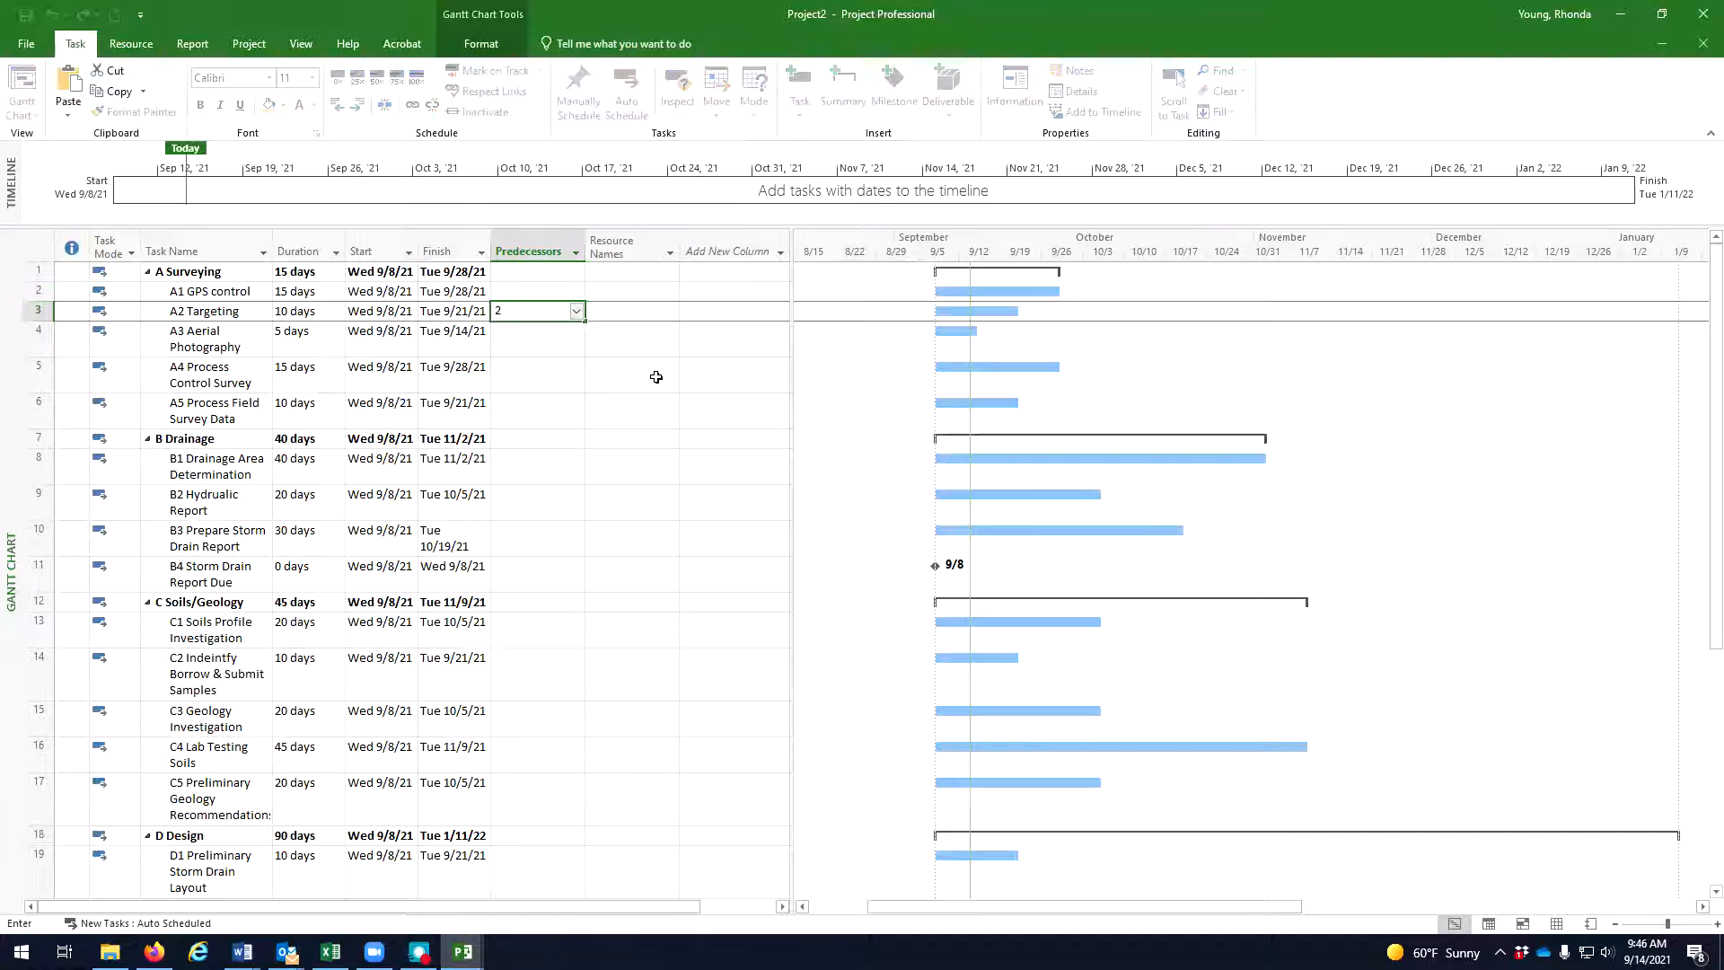
pyautogui.press('Return')
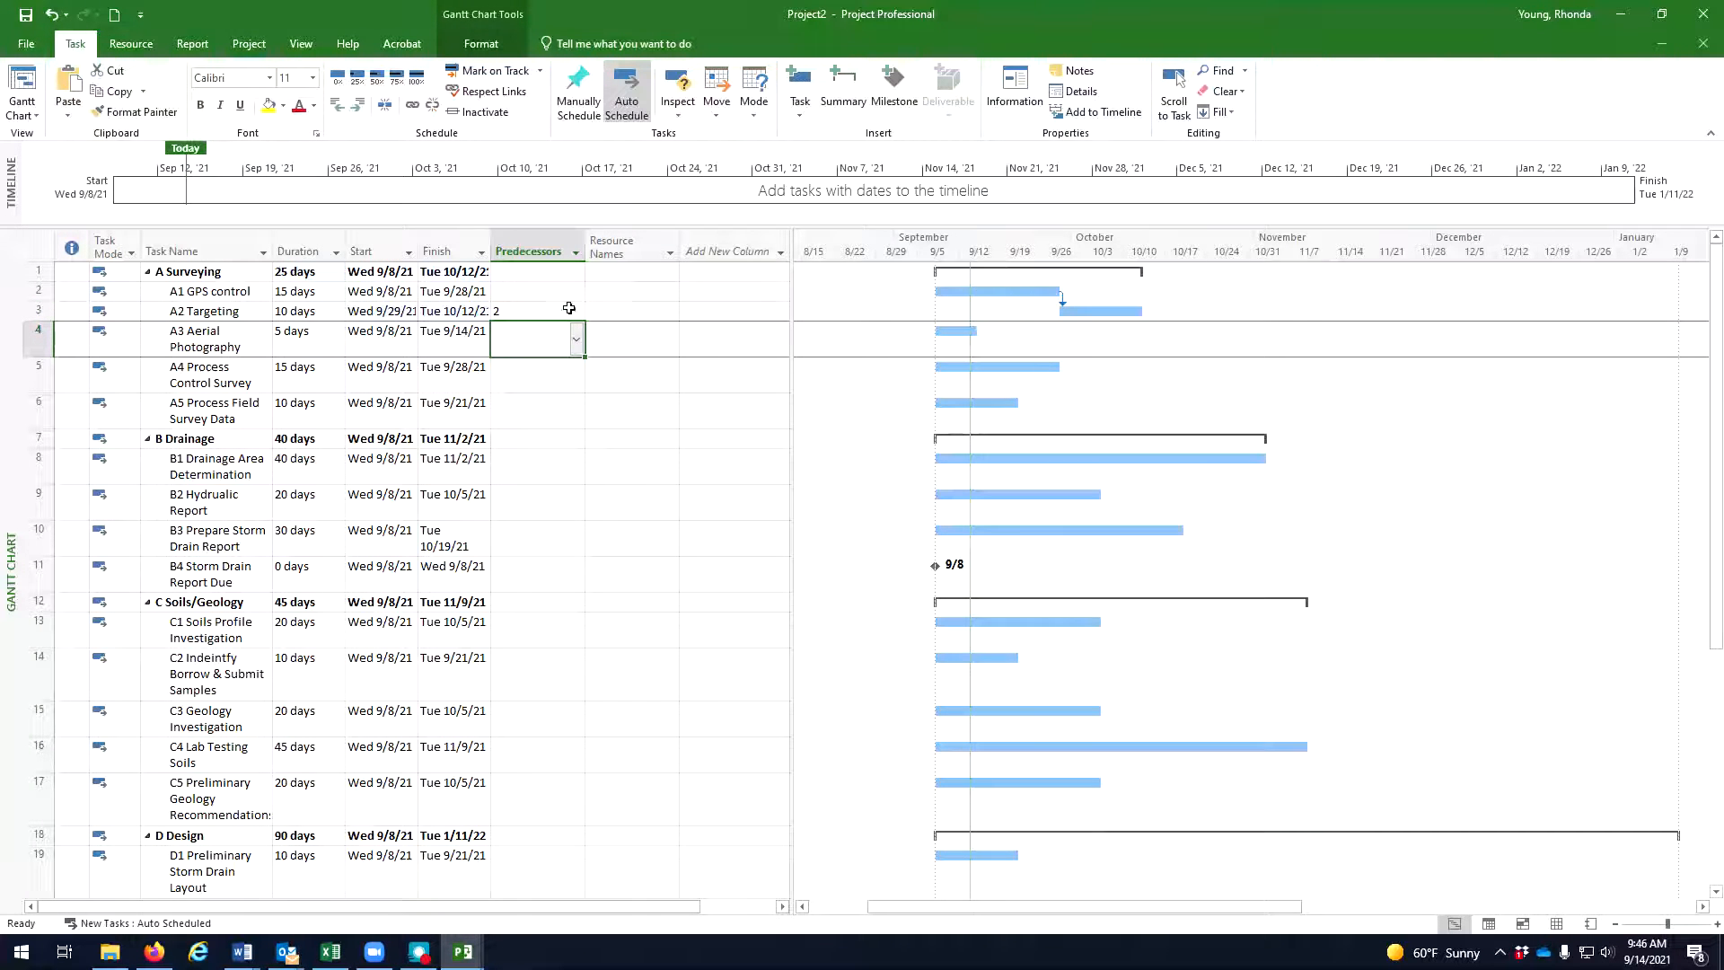
# Open the dependency between A1 GPS control and A2 Targeting and examine the available link types.
pyautogui.doubleClick(1063, 298)
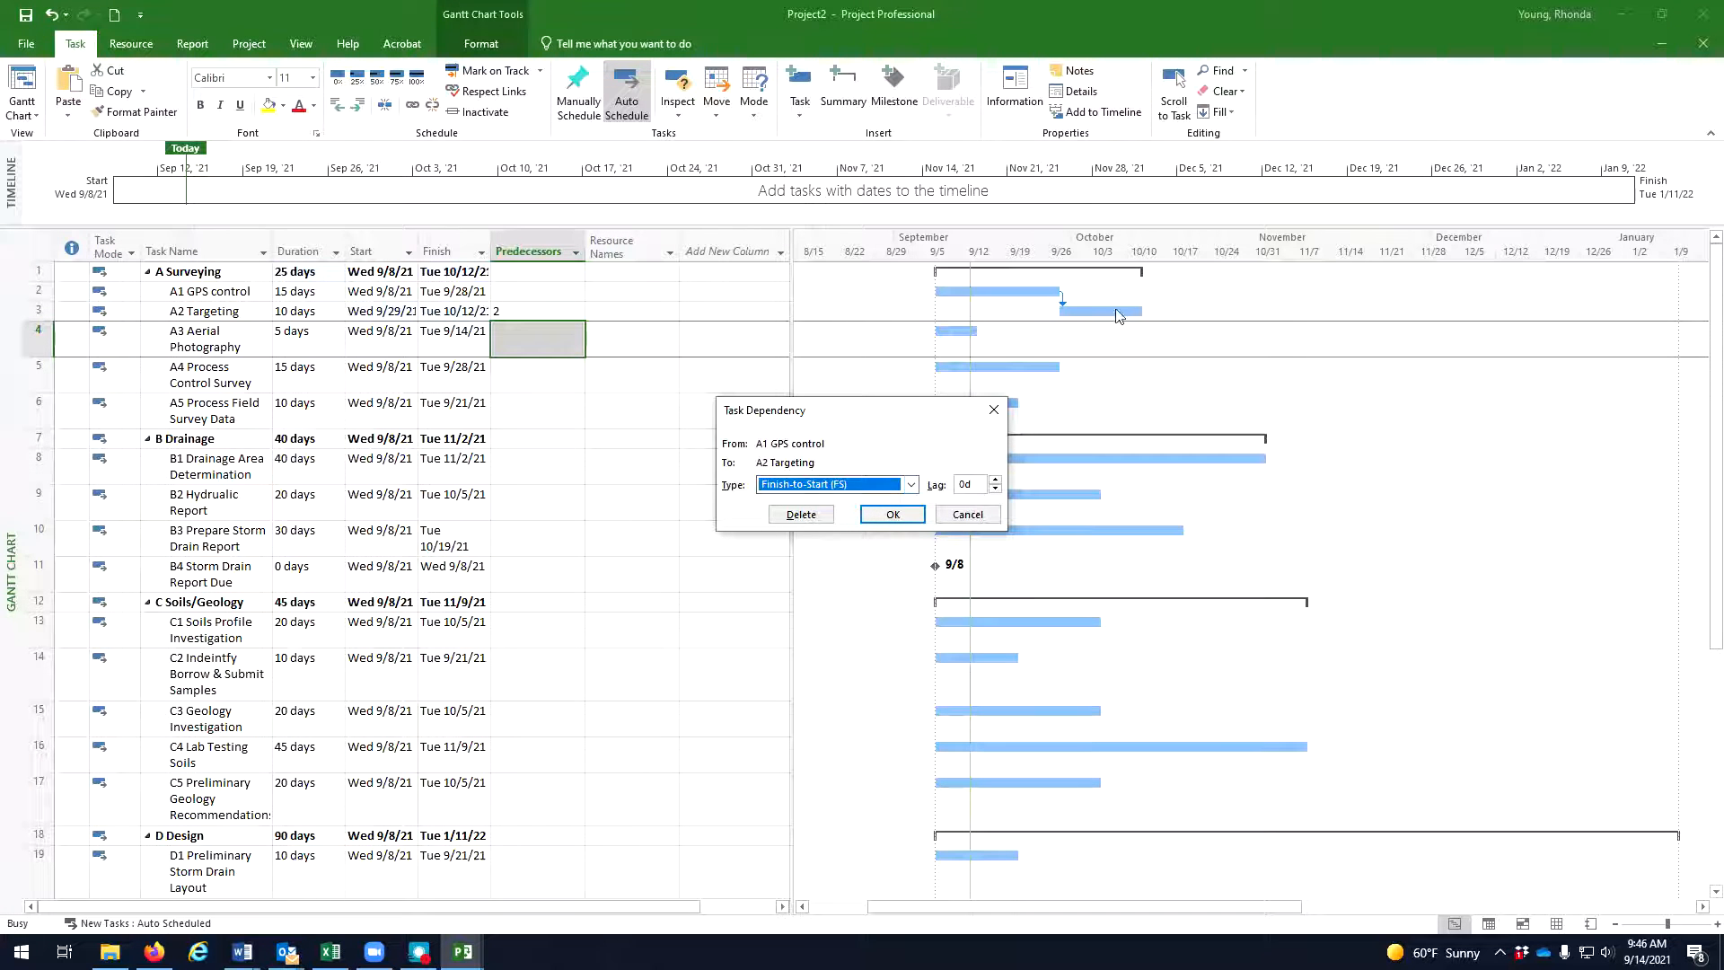
pyautogui.click(911, 485)
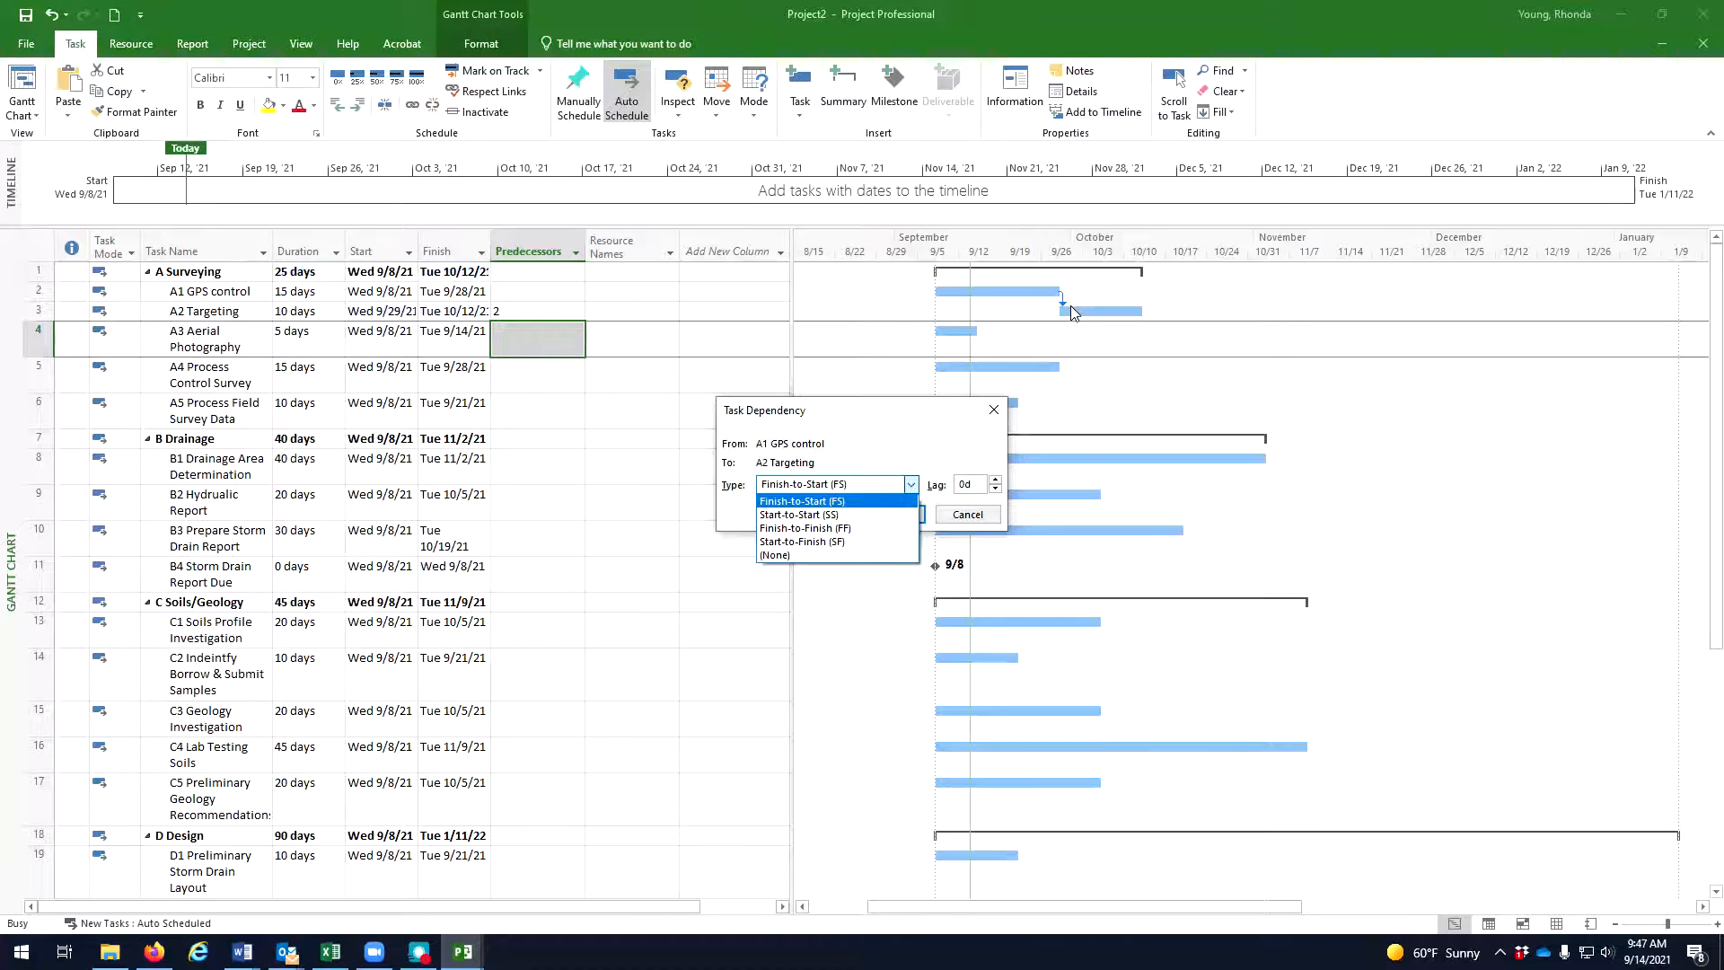
pyautogui.click(1089, 343)
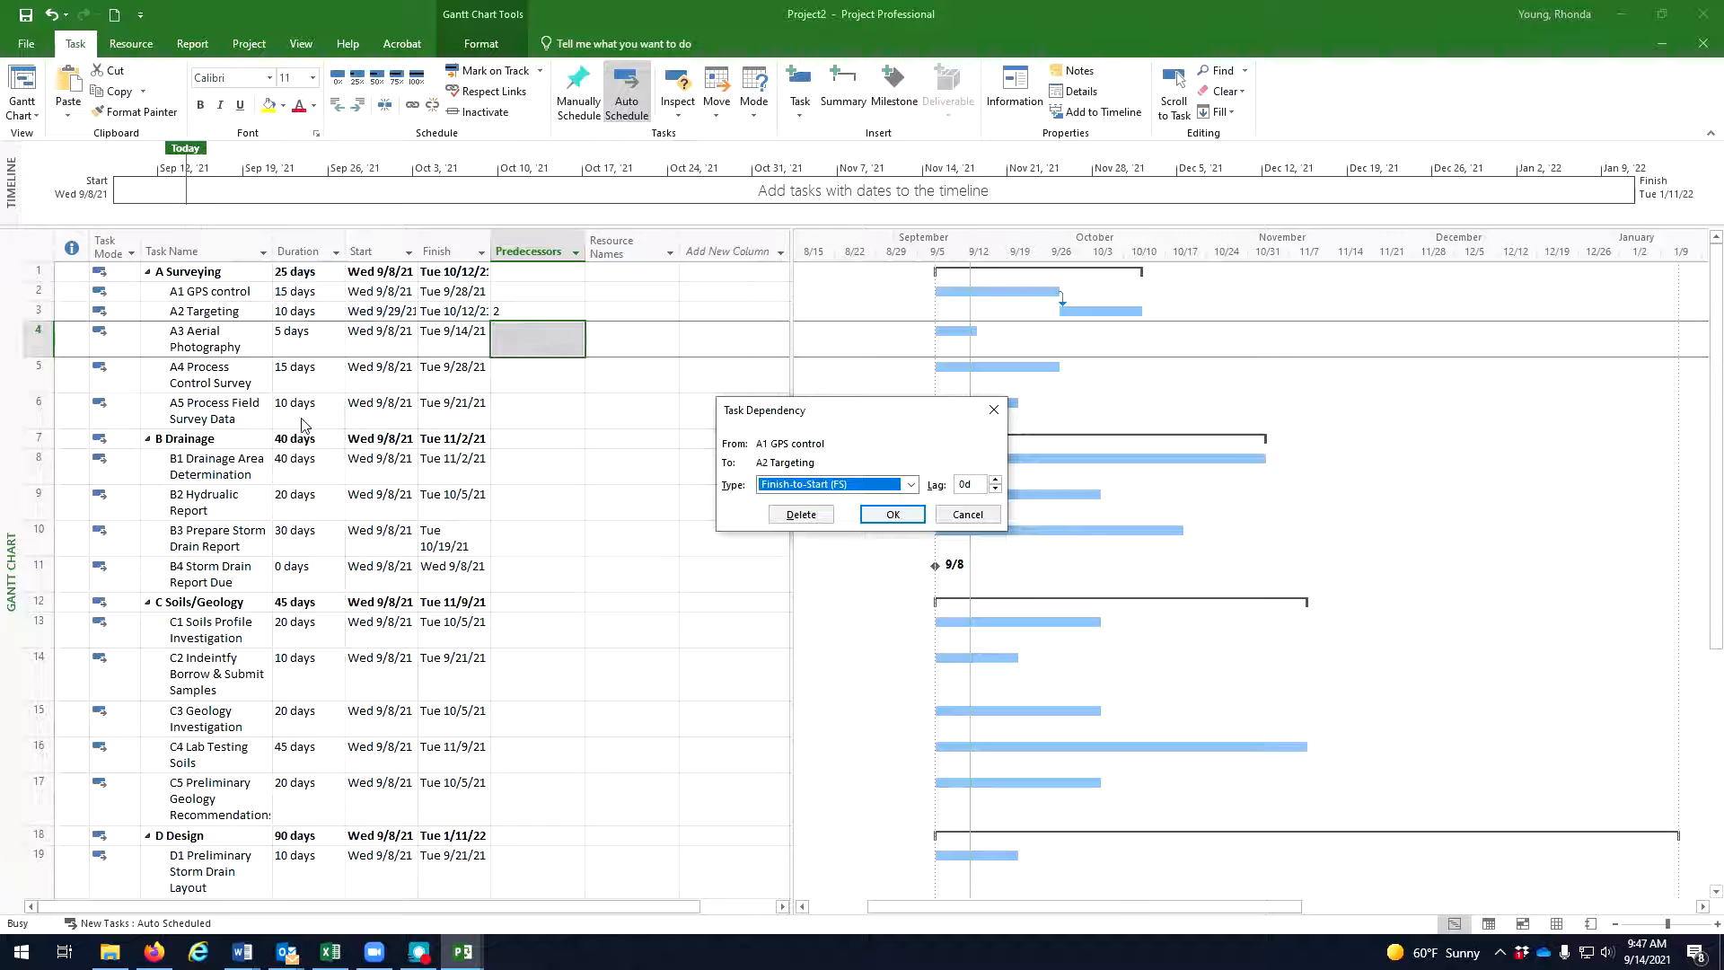
pyautogui.click(912, 486)
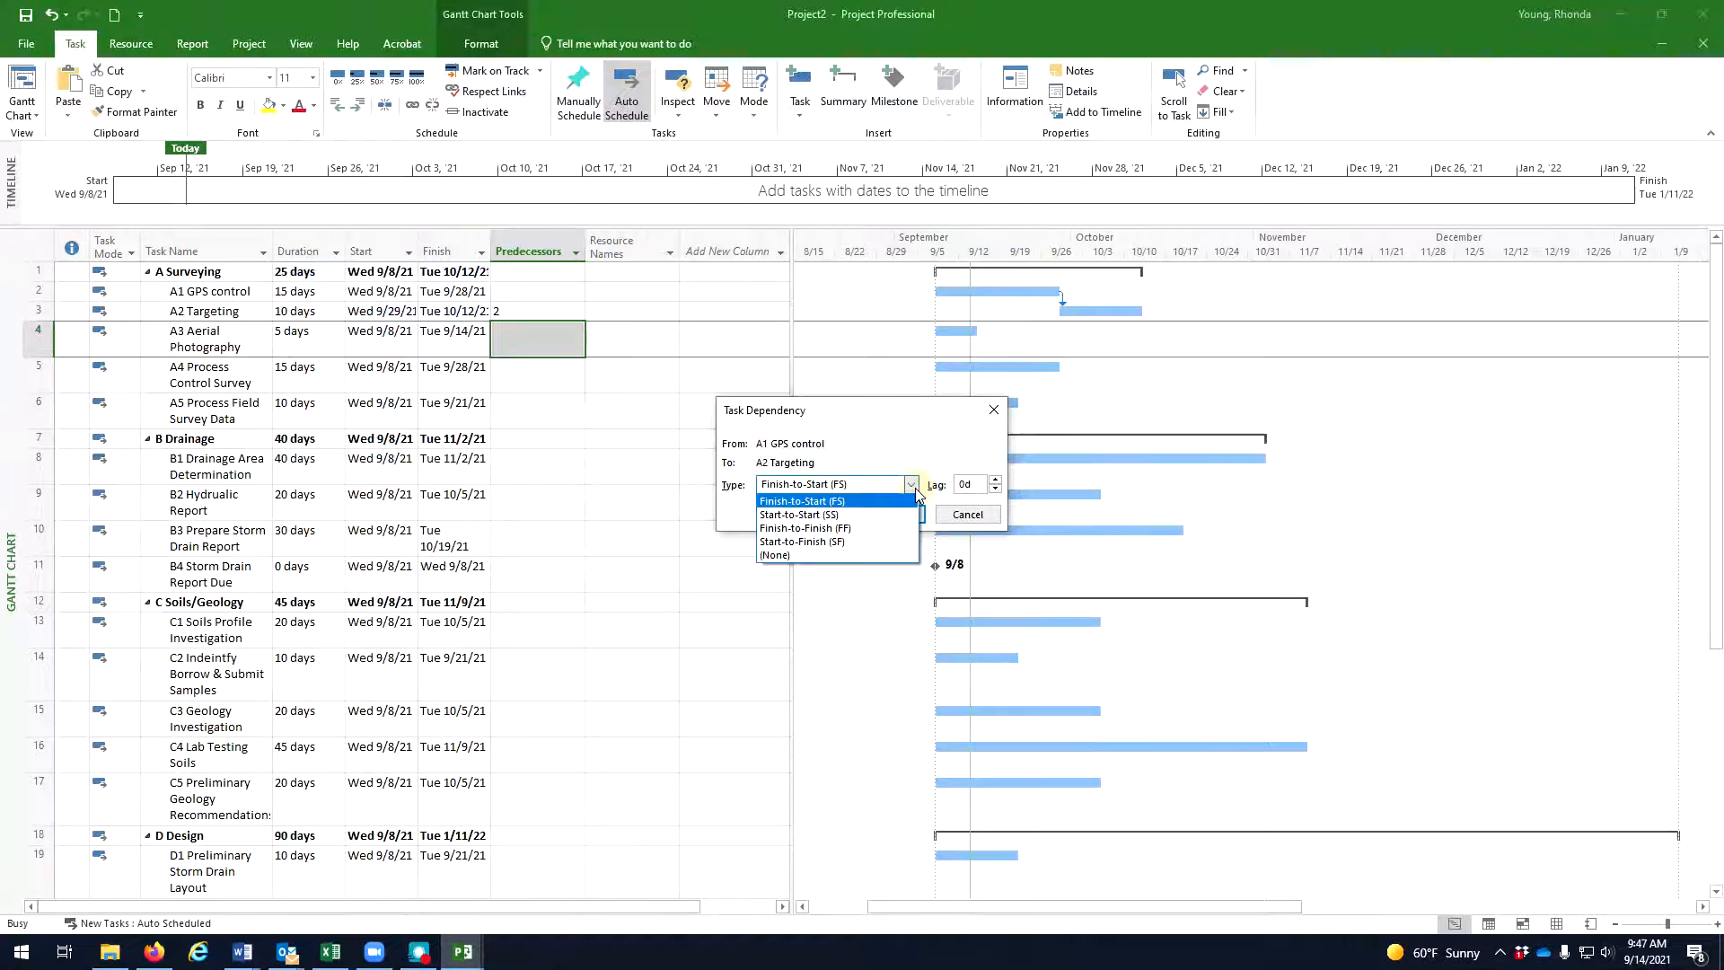
pyautogui.press('Down')
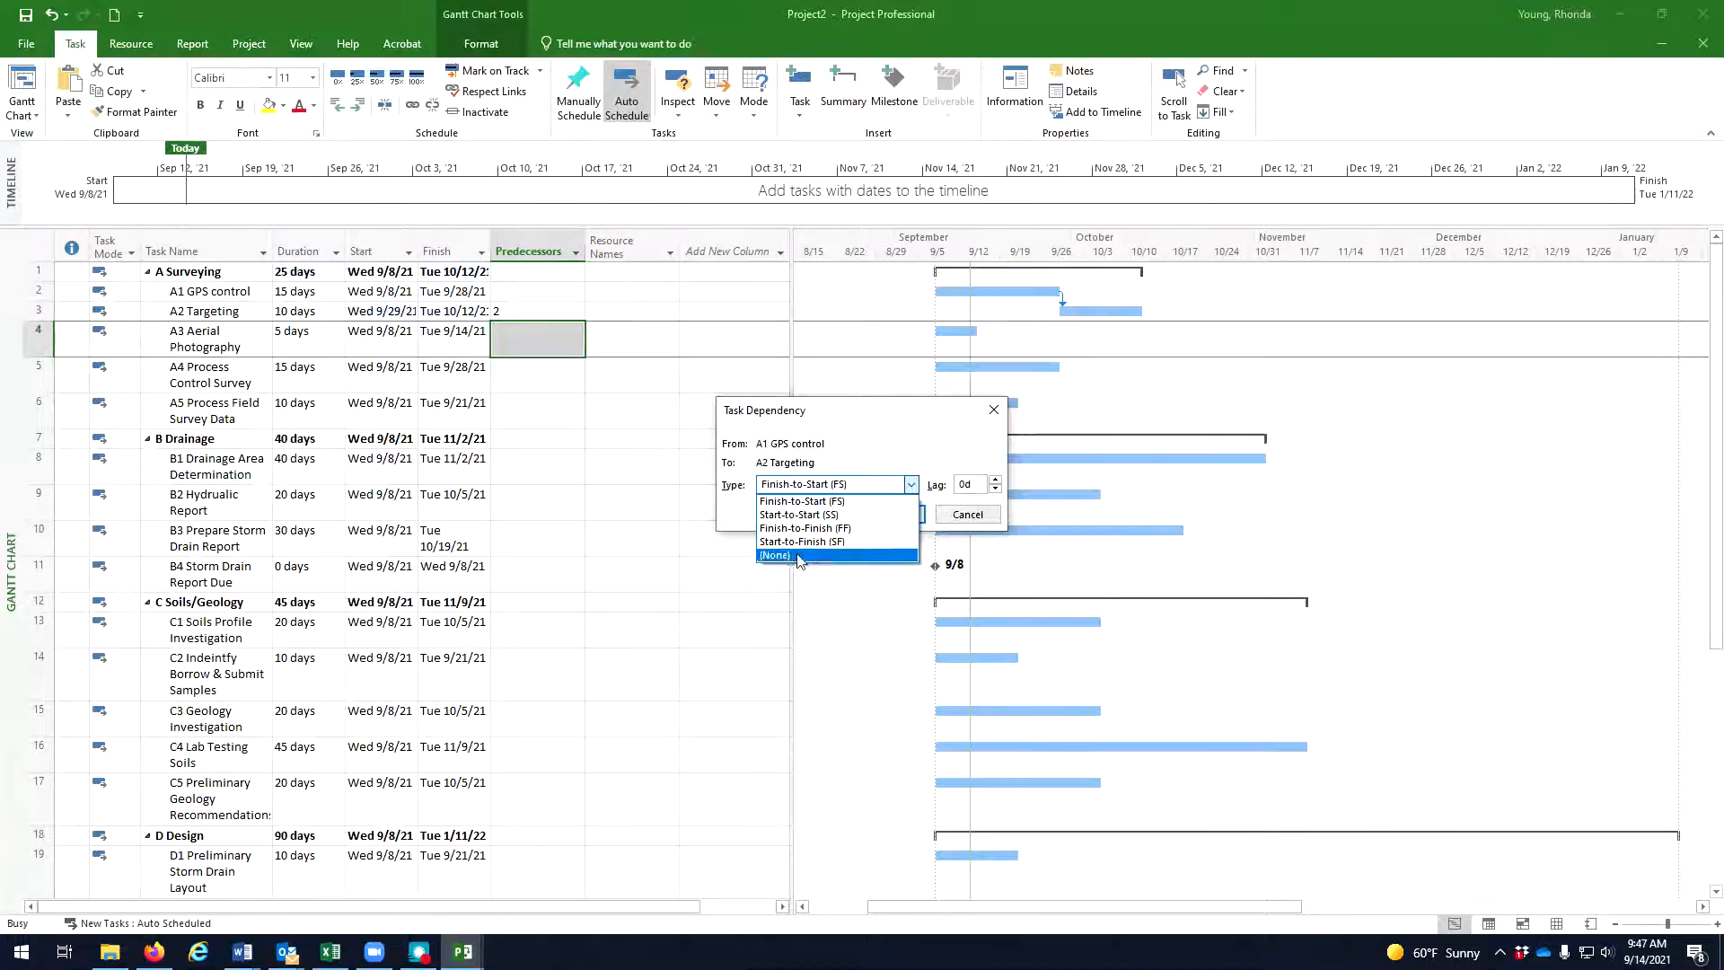
# Keep the A1 to A2 dependency as Finish-to-Start and set its lag to 5 days.
pyautogui.click(950, 435)
pyautogui.click(995, 480)
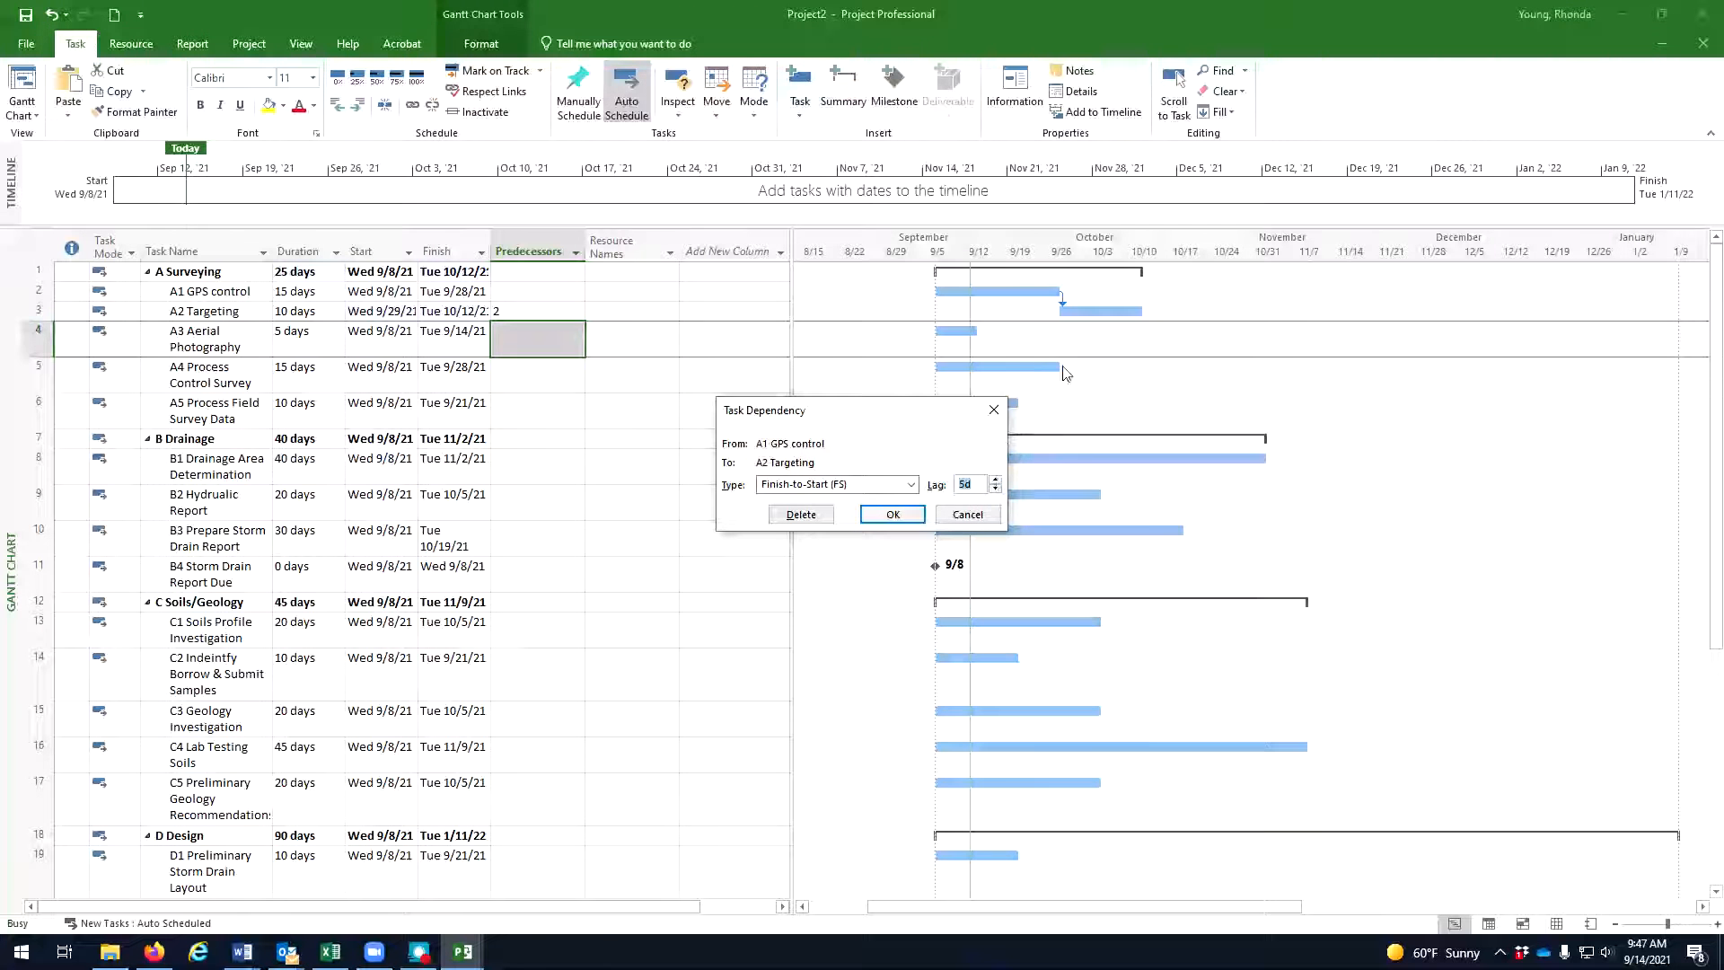
pyautogui.click(915, 520)
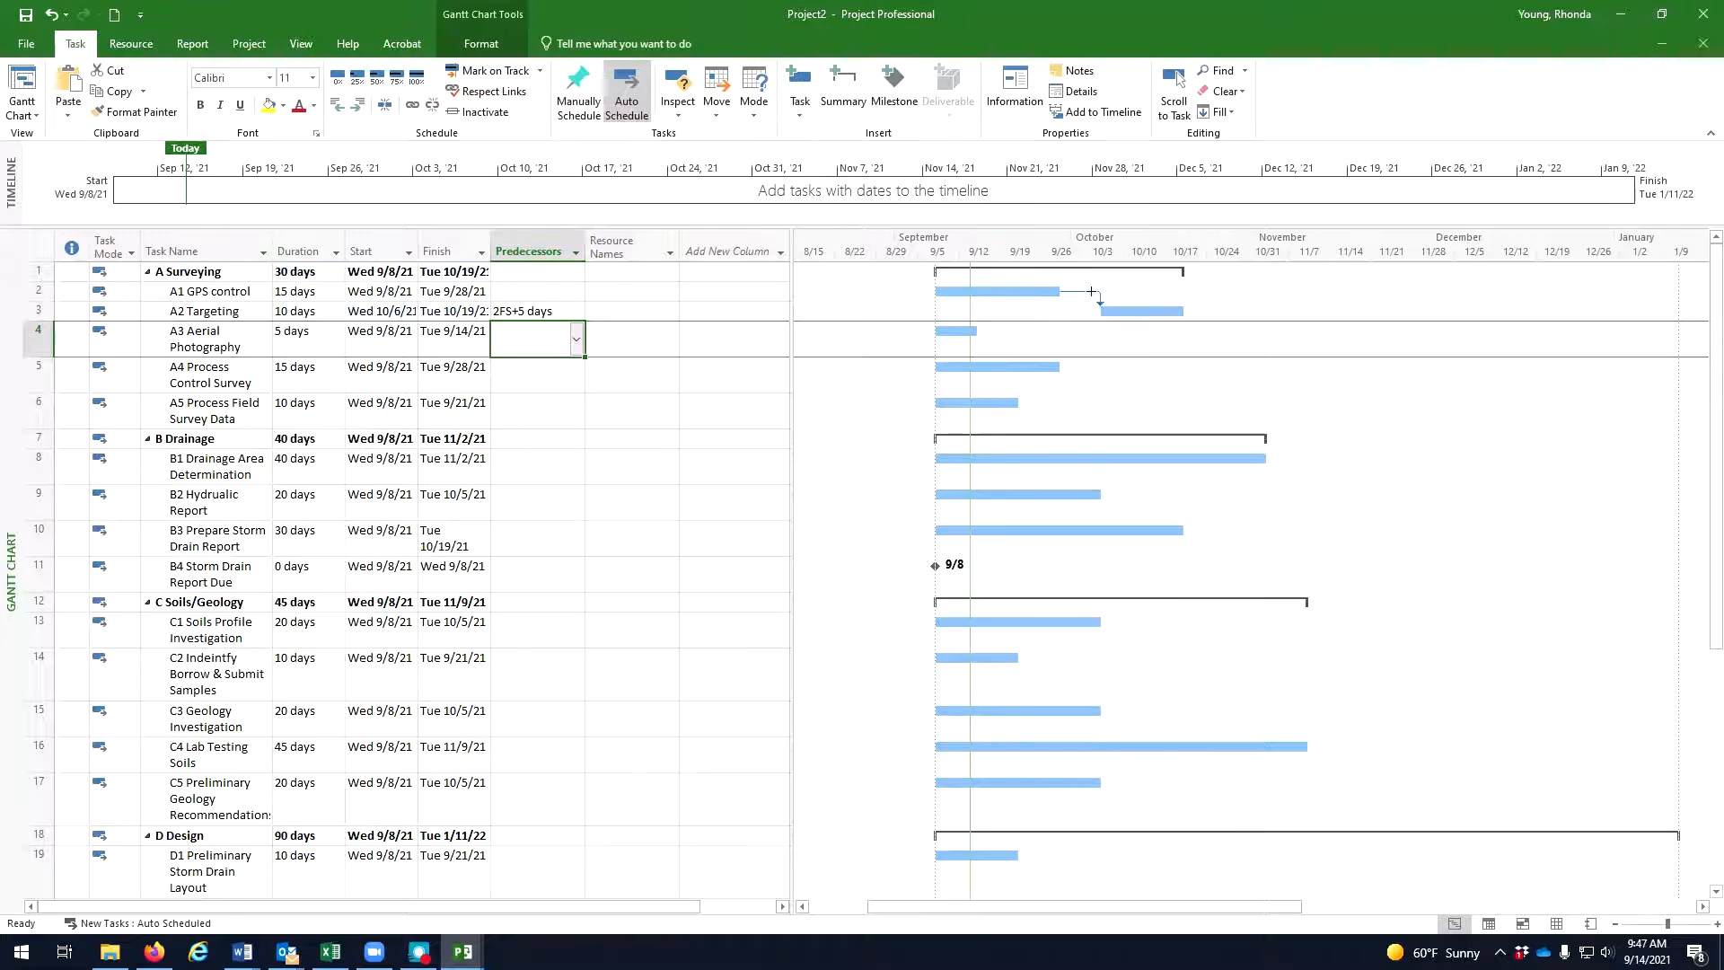
# Change the lag on the A1 GPS control to A2 Targeting dependency to -2 days.
pyautogui.doubleClick(1098, 298)
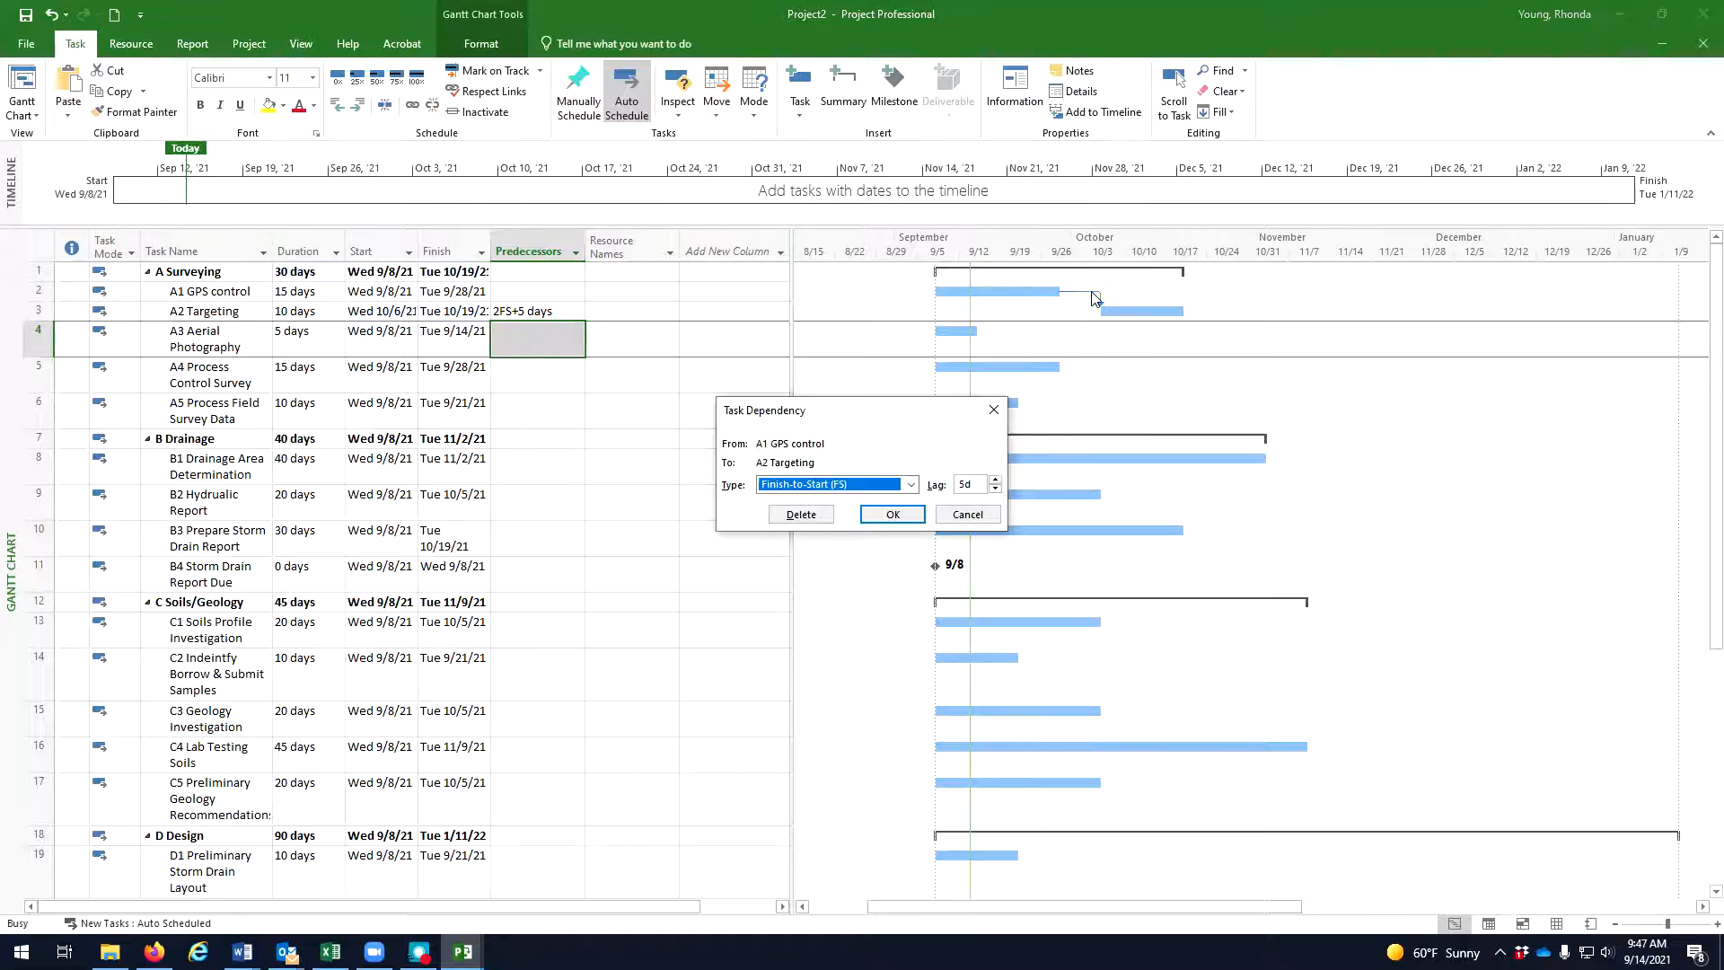
pyautogui.click(997, 489)
pyautogui.click(998, 489)
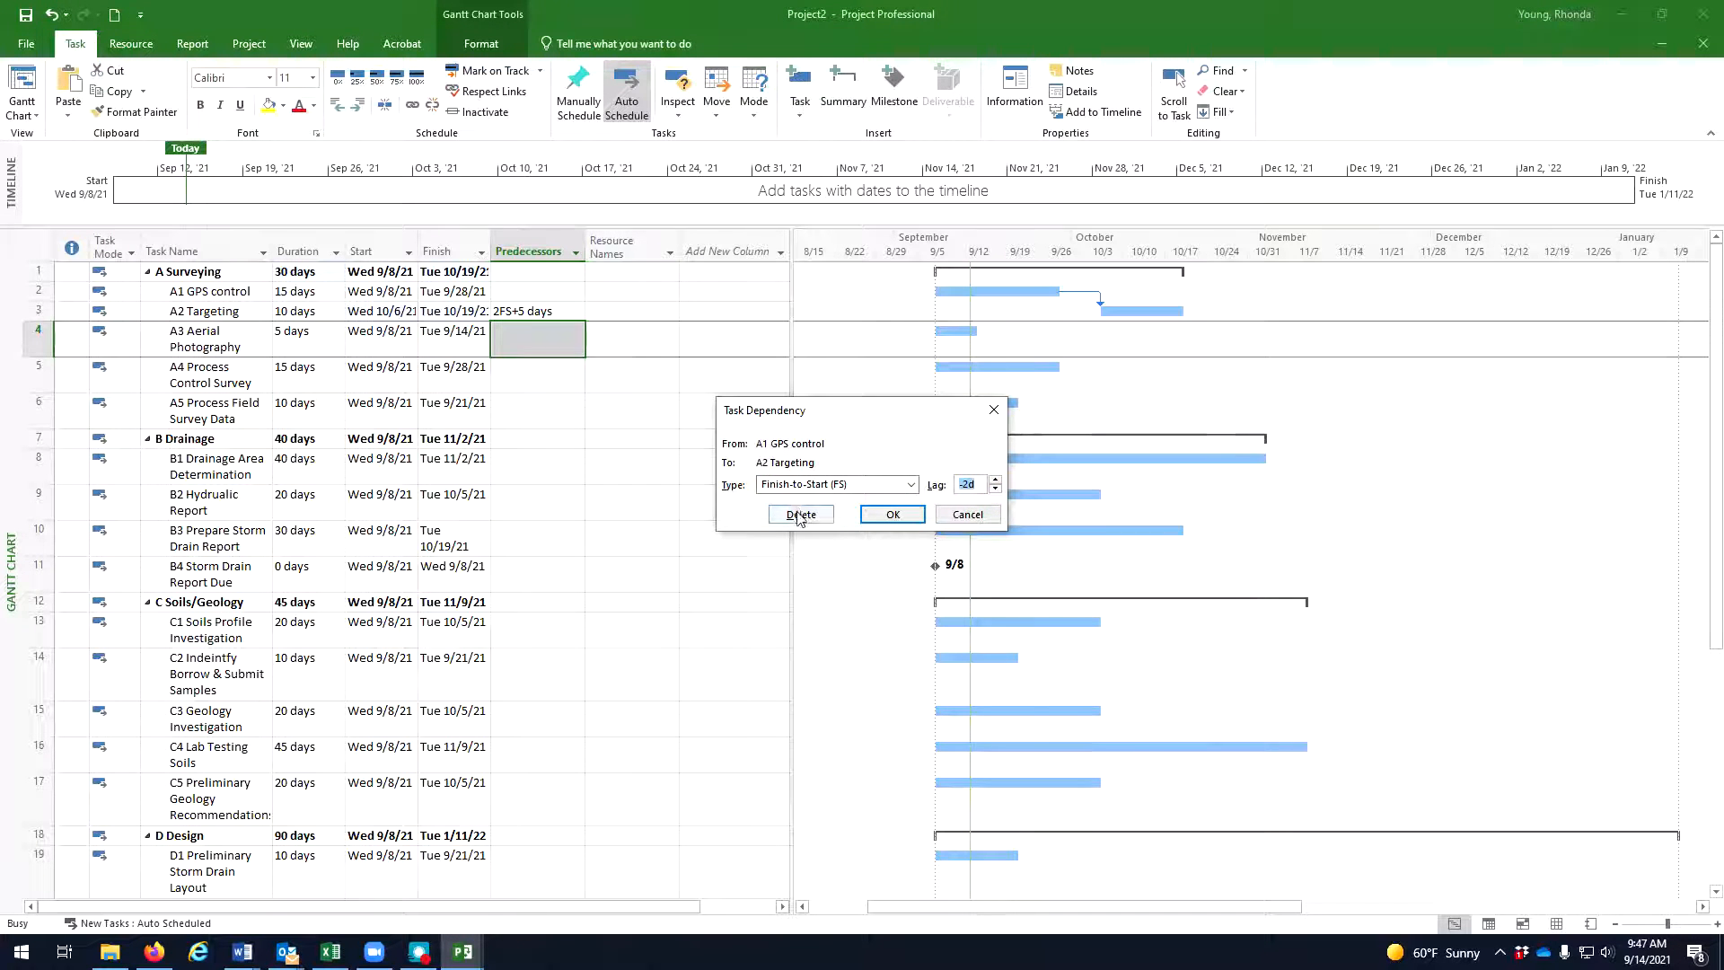
pyautogui.click(892, 513)
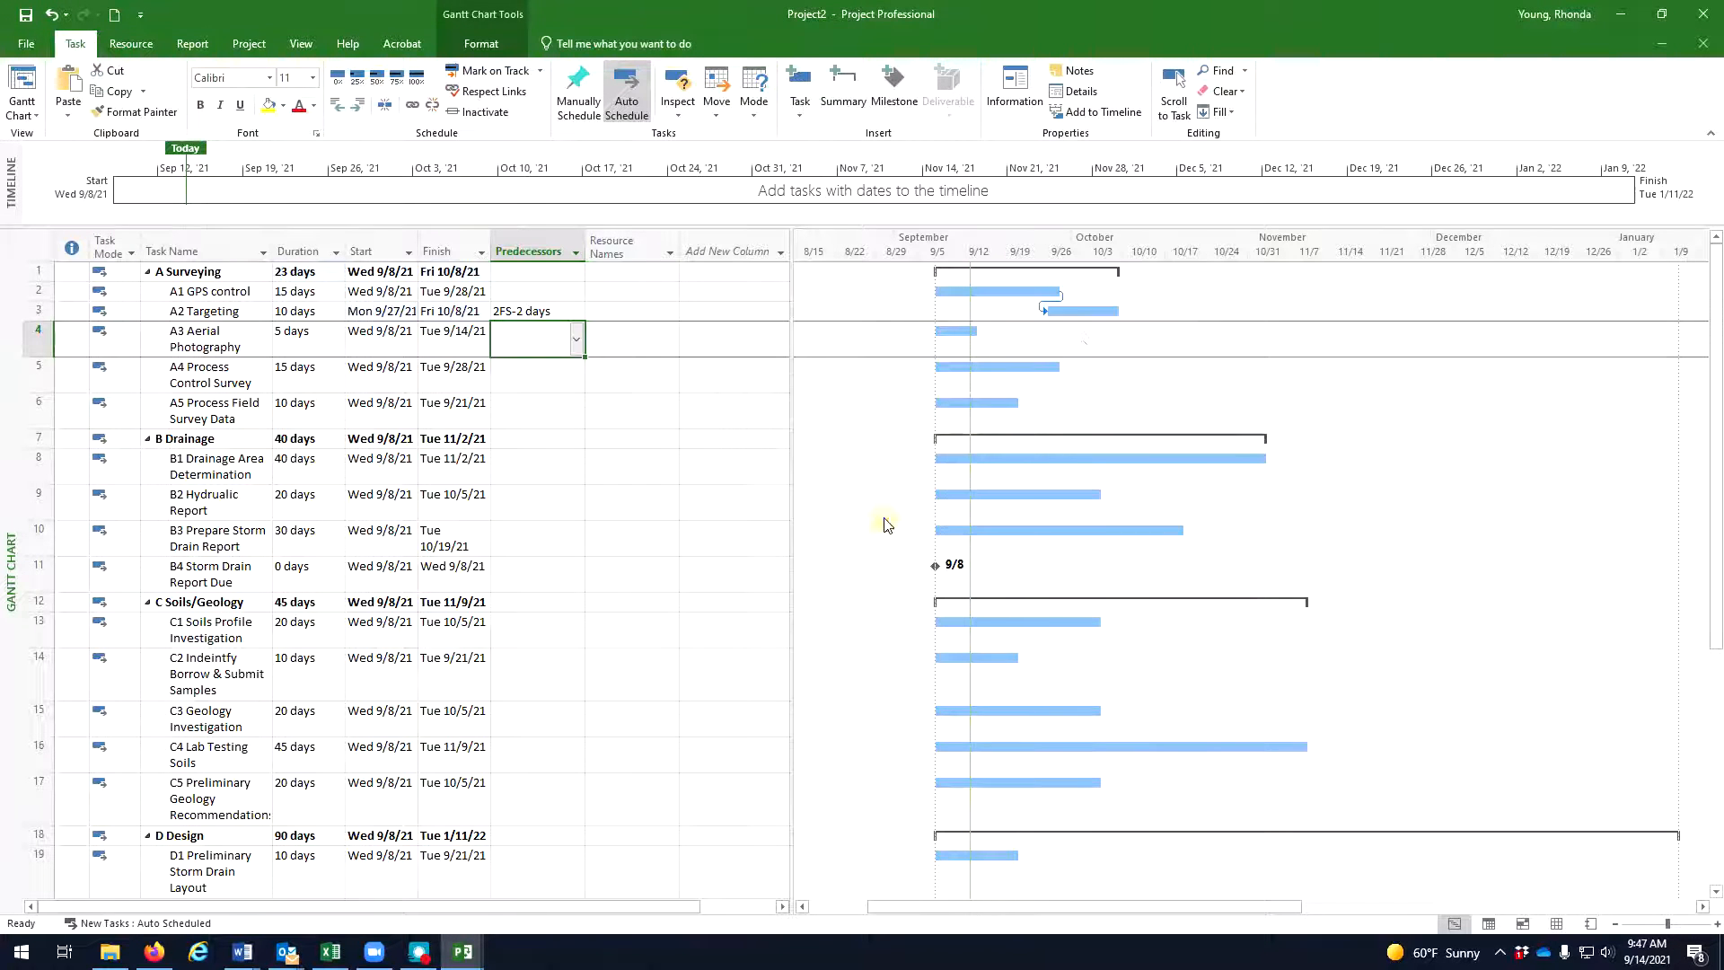
# Reset the lag on the A1 GPS control to A2 Targeting dependency to 0 days.
pyautogui.doubleClick(1047, 307)
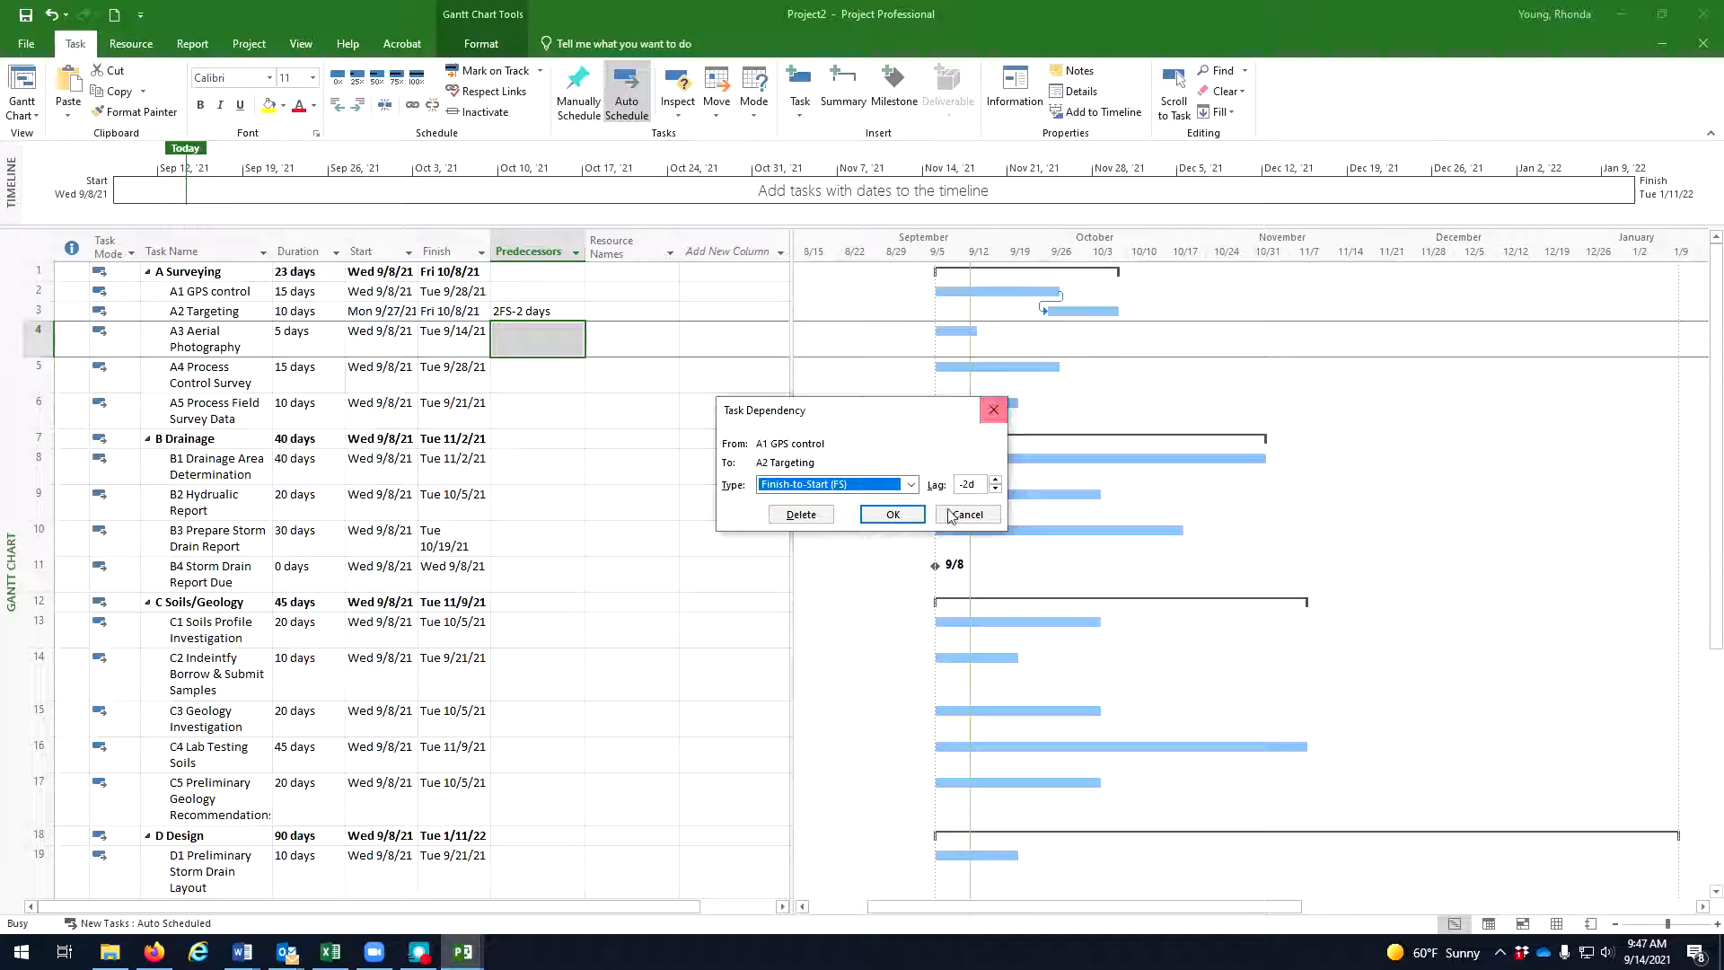
pyautogui.click(995, 481)
pyautogui.click(994, 481)
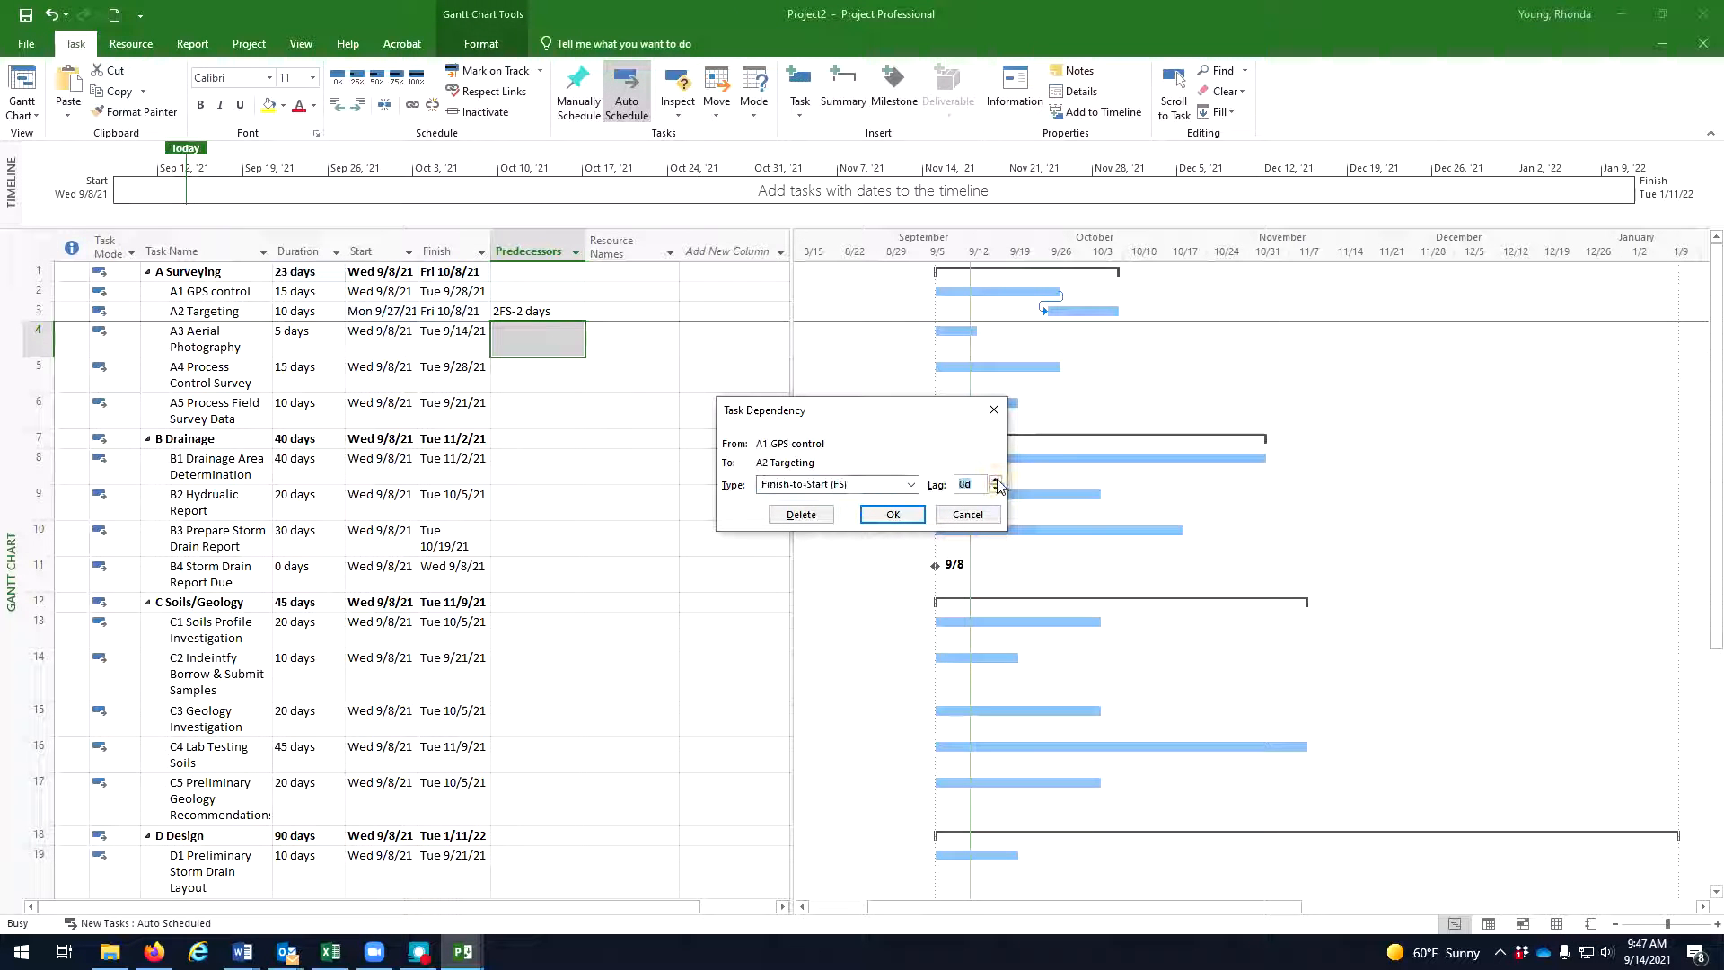
pyautogui.click(884, 519)
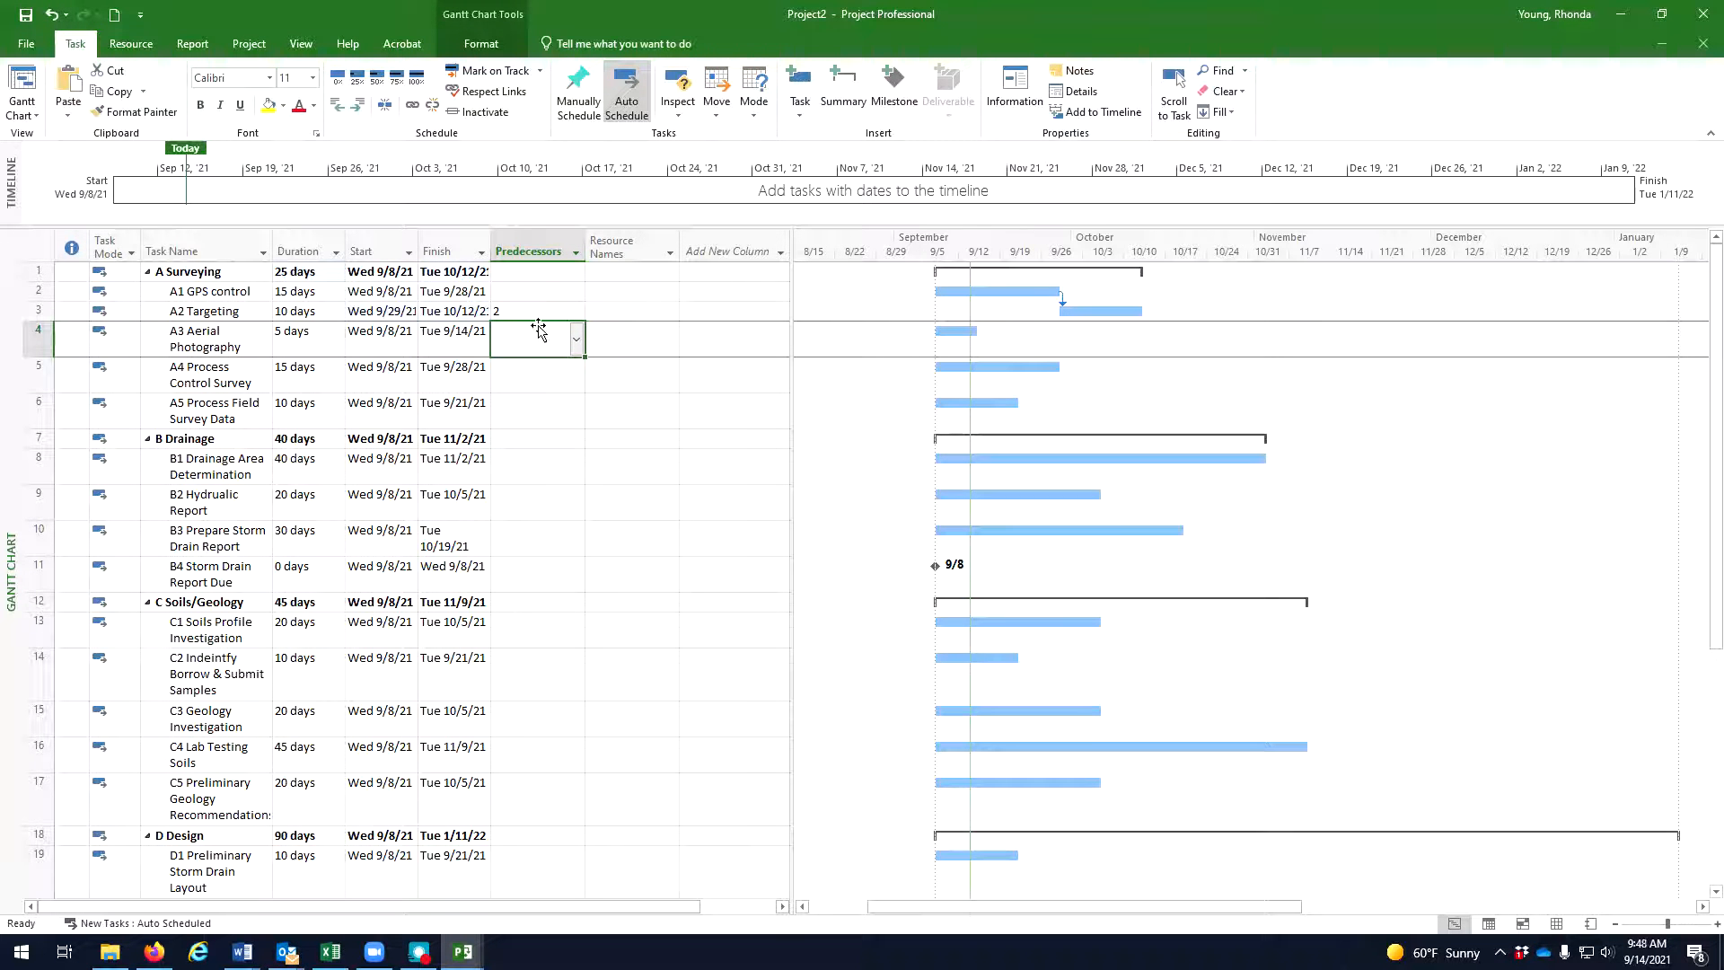
# Examine the task options and the list of selectable predecessors for A2 Targeting without changing them.
pyautogui.rightClick(36, 311)
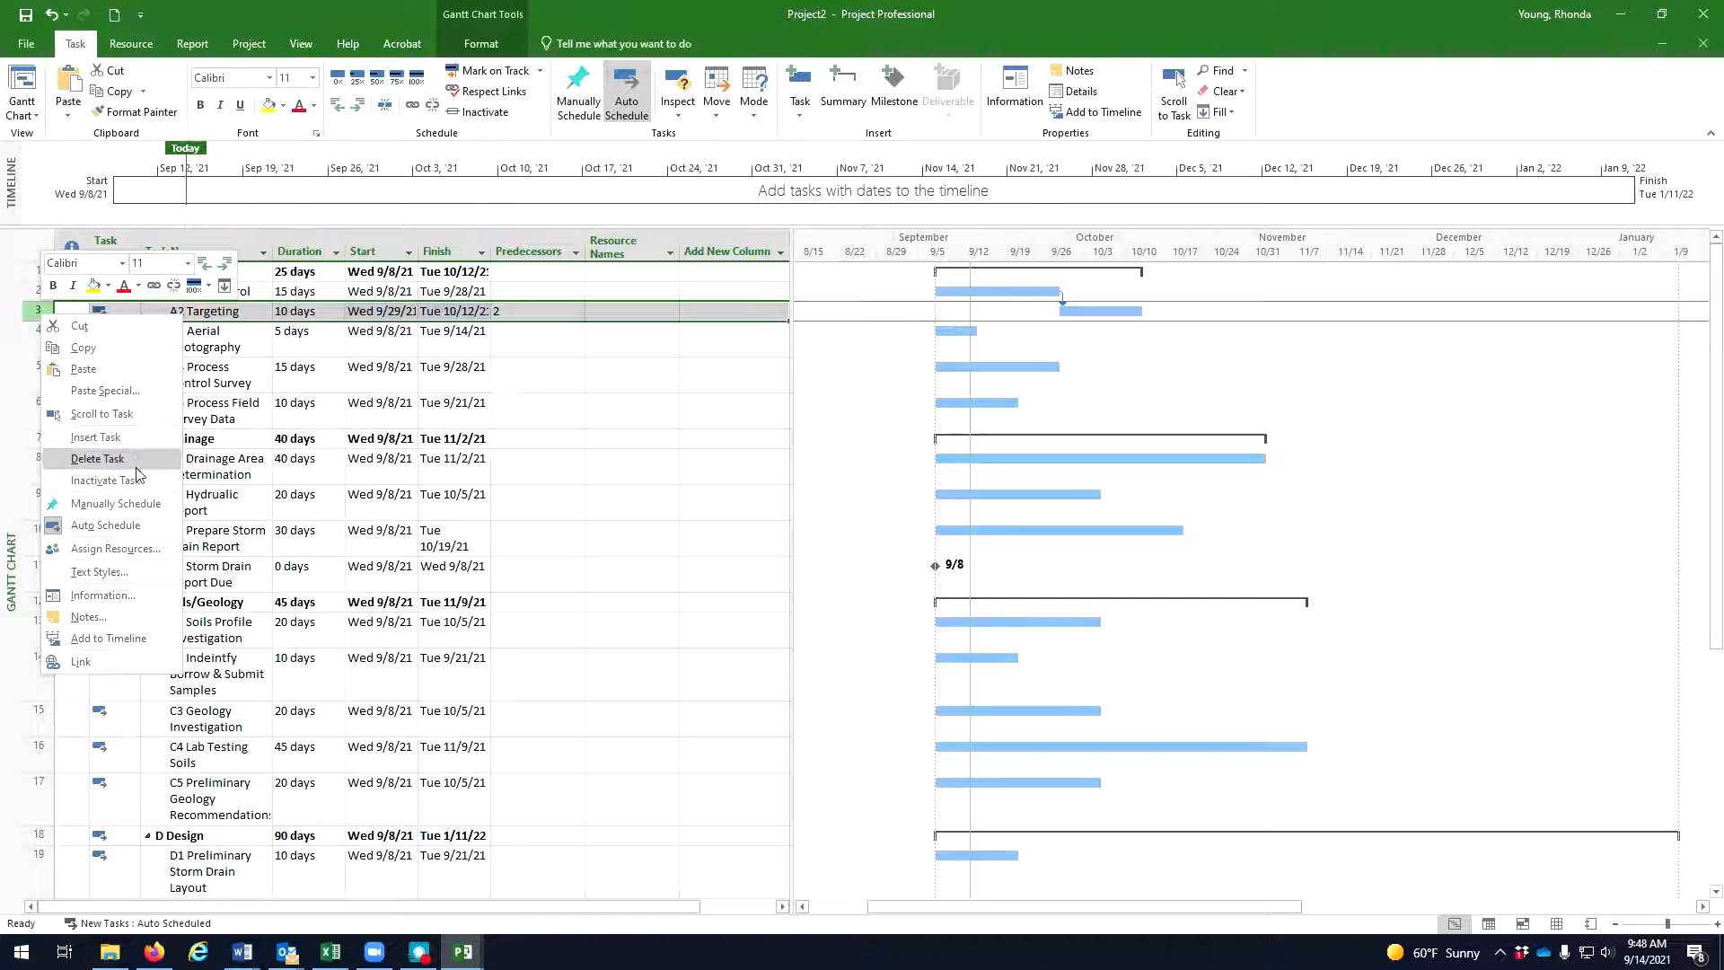
pyautogui.click(538, 369)
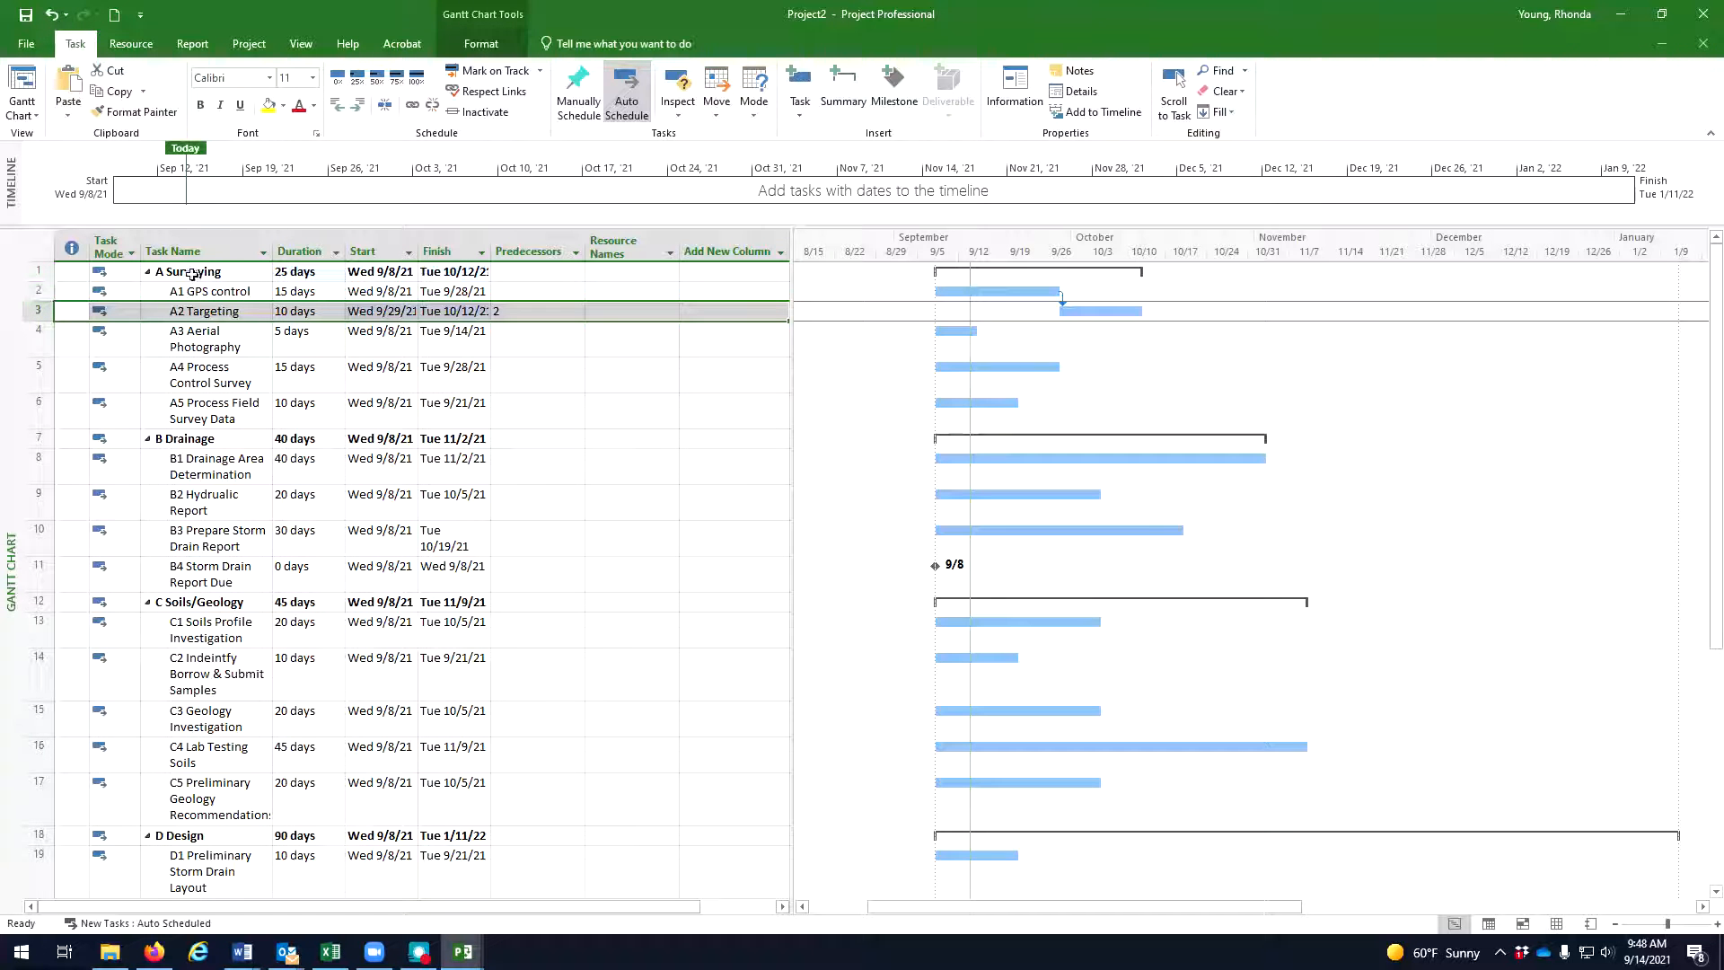
pyautogui.click(550, 312)
pyautogui.click(577, 313)
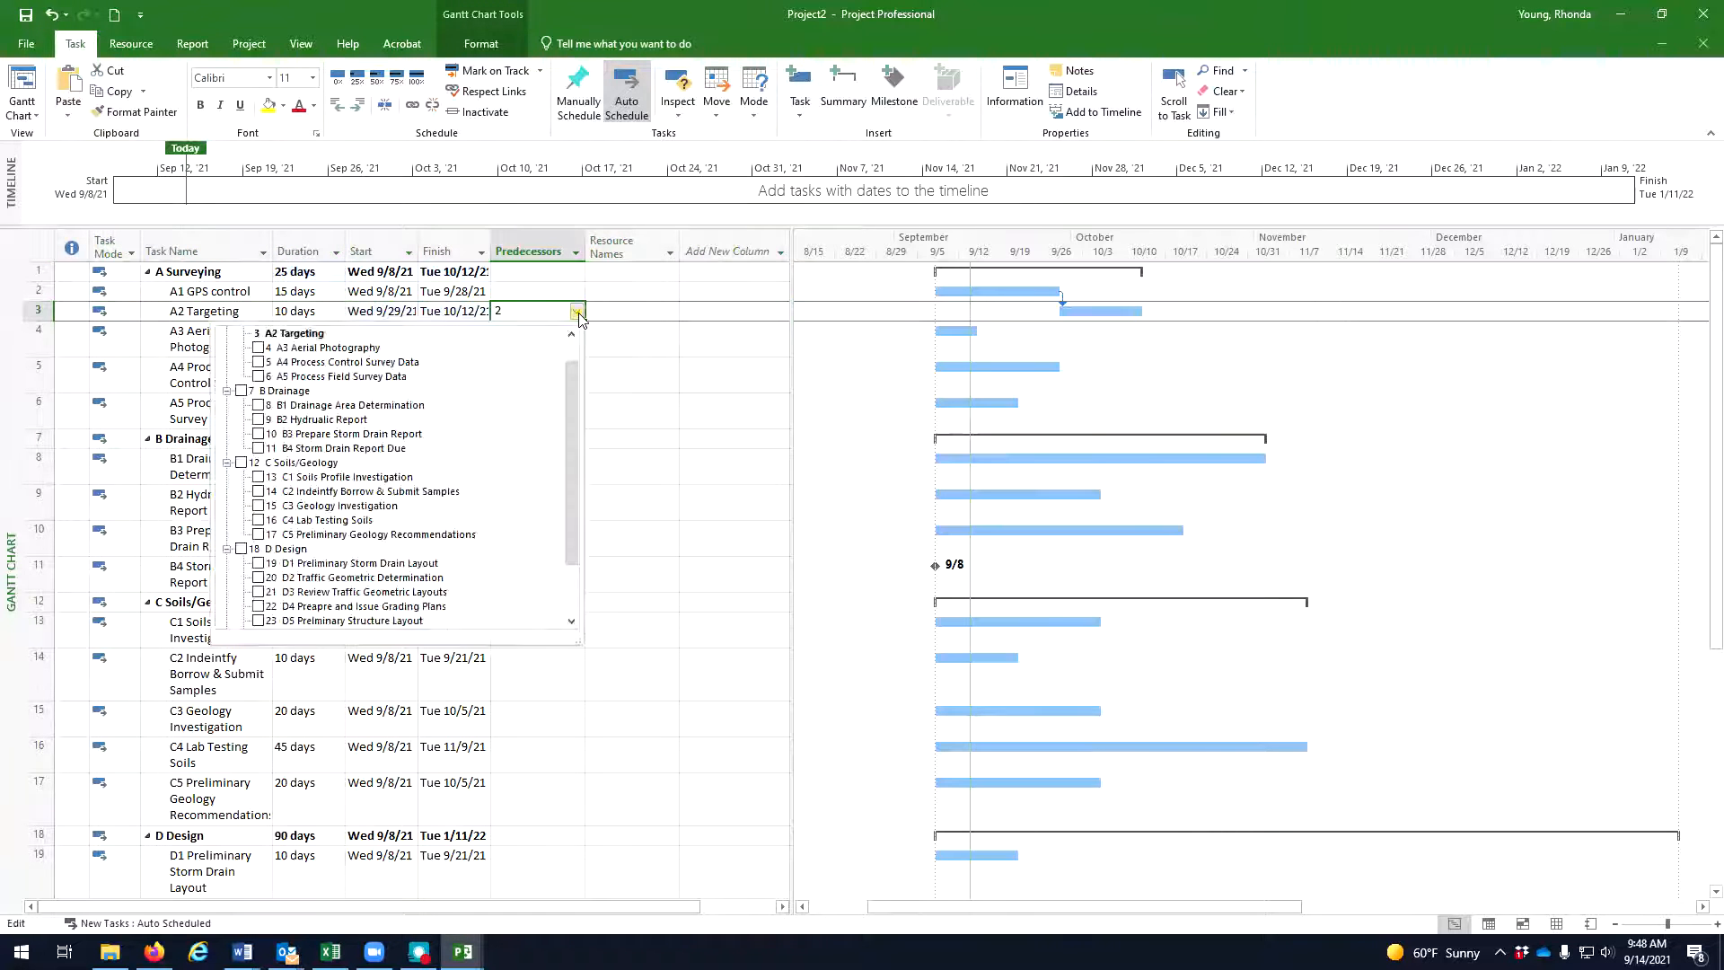
pyautogui.moveTo(573, 399); pyautogui.dragTo(584, 454)
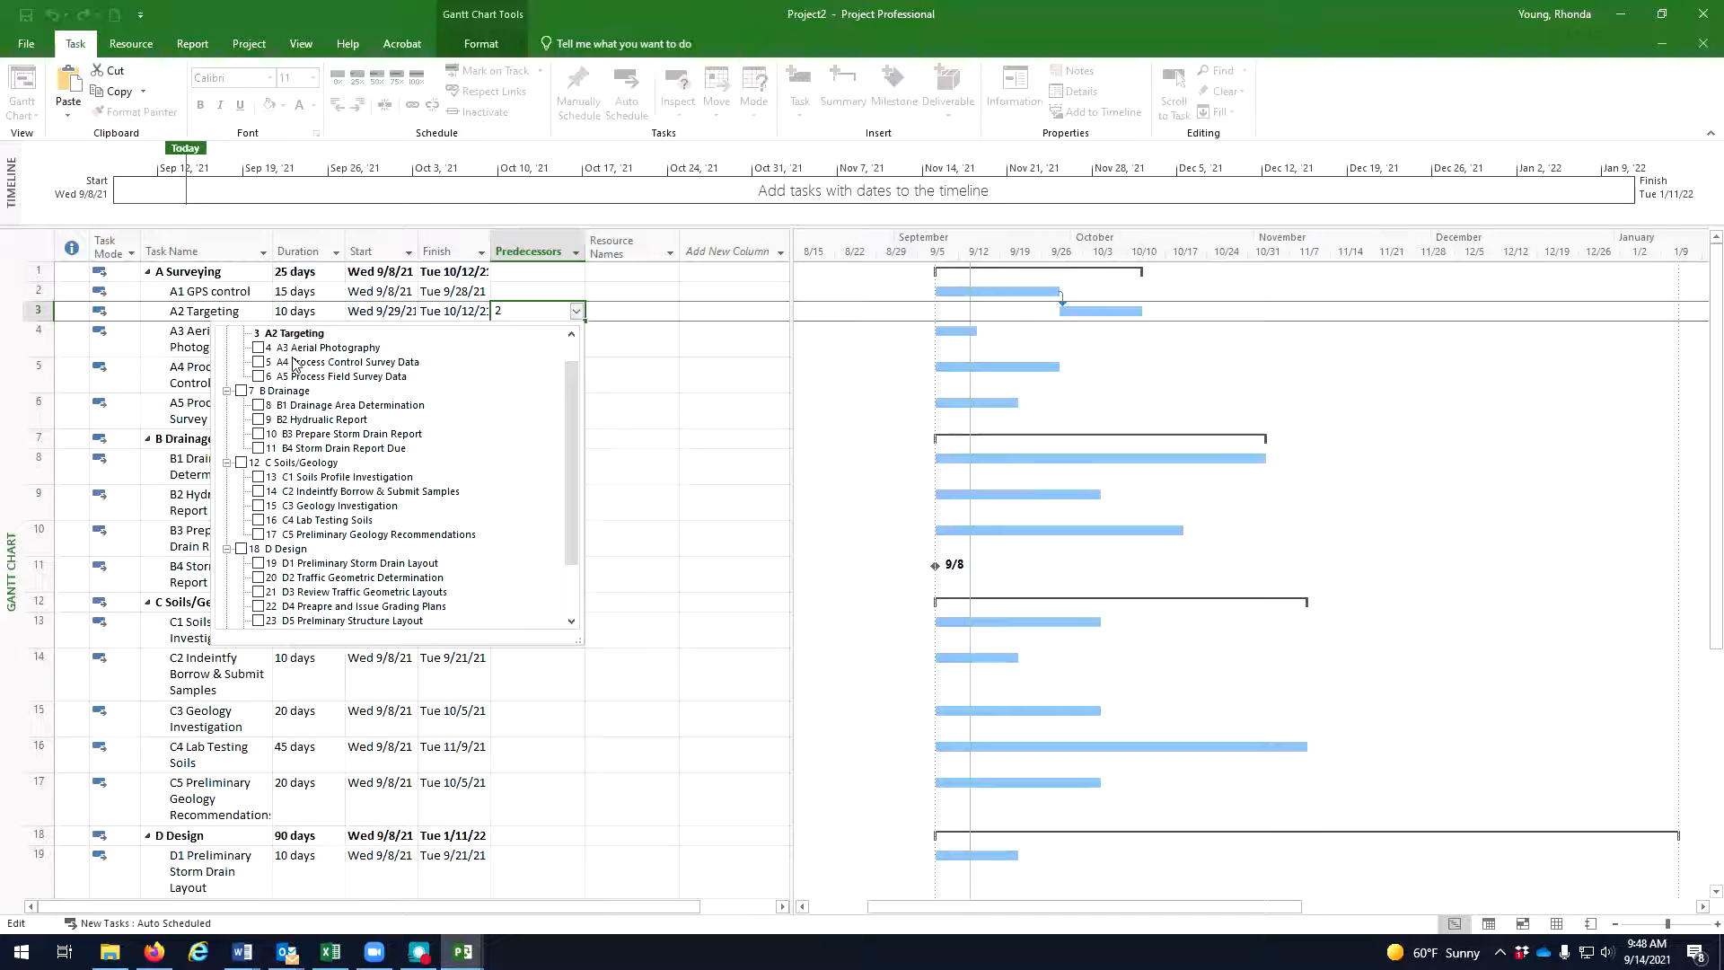
pyautogui.scroll(1, 583, 458)
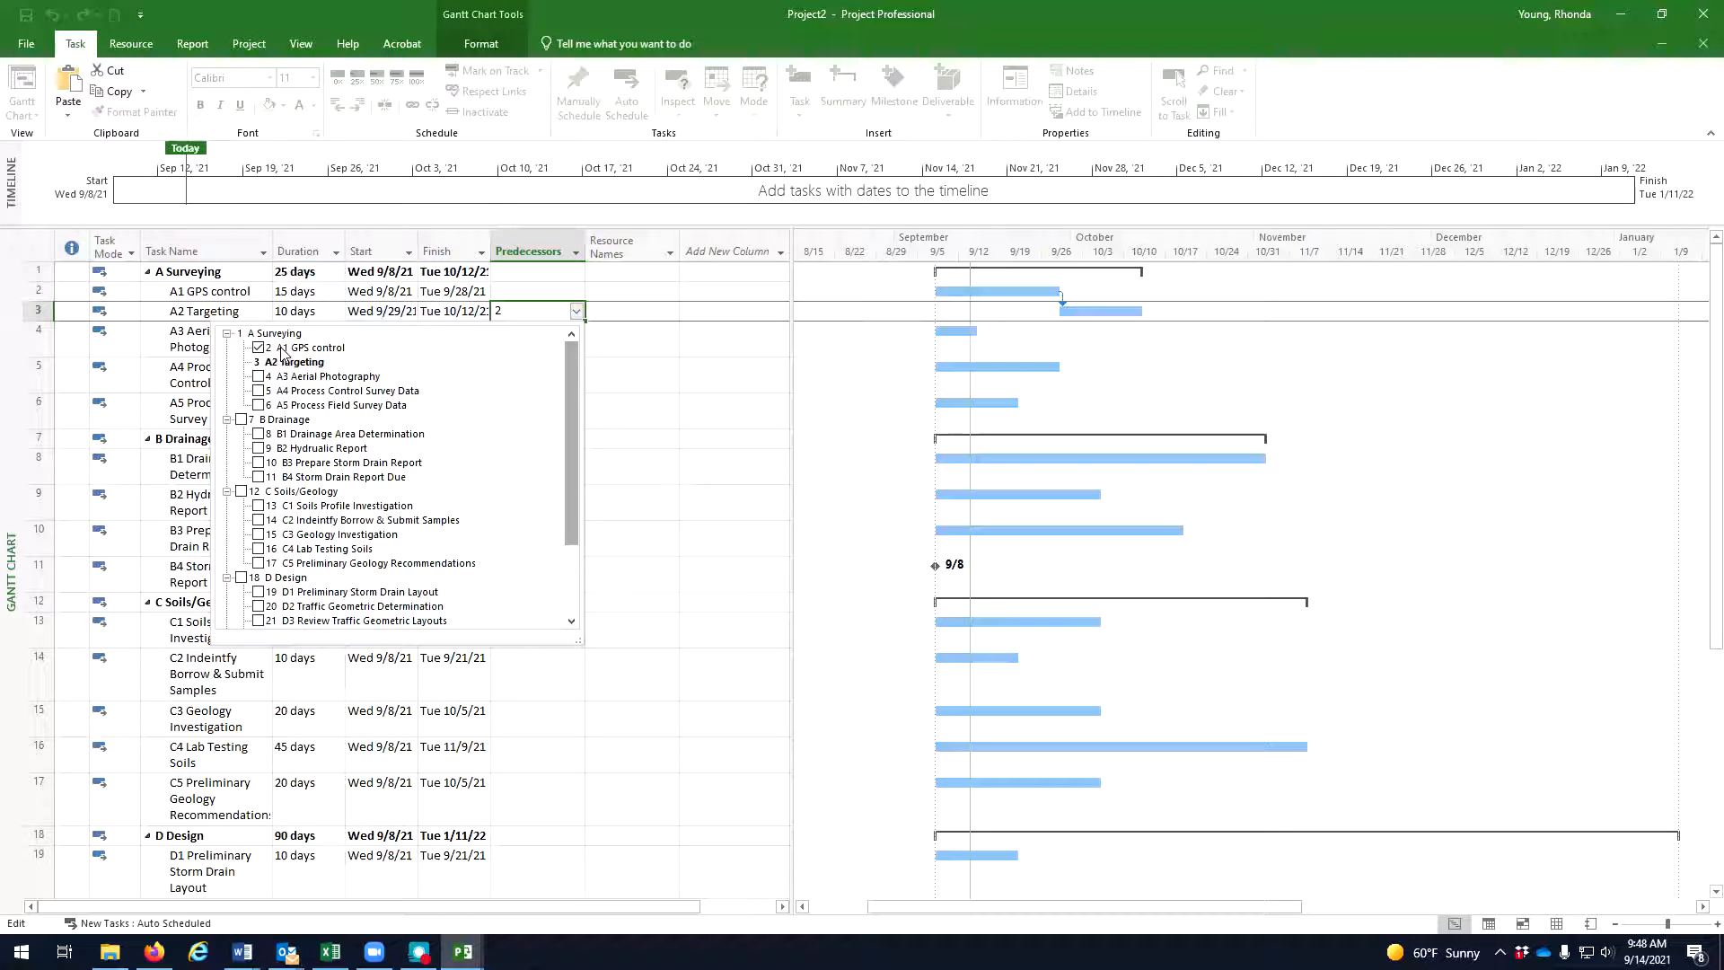
pyautogui.click(619, 397)
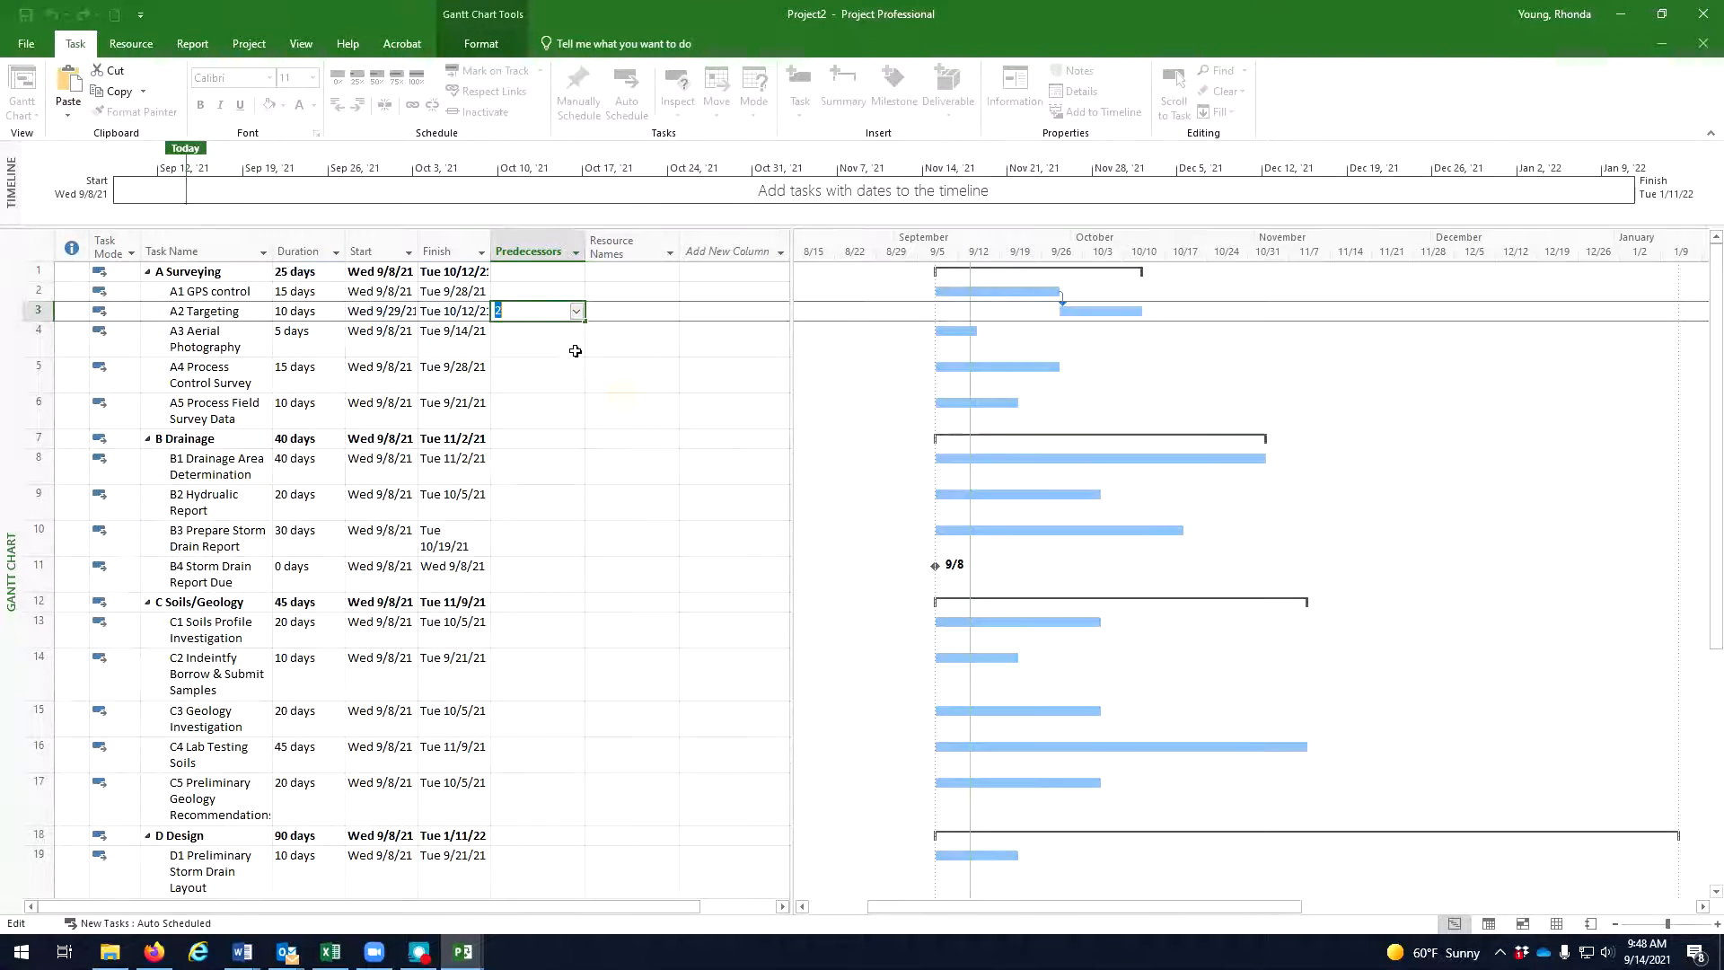
# Choose A2 Targeting as the predecessor of A3 Aerial Photography.
pyautogui.click(557, 340)
pyautogui.click(576, 340)
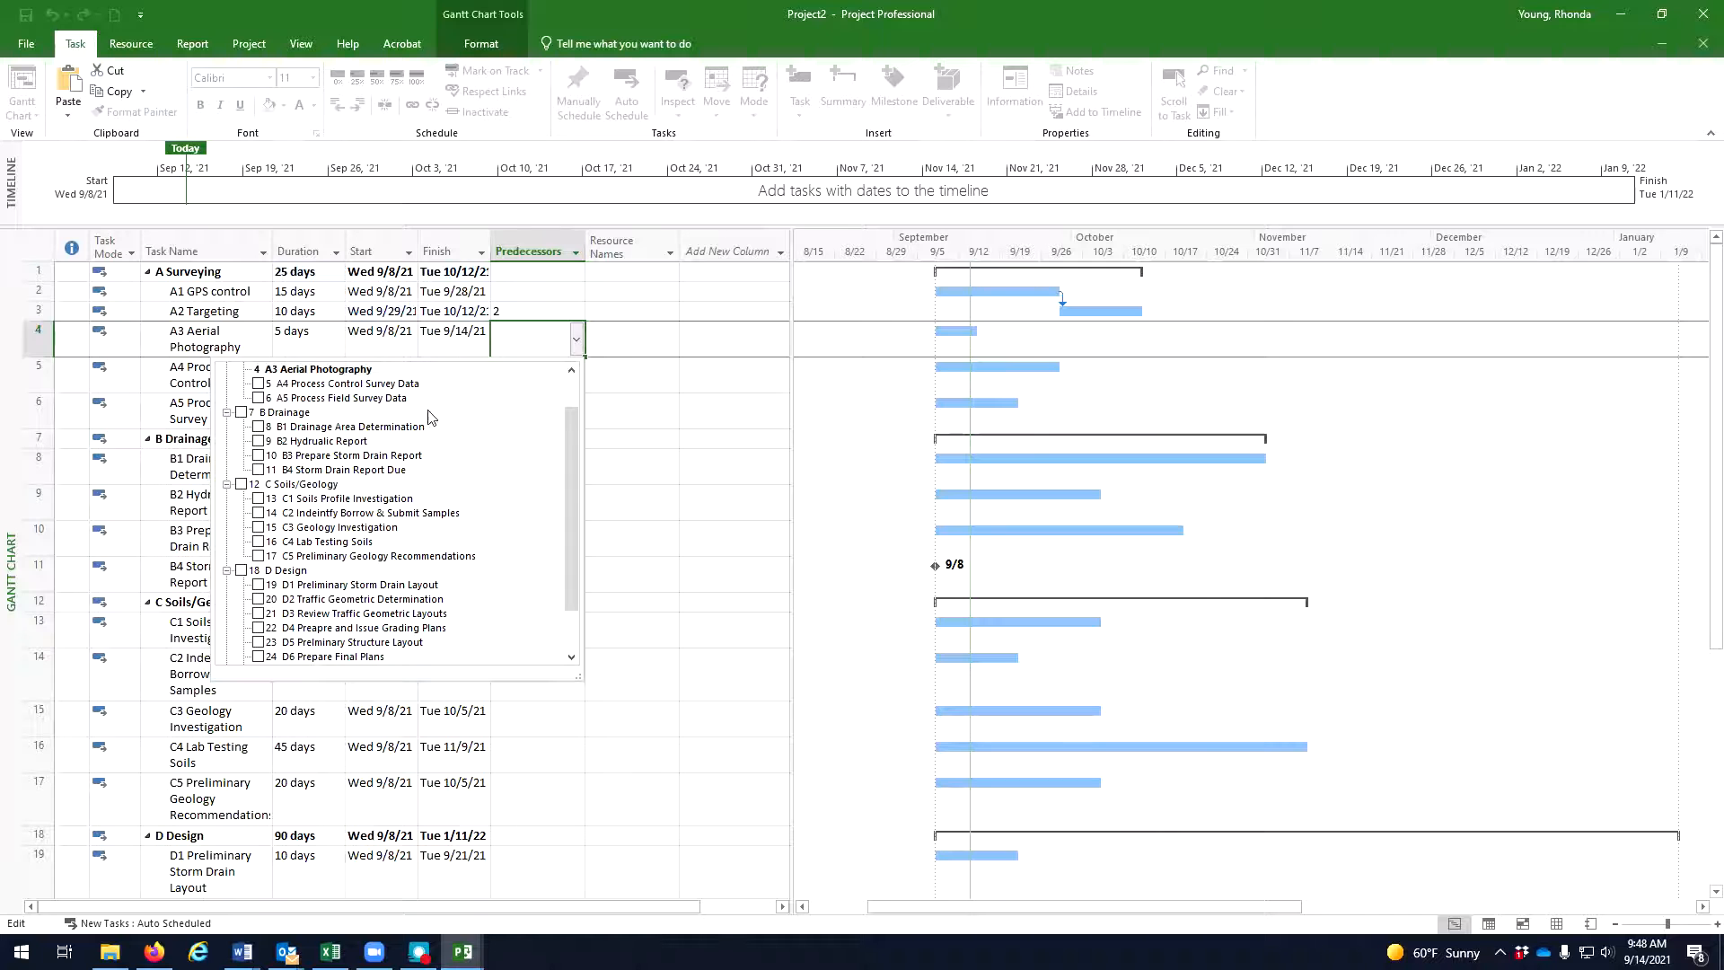
pyautogui.scroll(1, 365, 449)
pyautogui.click(258, 400)
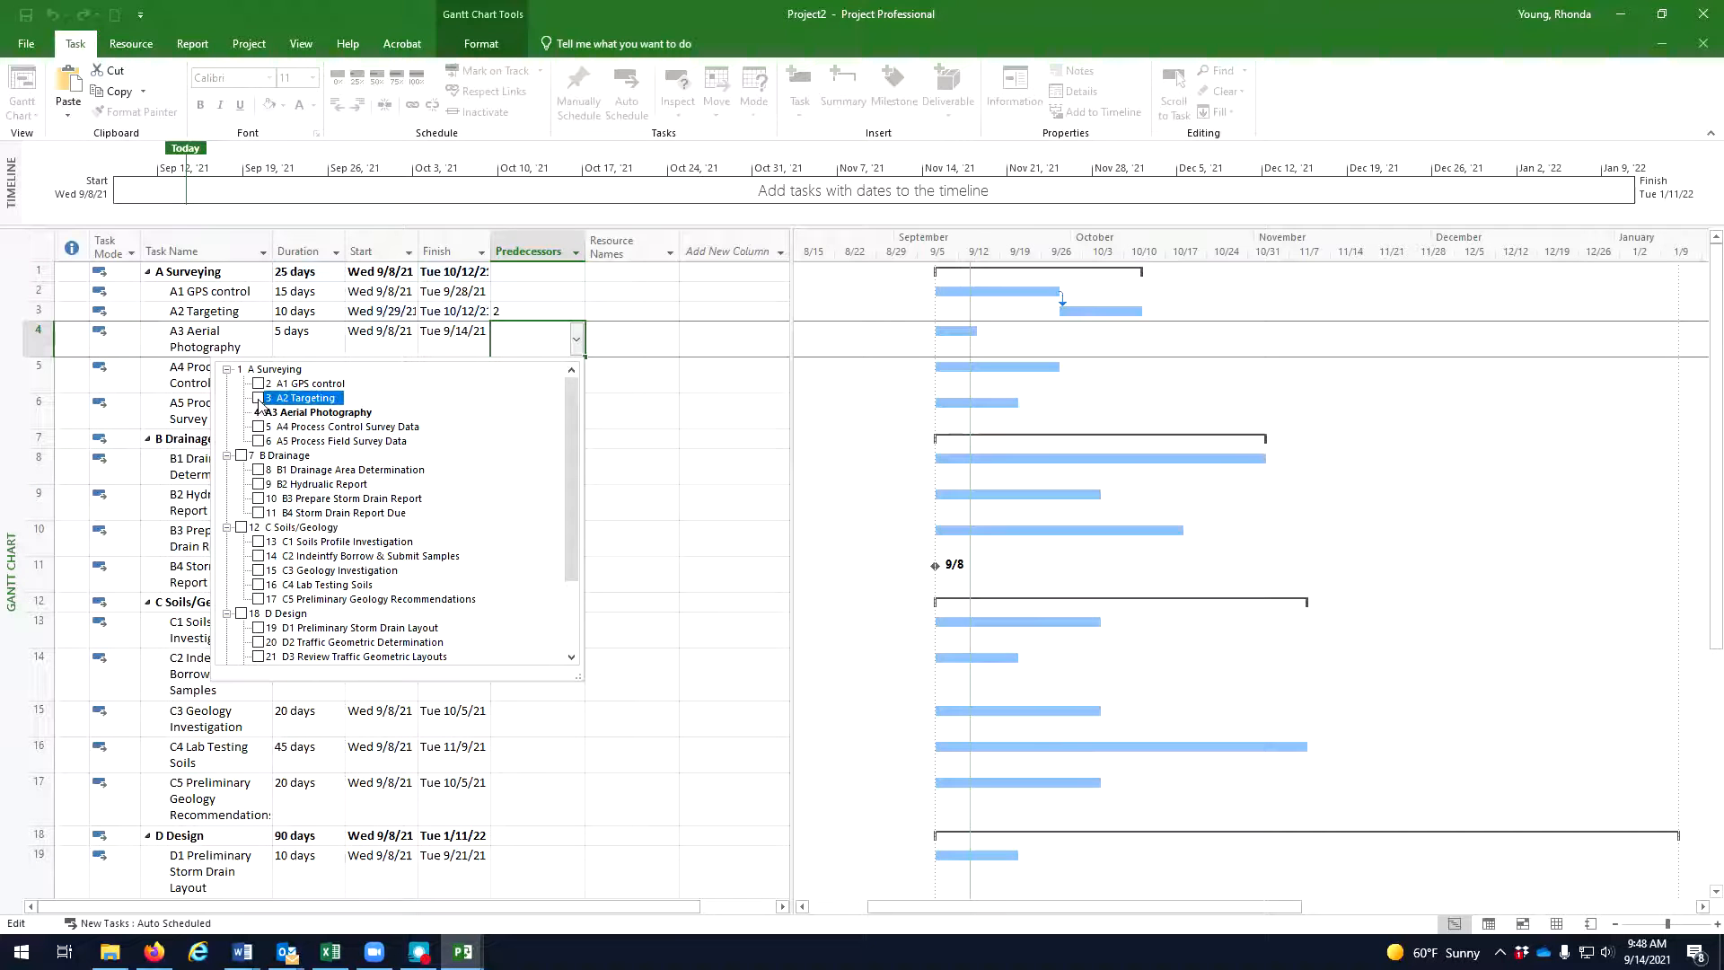
pyautogui.click(630, 485)
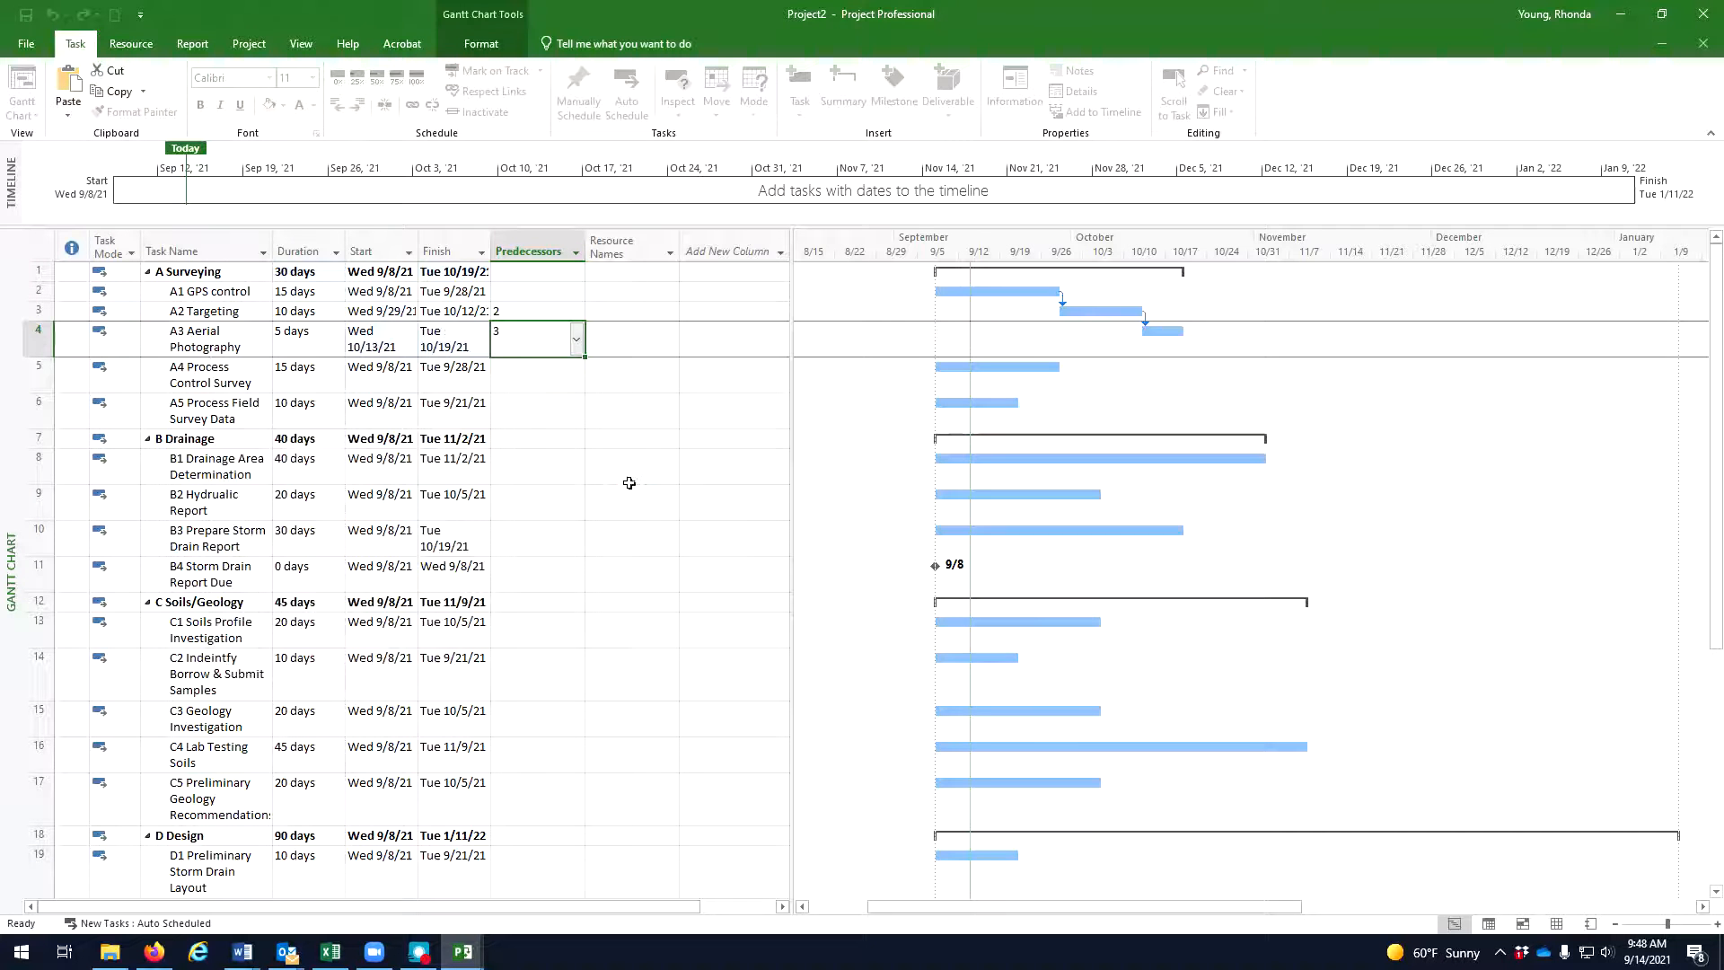
# Choose A1 GPS control as the predecessor of A4 Process Control Survey Data.
pyautogui.click(552, 375)
pyautogui.click(577, 377)
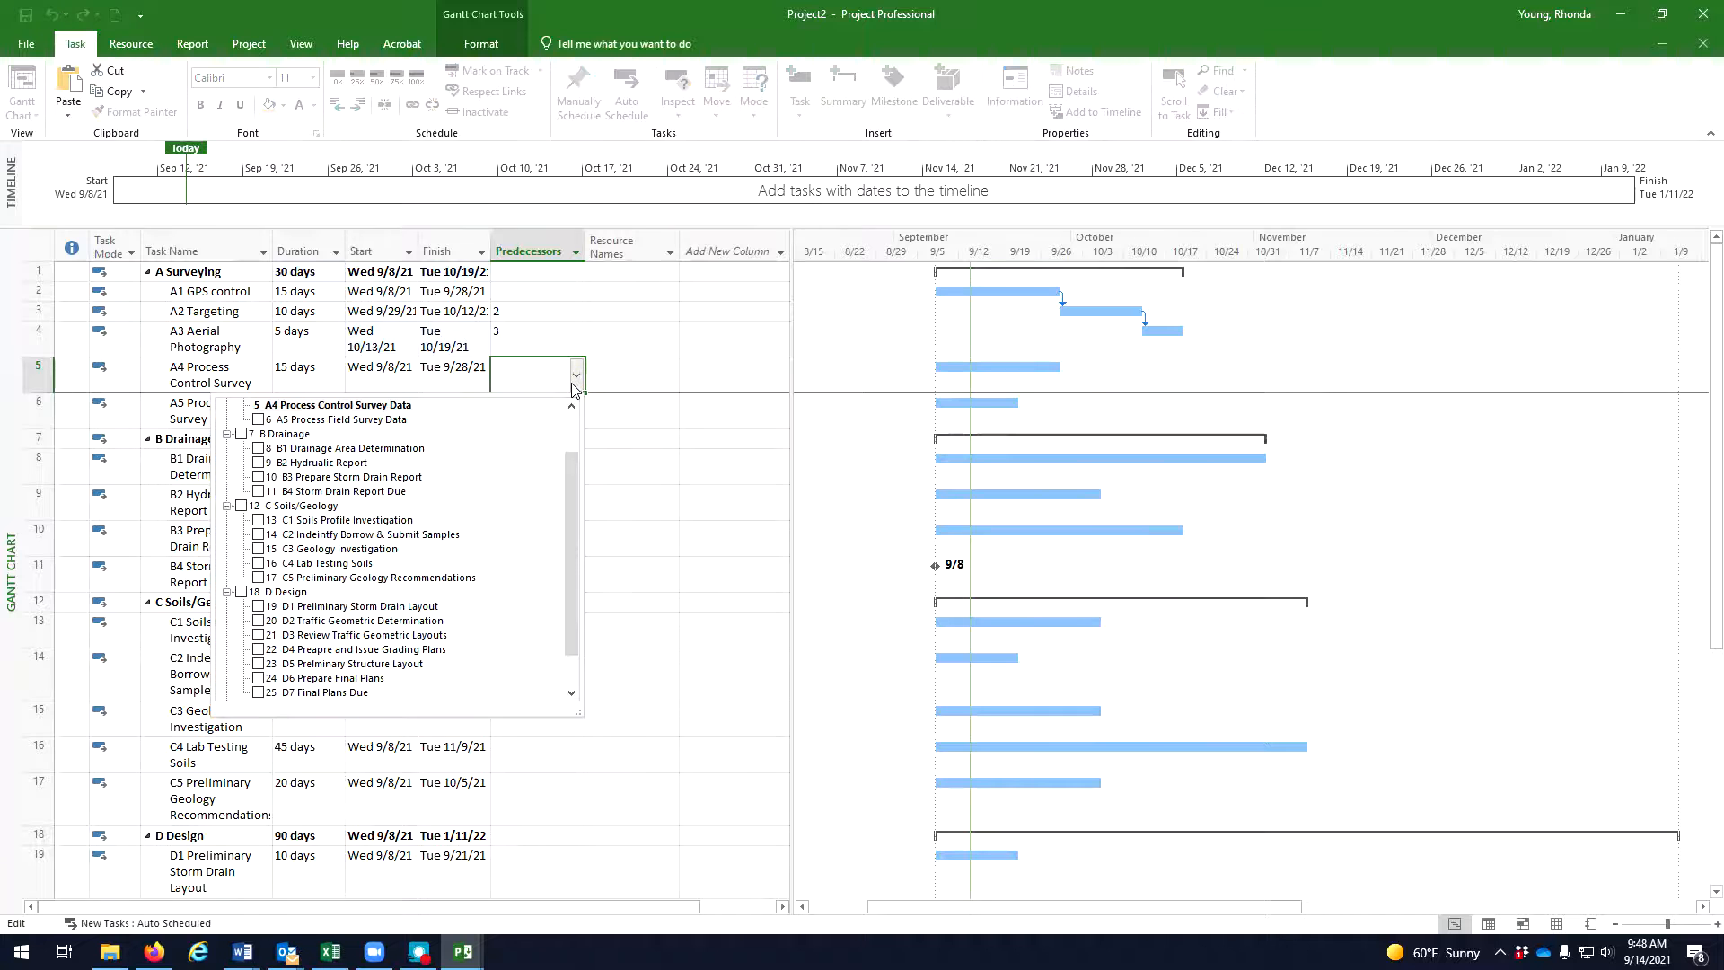
pyautogui.scroll(2, 302, 478)
pyautogui.click(260, 419)
pyautogui.click(626, 499)
# Choose A4 Process Control Survey Data as the predecessor of A5 Process Field Survey Data.
pyautogui.click(527, 417)
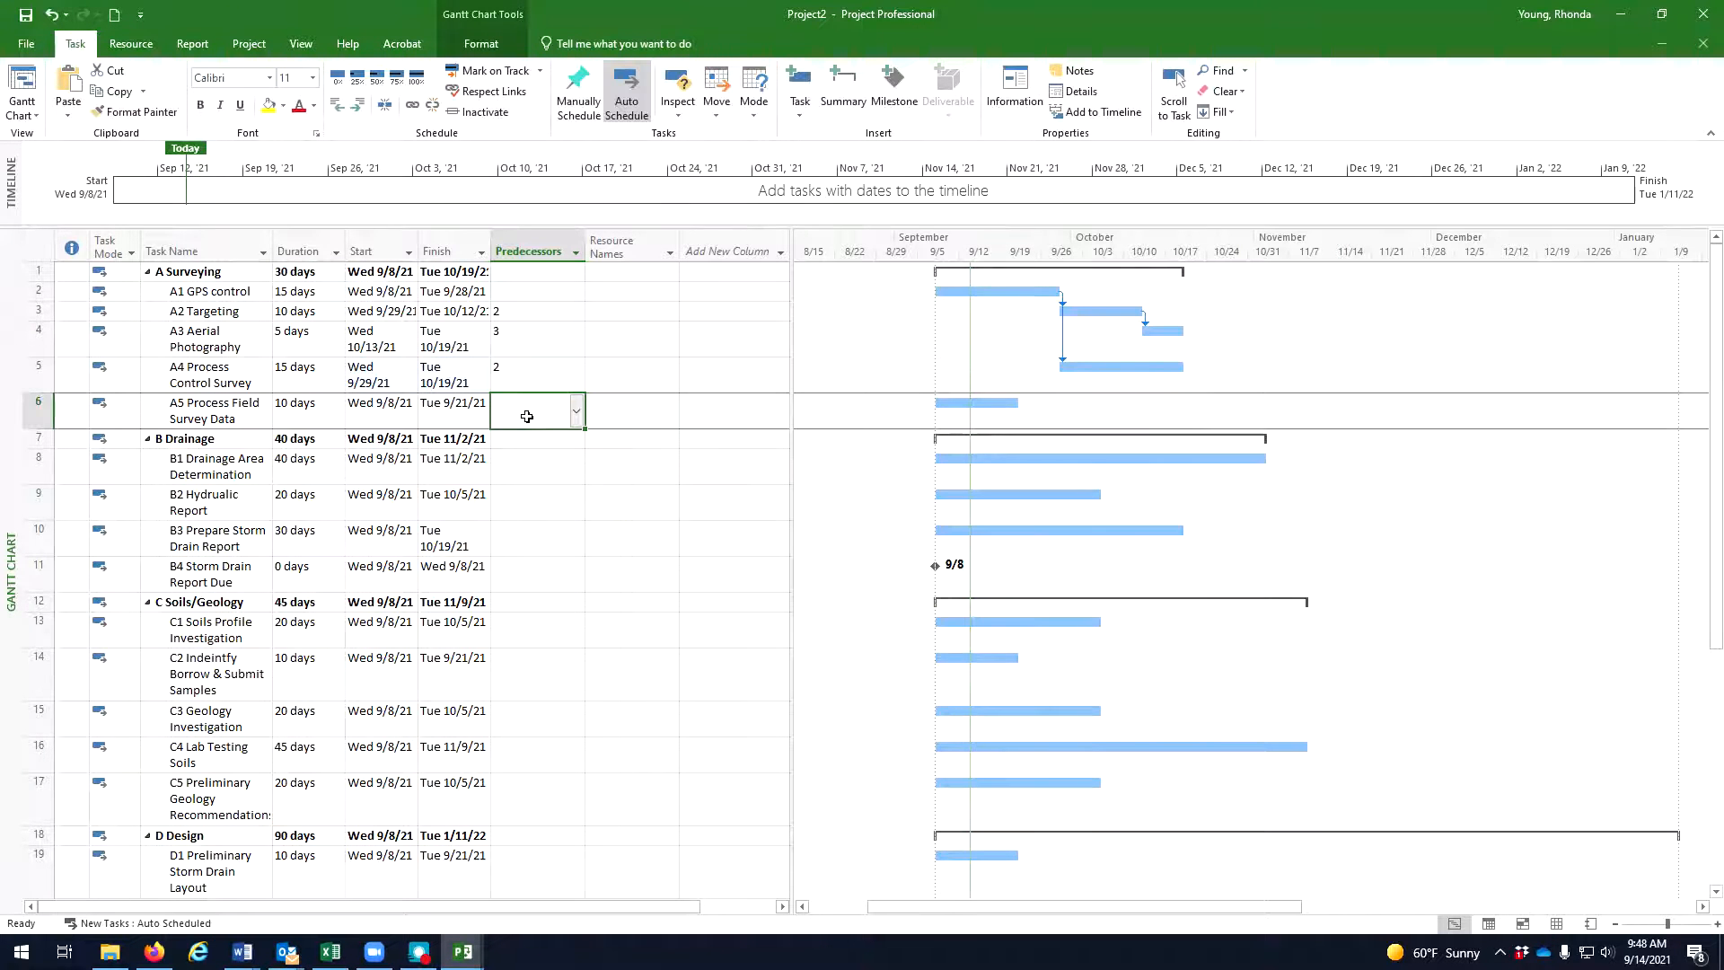
pyautogui.click(576, 410)
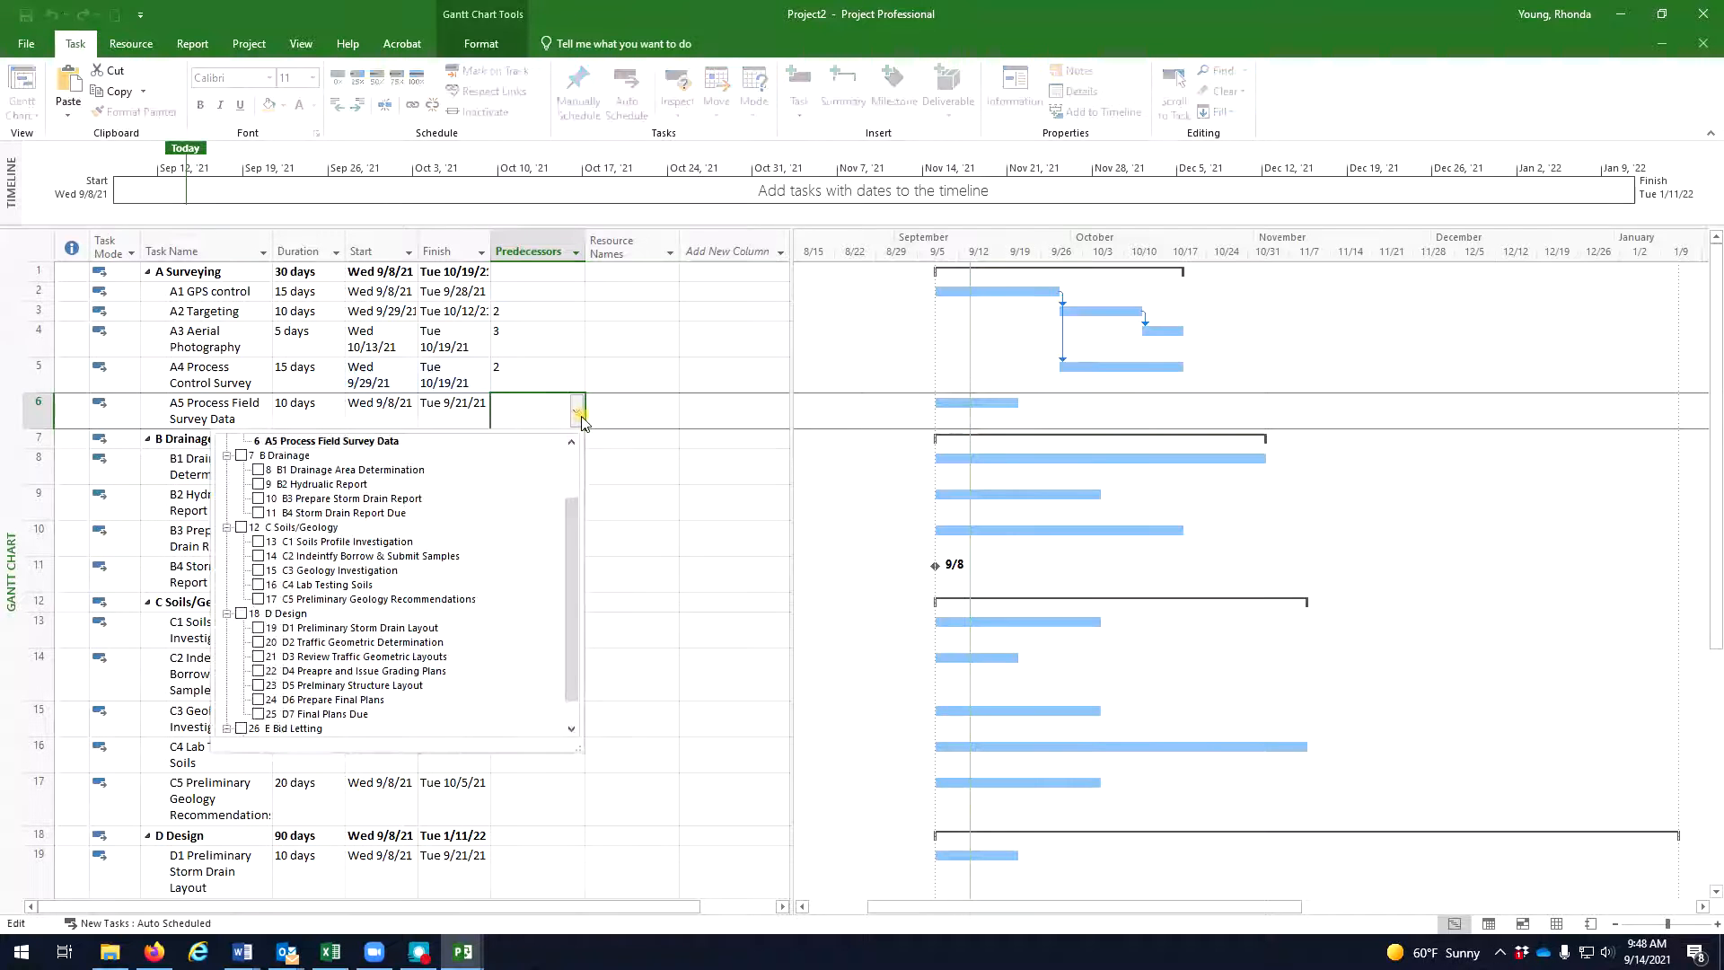
pyautogui.moveTo(569, 519); pyautogui.dragTo(569, 485)
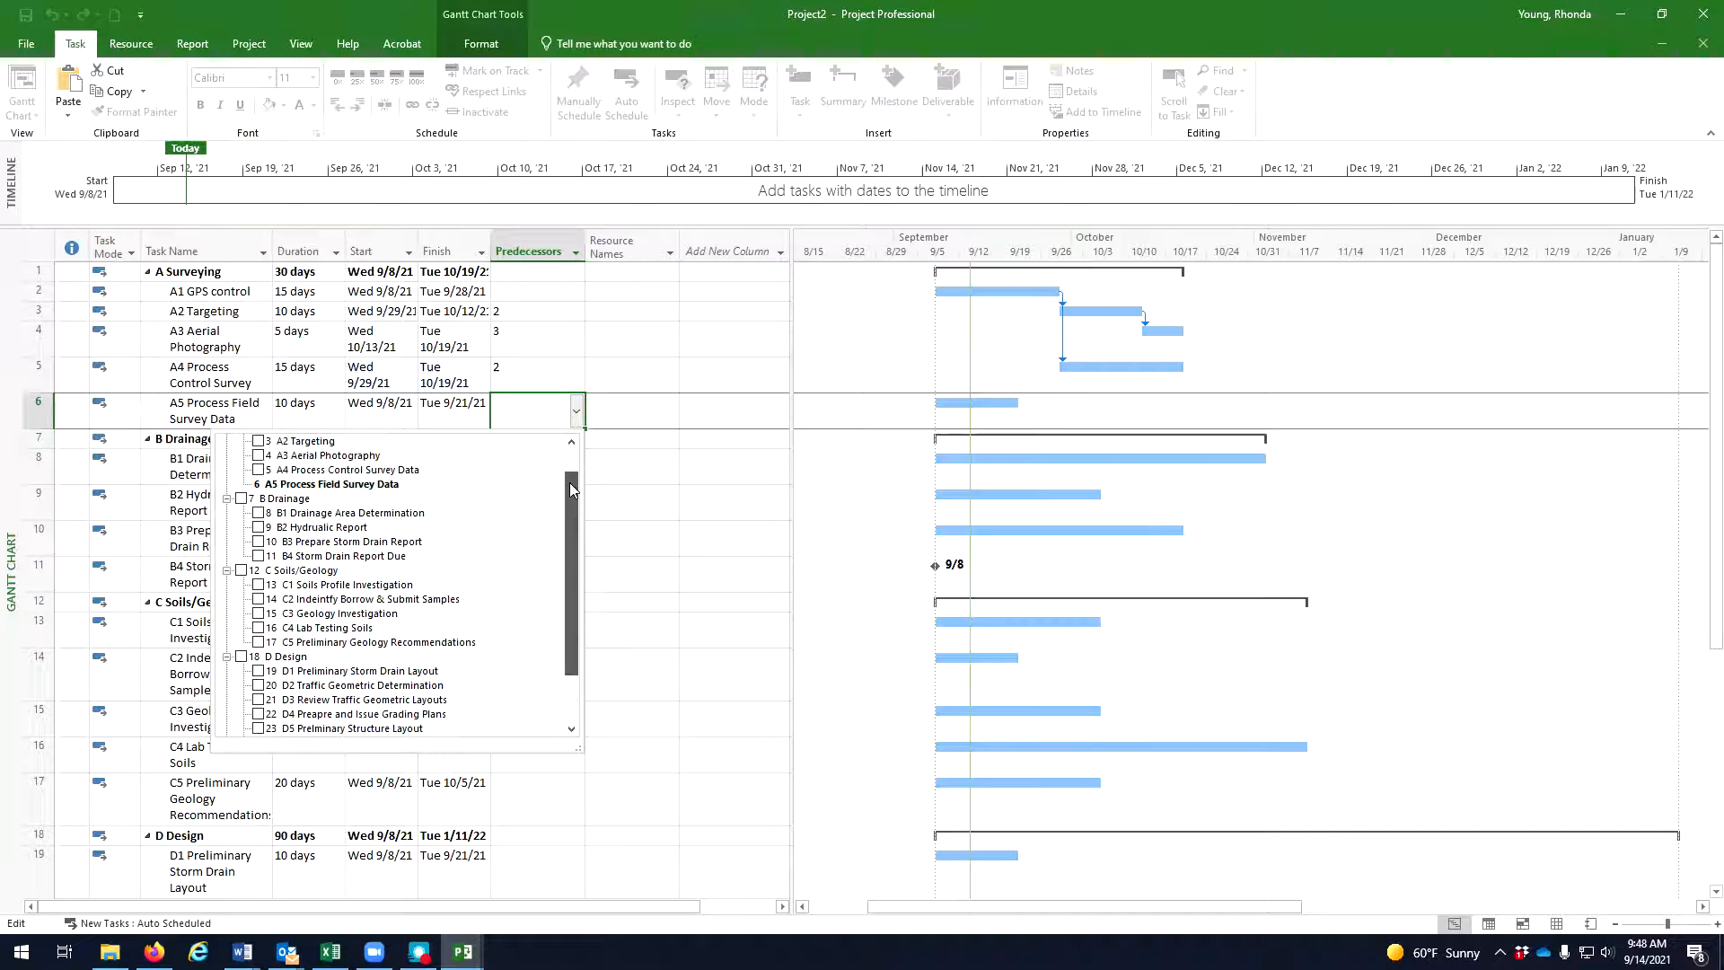
pyautogui.click(258, 470)
pyautogui.click(640, 517)
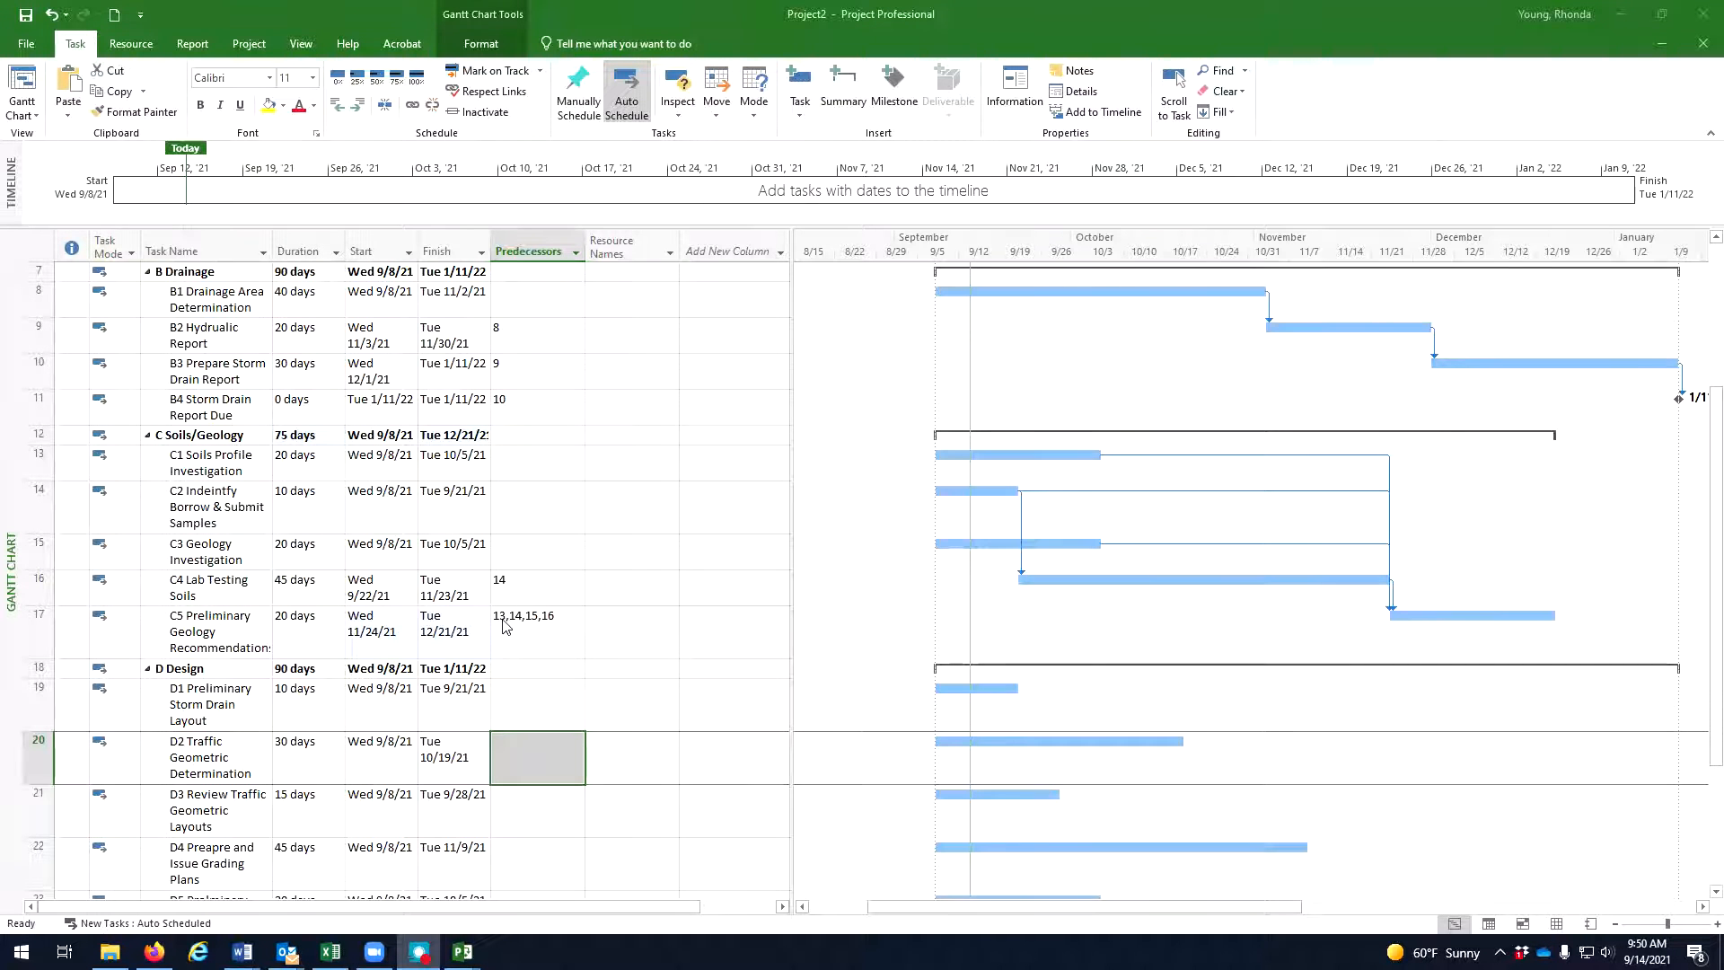
# Review which tasks are selected as predecessors of C5 Preliminary Geology Recommendations, leaving the selection as it is.
pyautogui.click(531, 636)
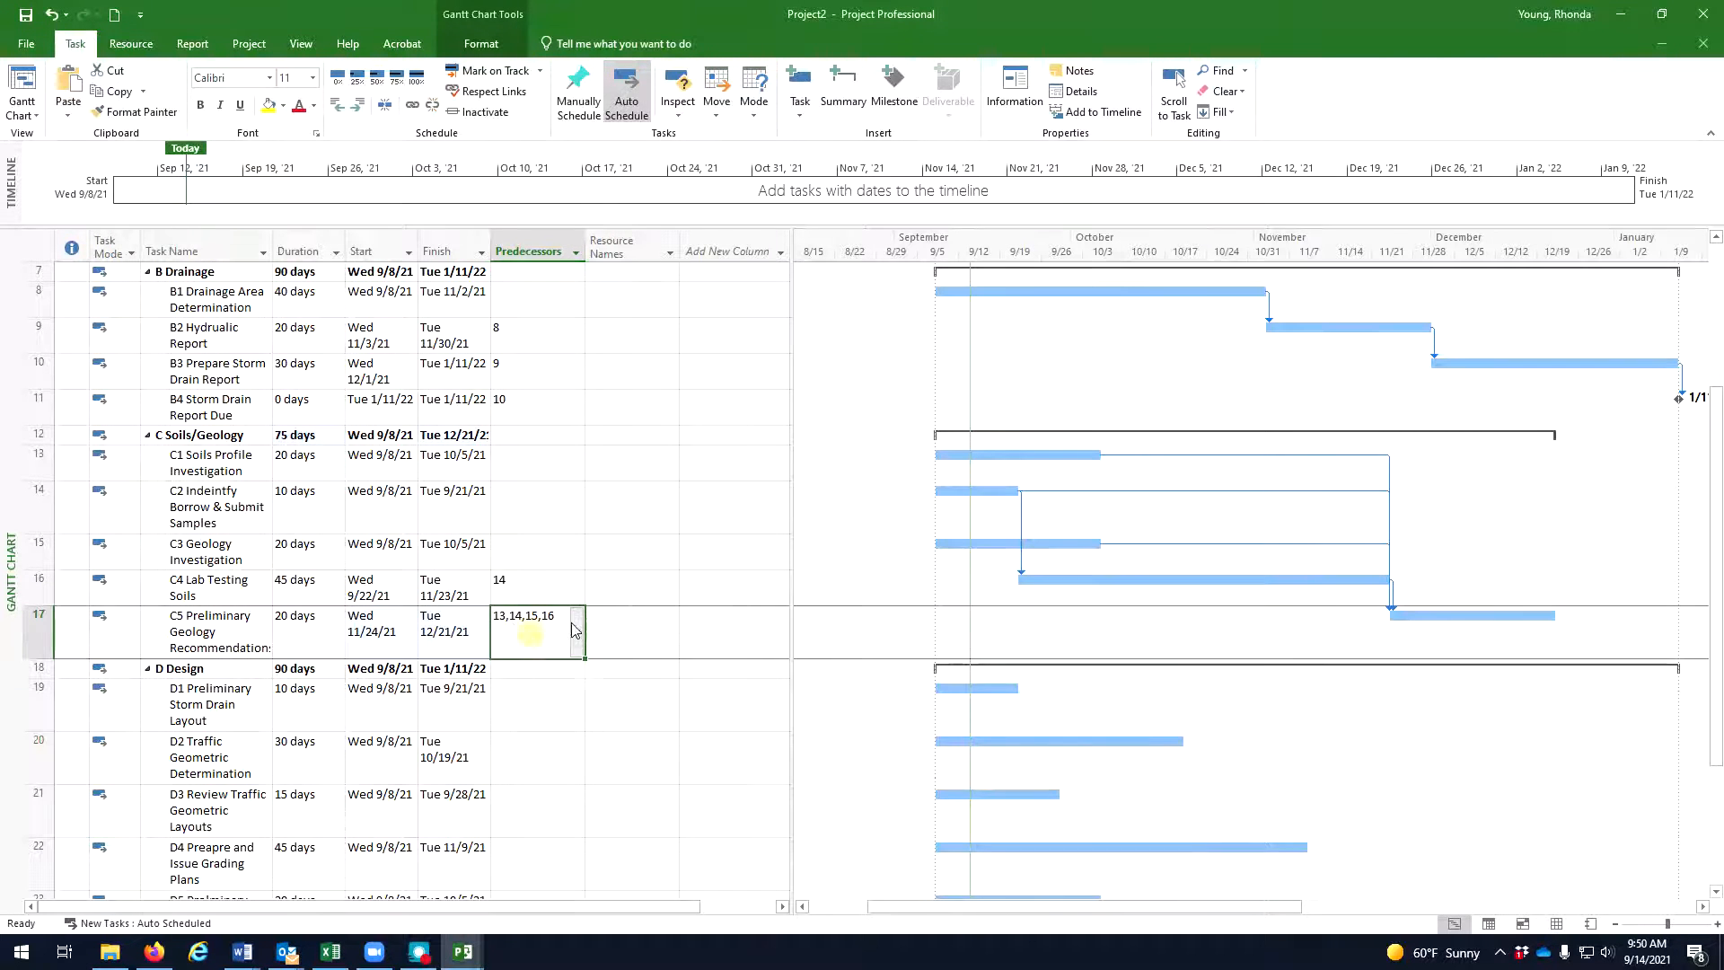
pyautogui.click(576, 632)
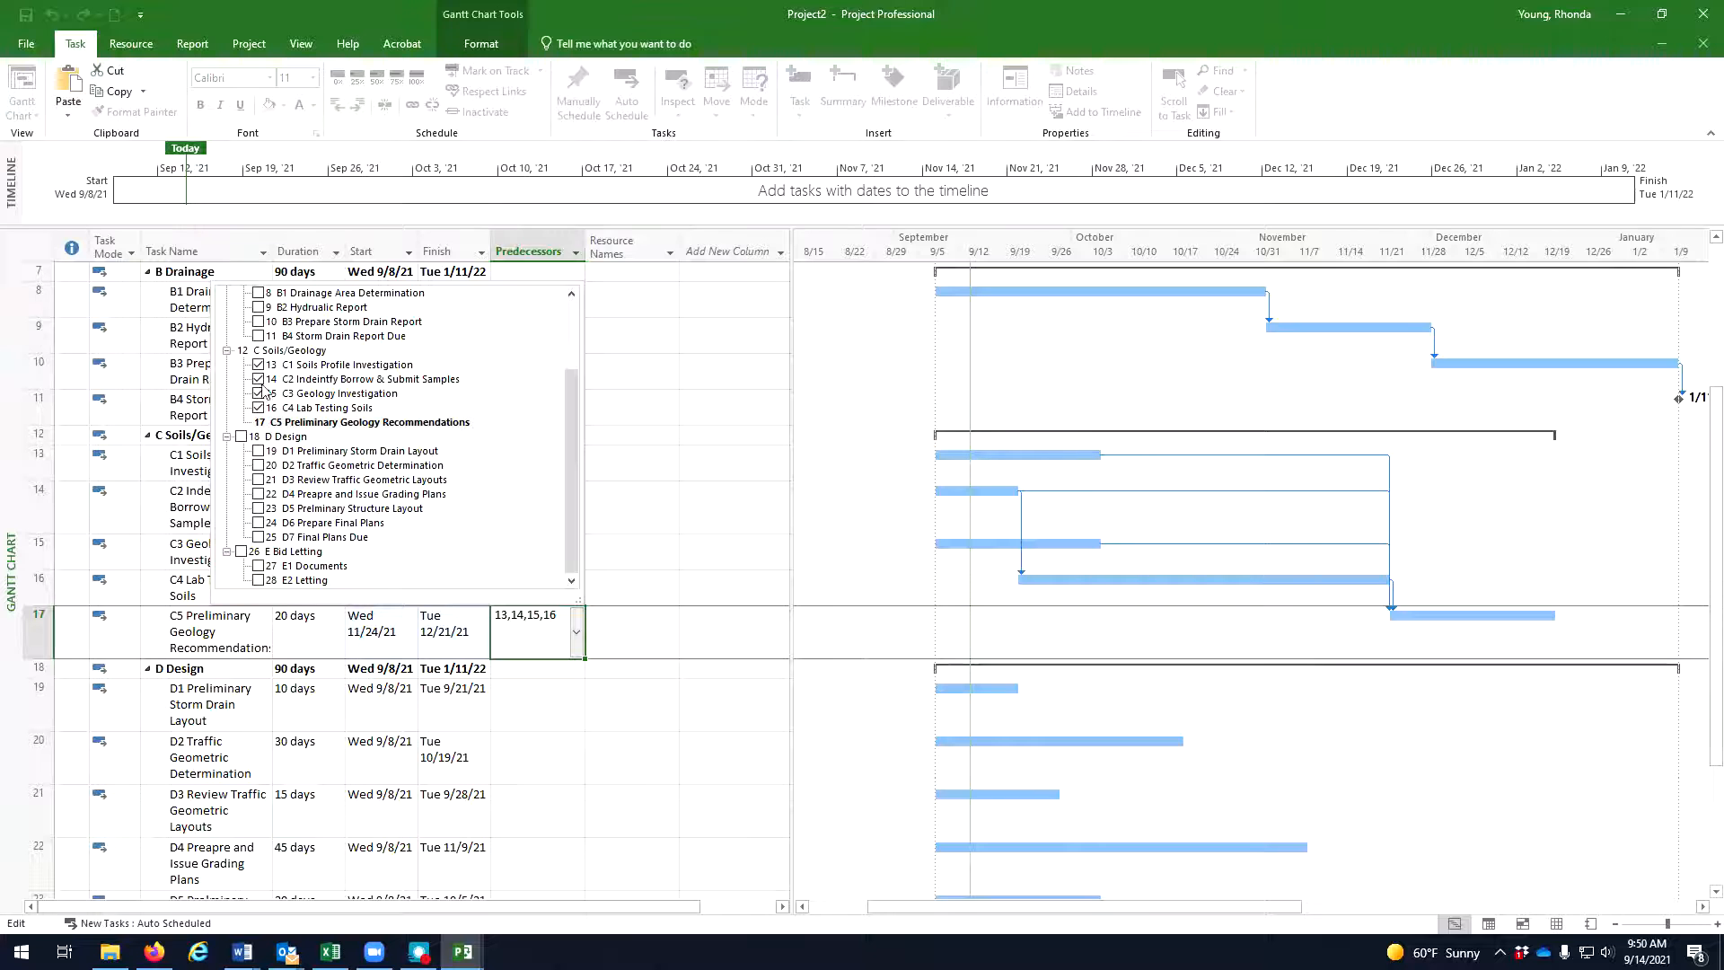
pyautogui.click(635, 562)
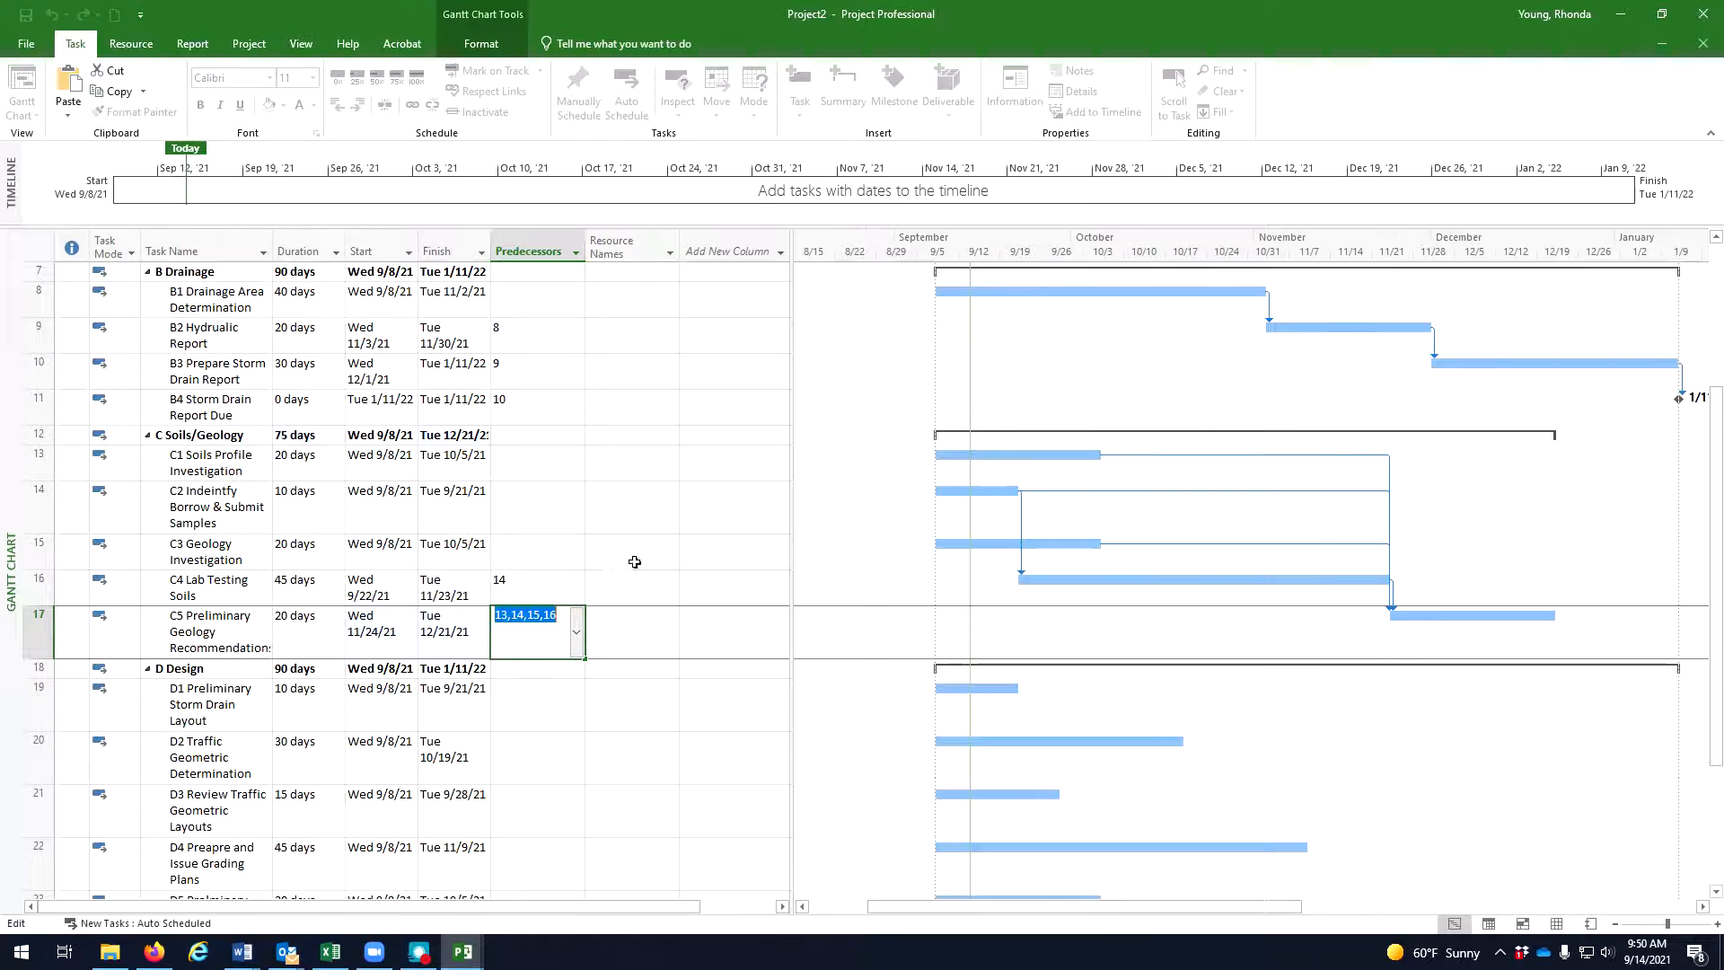
# Choose the summary tasks A Surveying, B Drainage and C Soils/Geology as predecessors of D Design.
pyautogui.click(513, 674)
pyautogui.scroll(3, 517, 686)
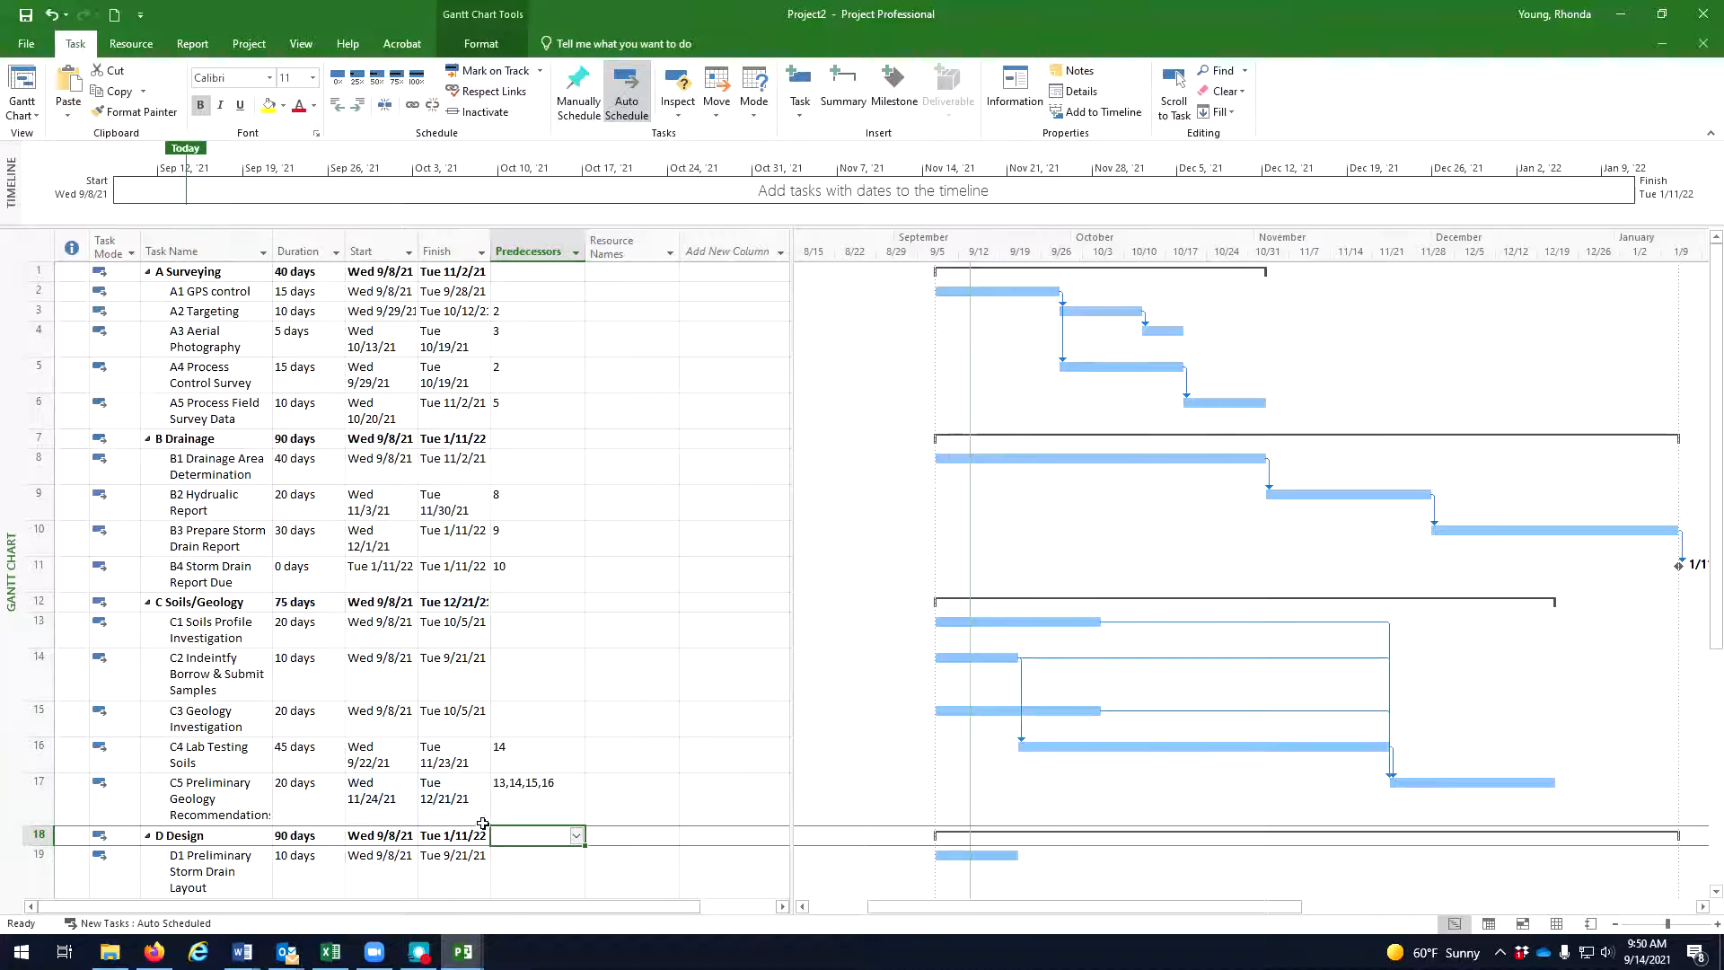
pyautogui.click(575, 836)
pyautogui.moveTo(575, 736); pyautogui.dragTo(564, 606)
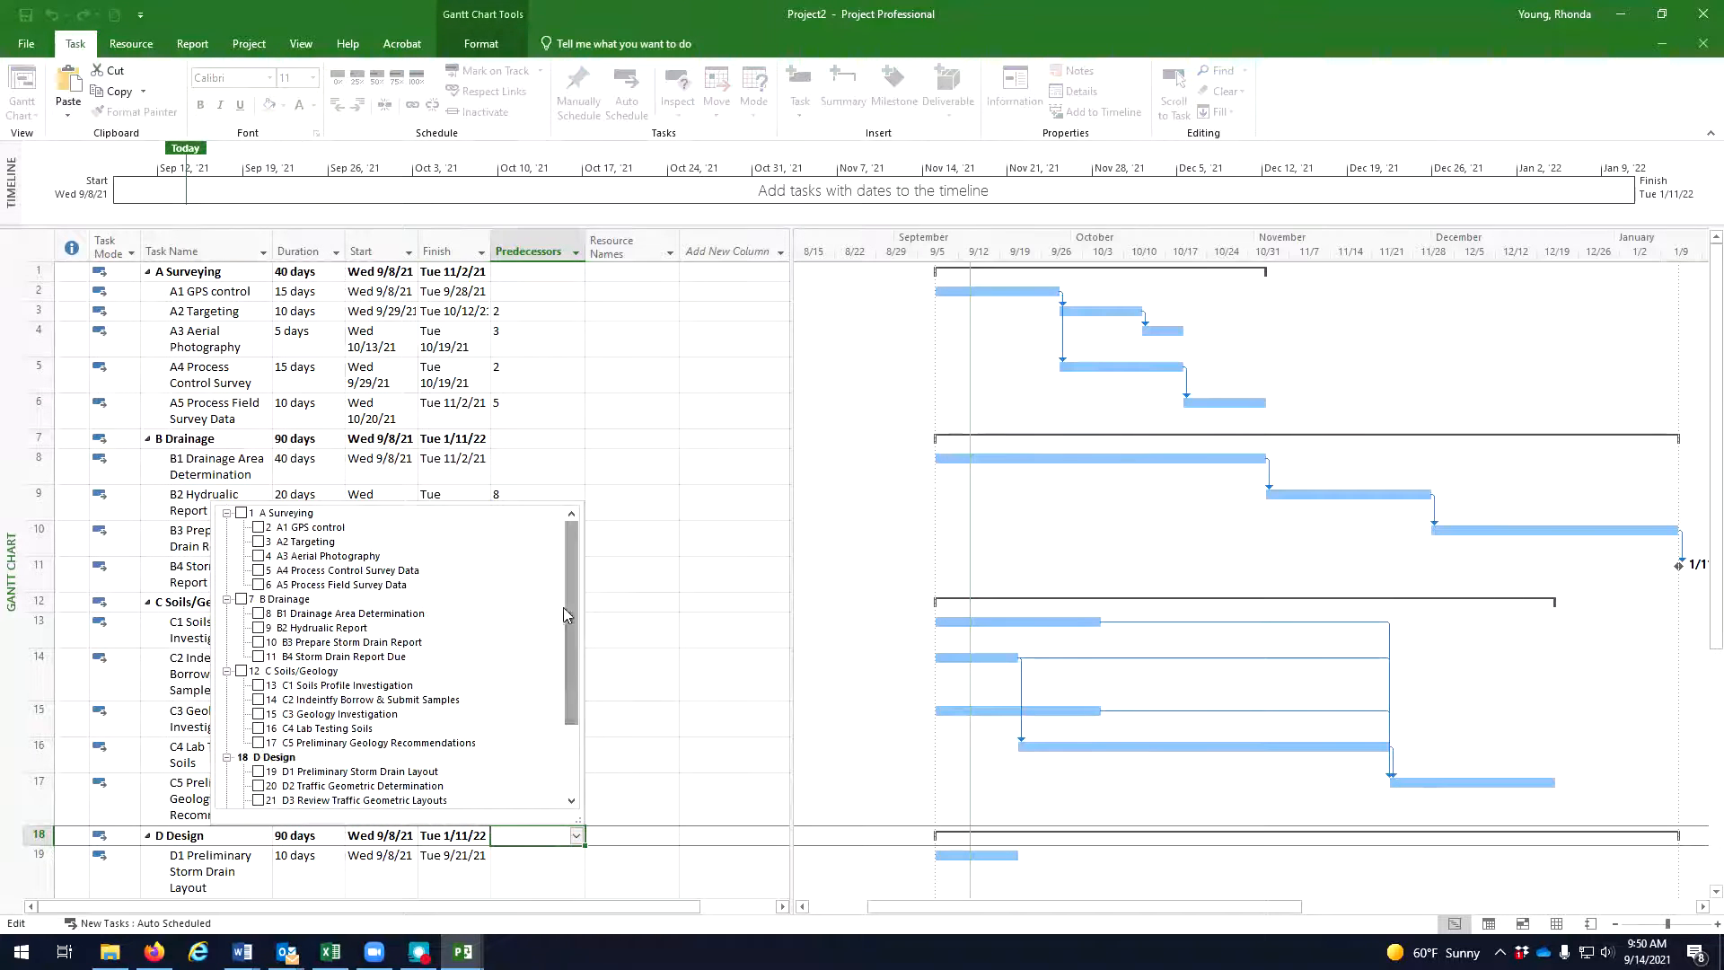
pyautogui.click(243, 516)
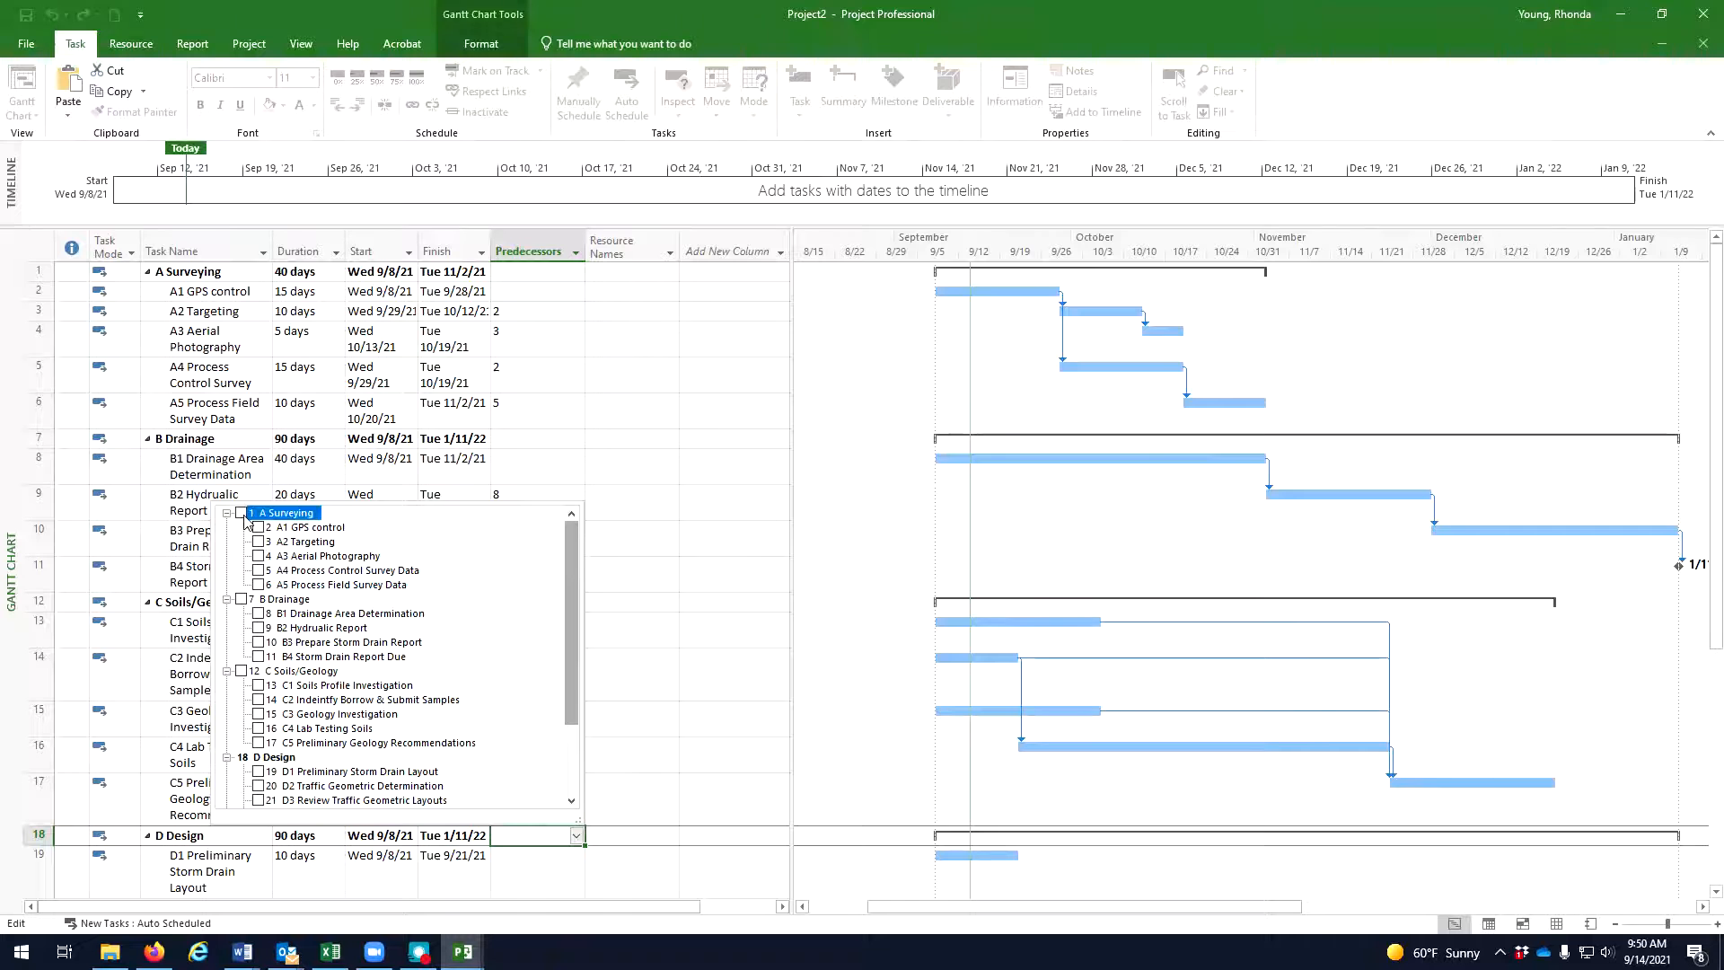
pyautogui.click(241, 598)
pyautogui.click(240, 671)
pyautogui.click(669, 724)
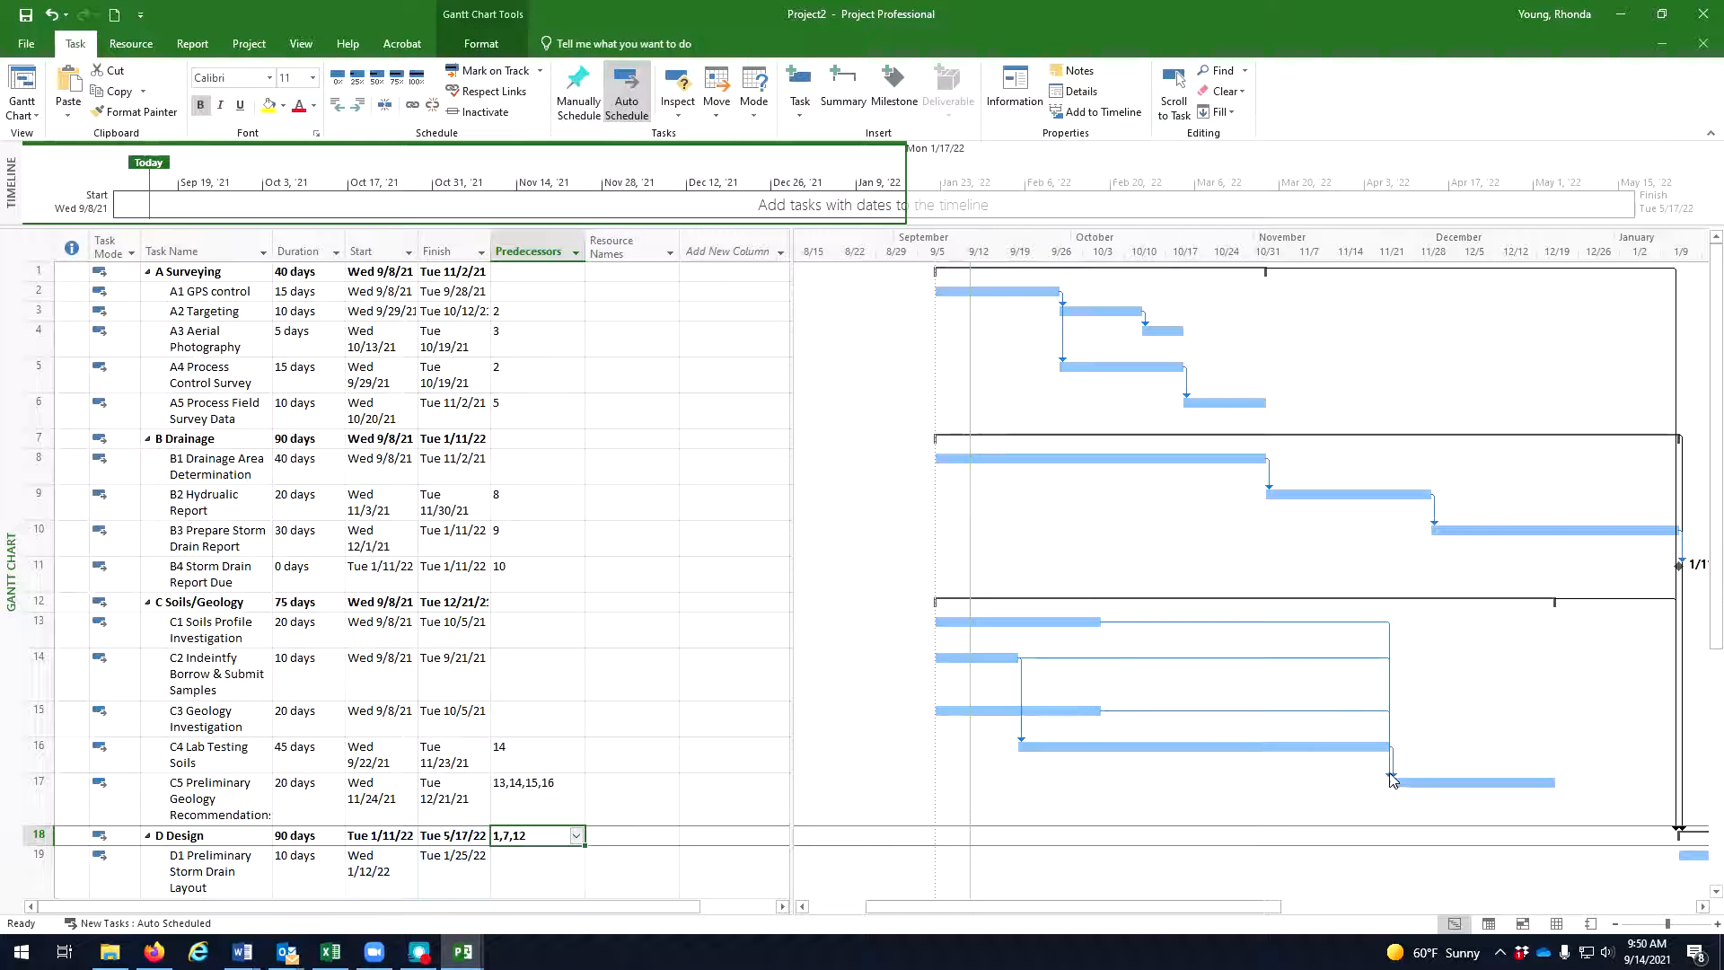
# Examine the Gantt bars and links of the whole schedule, from the Surveying tasks through D Design to E2 Letting.
pyautogui.scroll(-1, 890, 836)
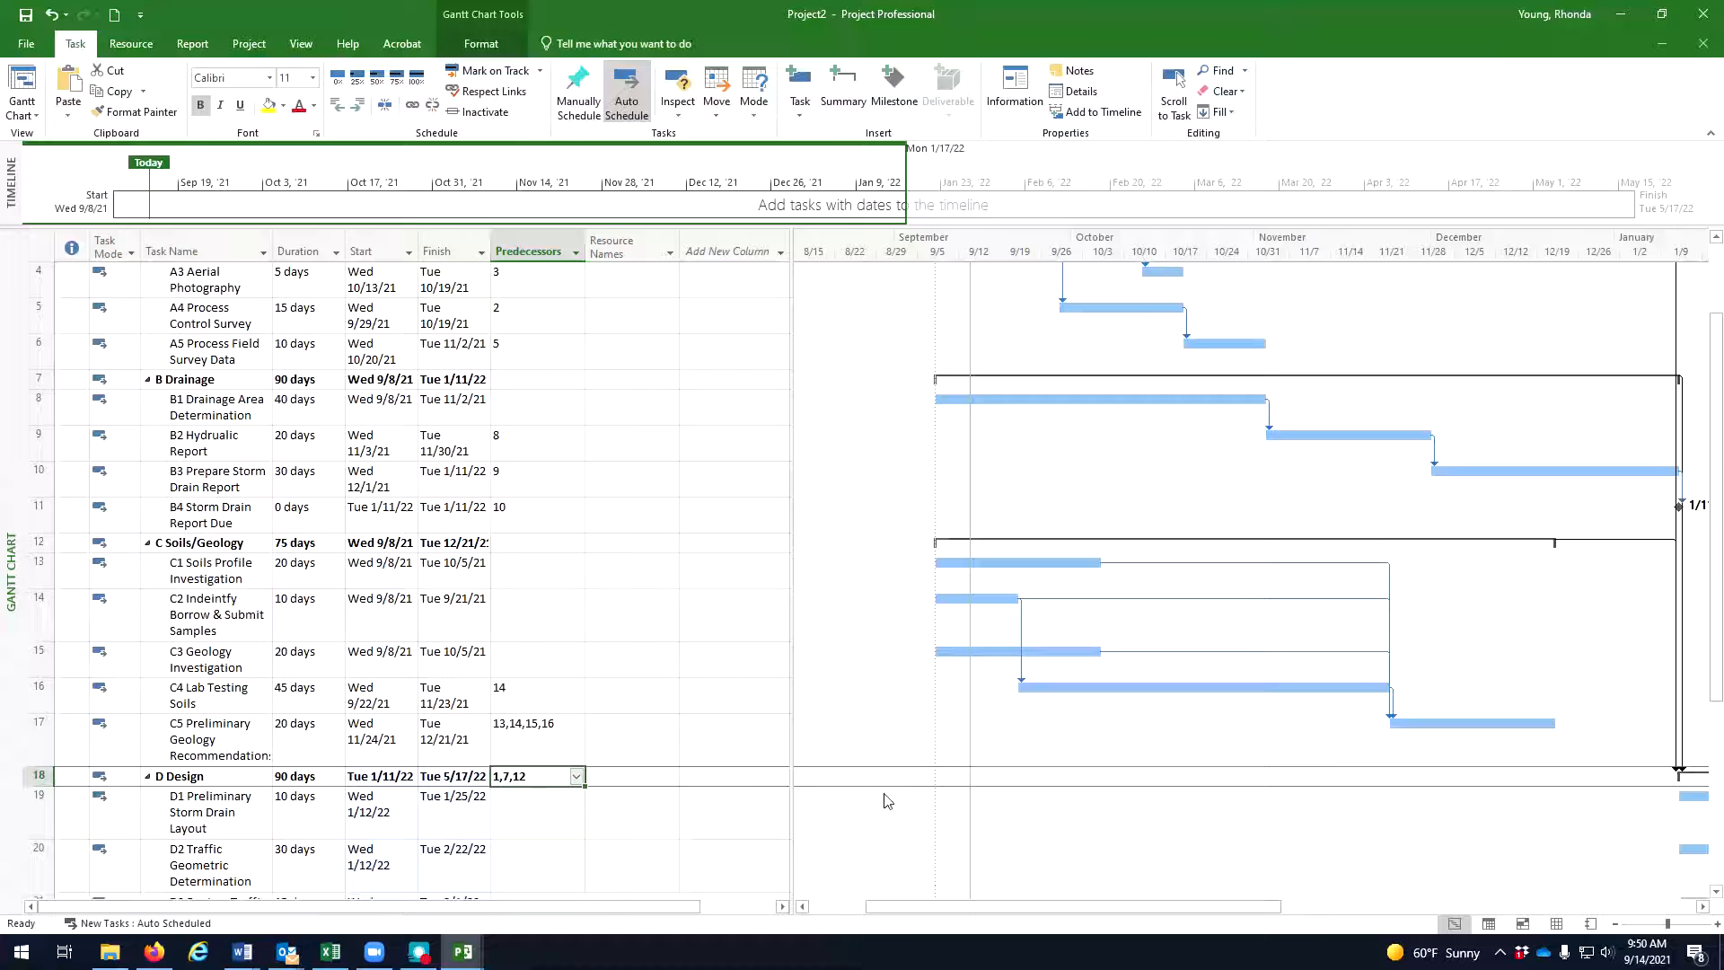
pyautogui.scroll(1, 1587, 743)
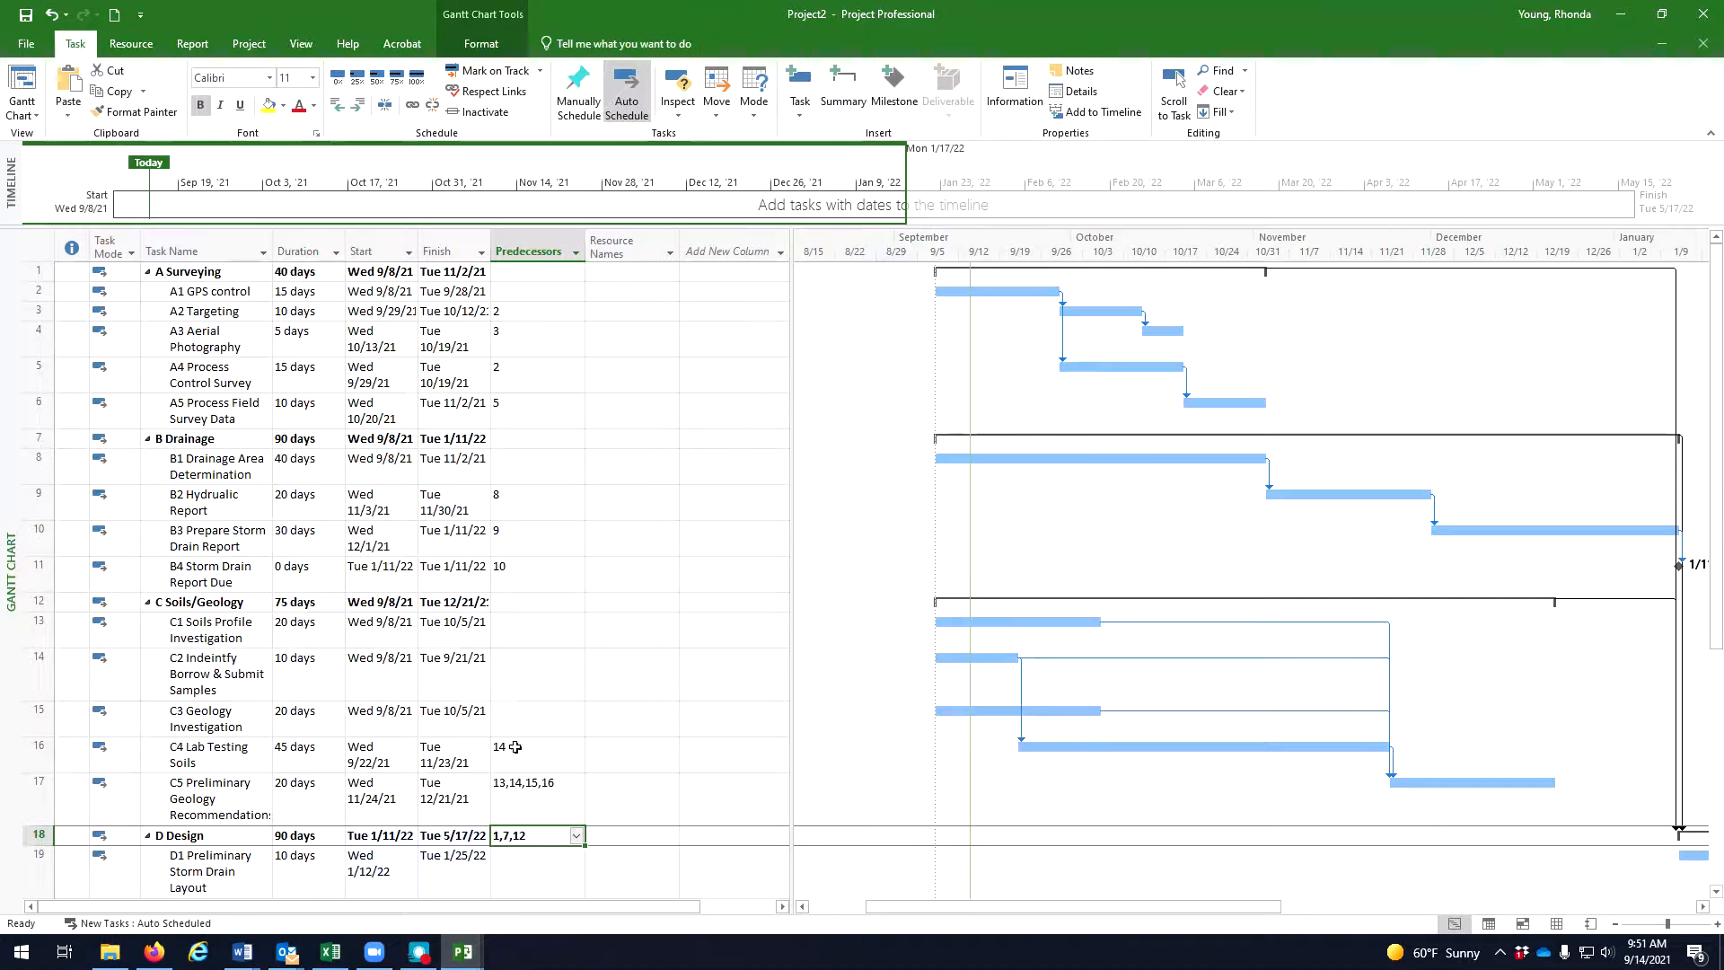
pyautogui.scroll(-4, 527, 725)
pyautogui.scroll(-1, 527, 725)
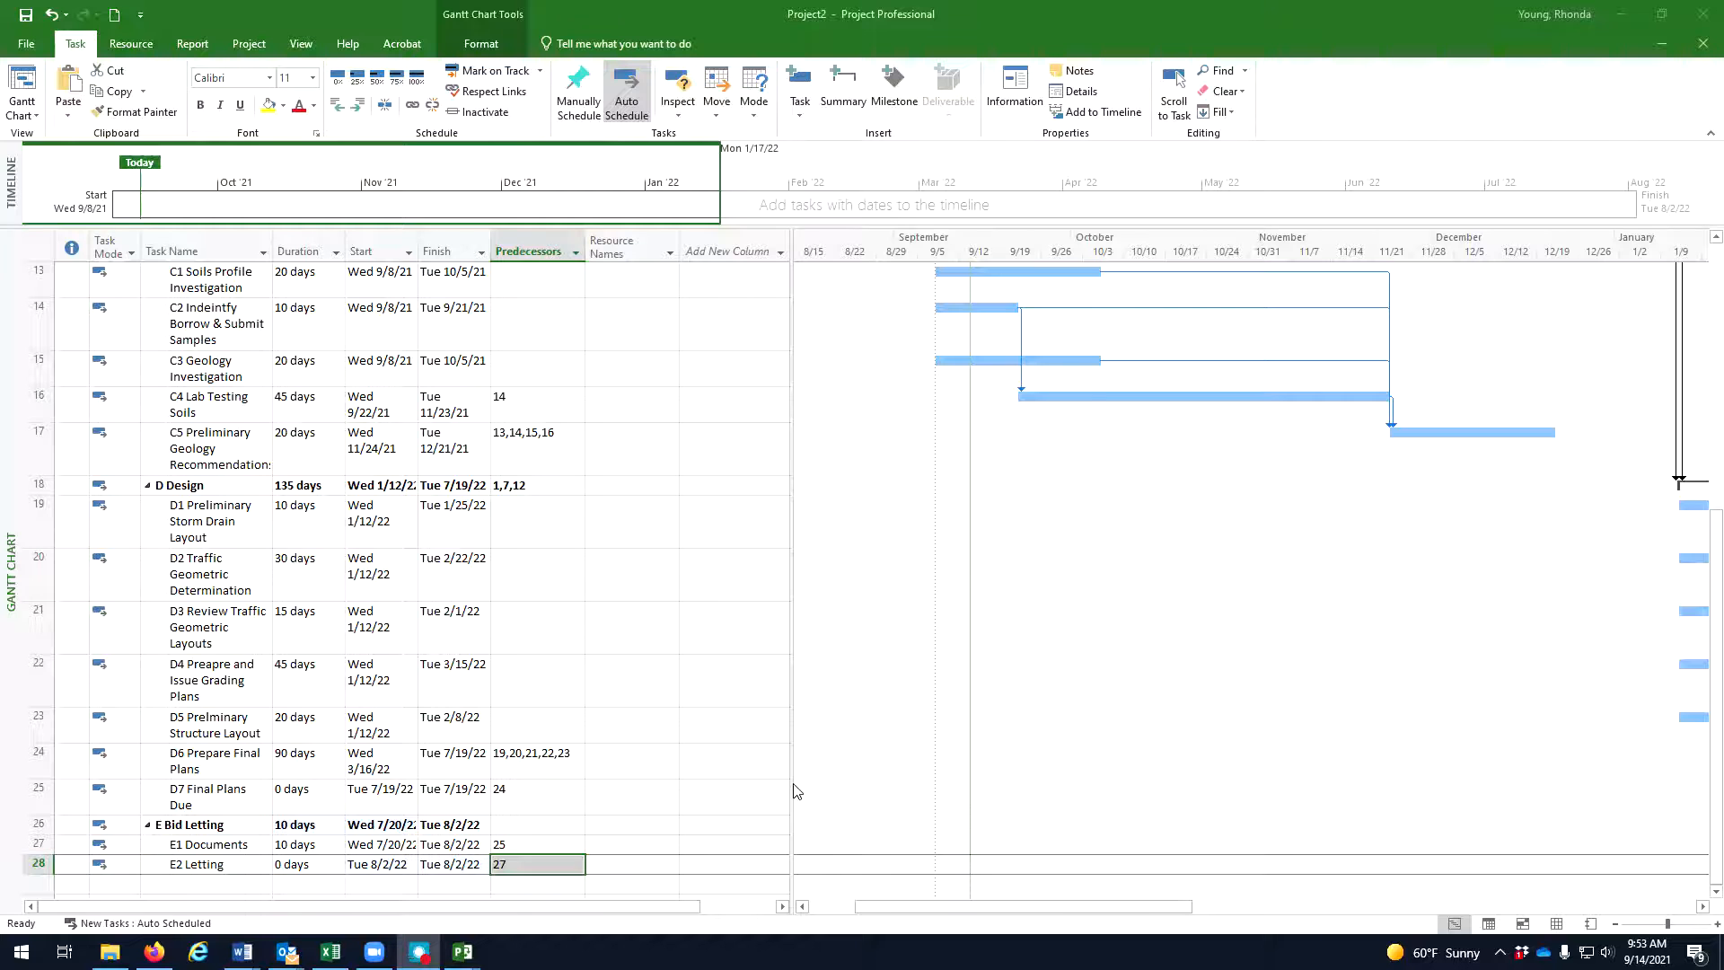
pyautogui.moveTo(936, 907); pyautogui.dragTo(1165, 919)
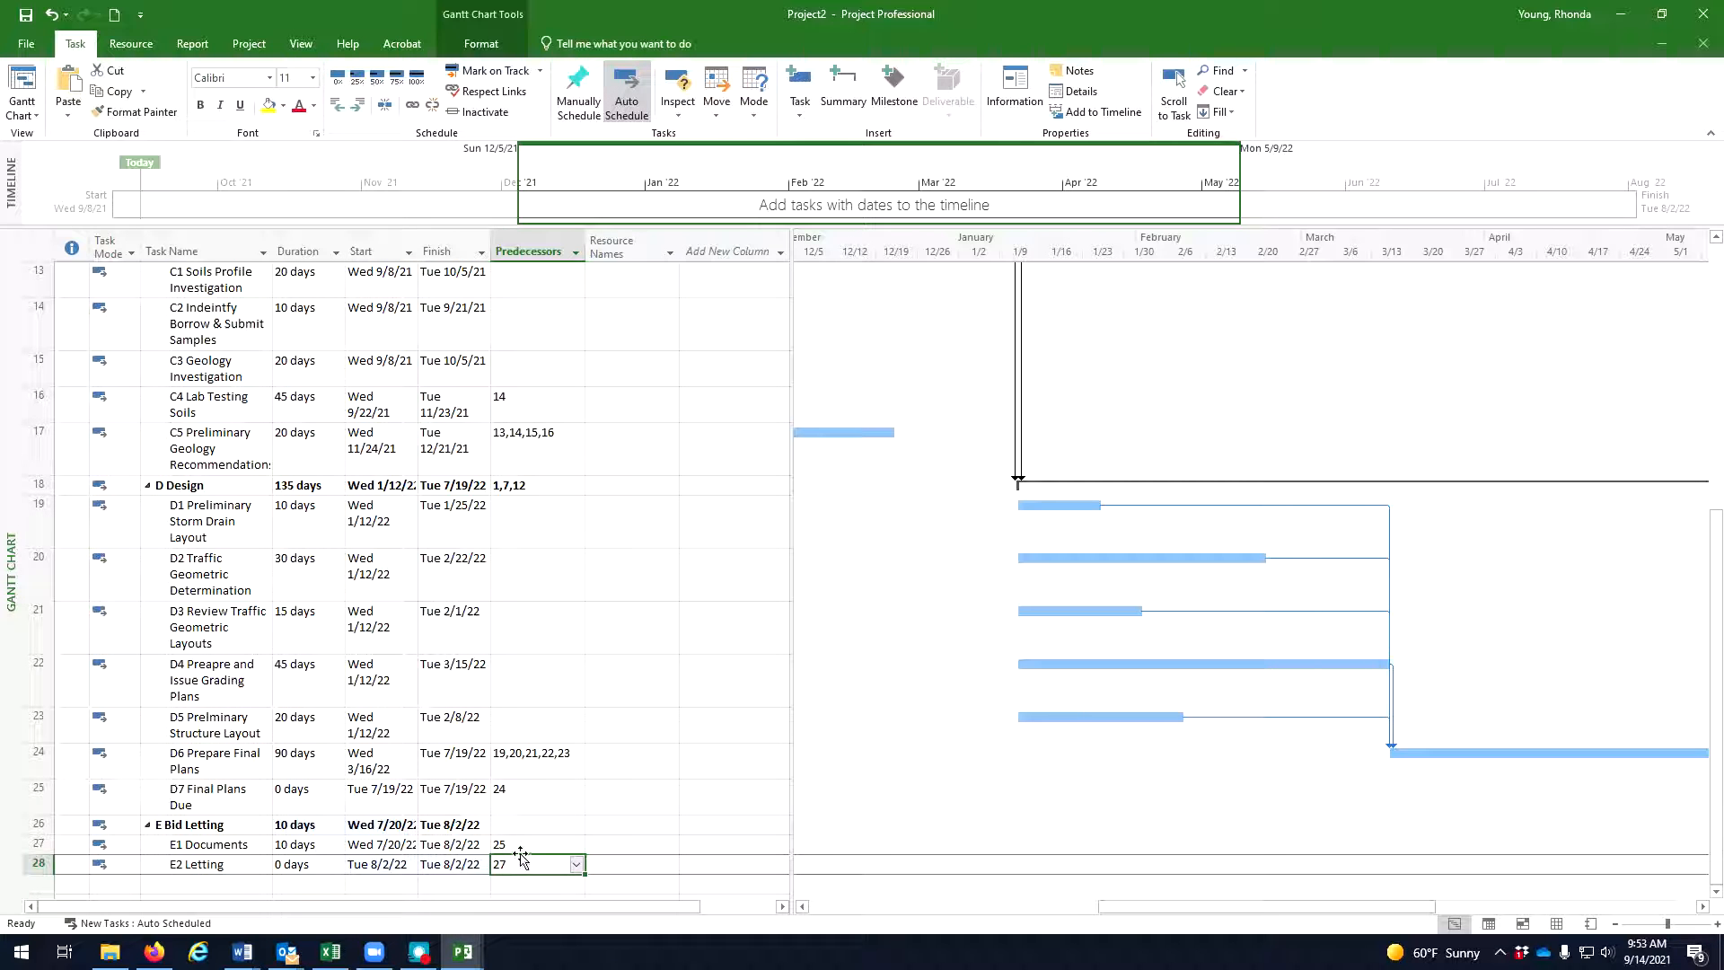
pyautogui.scroll(2, 1093, 799)
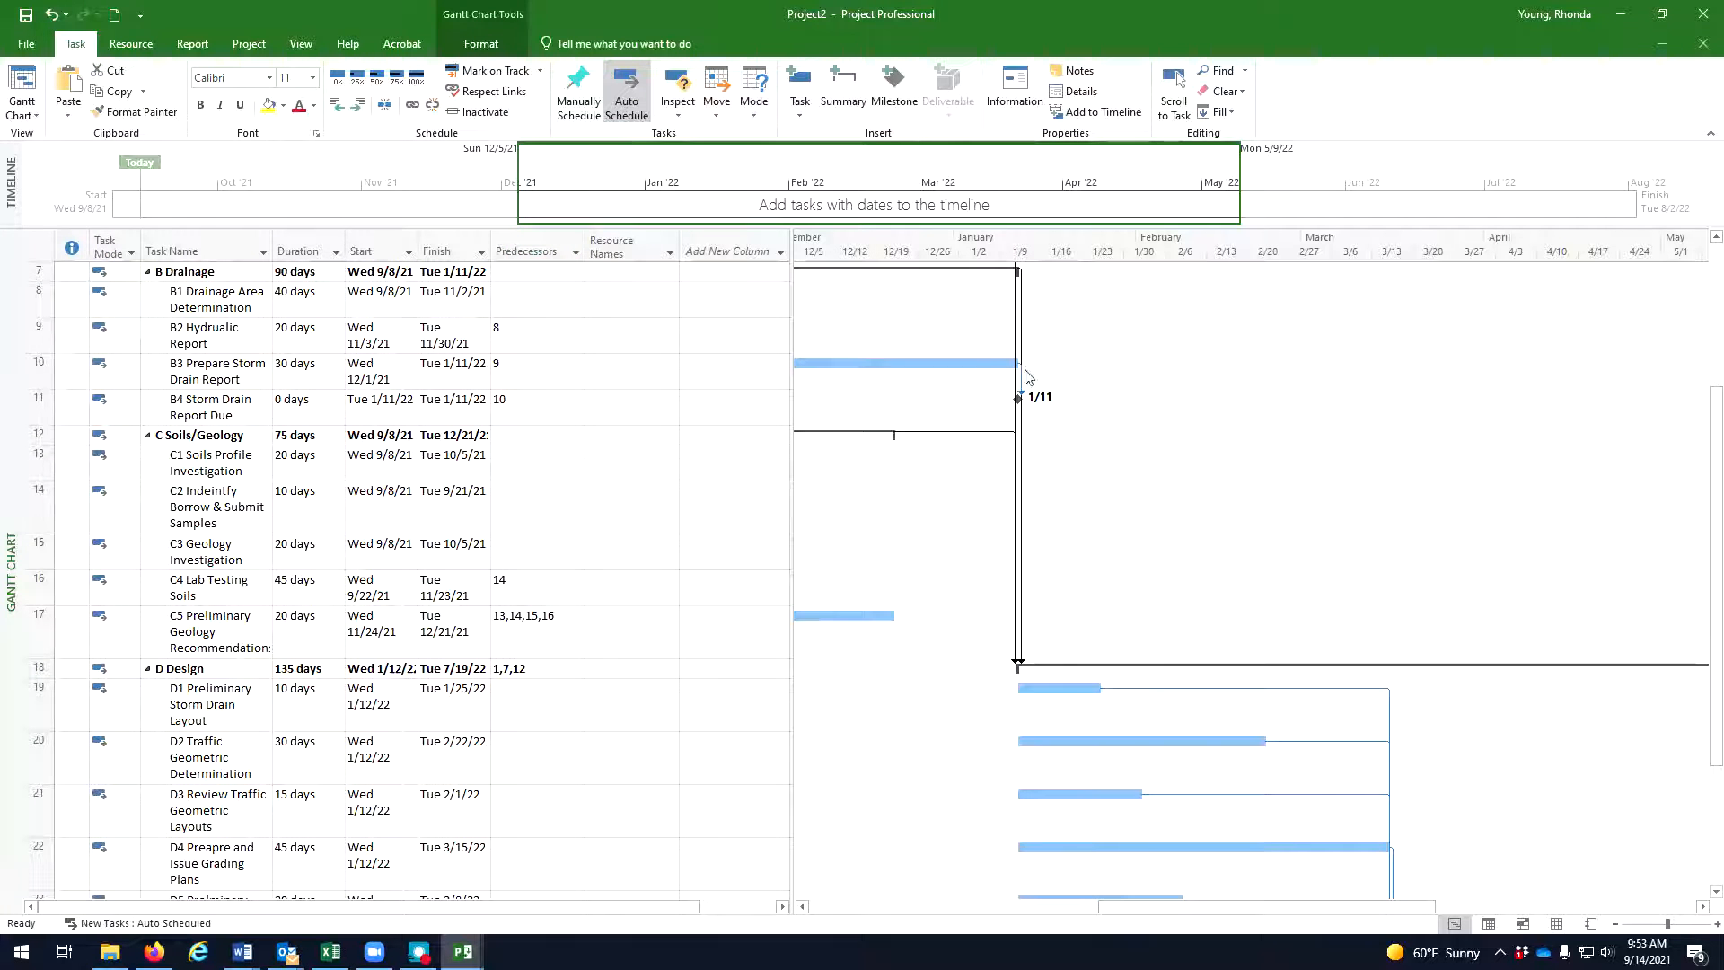
pyautogui.moveTo(1142, 913); pyautogui.dragTo(1483, 920)
pyautogui.scroll(-3, 1035, 747)
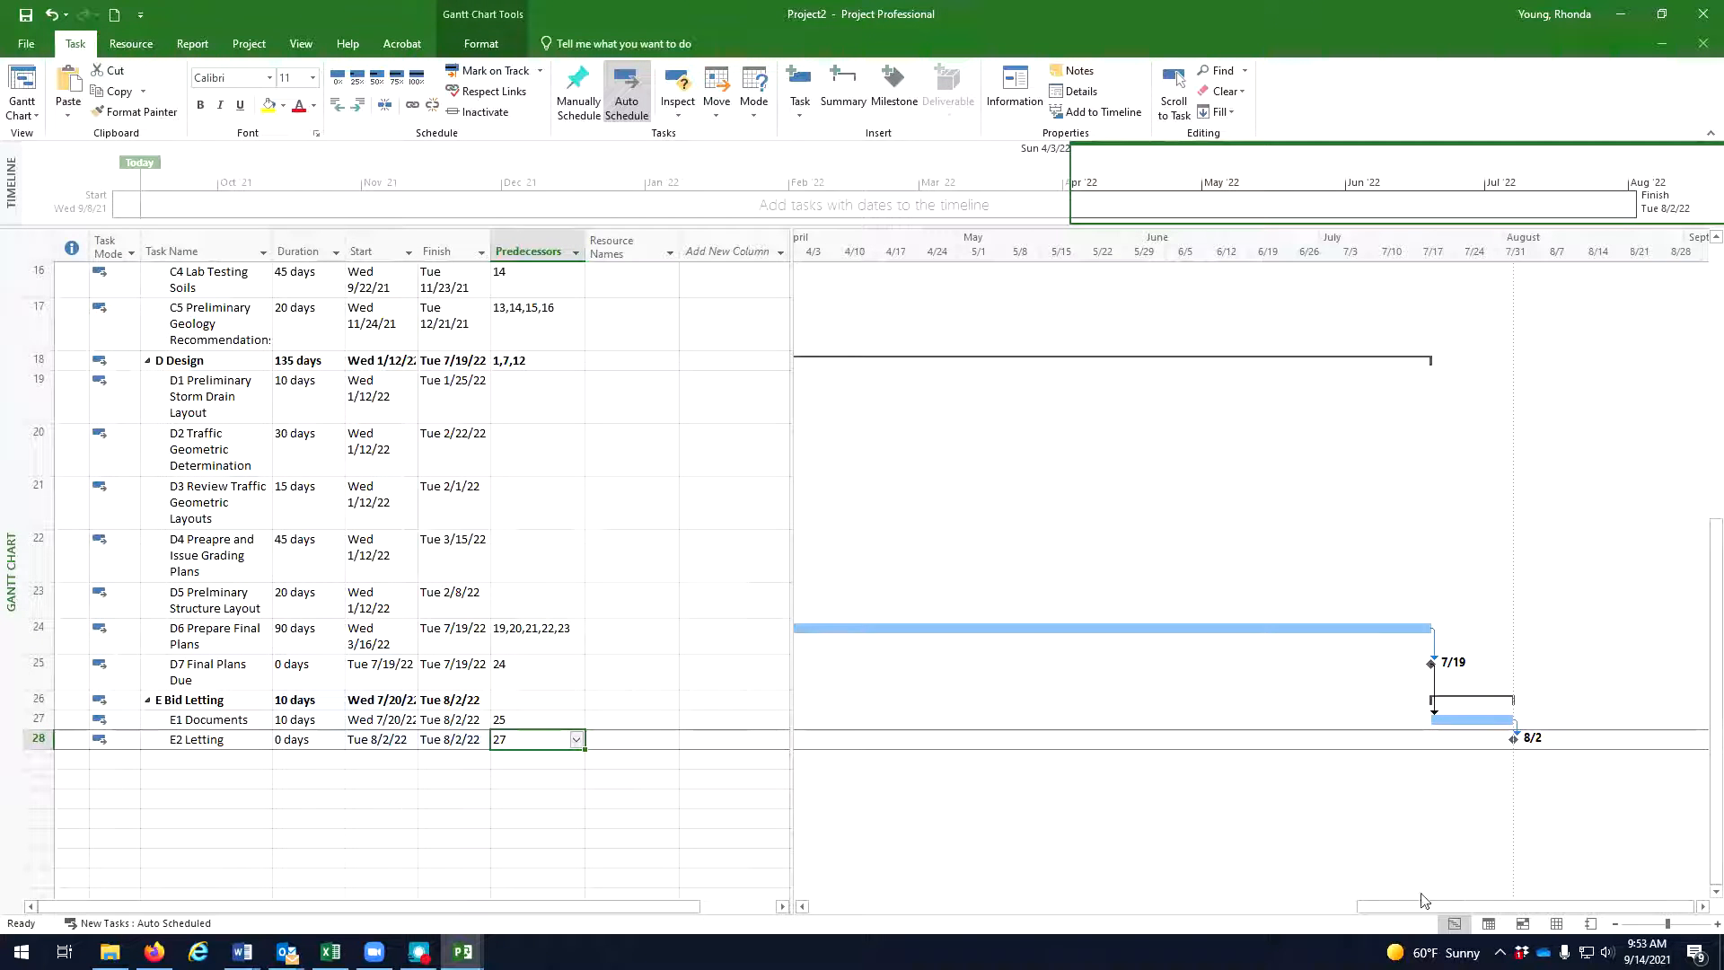
pyautogui.click(419, 952)
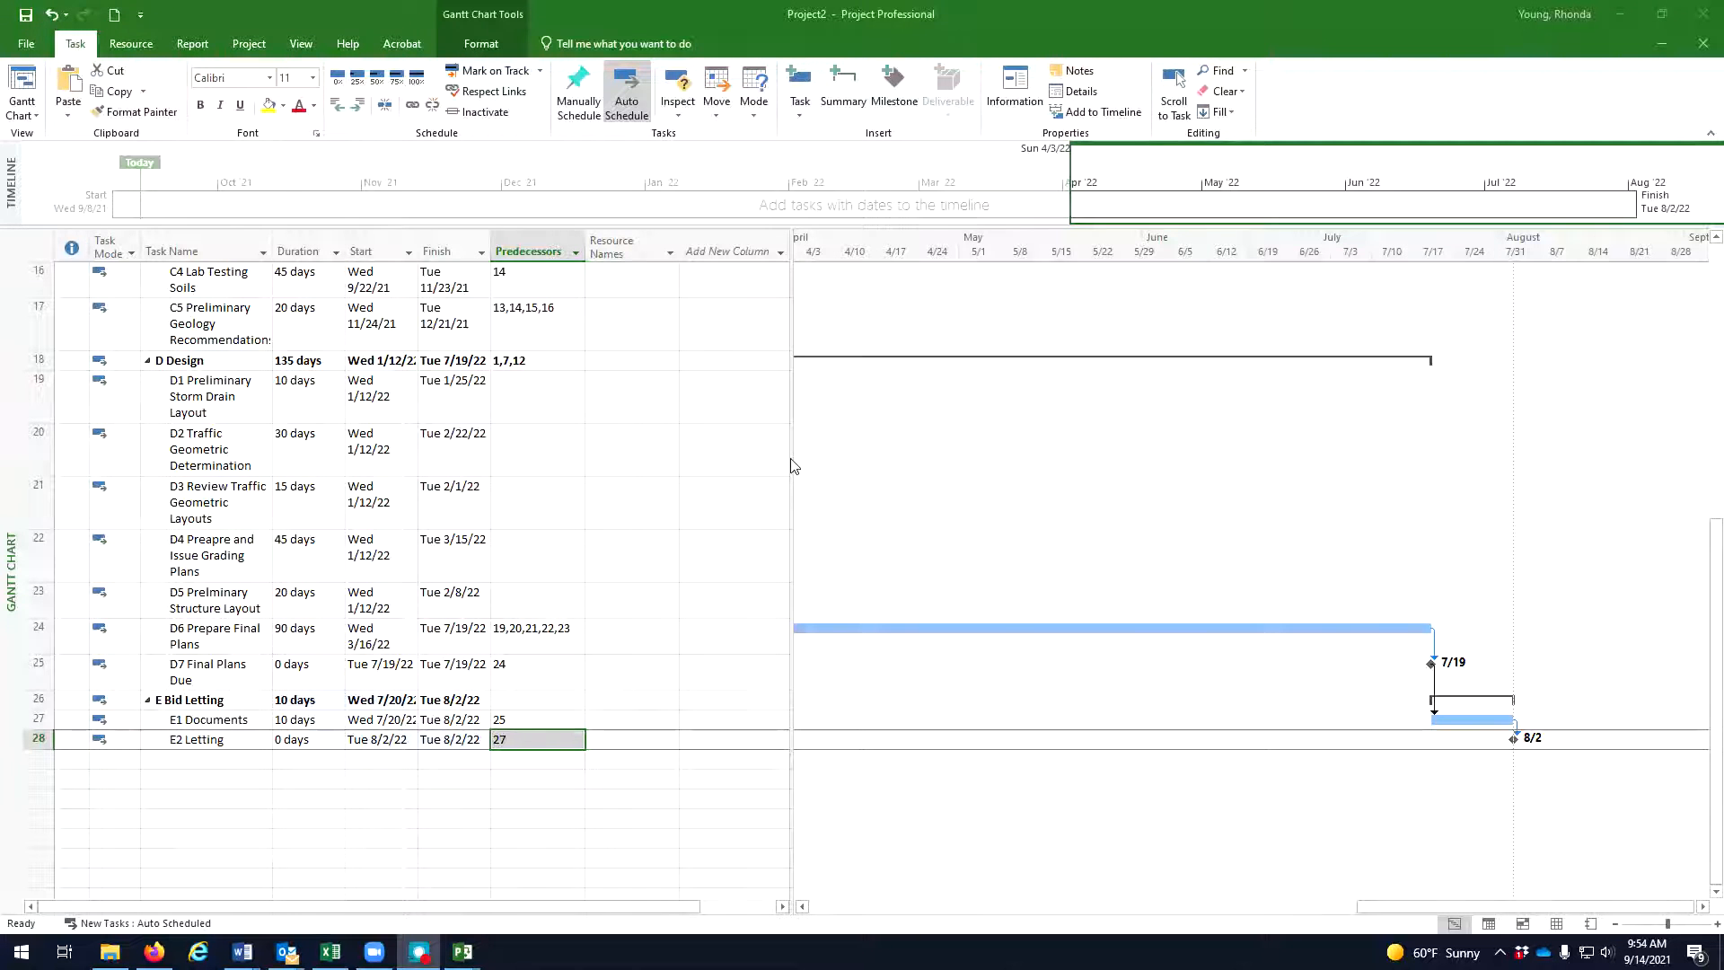
# Page through the print preview of the entire project and return to the schedule.
pyautogui.click(24, 48)
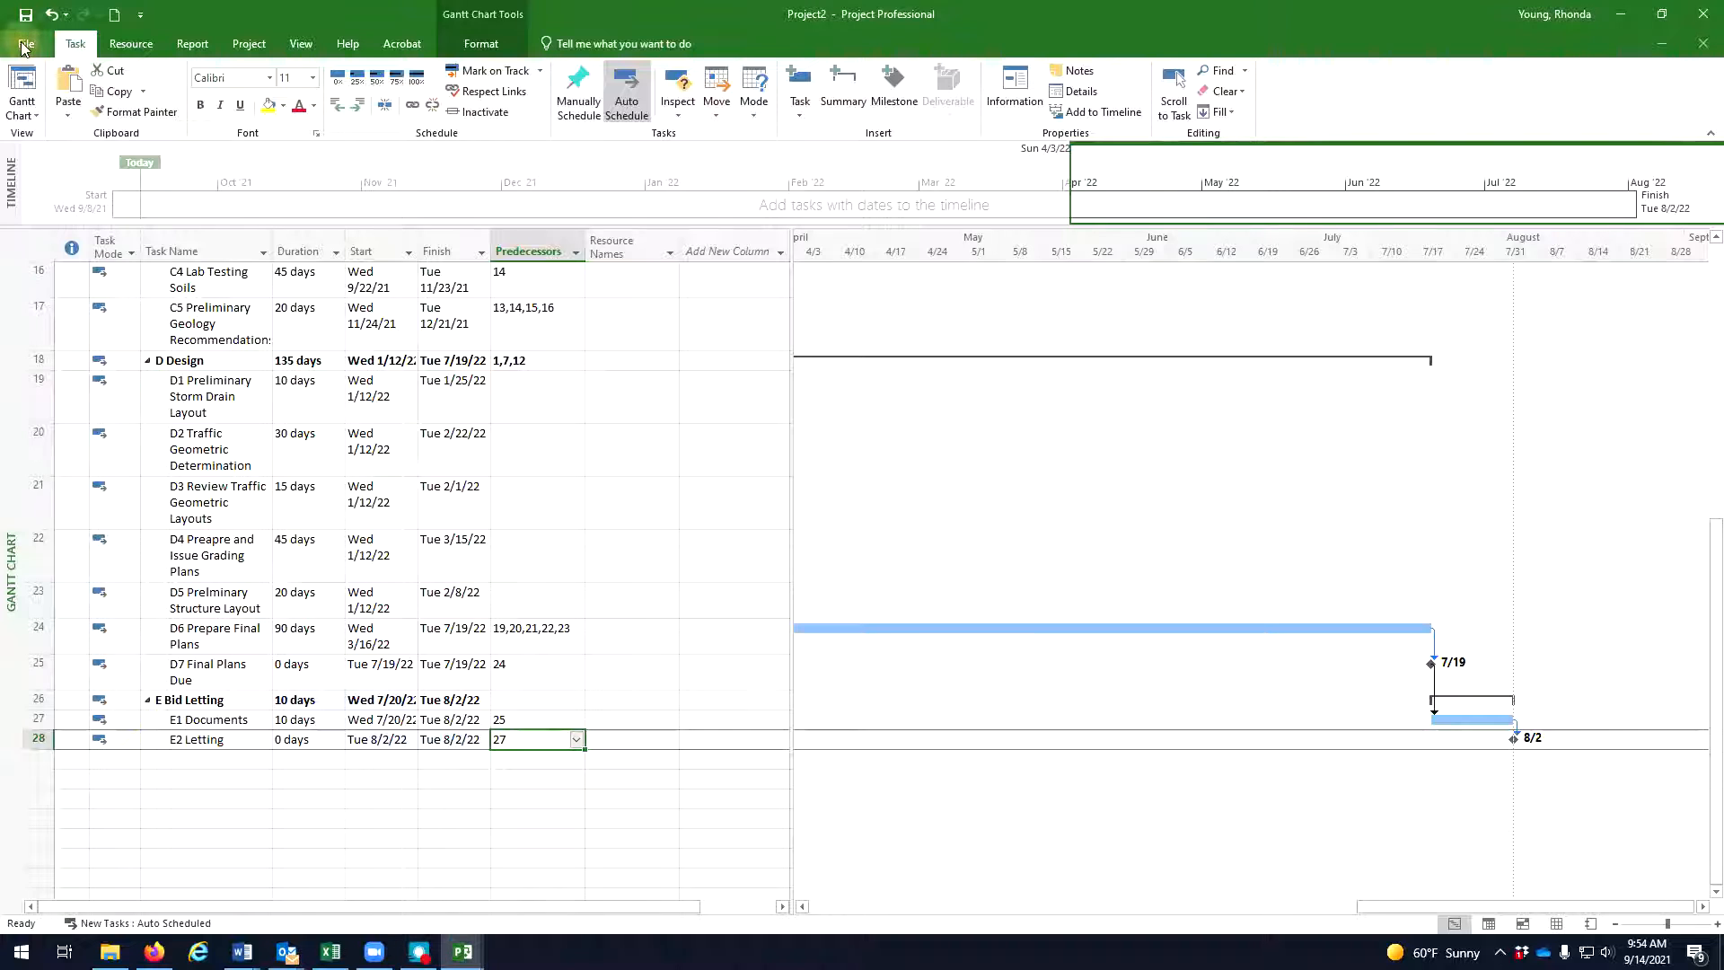
pyautogui.click(24, 47)
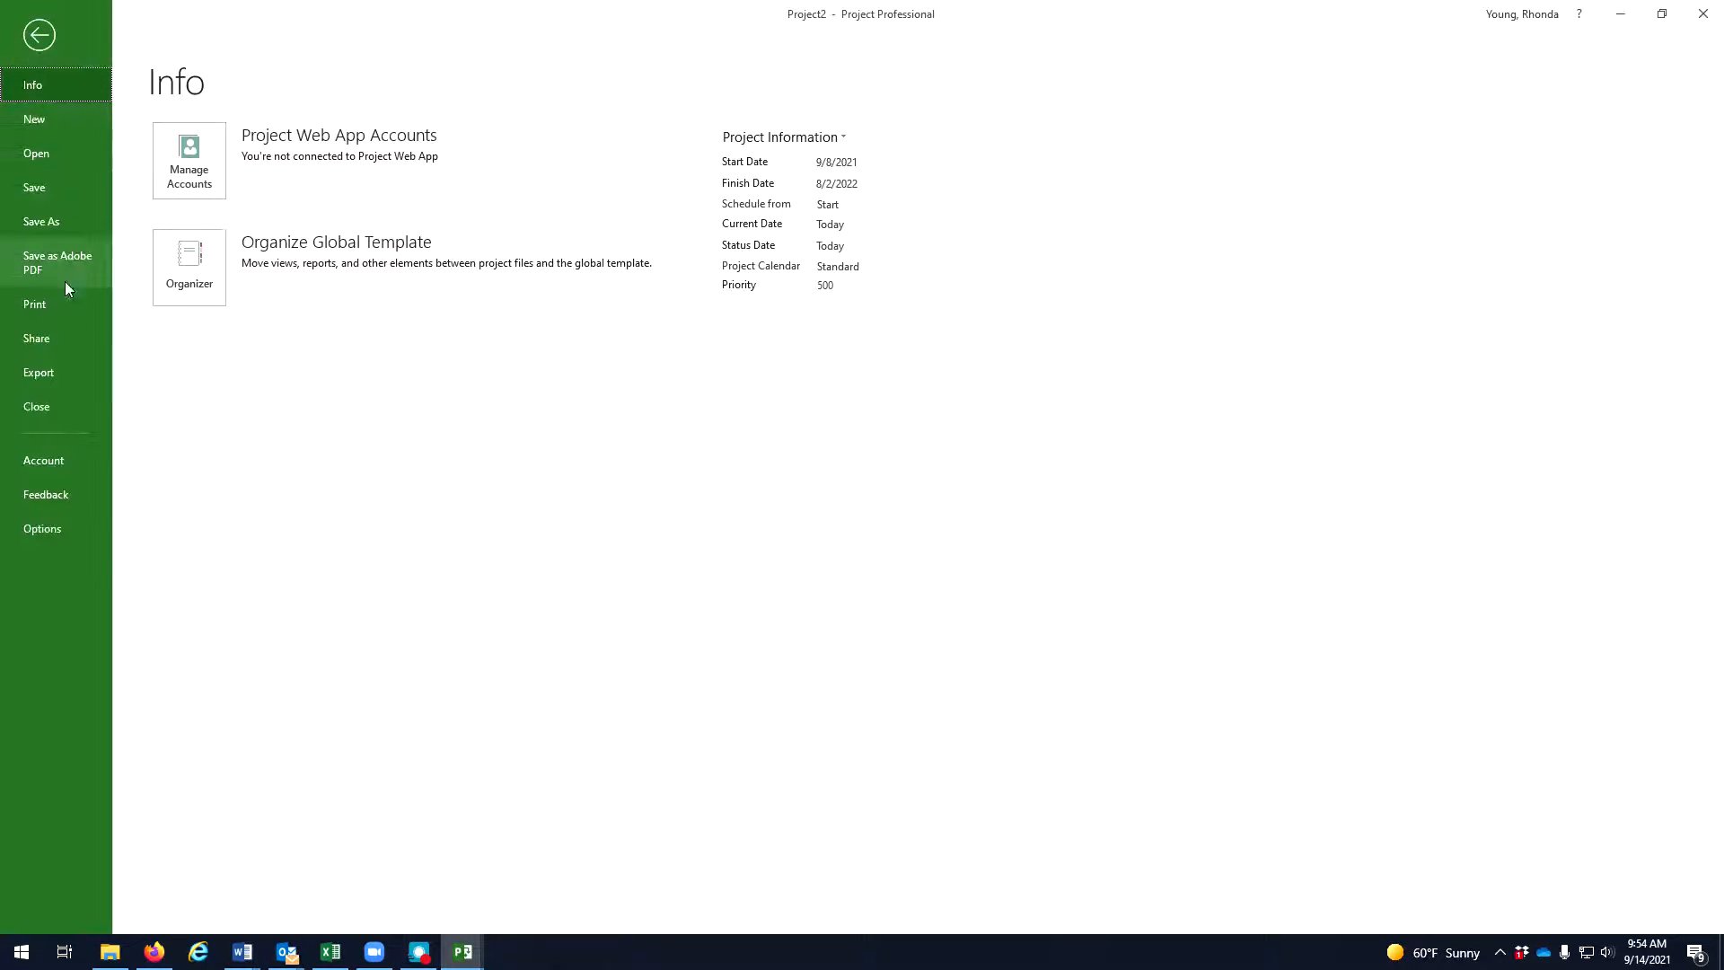
pyautogui.click(54, 311)
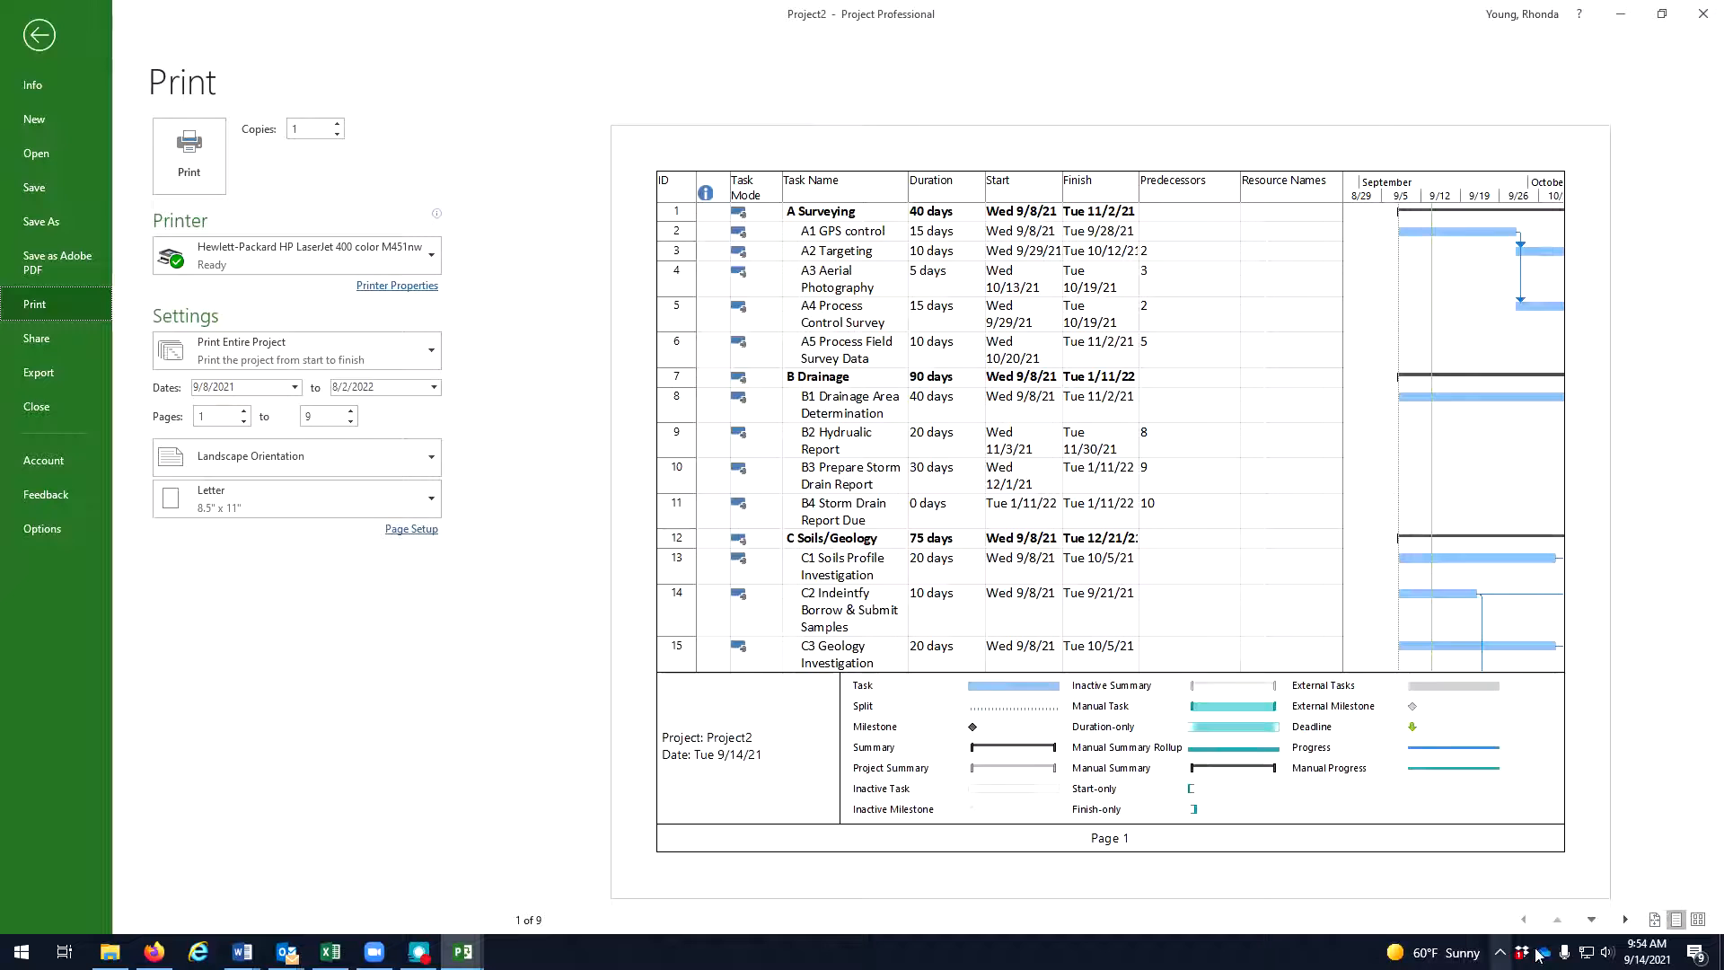
pyautogui.click(1625, 919)
pyautogui.click(1624, 920)
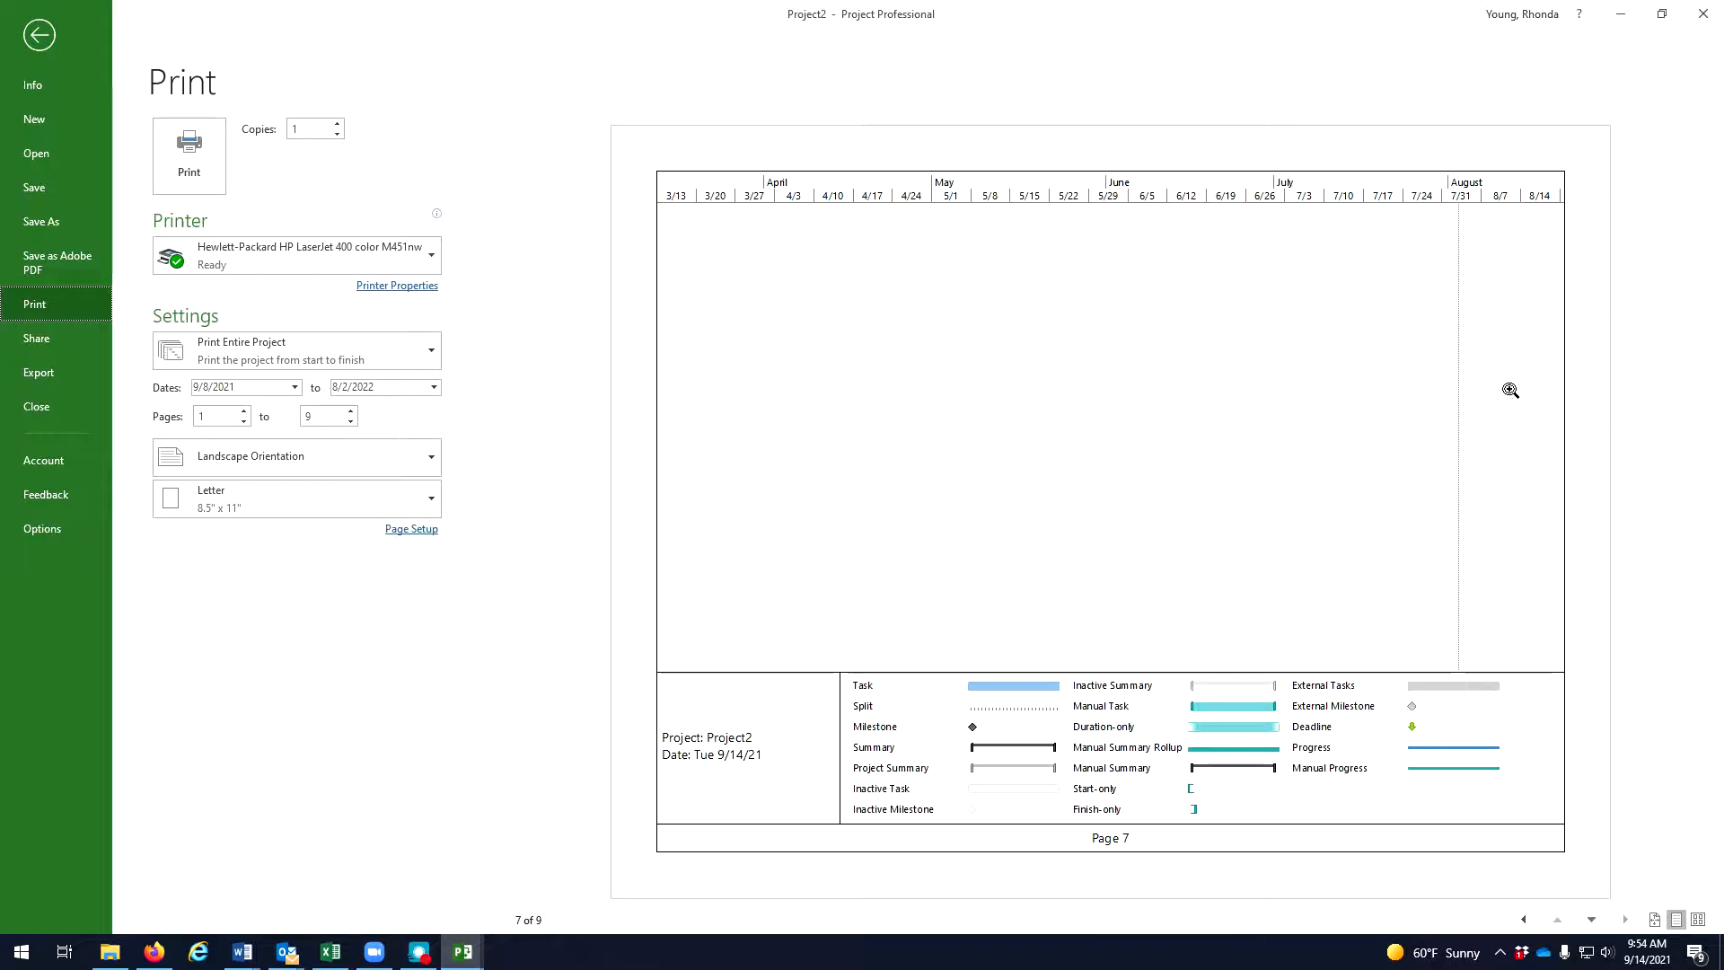
pyautogui.click(41, 39)
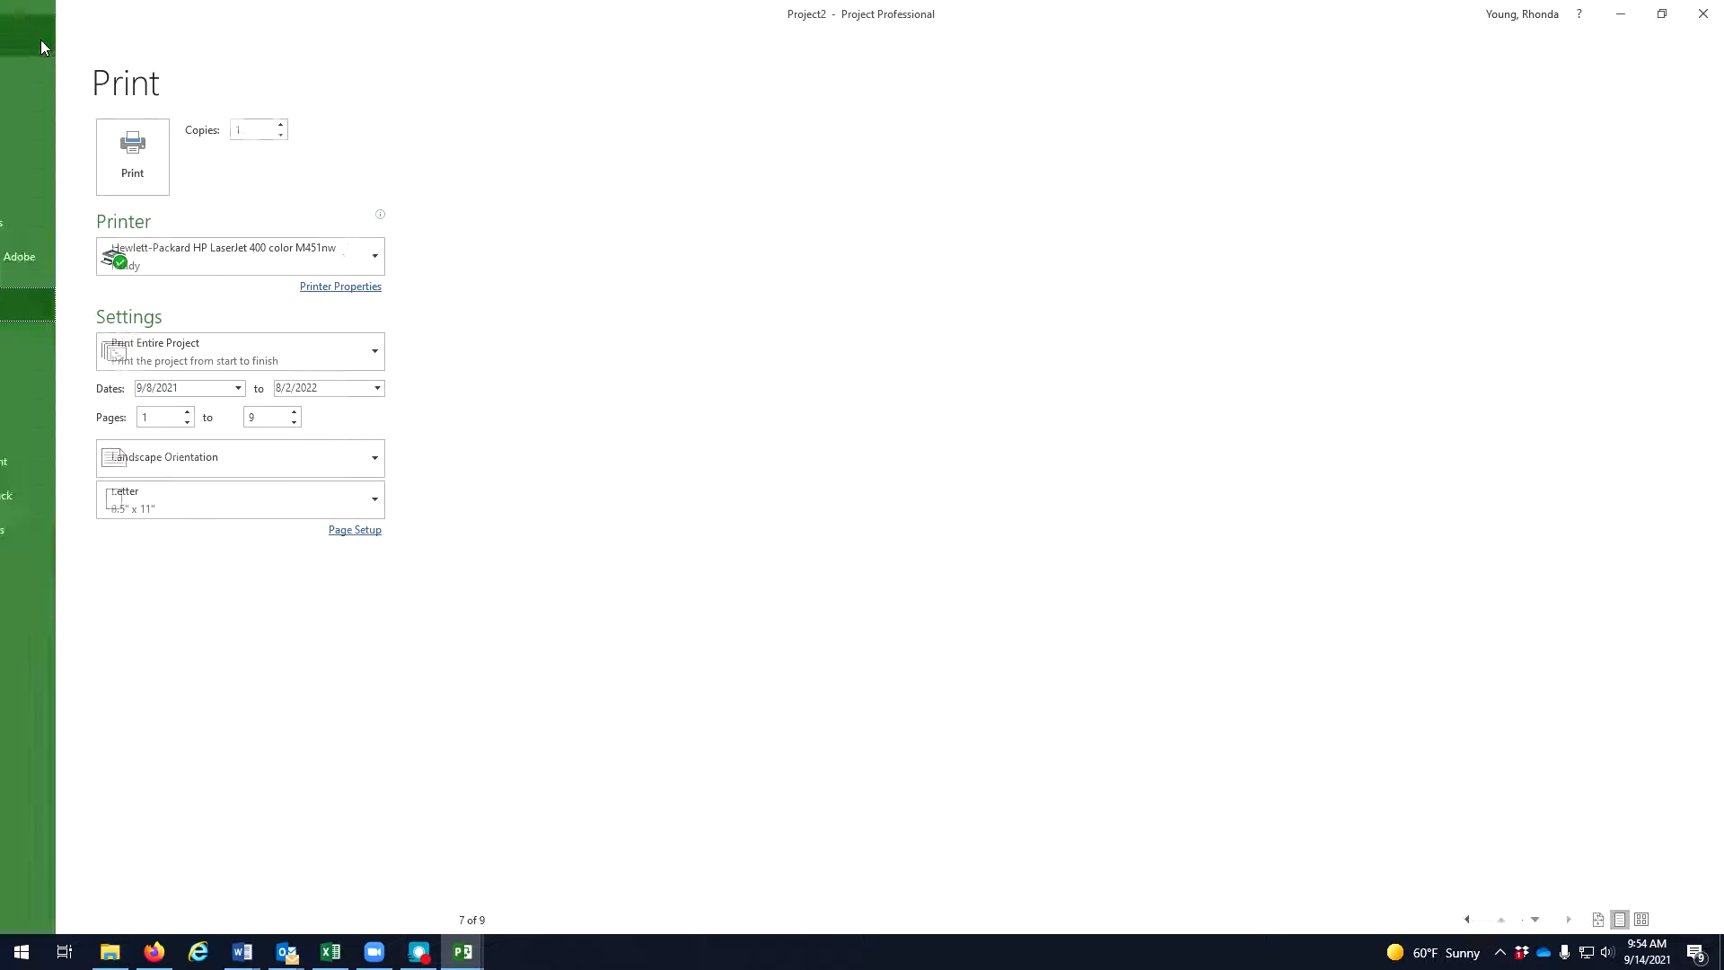
# Narrow the task table to the edge of the Predecessors column and hide the Indicators and Task Mode columns.
pyautogui.moveTo(792, 510); pyautogui.dragTo(588, 519)
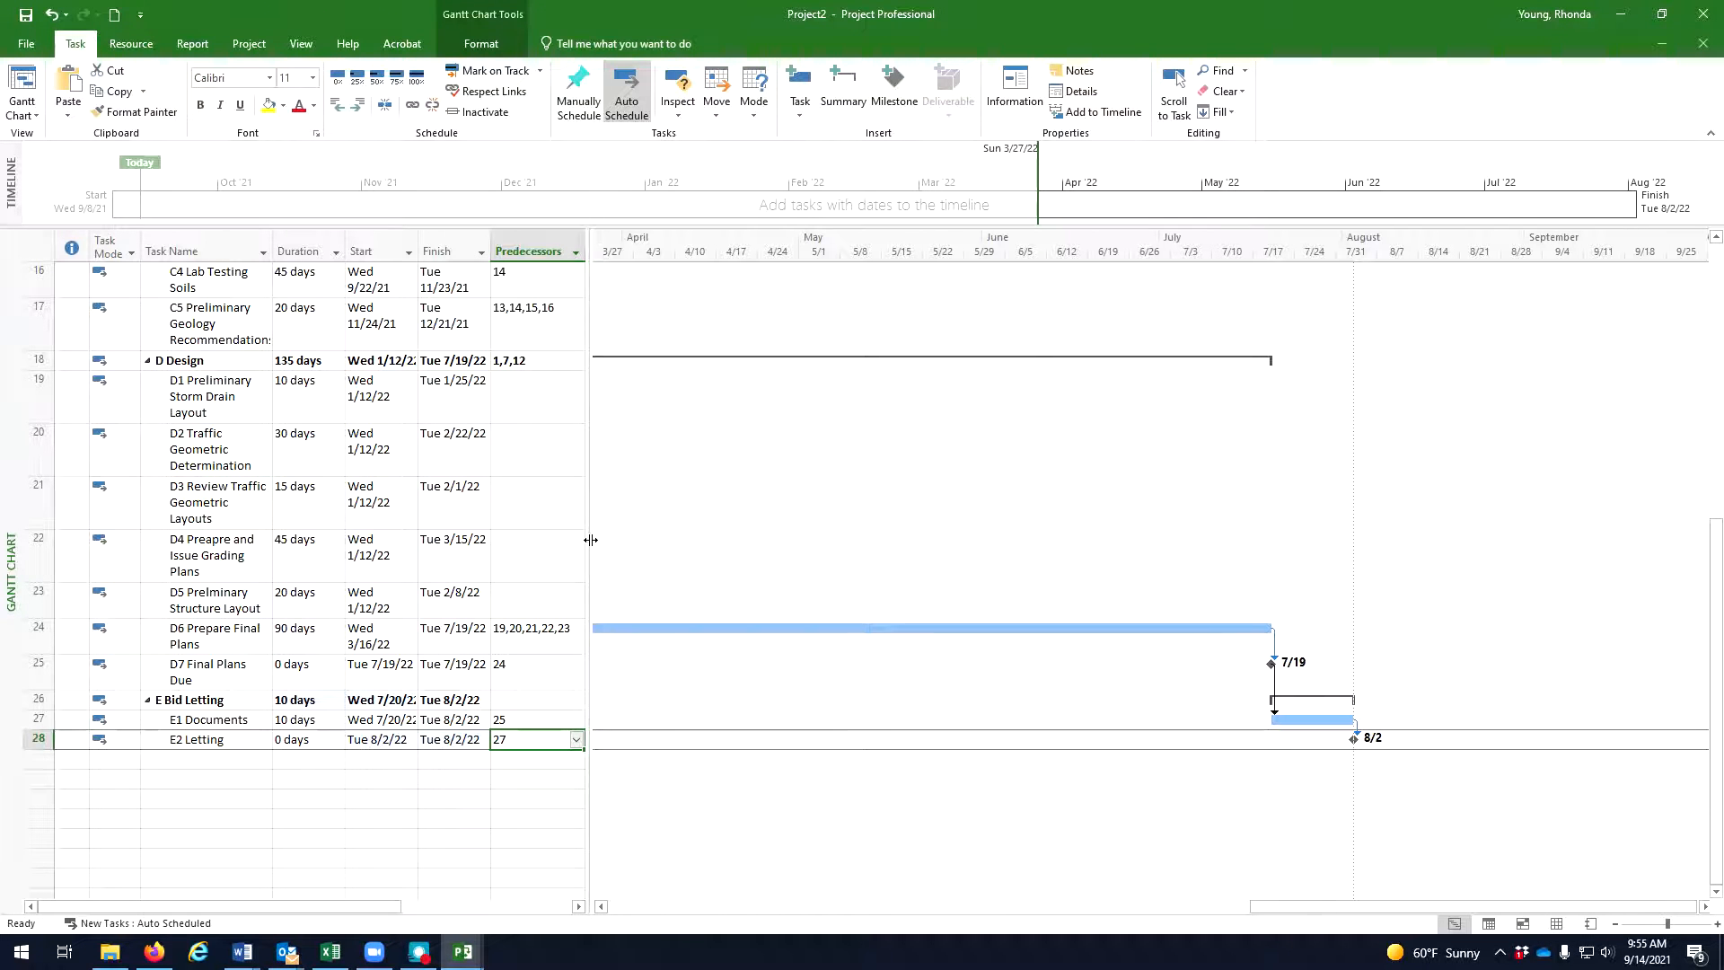
pyautogui.moveTo(588, 539); pyautogui.dragTo(591, 538)
pyautogui.rightClick(76, 248)
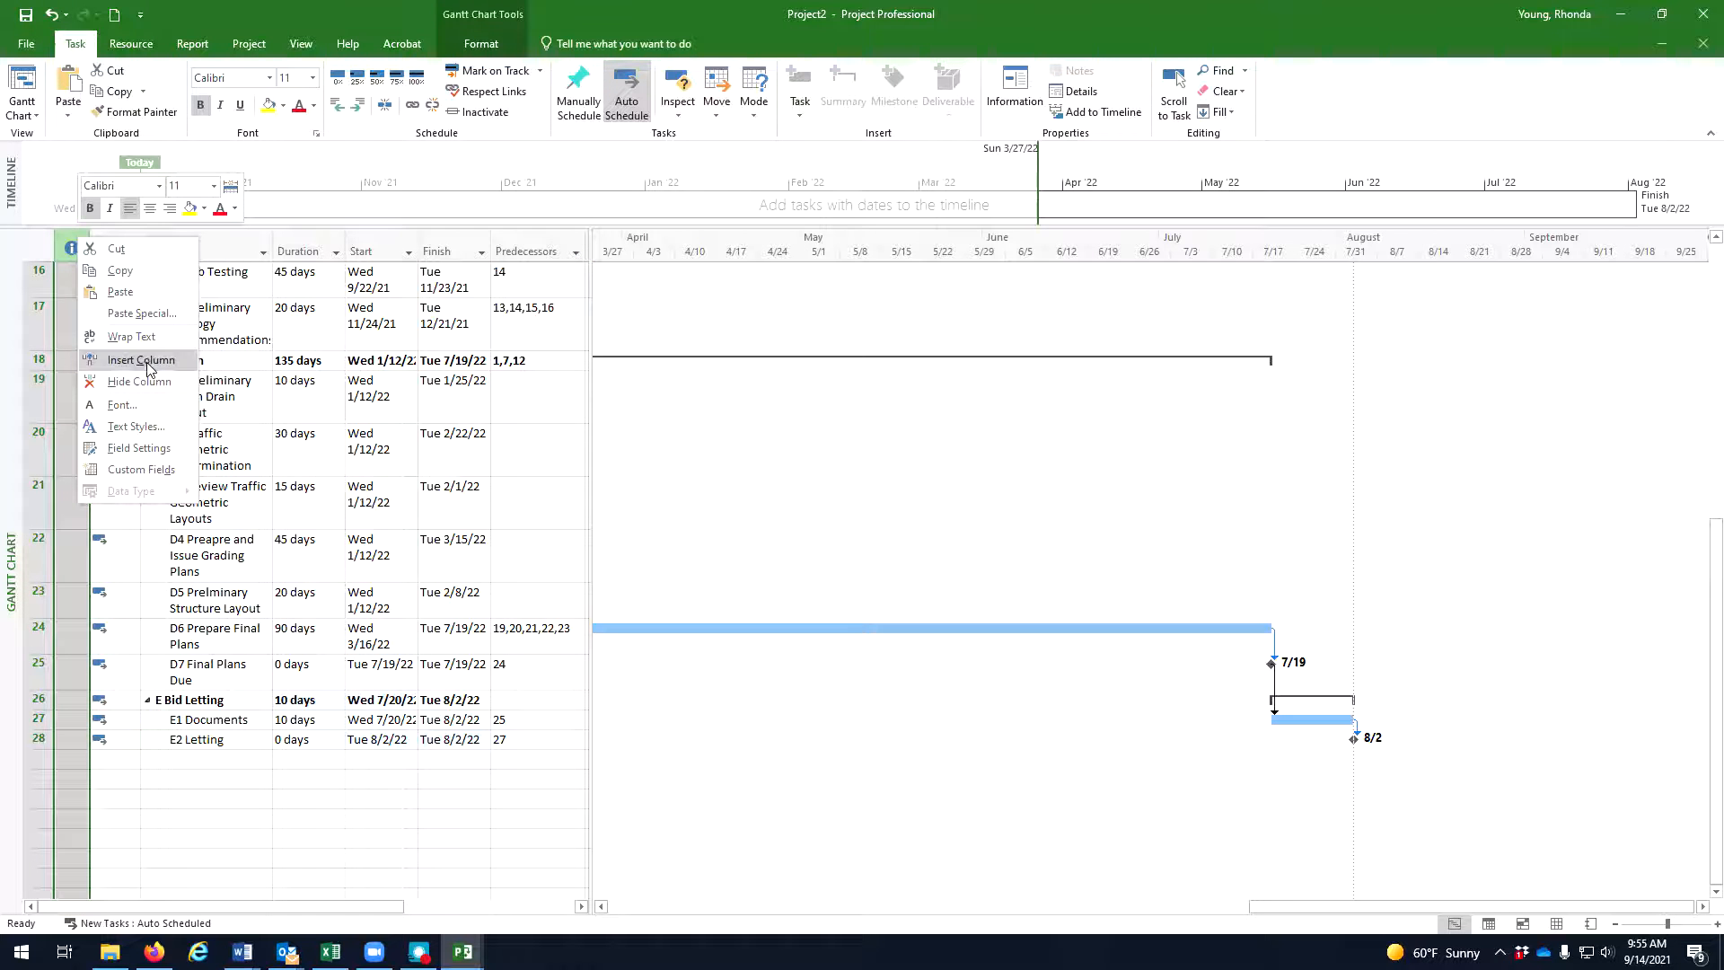
pyautogui.click(148, 382)
pyautogui.click(72, 246)
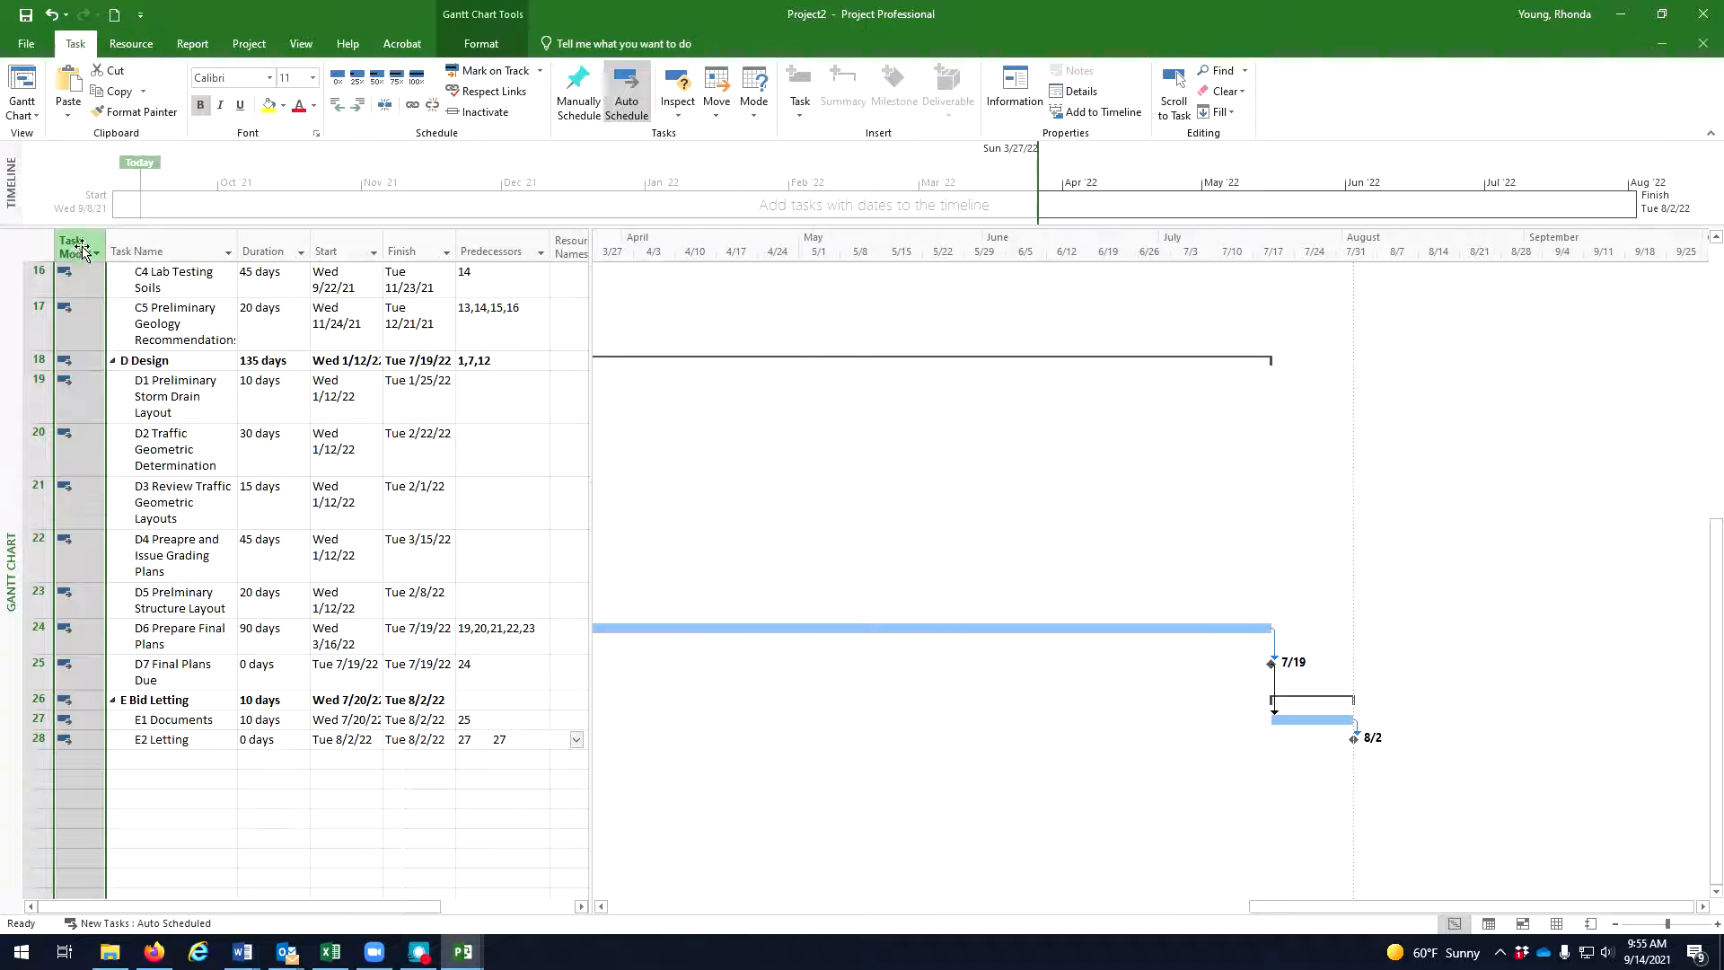
pyautogui.rightClick(80, 249)
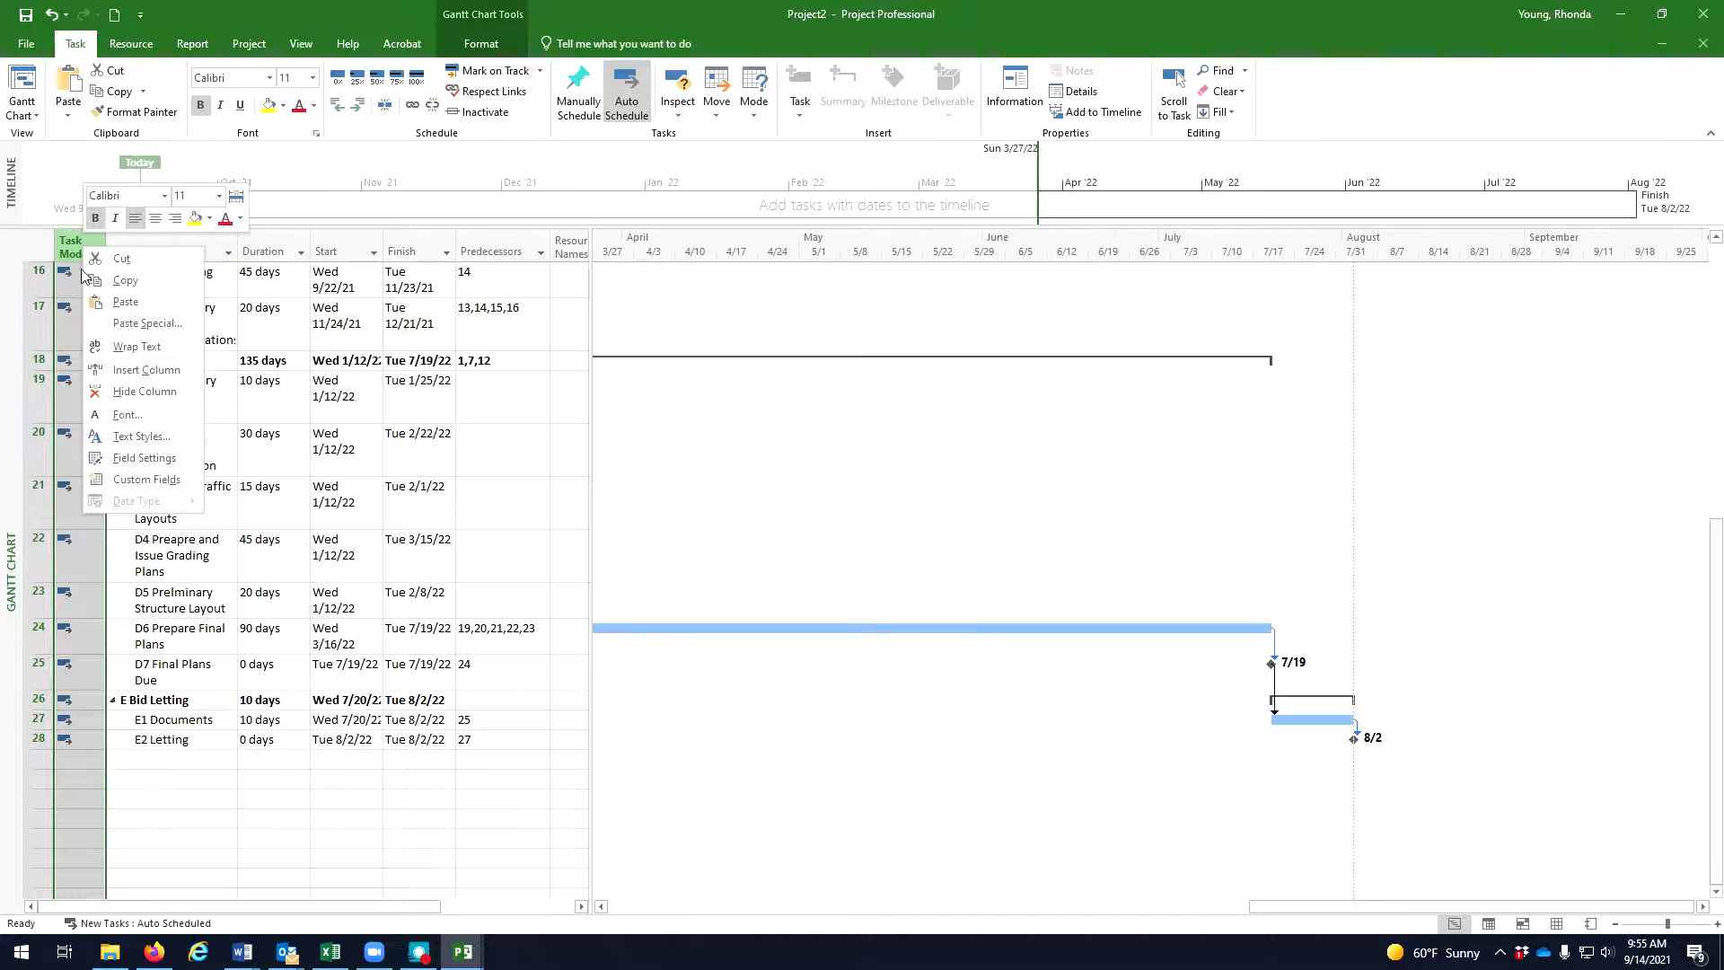
pyautogui.click(156, 393)
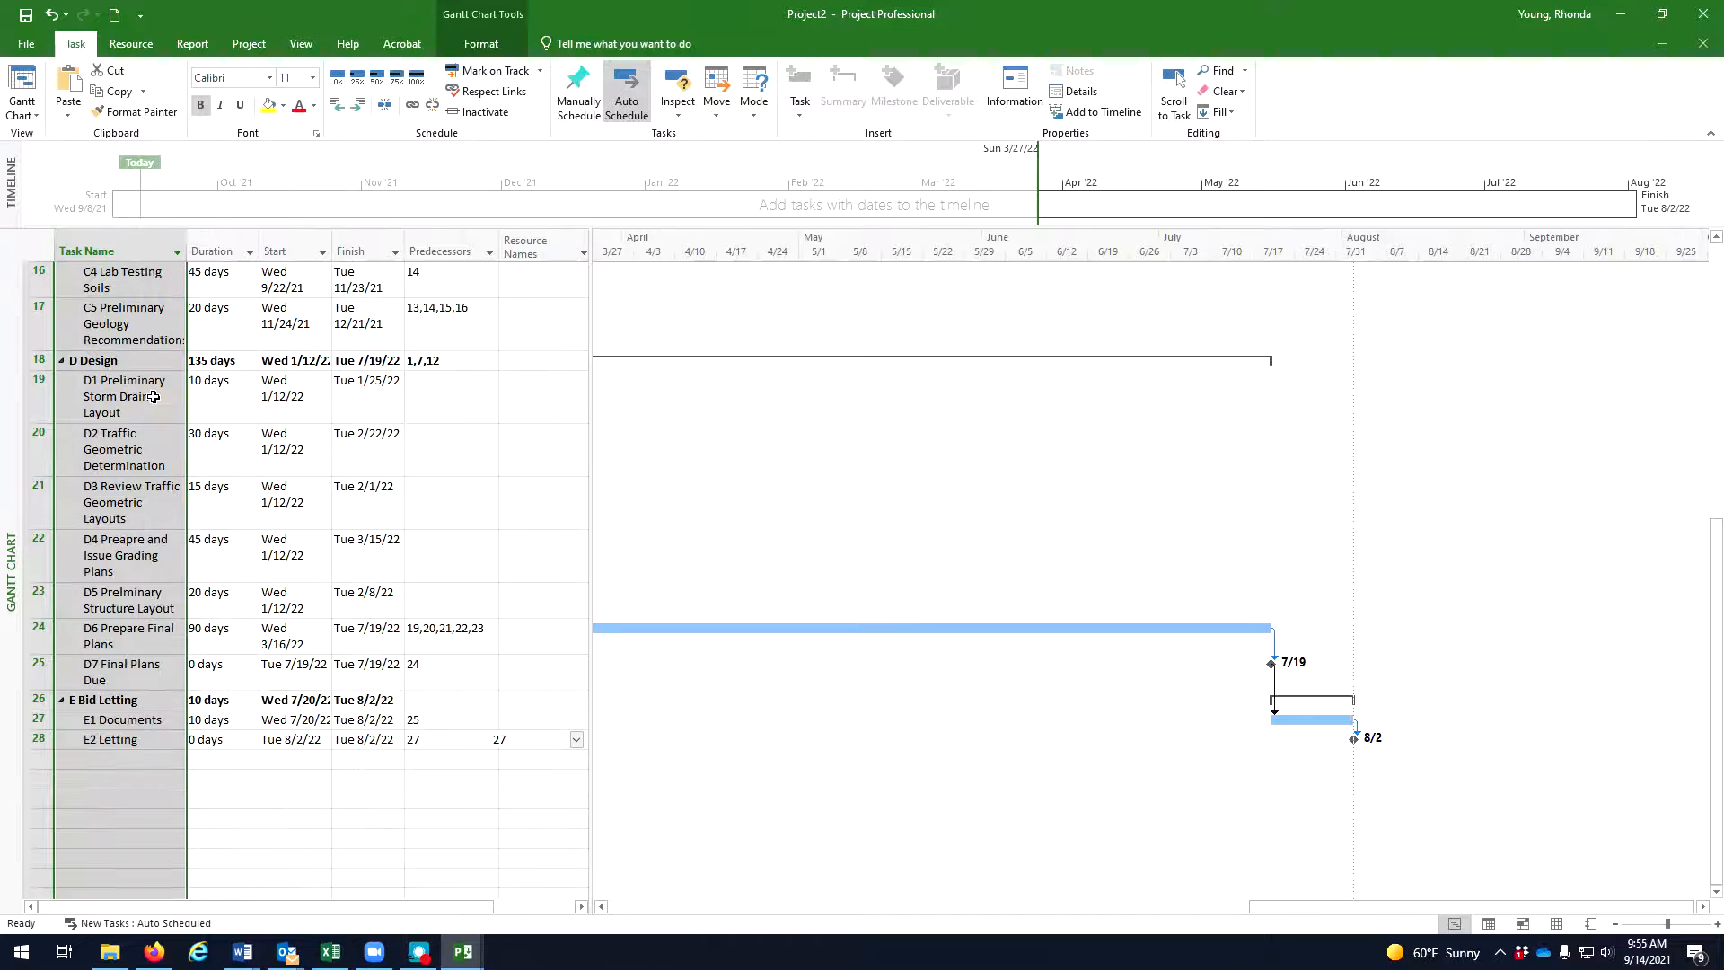
# Hide the Resource Names and Add New Column columns at the end of the task table.
pyautogui.click(543, 242)
pyautogui.rightClick(546, 244)
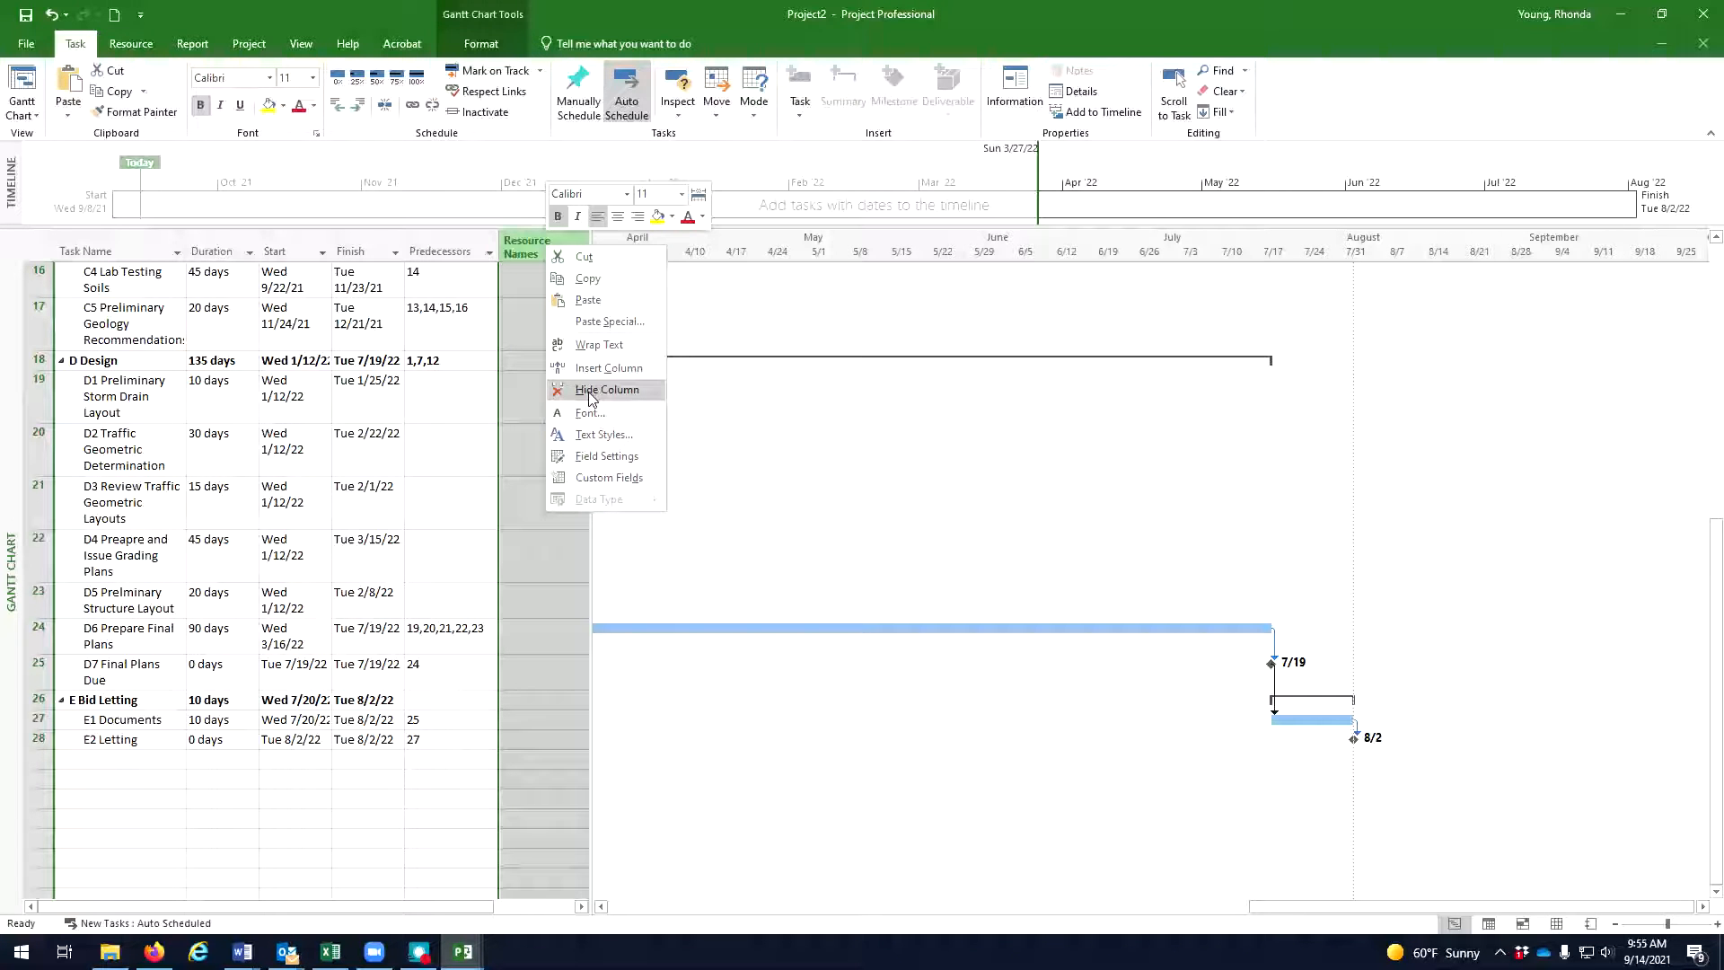
pyautogui.click(590, 391)
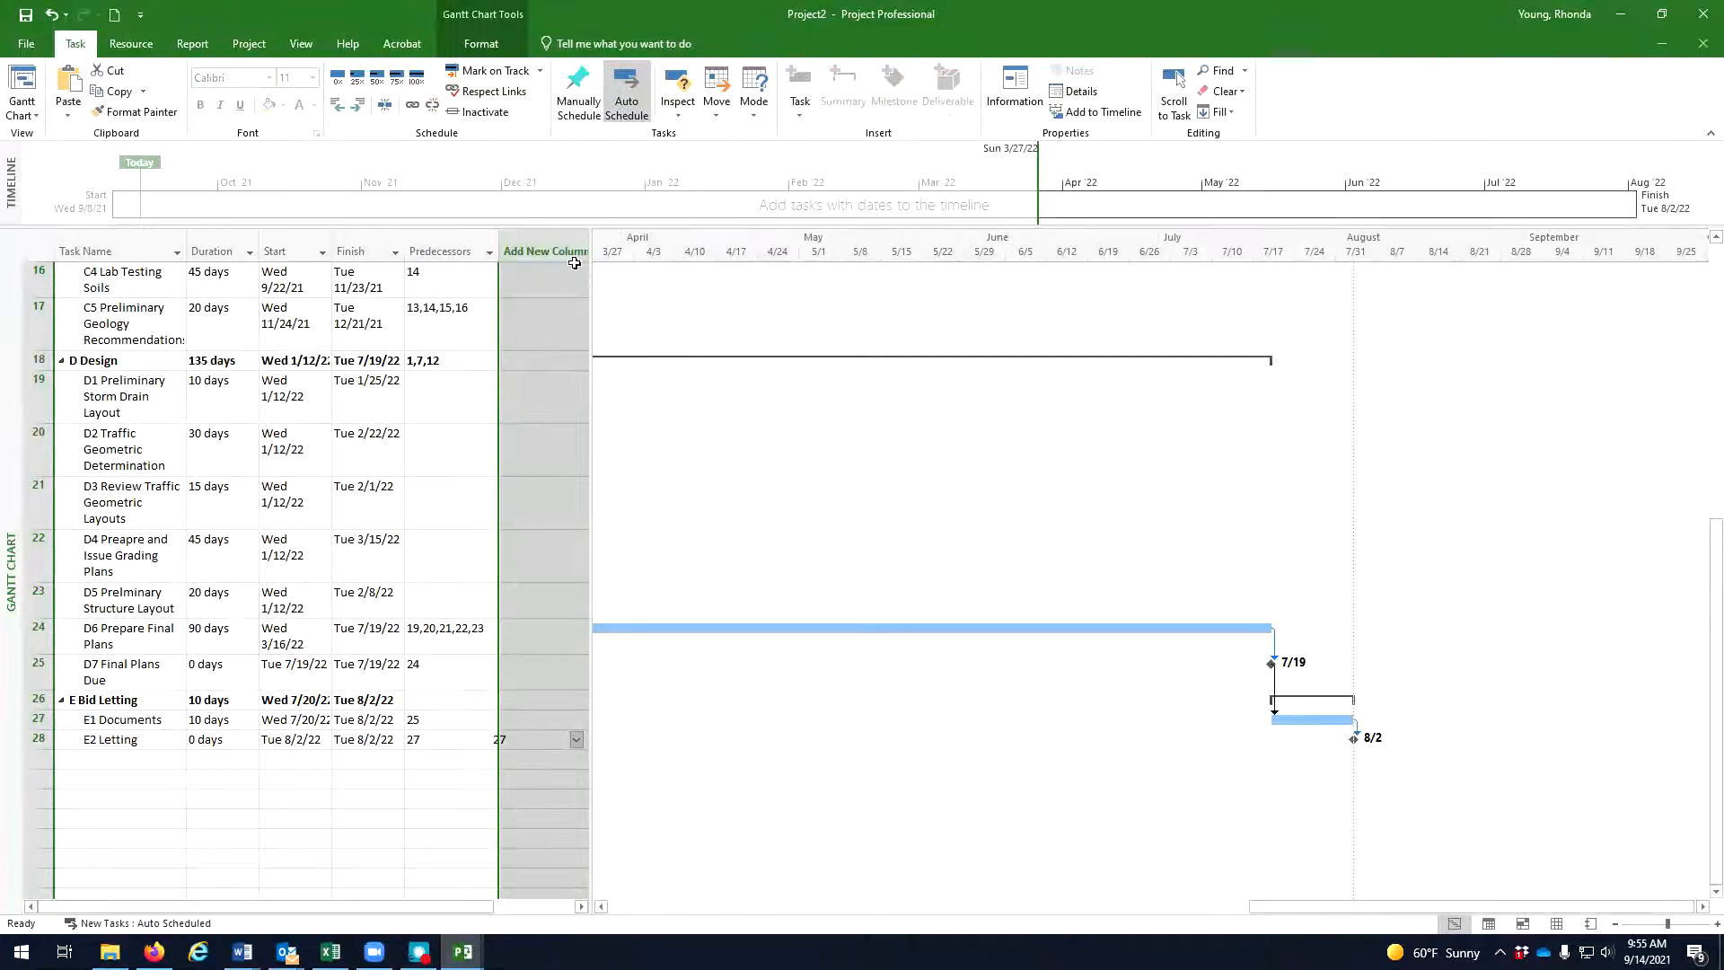
pyautogui.rightClick(543, 245)
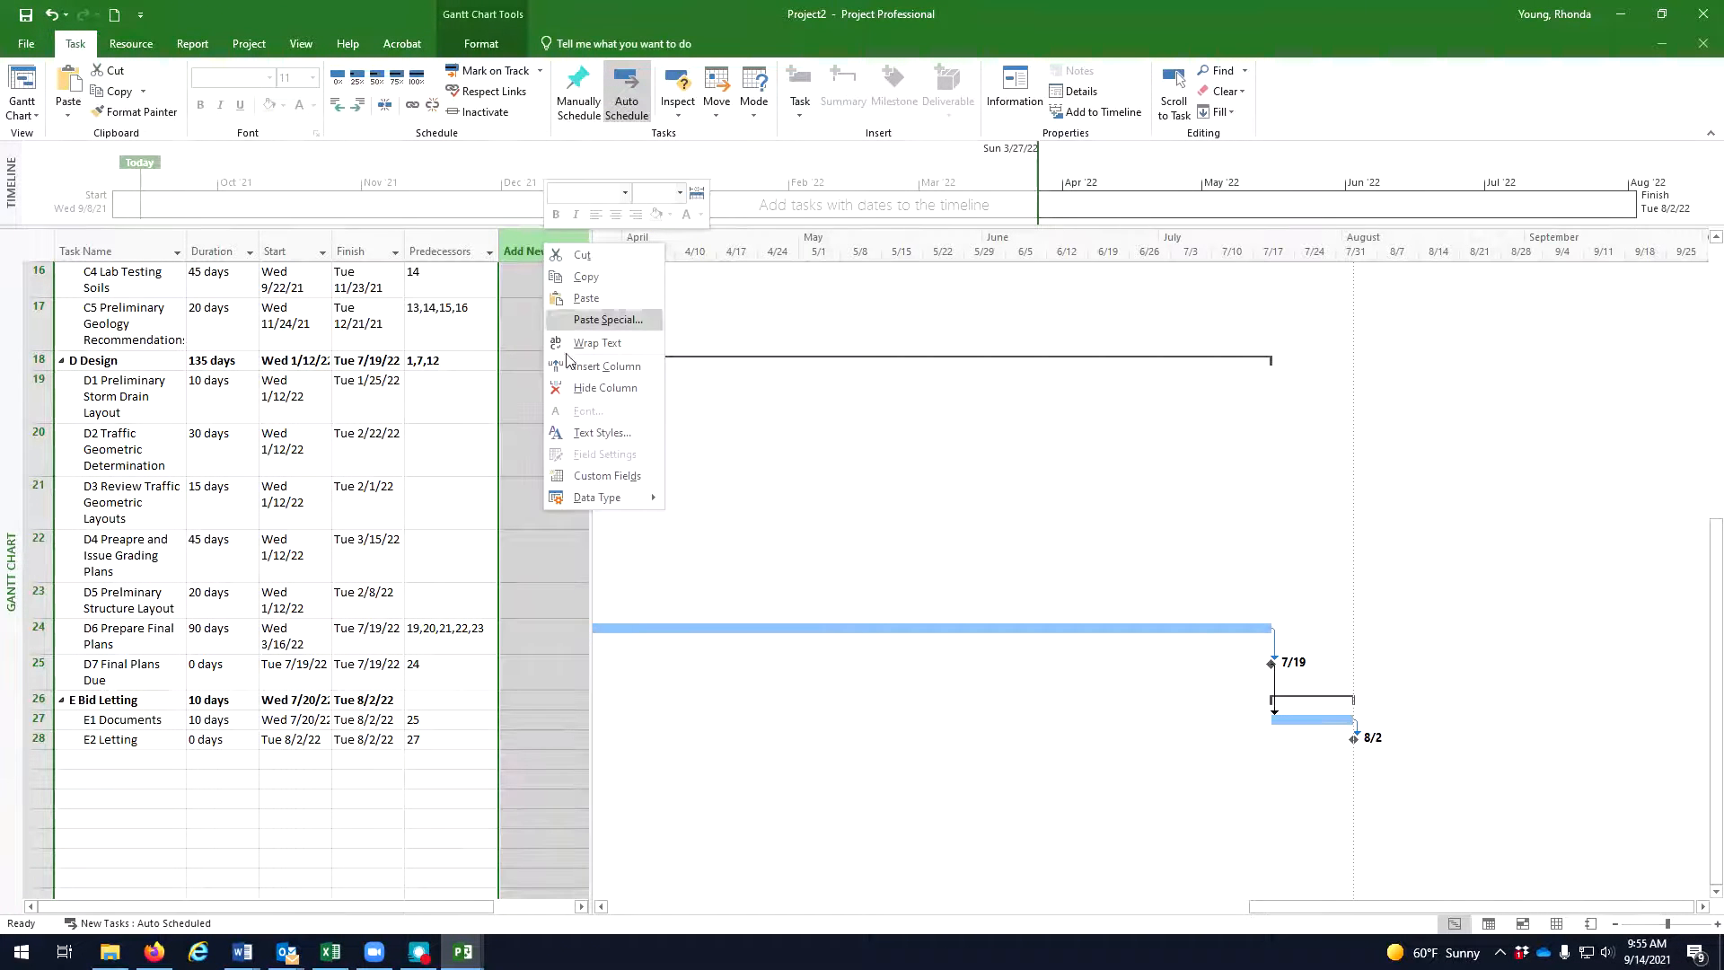
pyautogui.click(600, 394)
# Shrink the table pane to end after Predecessors and rescale the Gantt timescale to show September 2021 through January 2022.
pyautogui.hotkey('ctrl', 'Up')
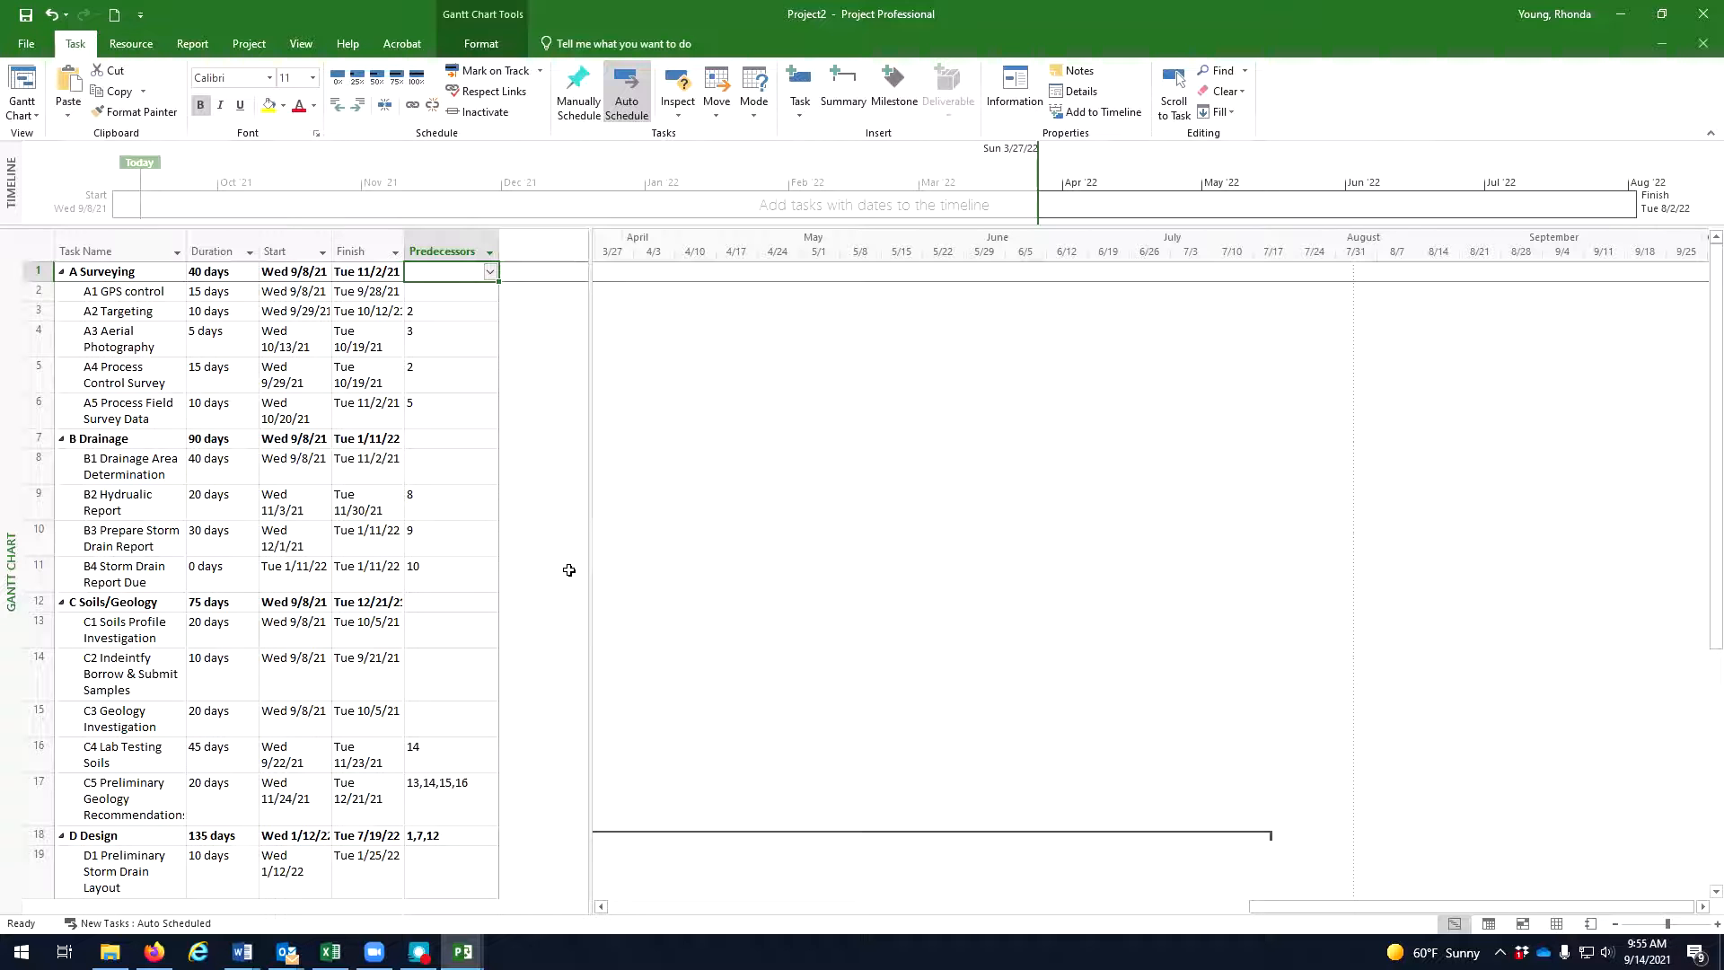
pyautogui.moveTo(588, 546); pyautogui.dragTo(496, 544)
pyautogui.scroll(-3, 926, 646)
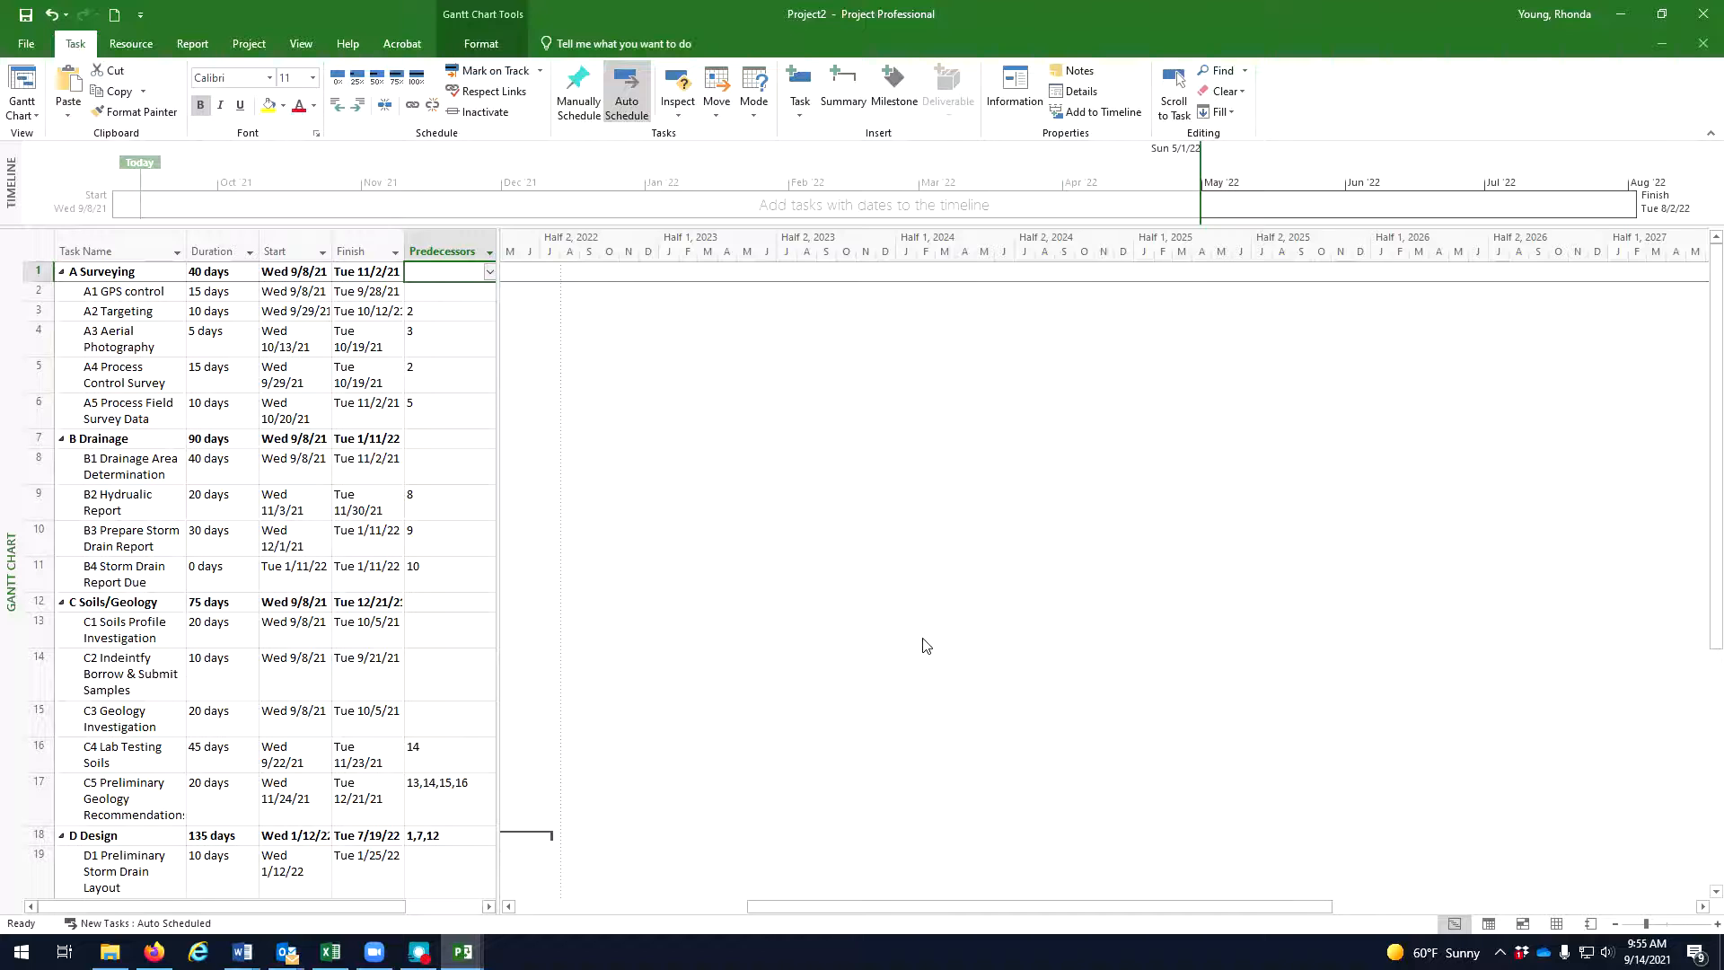
pyautogui.moveTo(853, 899); pyautogui.dragTo(634, 900)
pyautogui.scroll(4, 870, 762)
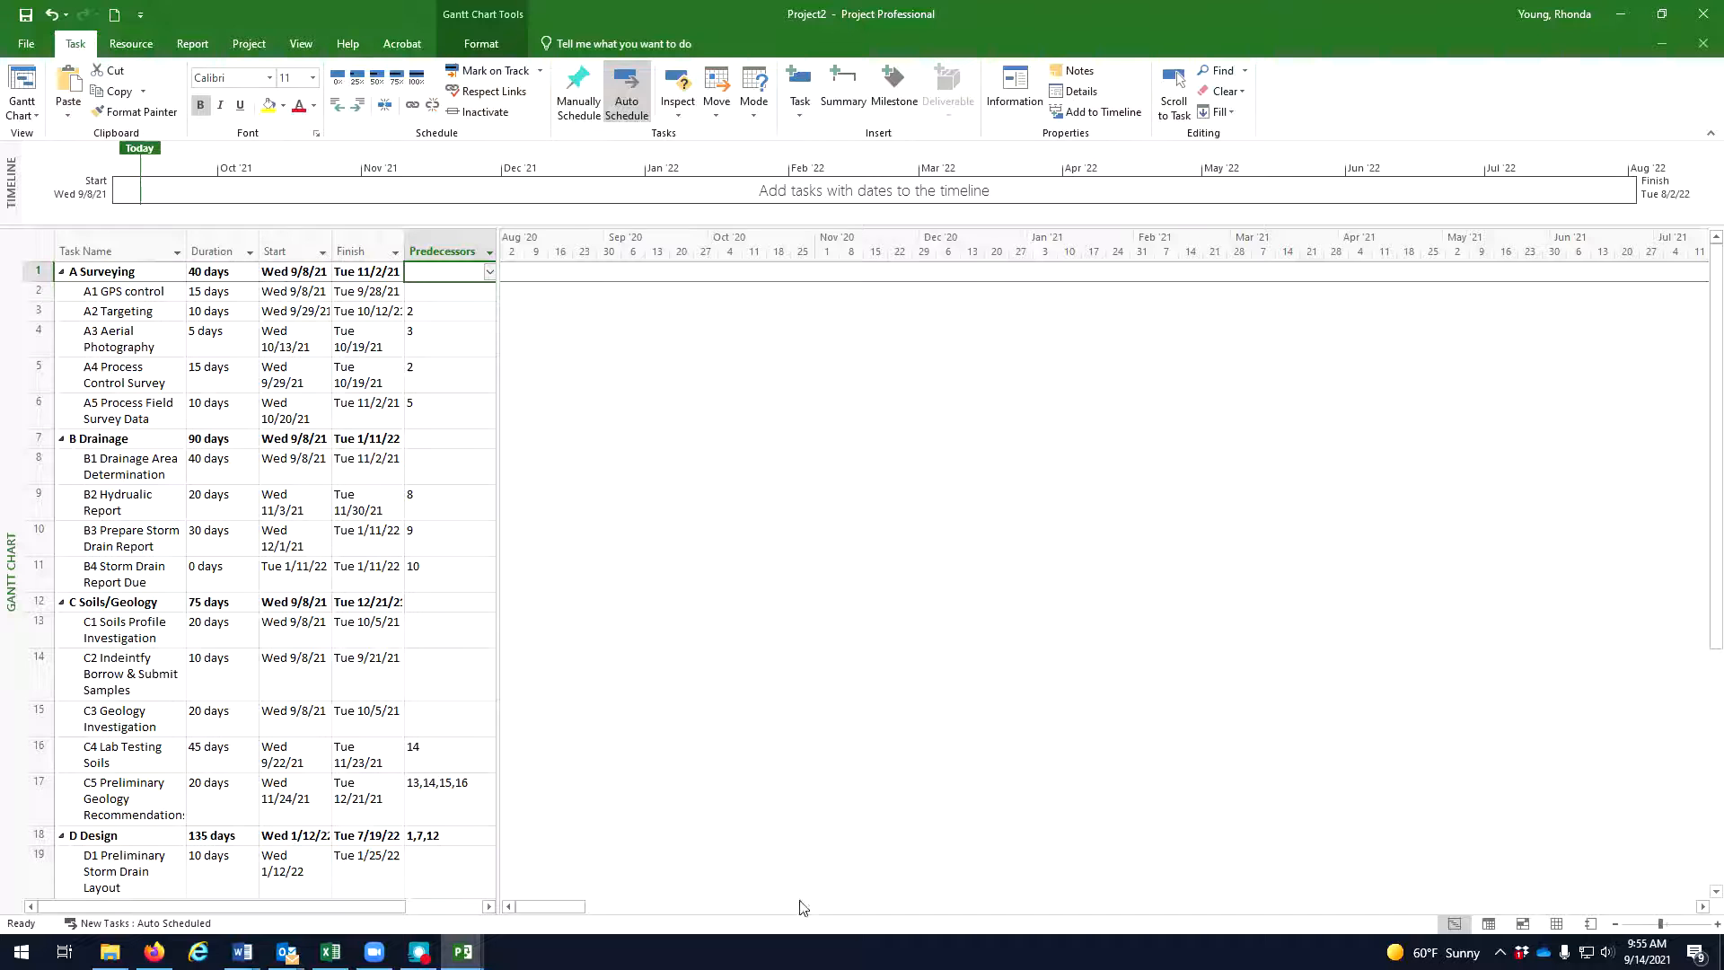
pyautogui.moveTo(550, 906); pyautogui.dragTo(619, 911)
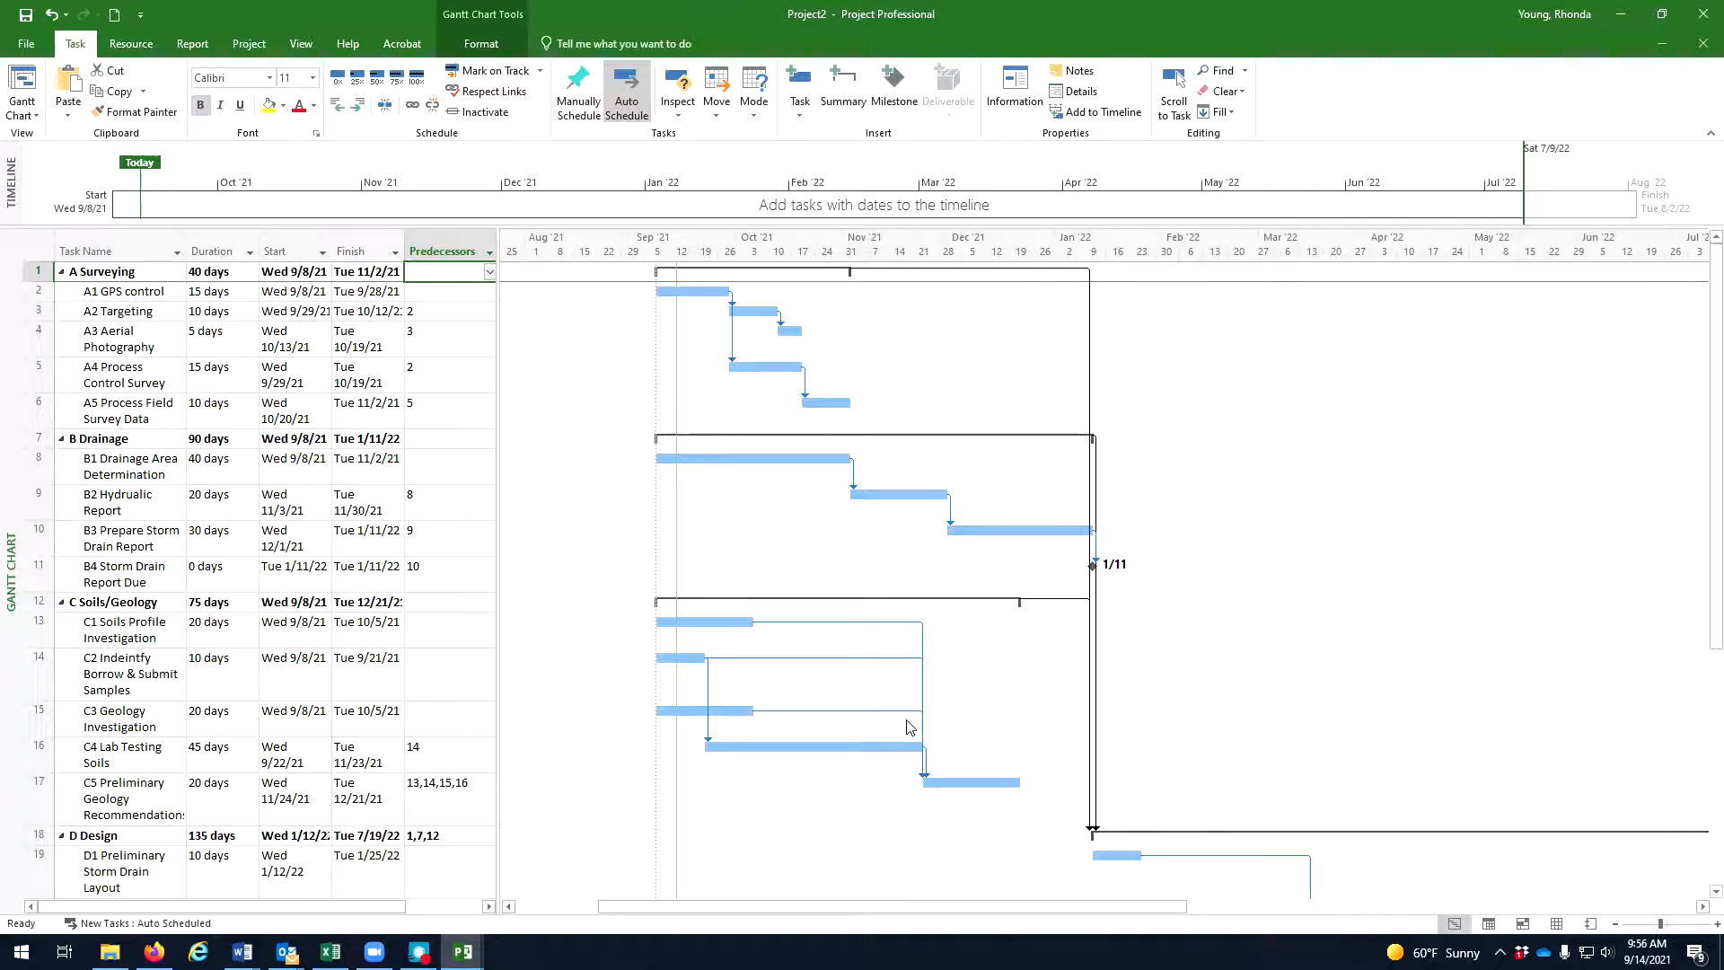
pyautogui.scroll(3, 952, 680)
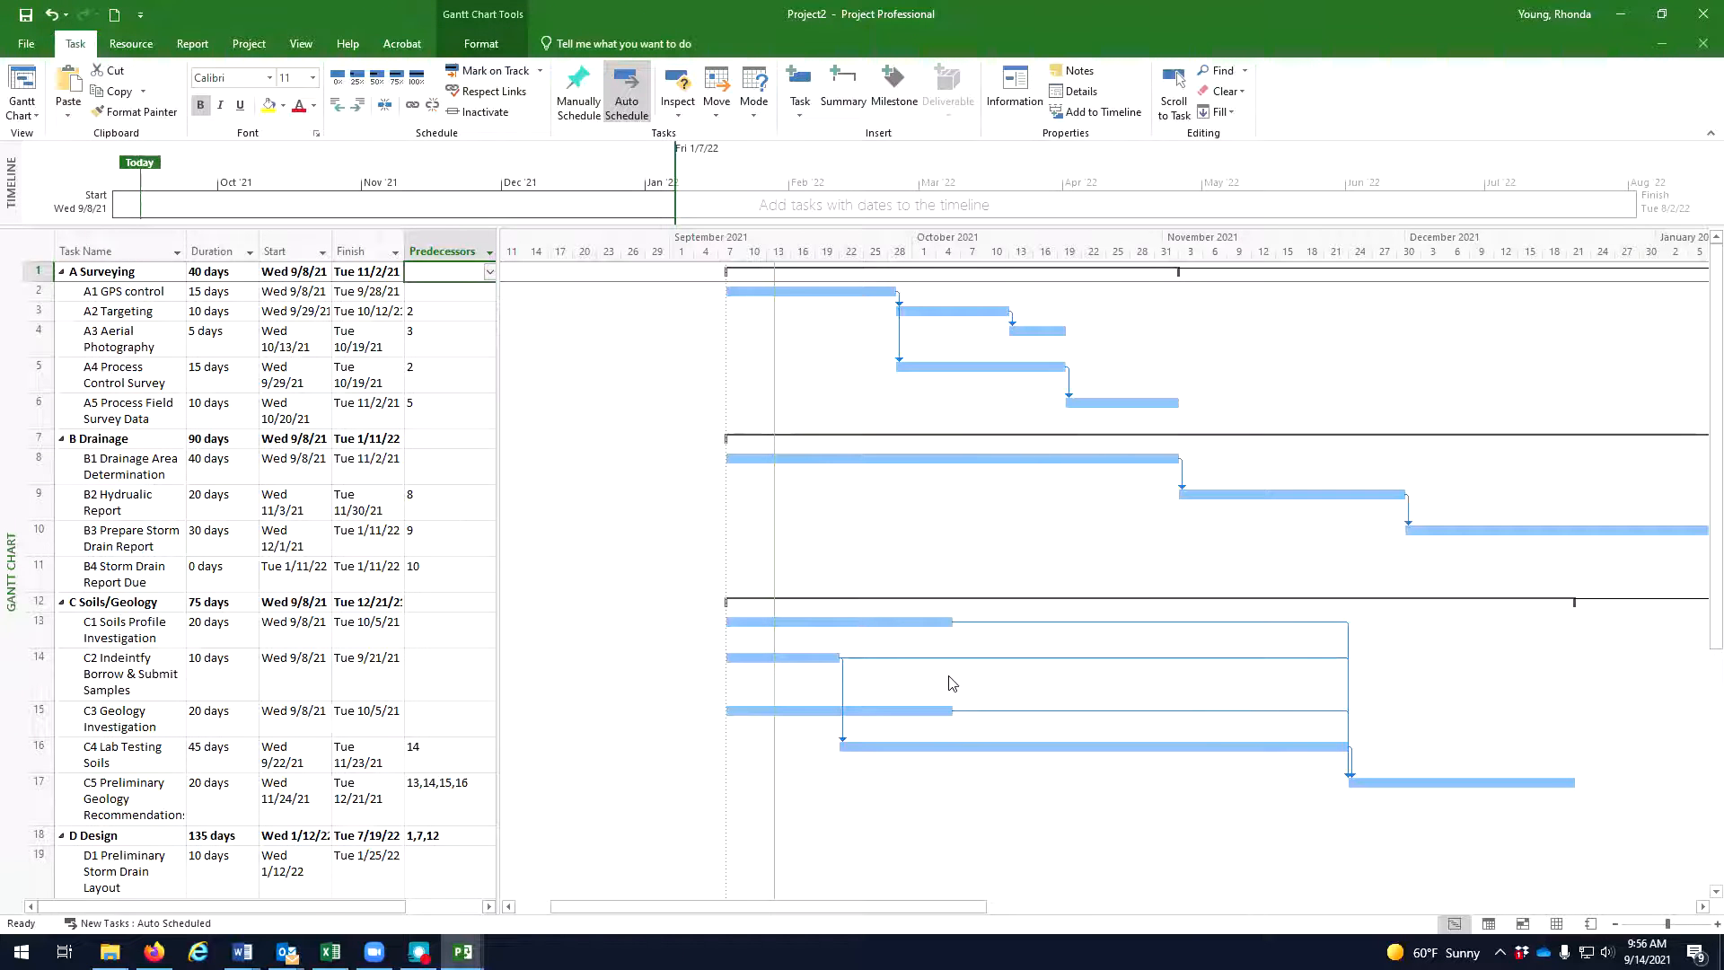
pyautogui.moveTo(906, 913); pyautogui.dragTo(987, 916)
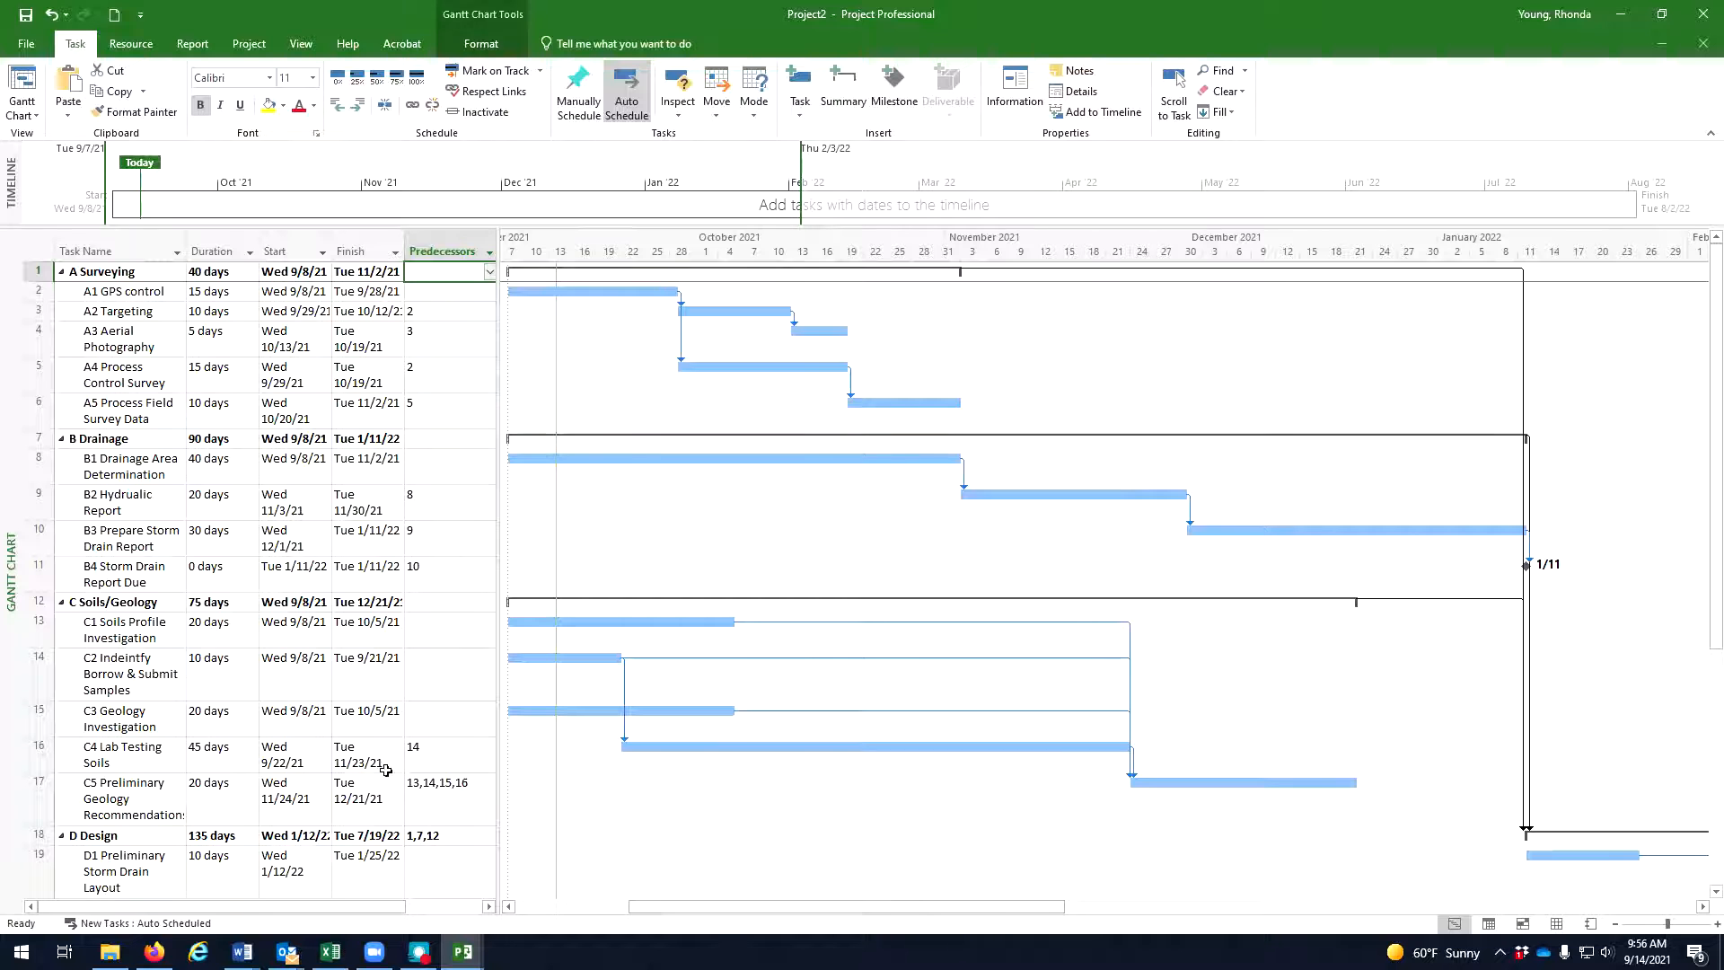
pyautogui.click(431, 710)
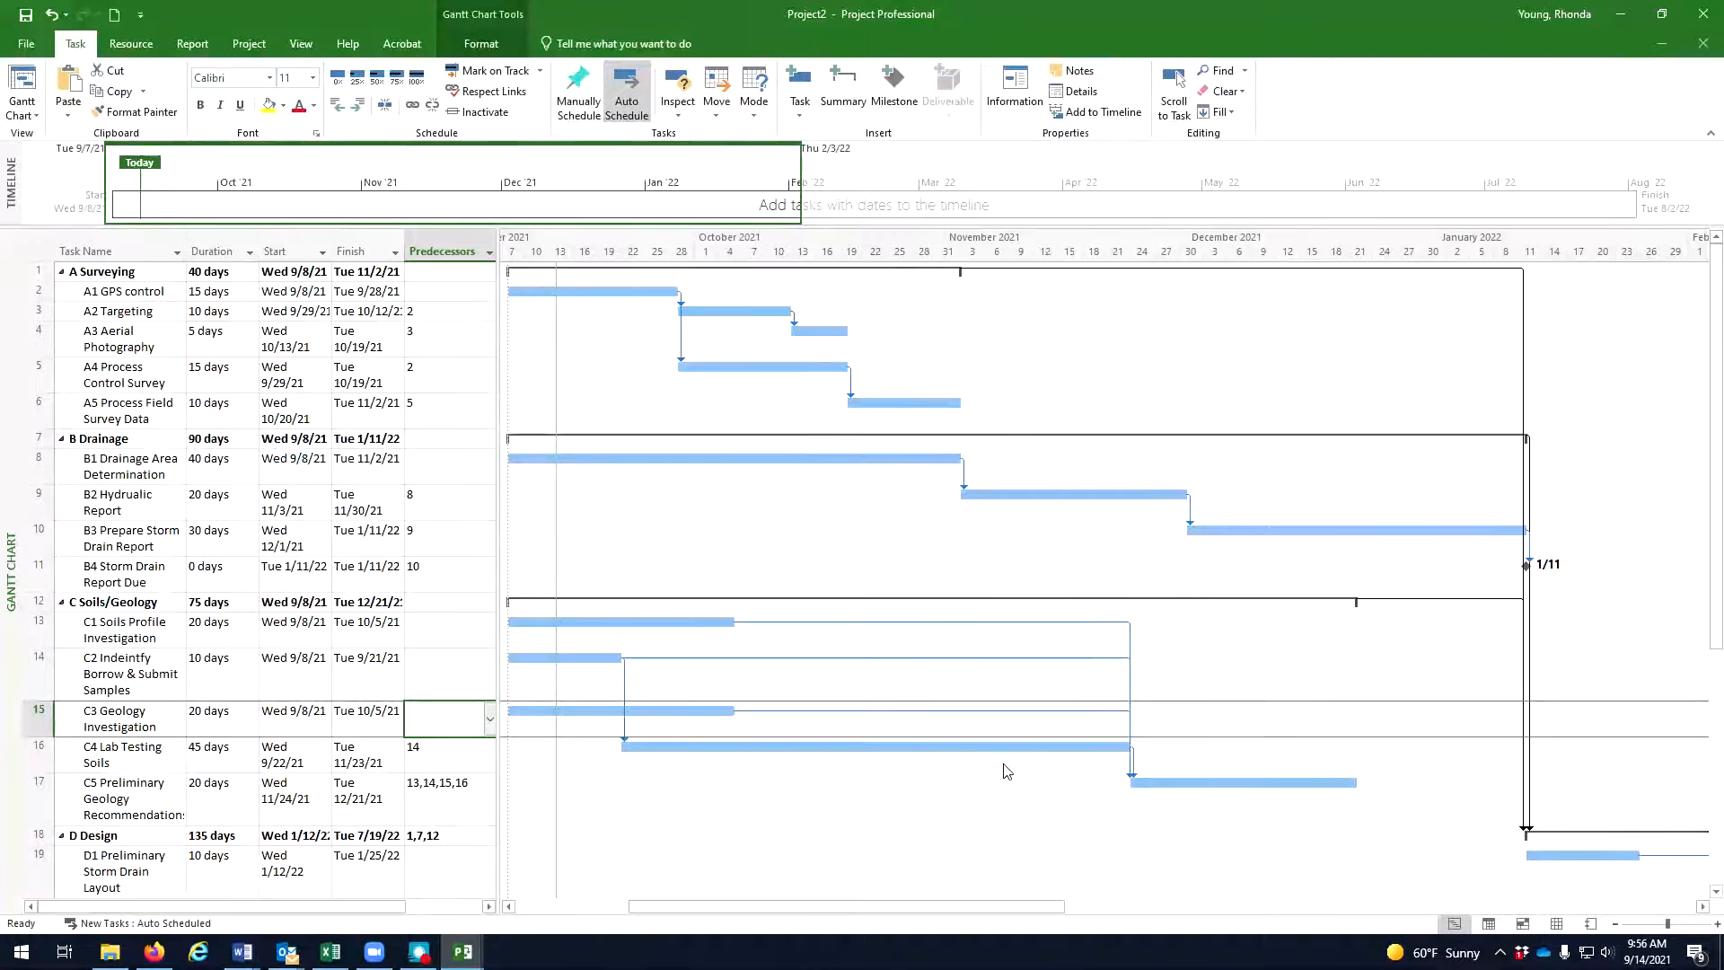
pyautogui.moveTo(1056, 916)
pyautogui.mouseDown()
pyautogui.moveTo(1252, 938)
pyautogui.moveTo(1001, 929)
pyautogui.moveTo(1046, 929)
pyautogui.mouseUp()
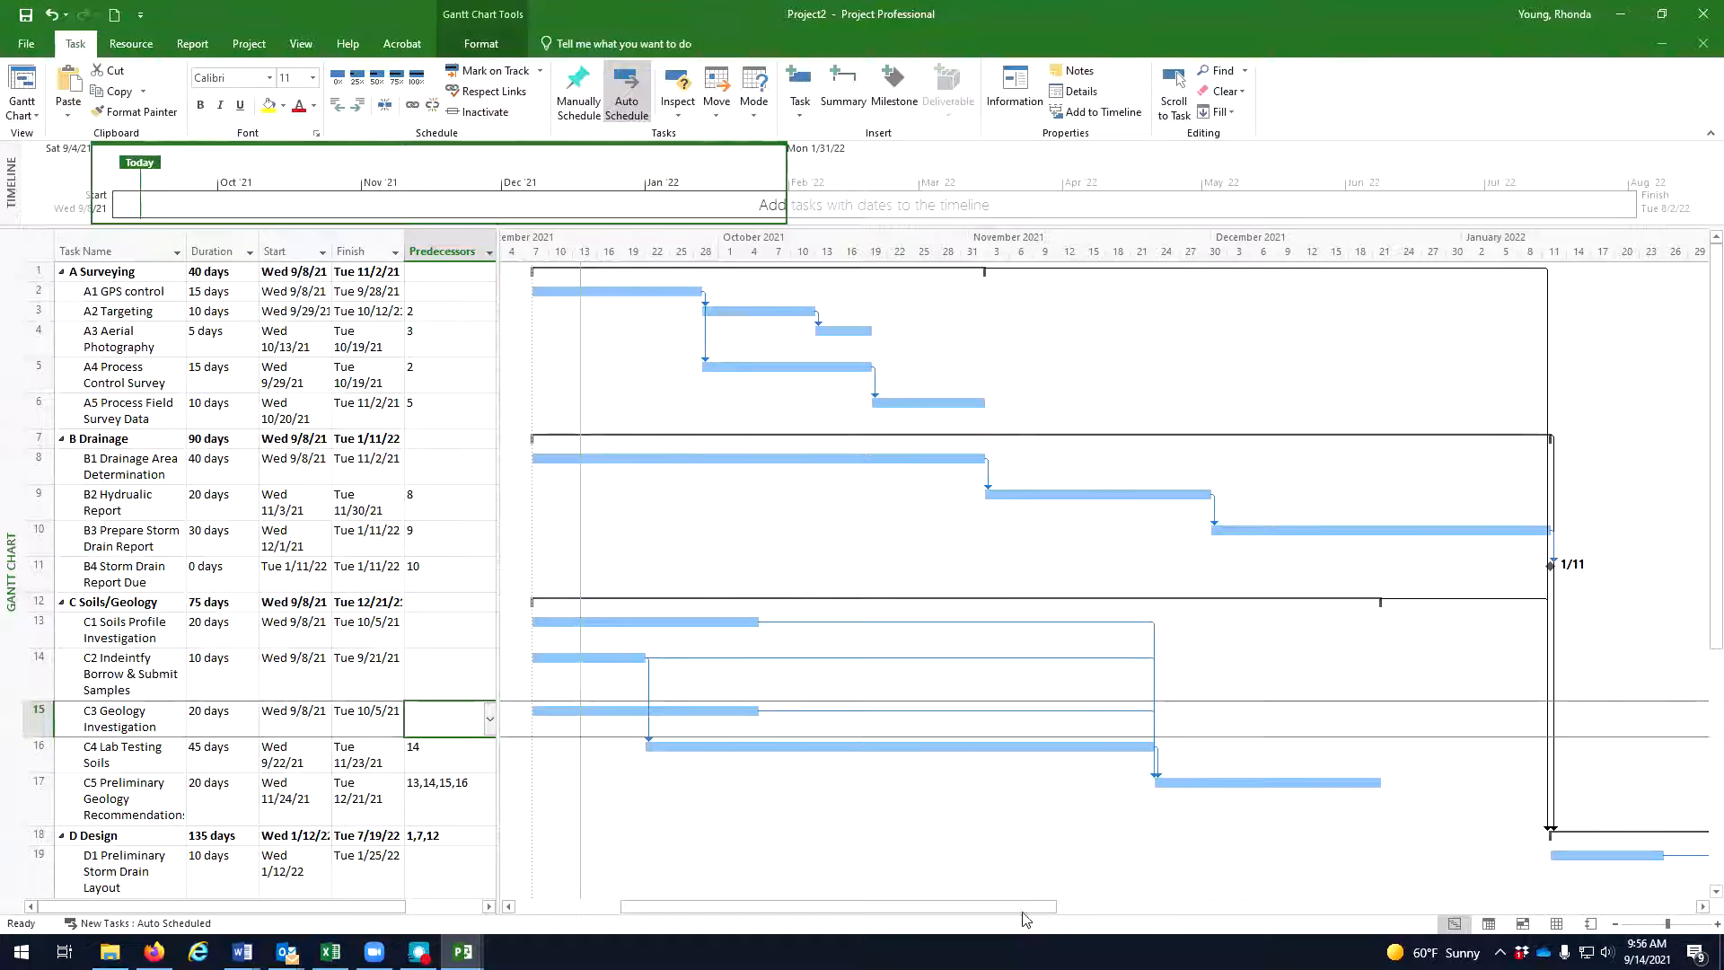
# Switch the schedule from the Gantt Chart view to the Detail Gantt view and look along its critical and slack bars.
pyautogui.moveTo(744, 914); pyautogui.dragTo(748, 915)
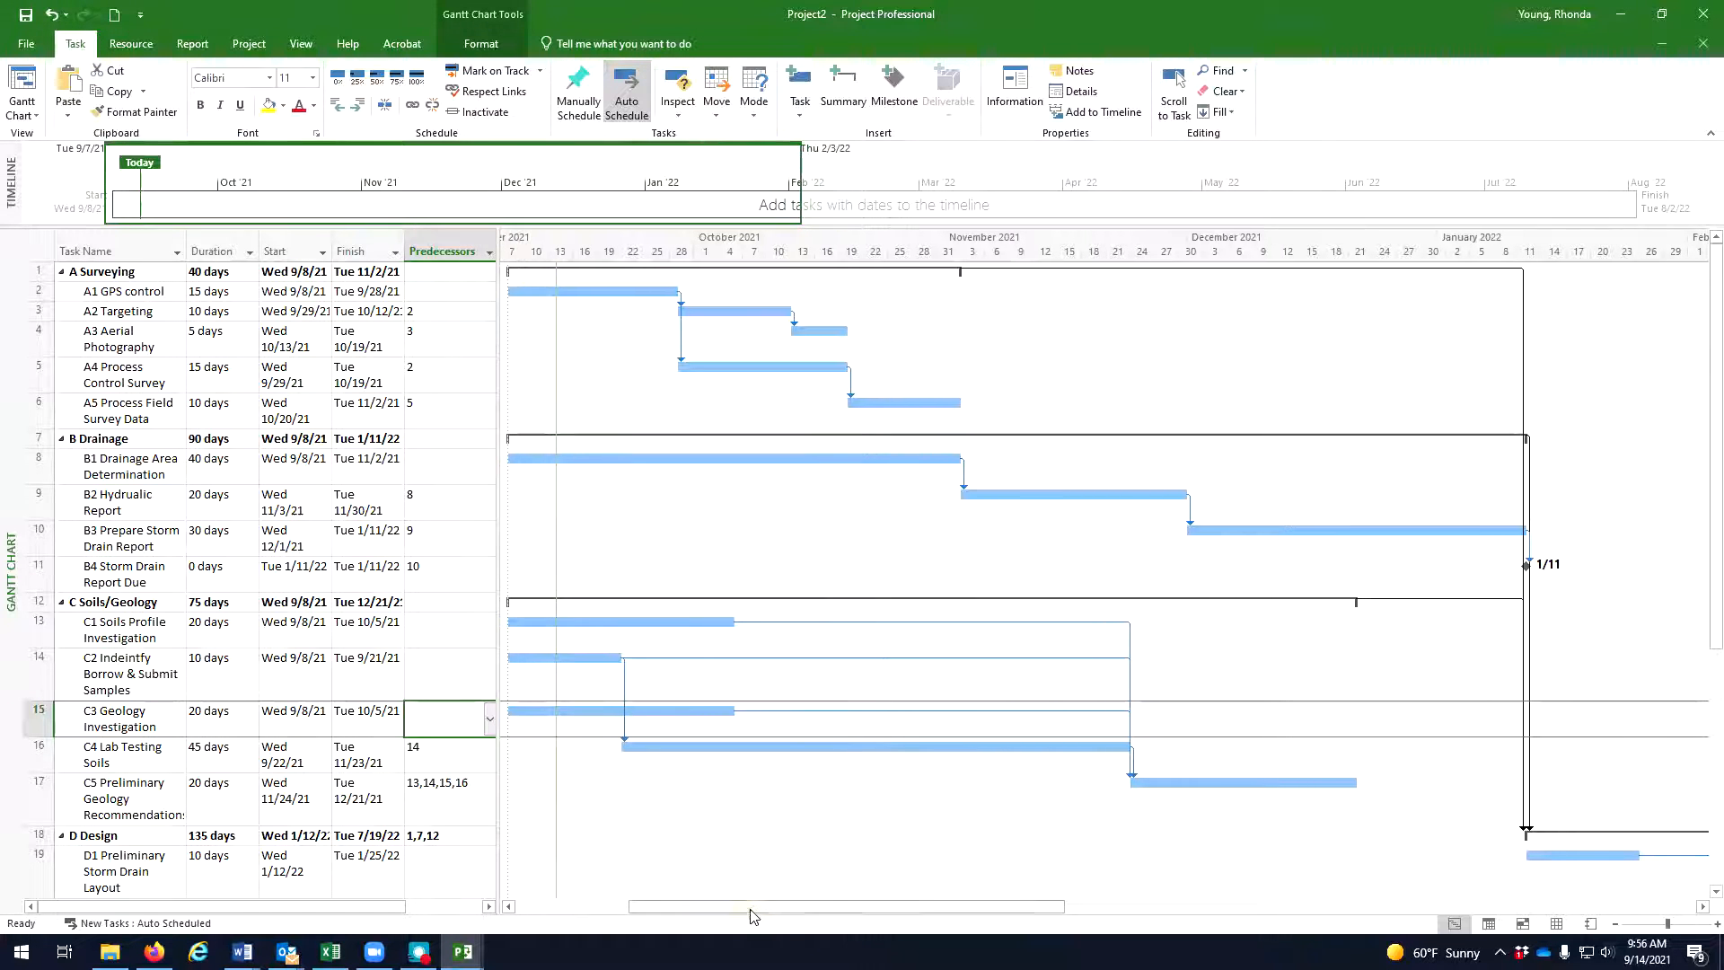
pyautogui.click(50, 127)
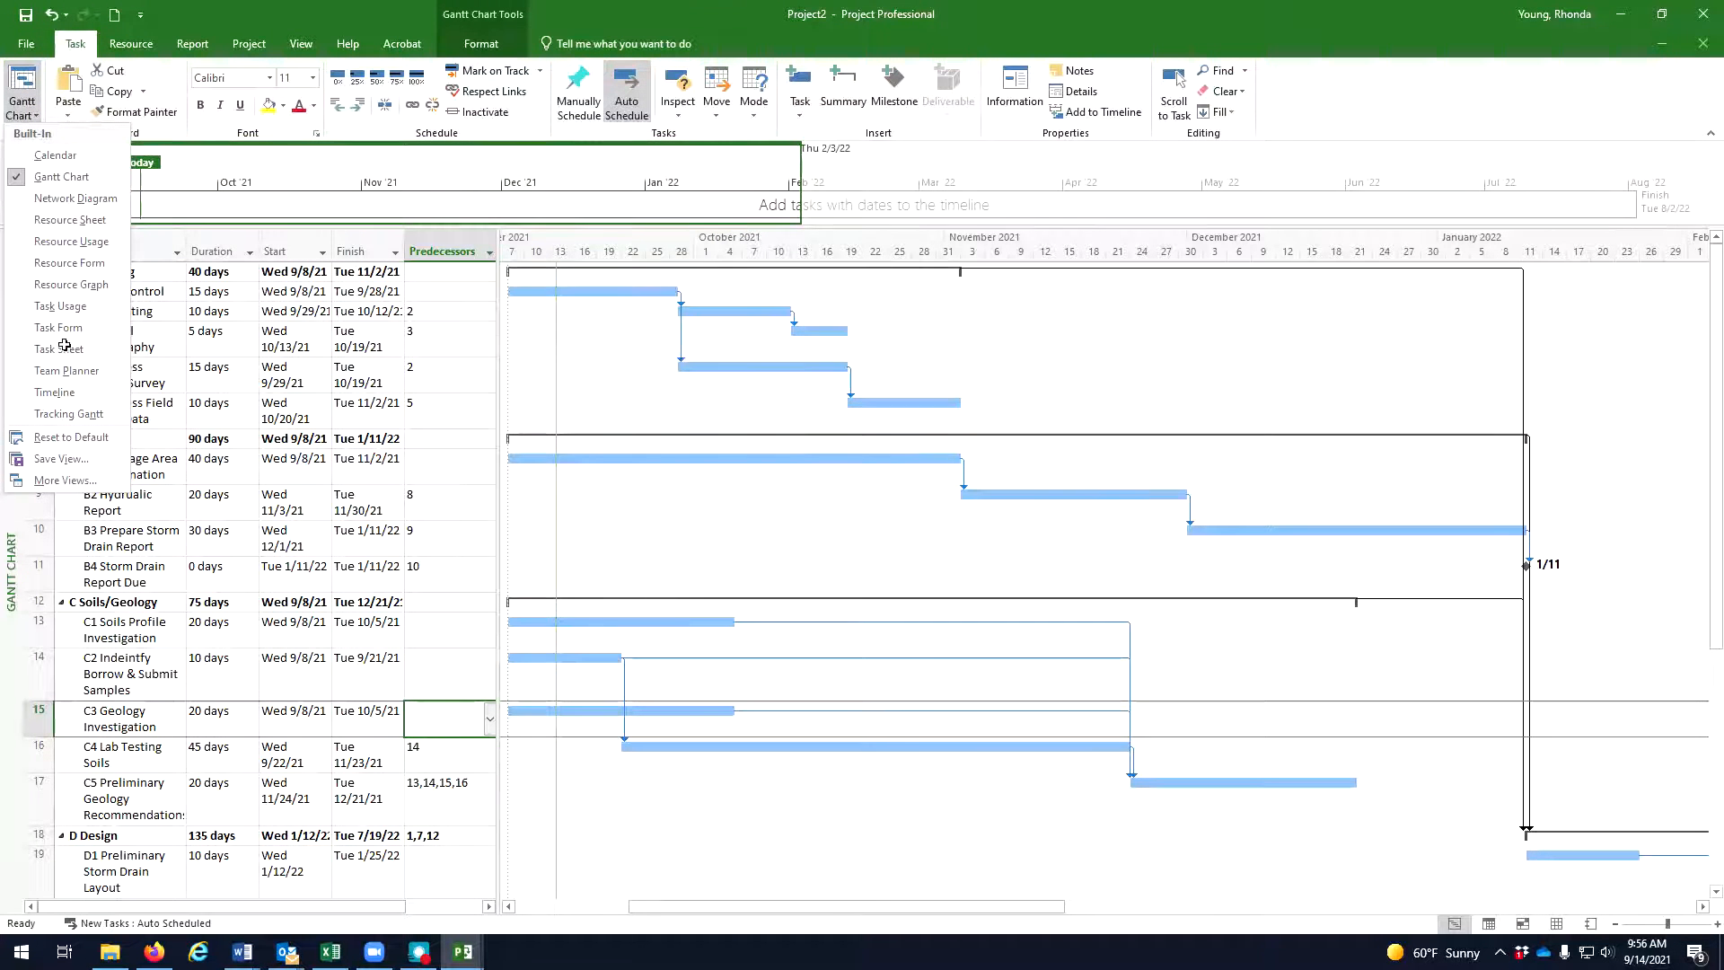
pyautogui.click(65, 481)
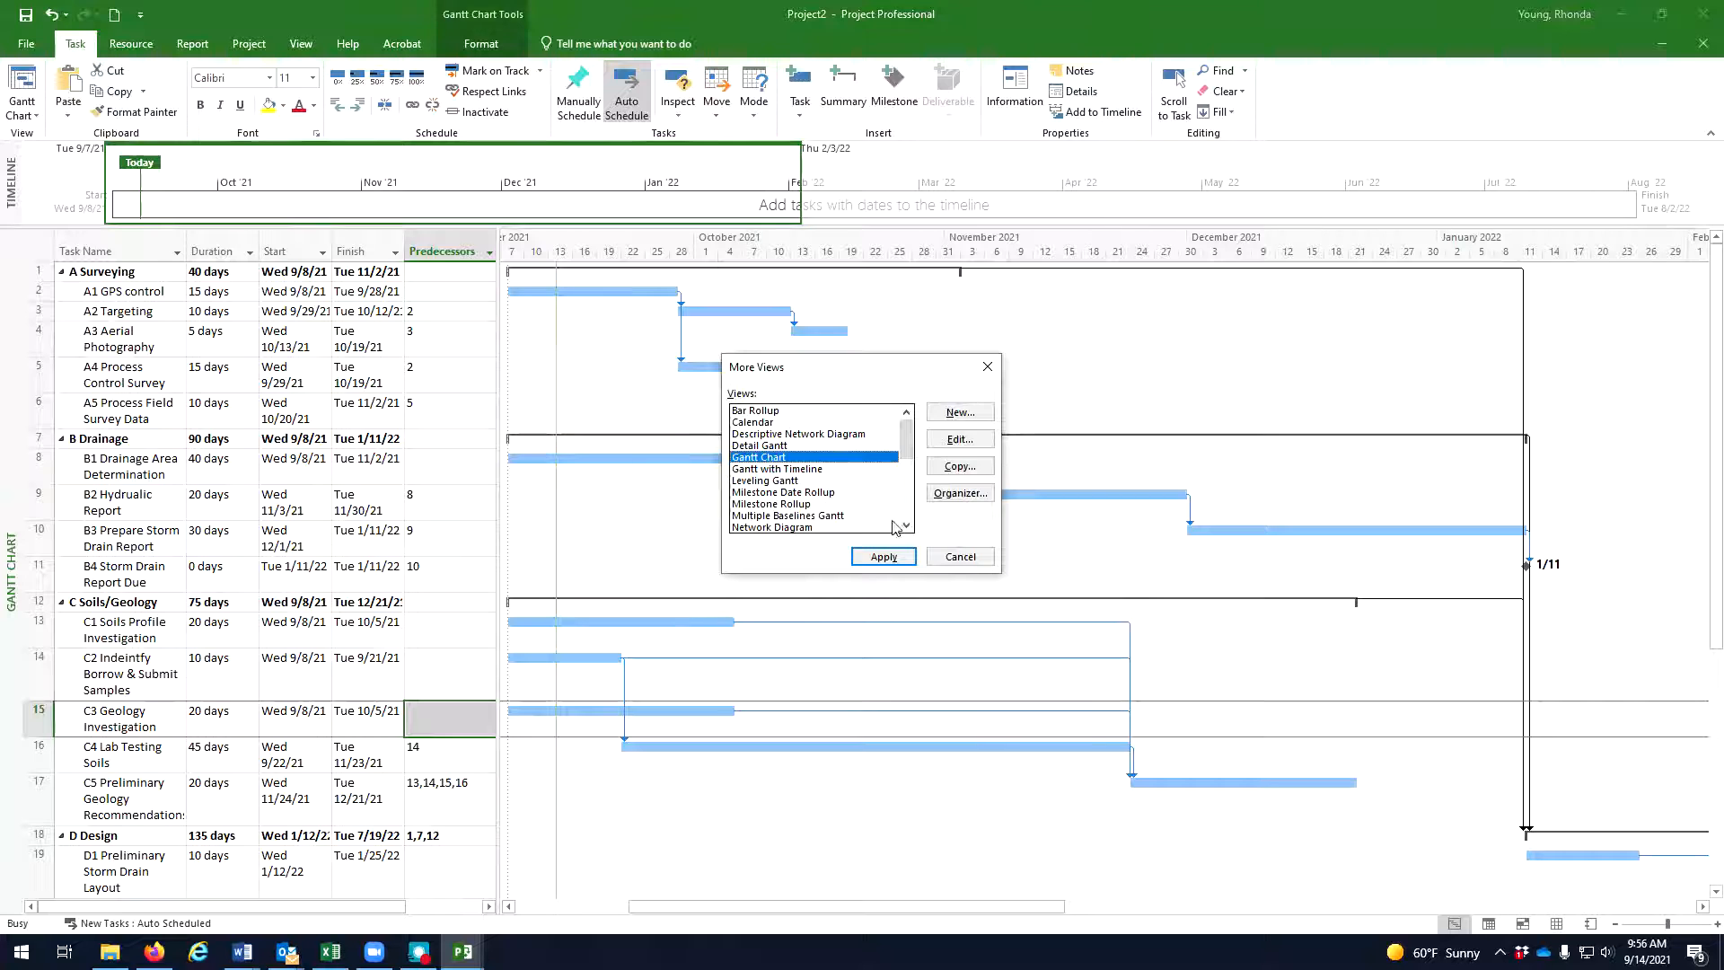
pyautogui.click(774, 447)
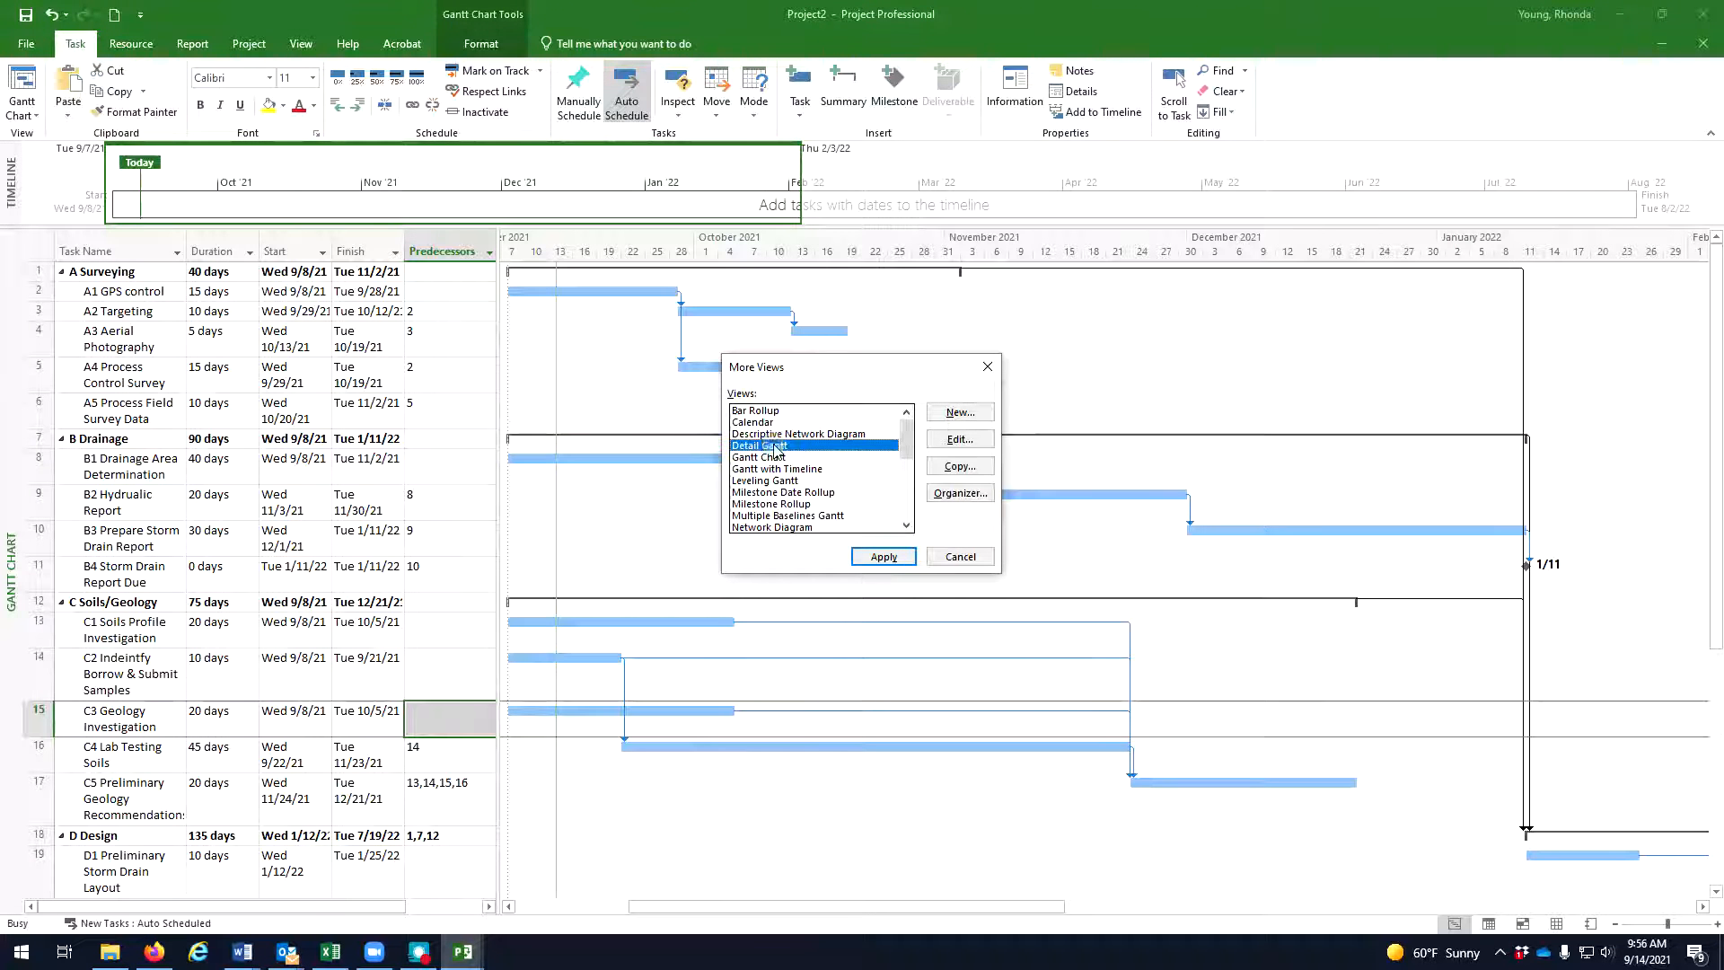
pyautogui.click(883, 557)
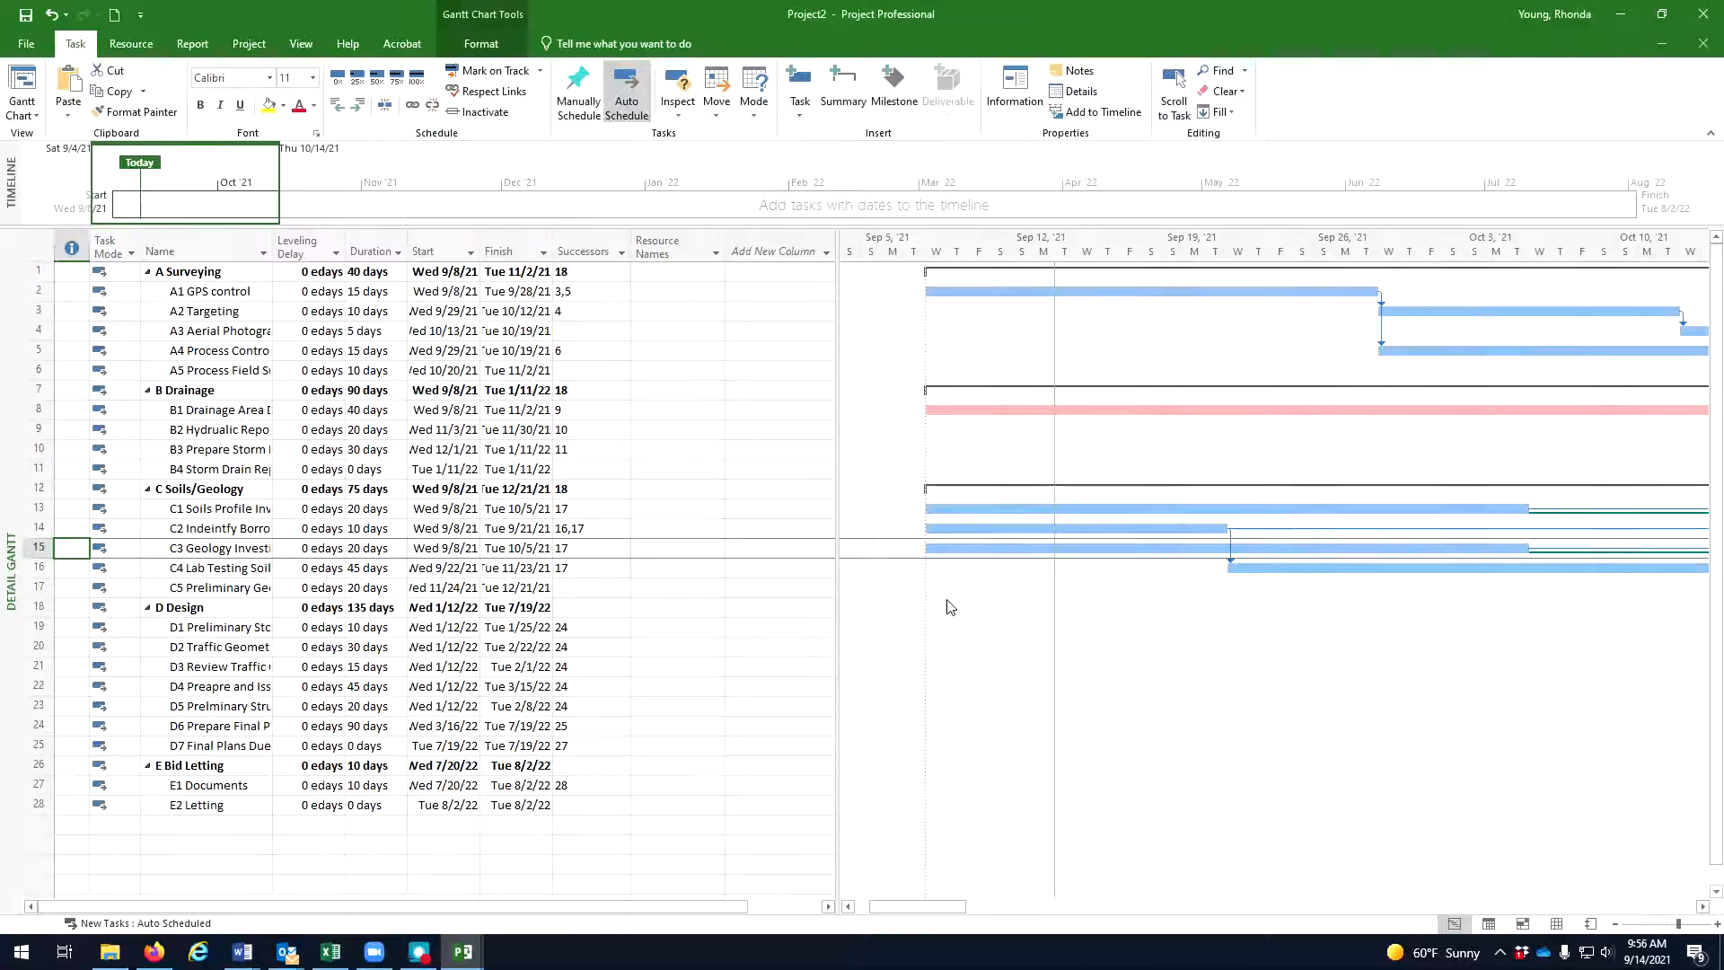
pyautogui.moveTo(952, 907)
pyautogui.mouseDown()
pyautogui.moveTo(1355, 928)
pyautogui.moveTo(959, 923)
pyautogui.mouseUp()
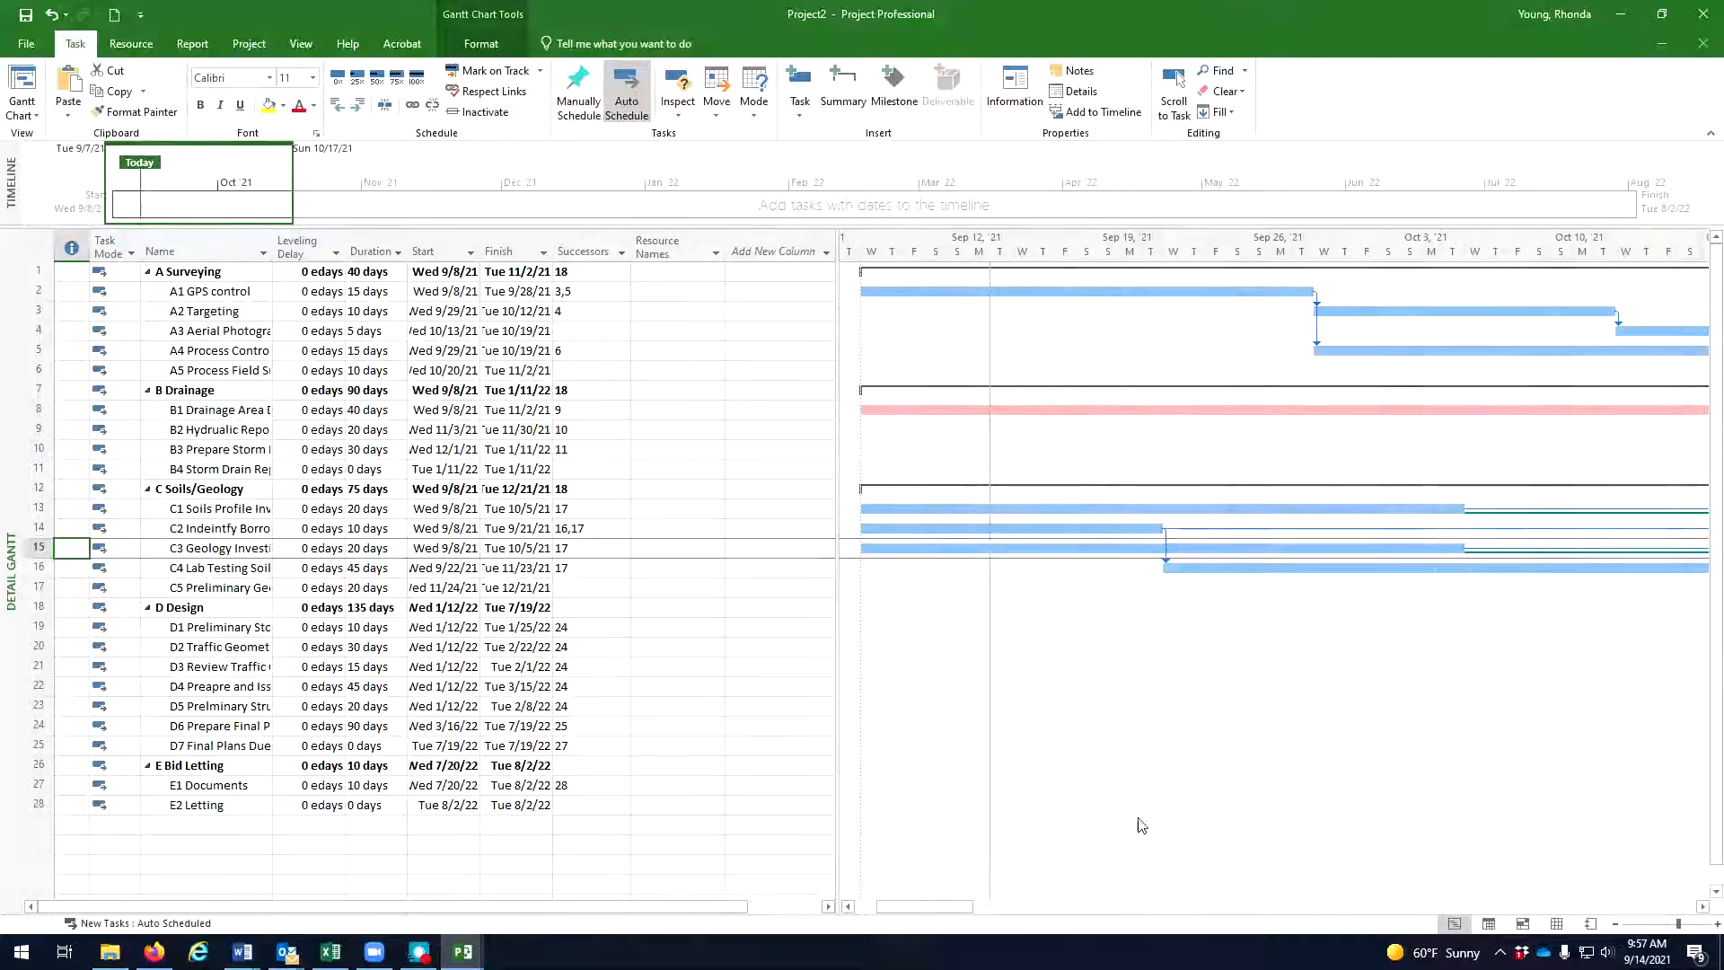
pyautogui.moveTo(947, 907); pyautogui.dragTo(1084, 927)
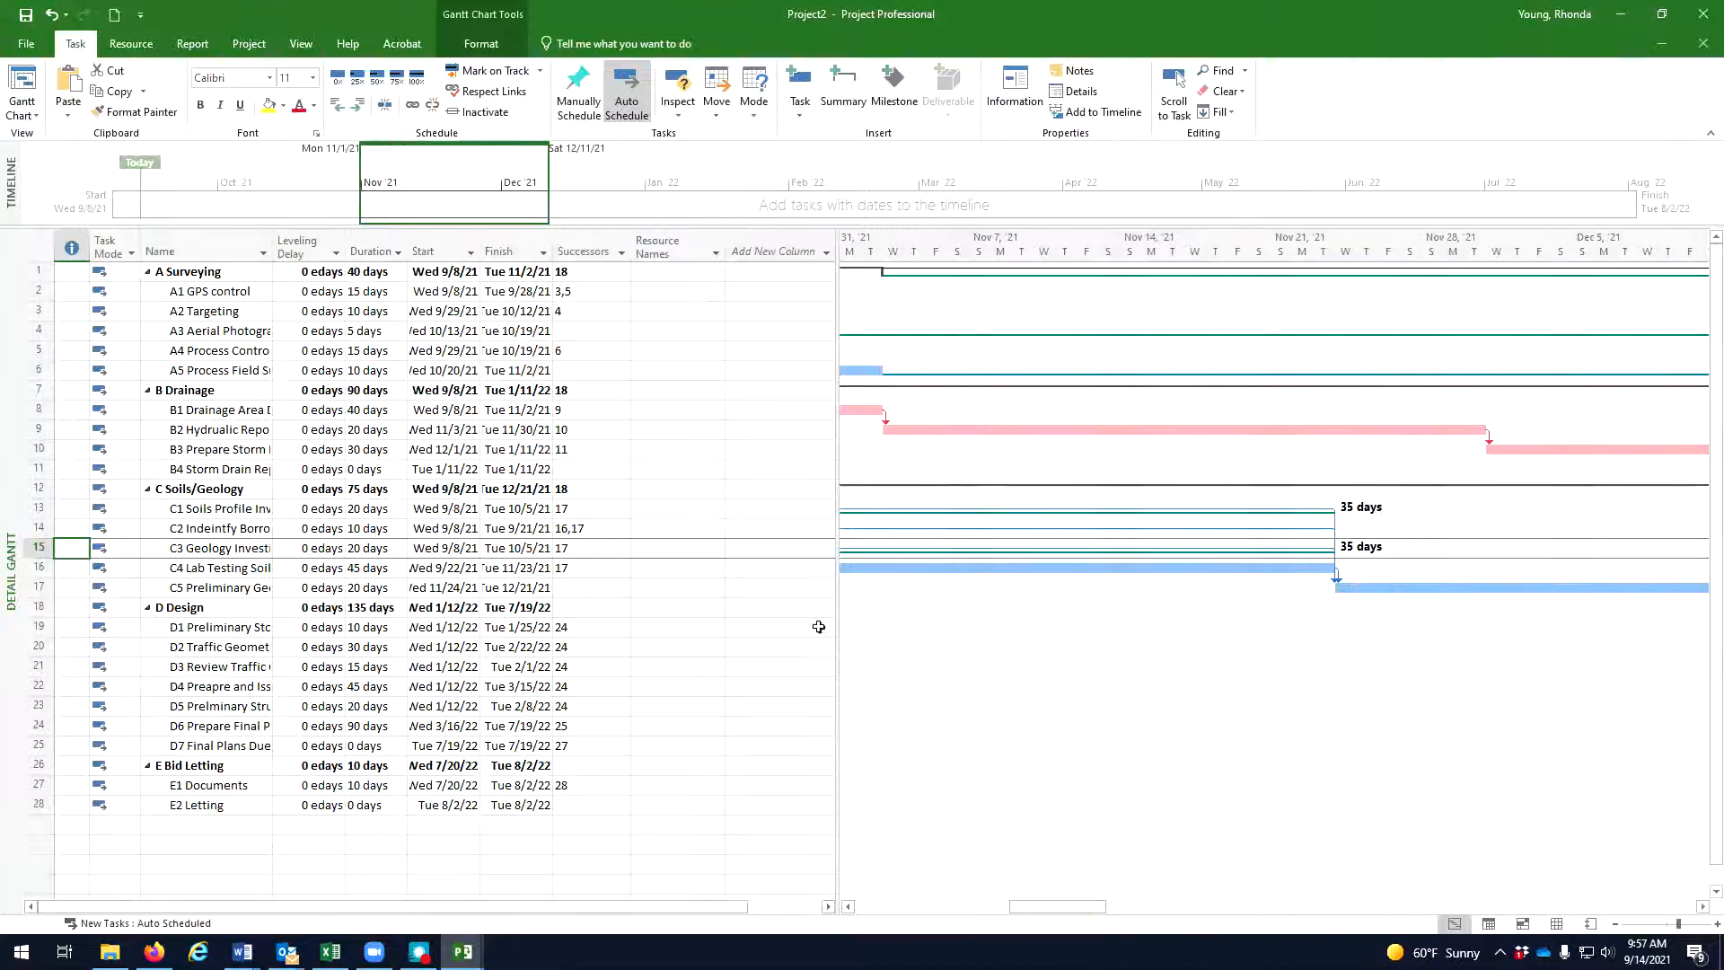
# Narrow the Detail Gantt table pane and hide its Indicators, Task Mode and Resource Names columns.
pyautogui.moveTo(833, 571); pyautogui.dragTo(626, 567)
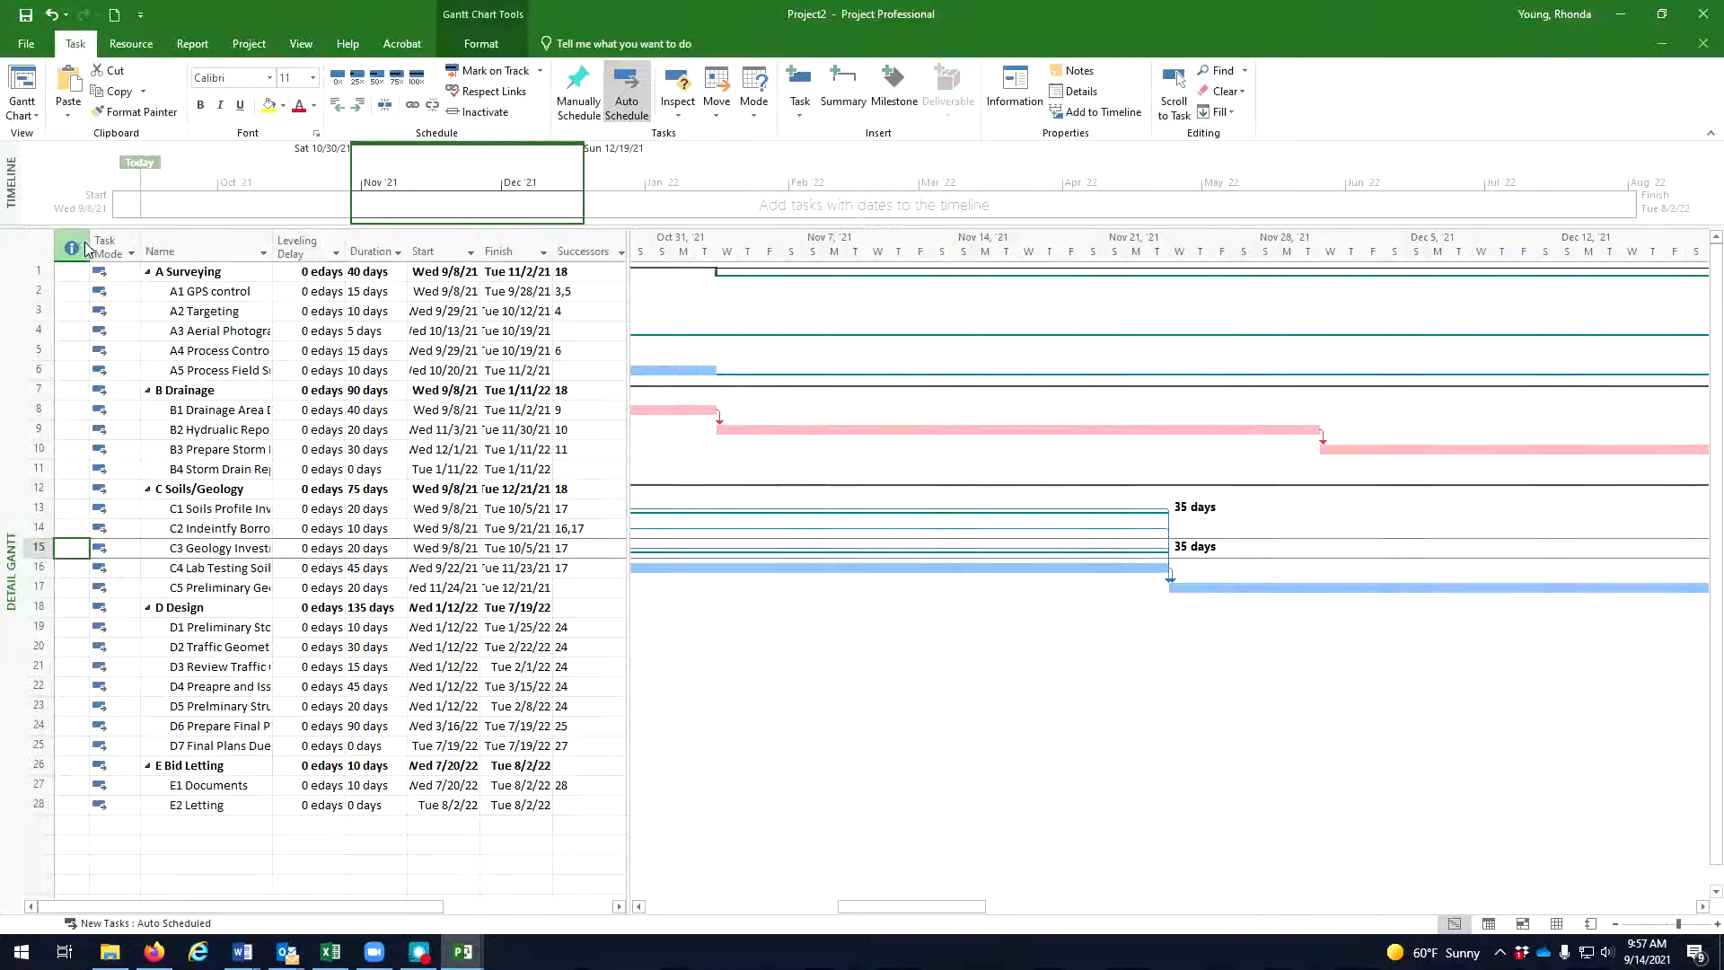
pyautogui.rightClick(86, 246)
pyautogui.click(137, 388)
pyautogui.click(79, 246)
pyautogui.rightClick(79, 246)
pyautogui.click(123, 390)
pyautogui.click(577, 248)
pyautogui.rightClick(577, 250)
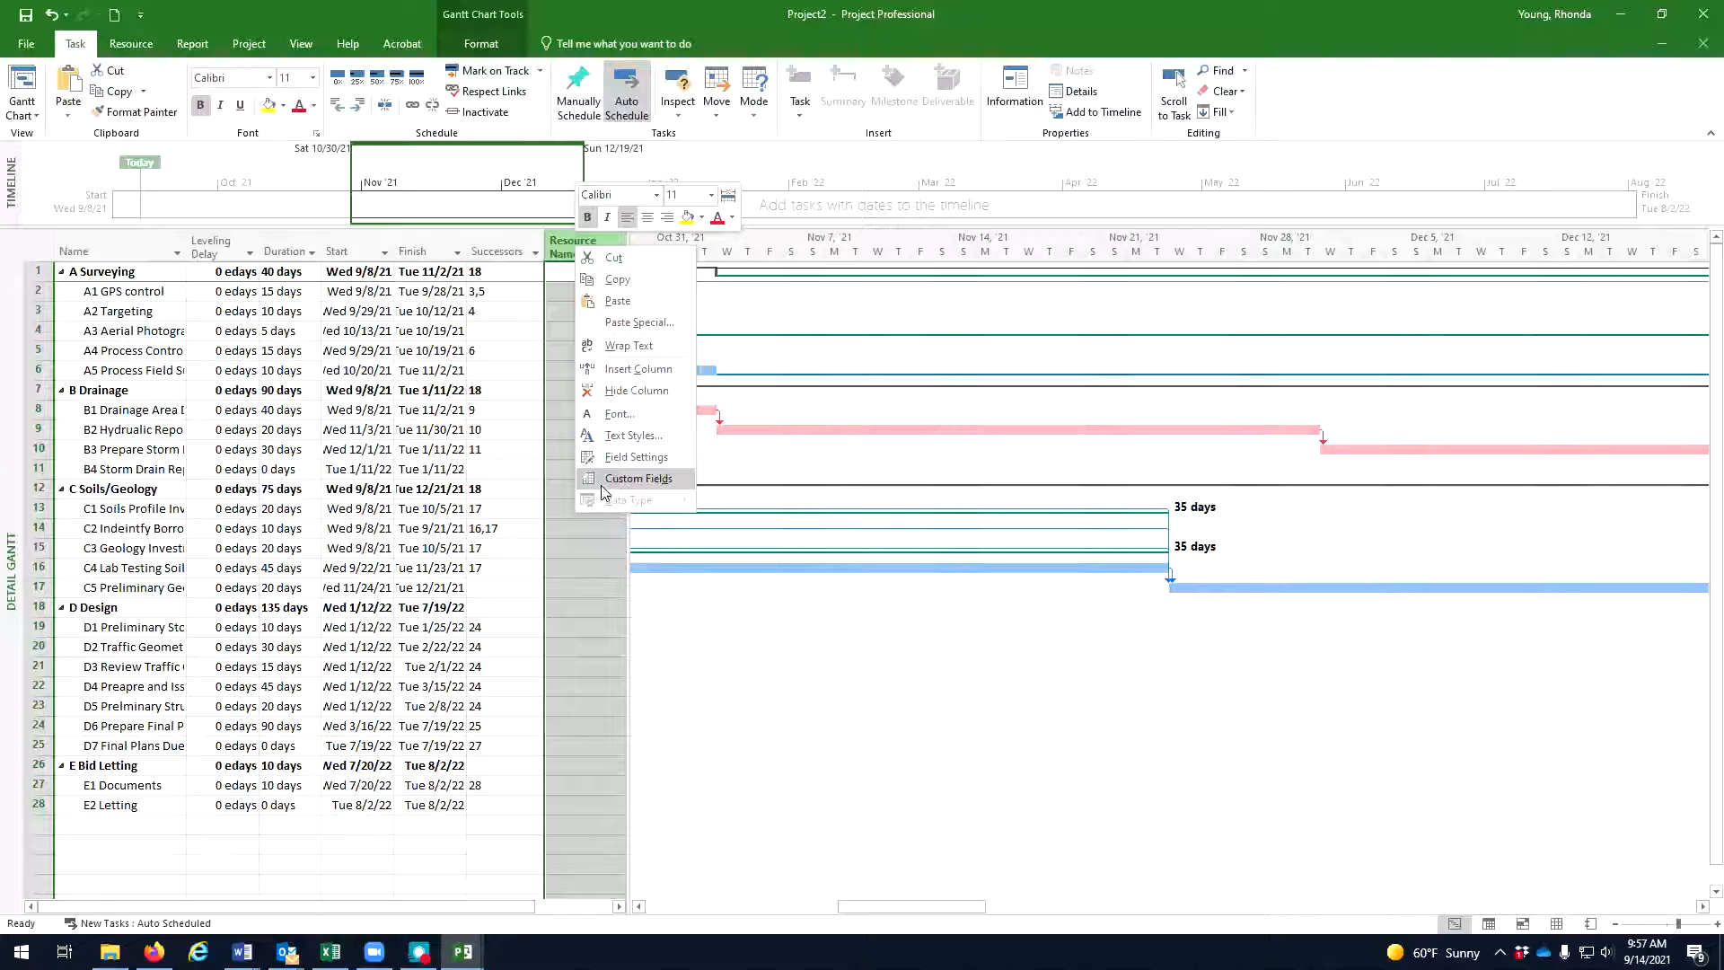
pyautogui.click(622, 390)
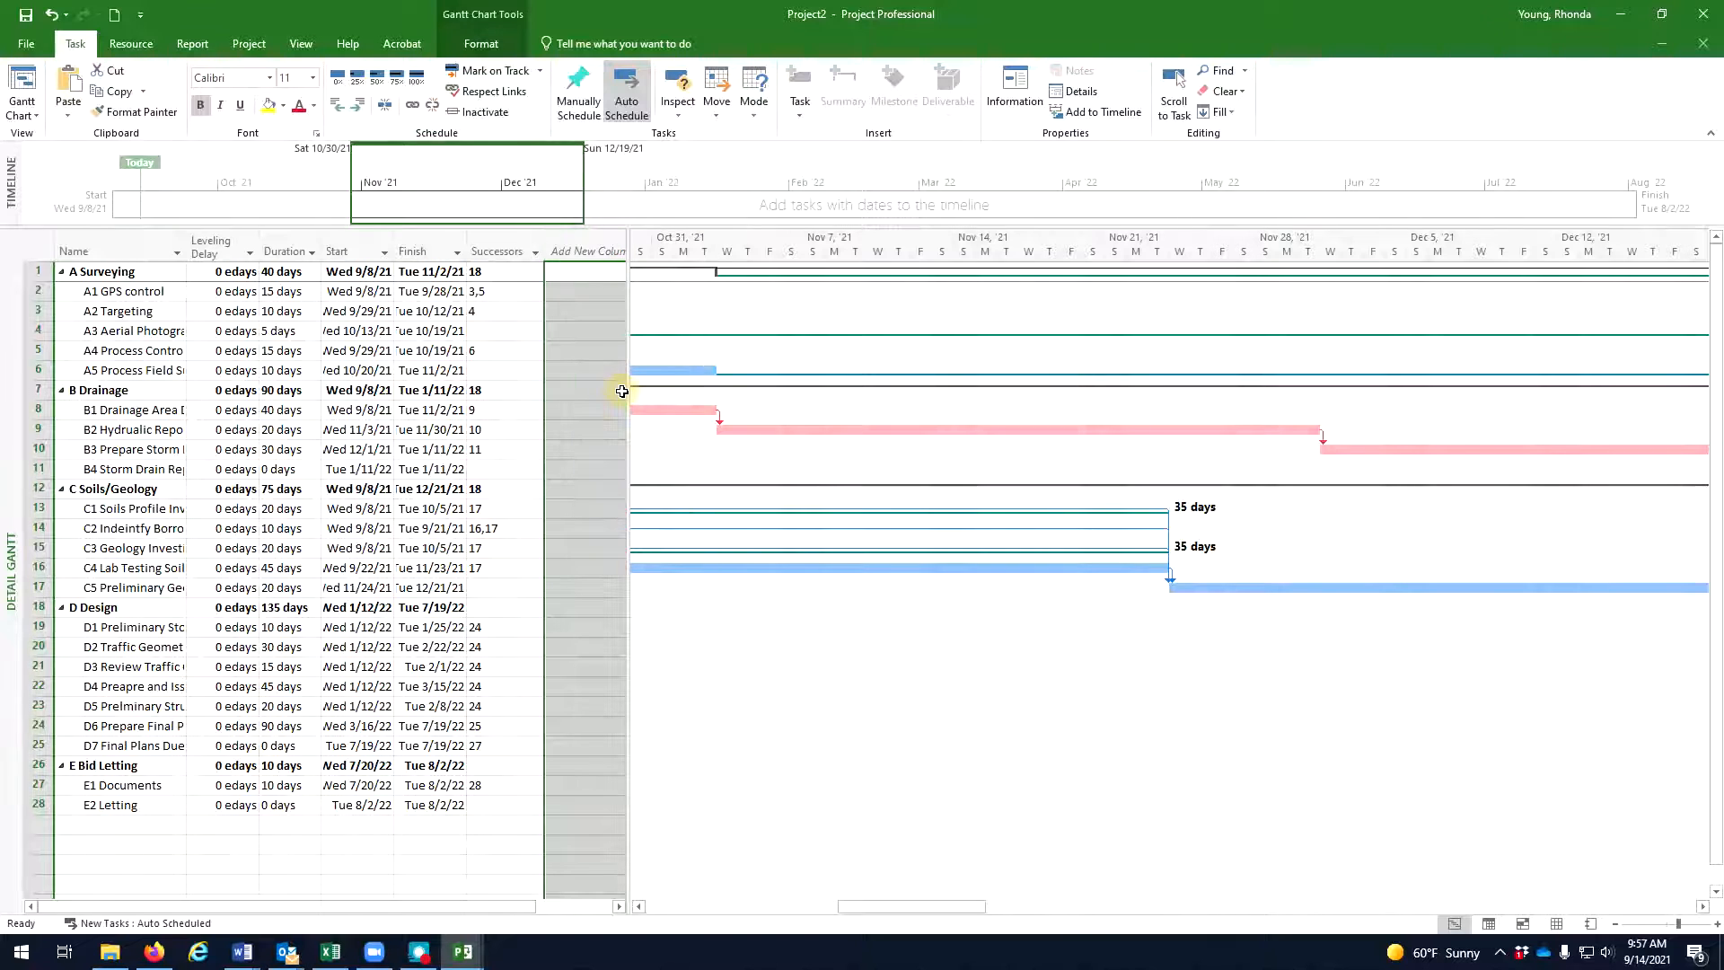
# Shrink the table pane so that it ends after the Finish column, leaving Successors covered.
pyautogui.click(503, 251)
pyautogui.rightClick(508, 251)
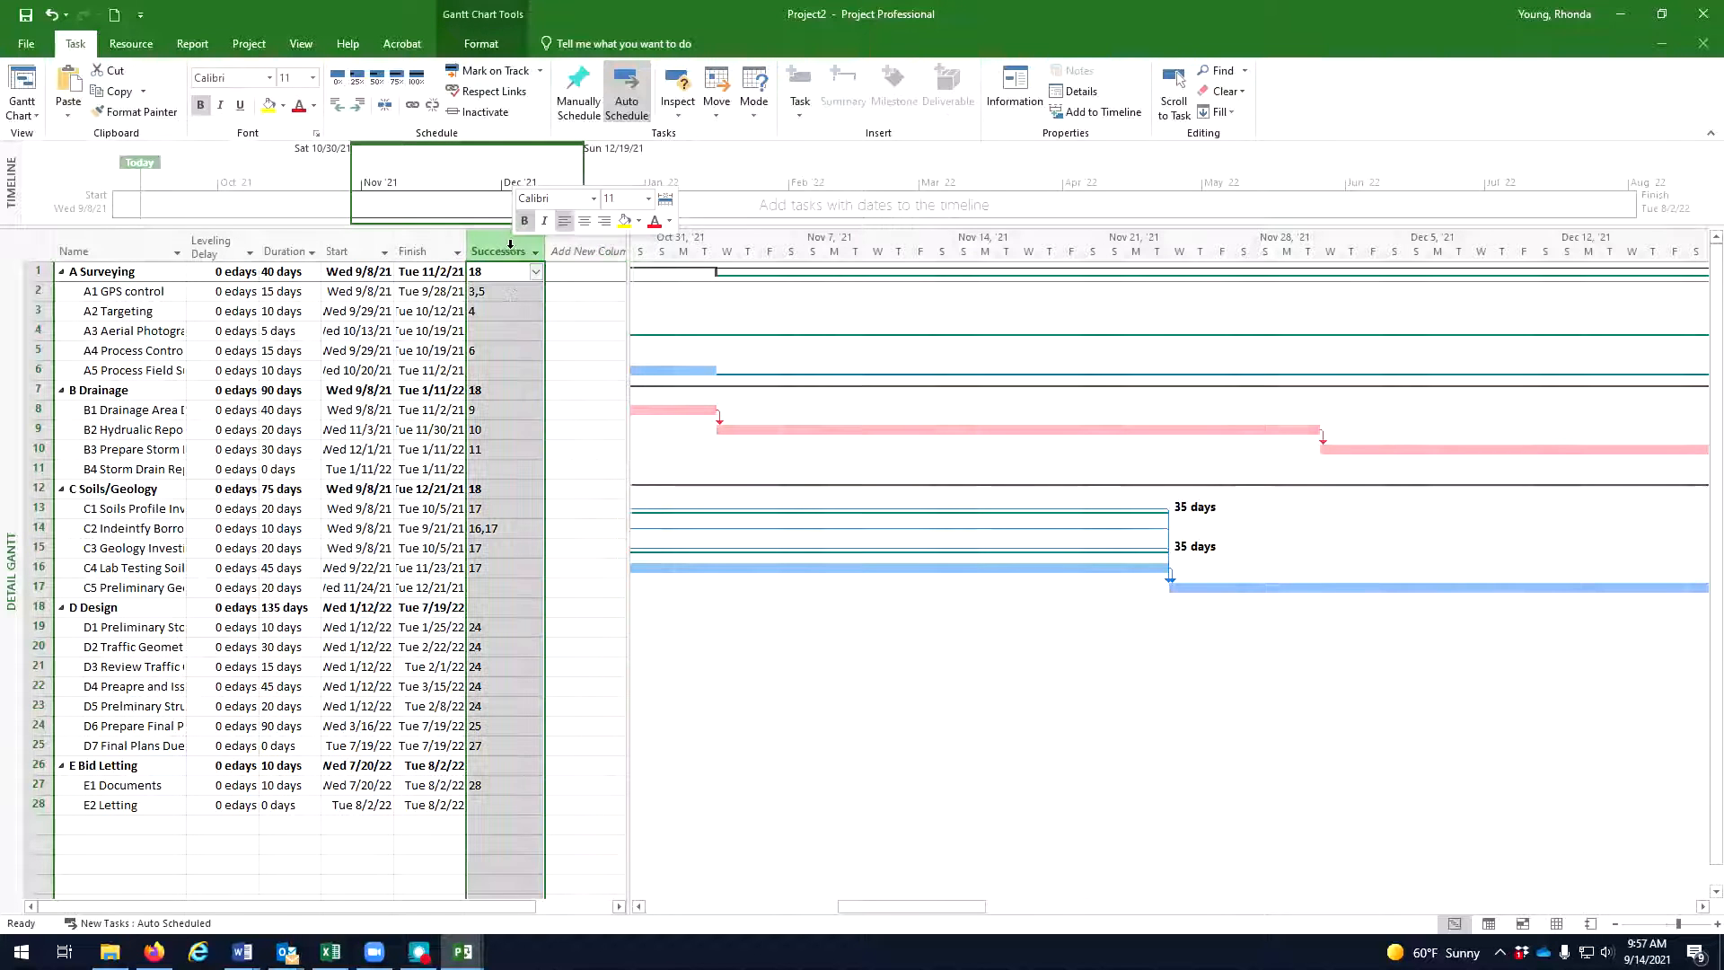
pyautogui.click(672, 612)
pyautogui.moveTo(628, 612); pyautogui.dragTo(469, 612)
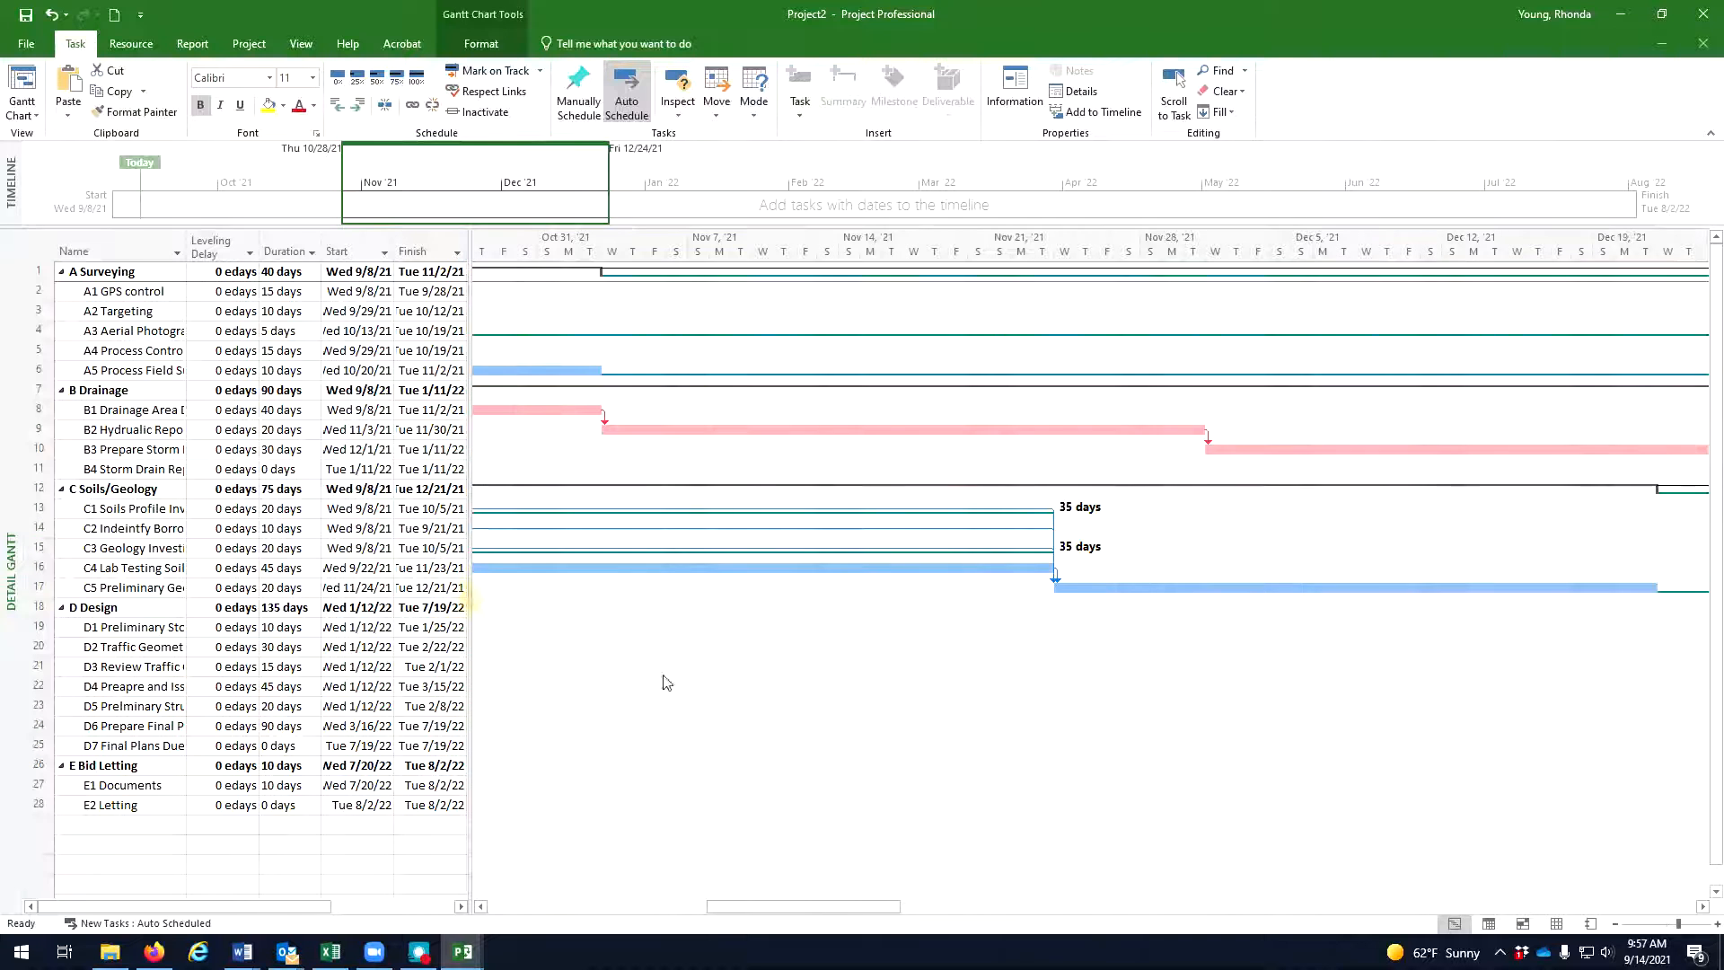
pyautogui.moveTo(796, 914); pyautogui.dragTo(665, 911)
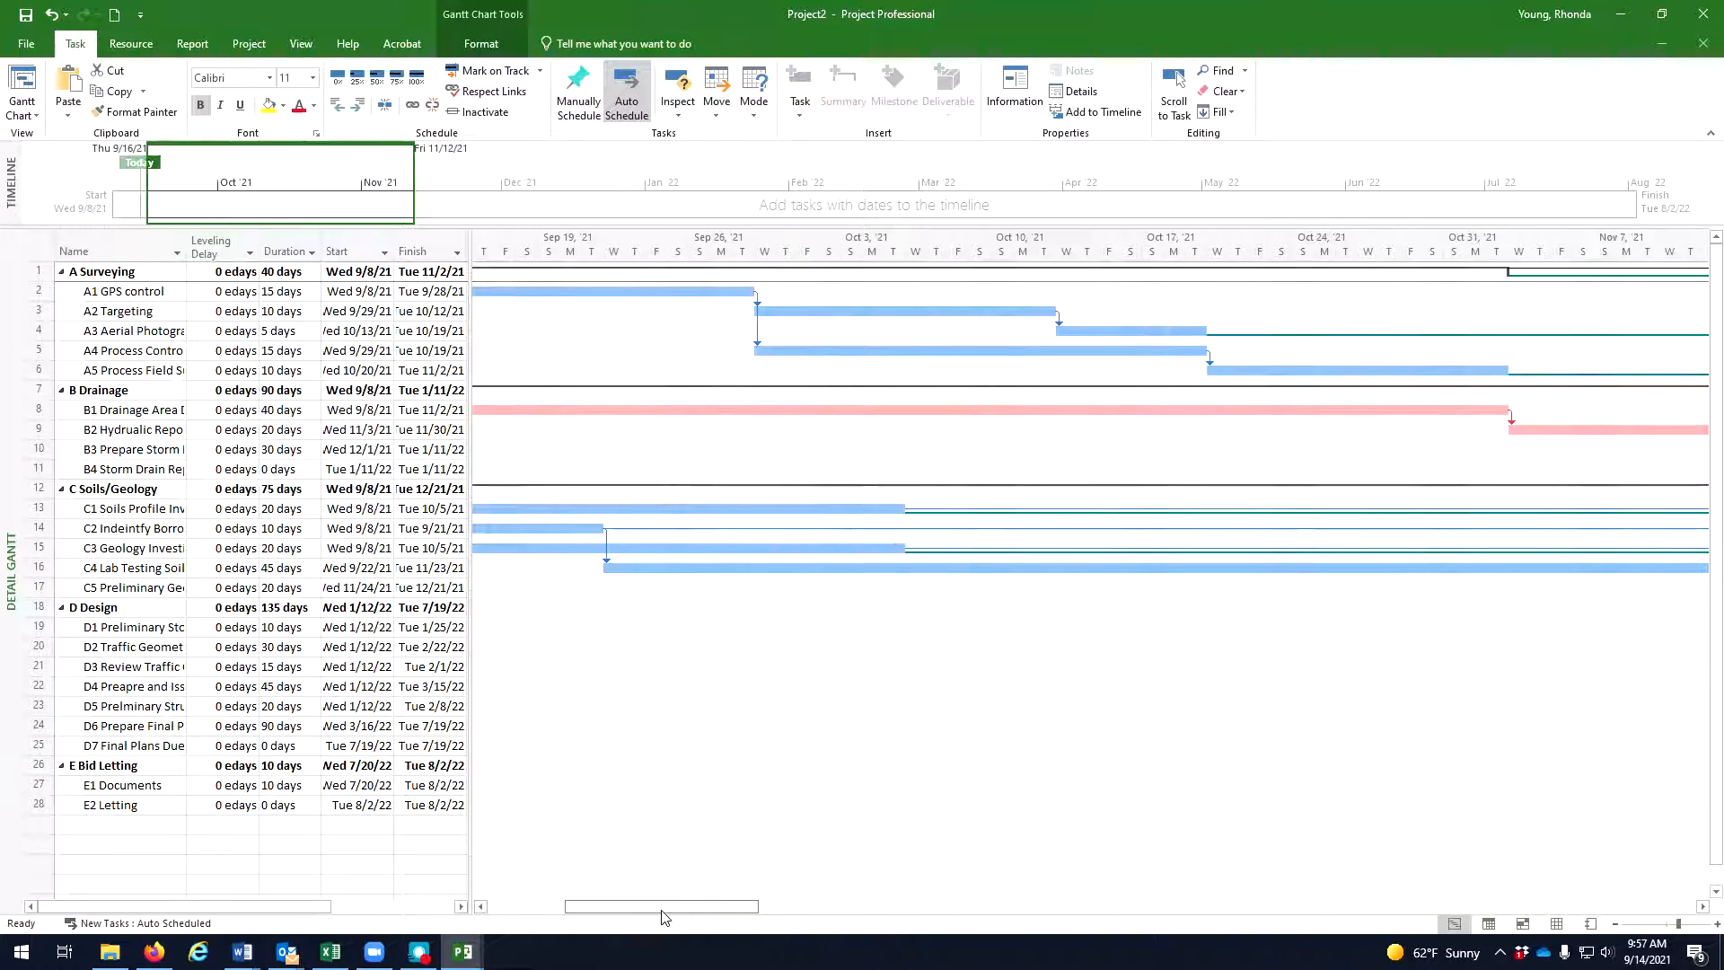
# Widen the Name column to show fuller task names and review the critical bars and slack across the Detail Gantt.
pyautogui.moveTo(182, 244); pyautogui.dragTo(219, 243)
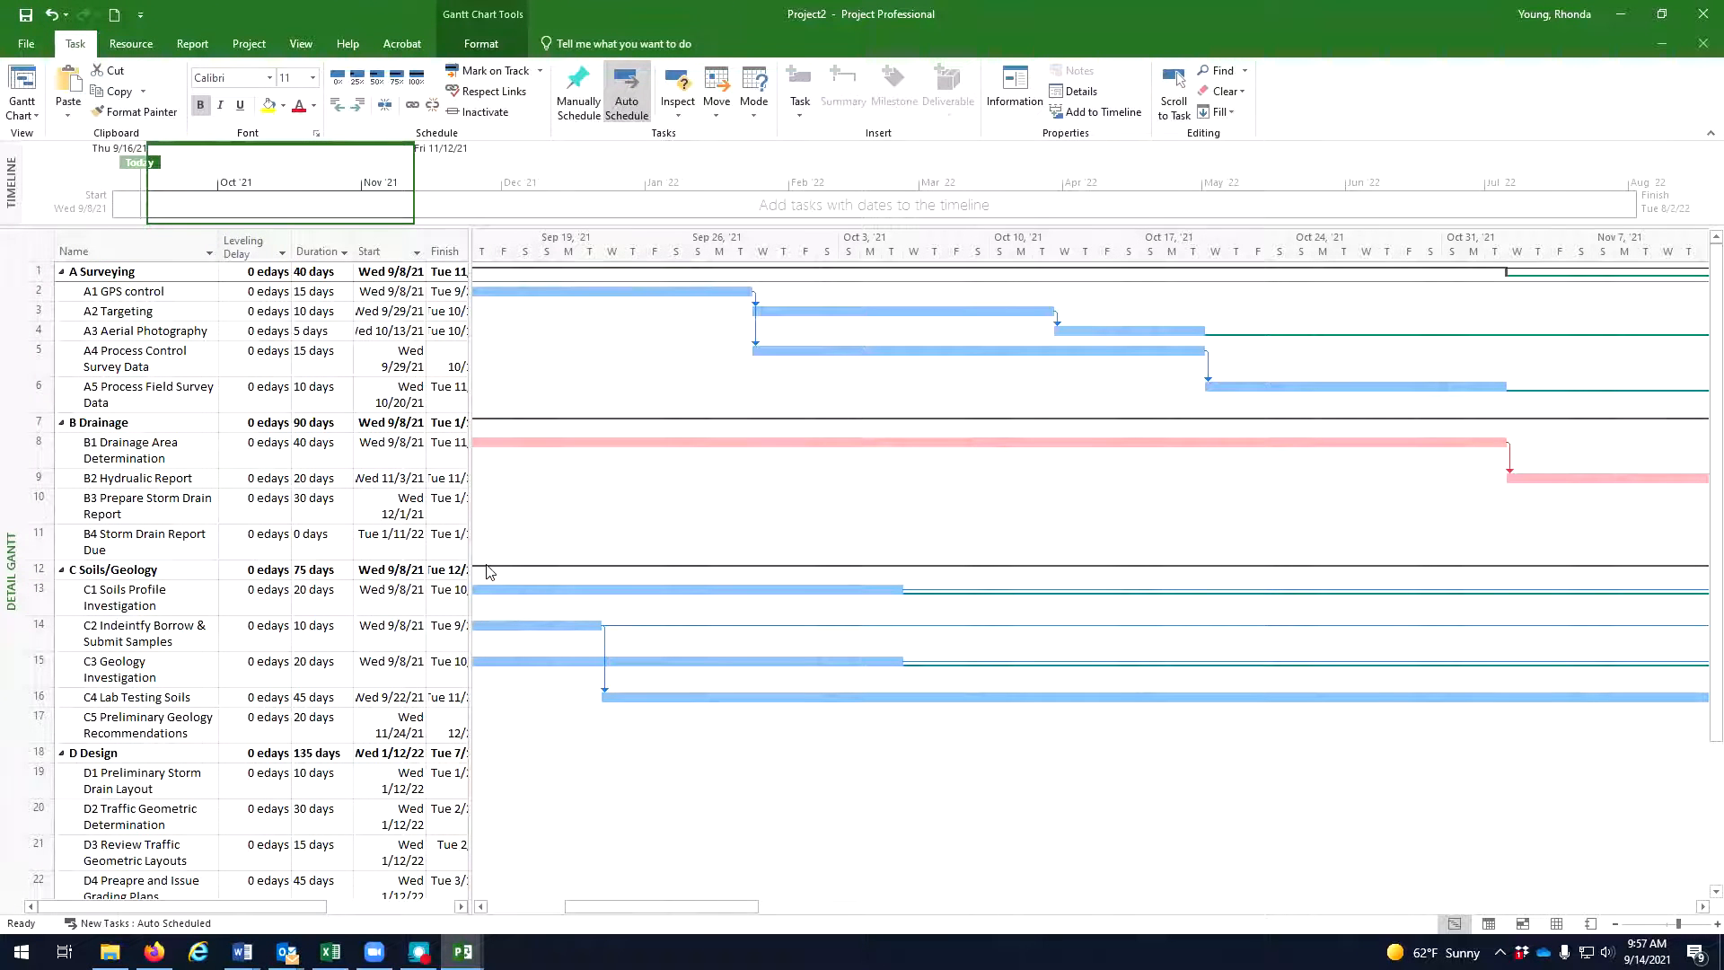
pyautogui.moveTo(752, 906); pyautogui.dragTo(1289, 954)
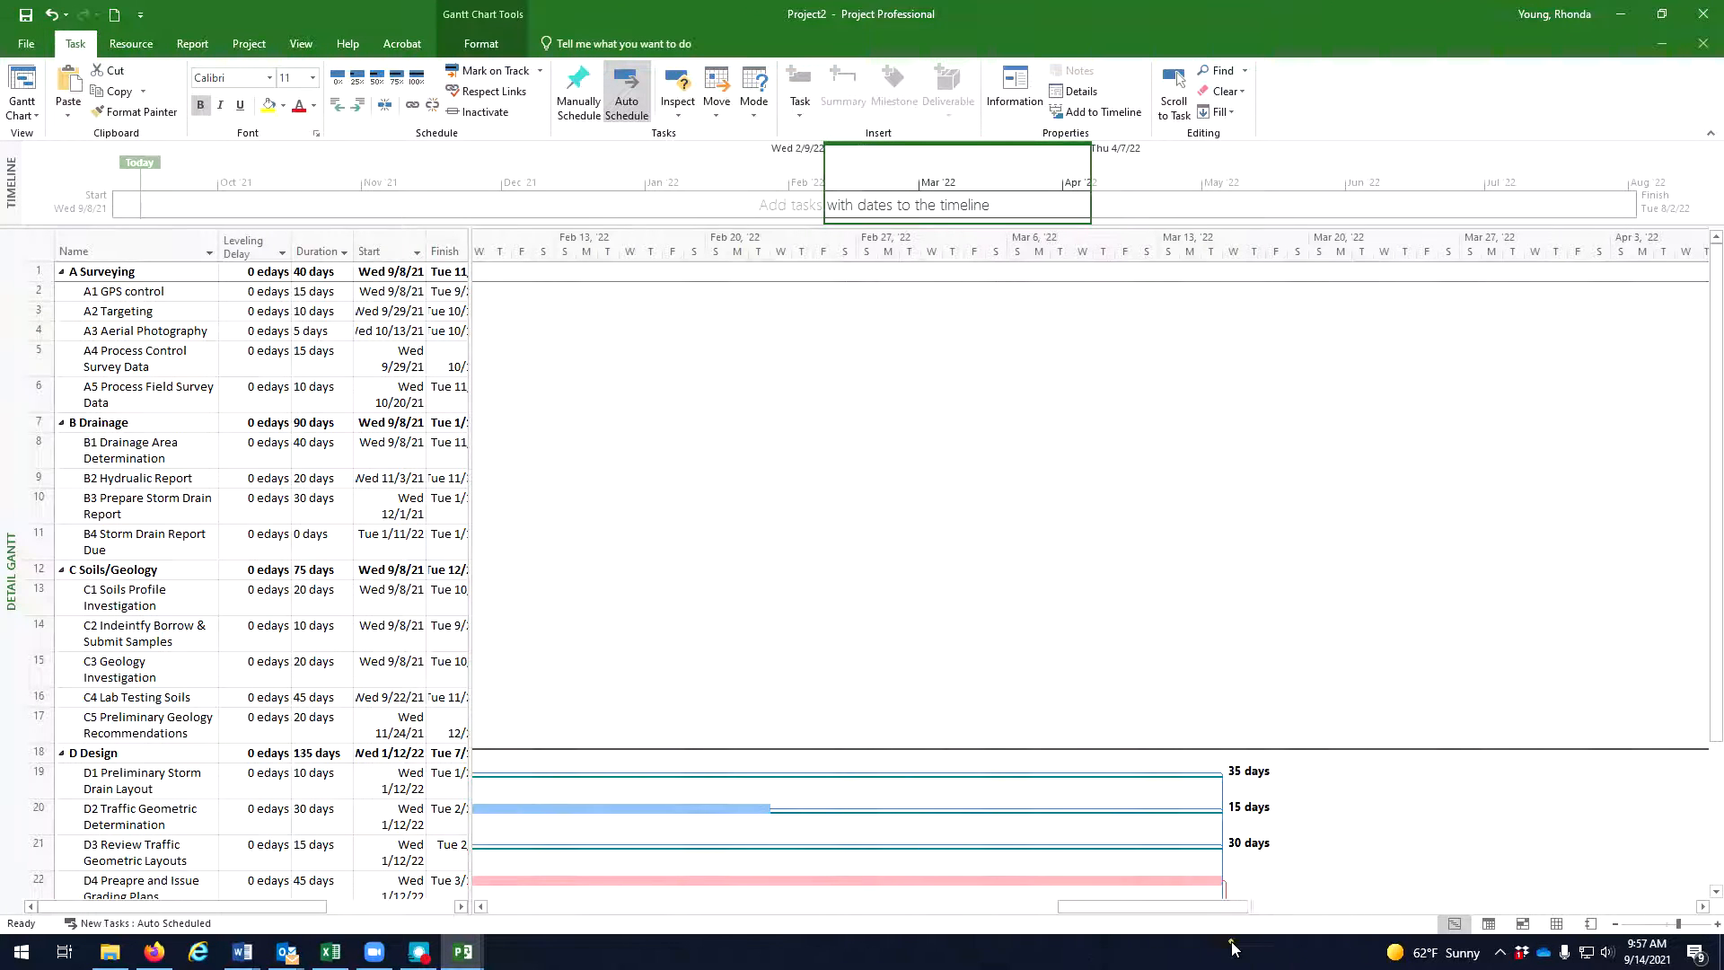
pyautogui.scroll(-2, 1257, 843)
pyautogui.scroll(-1, 1301, 790)
pyautogui.moveTo(1203, 908); pyautogui.dragTo(655, 907)
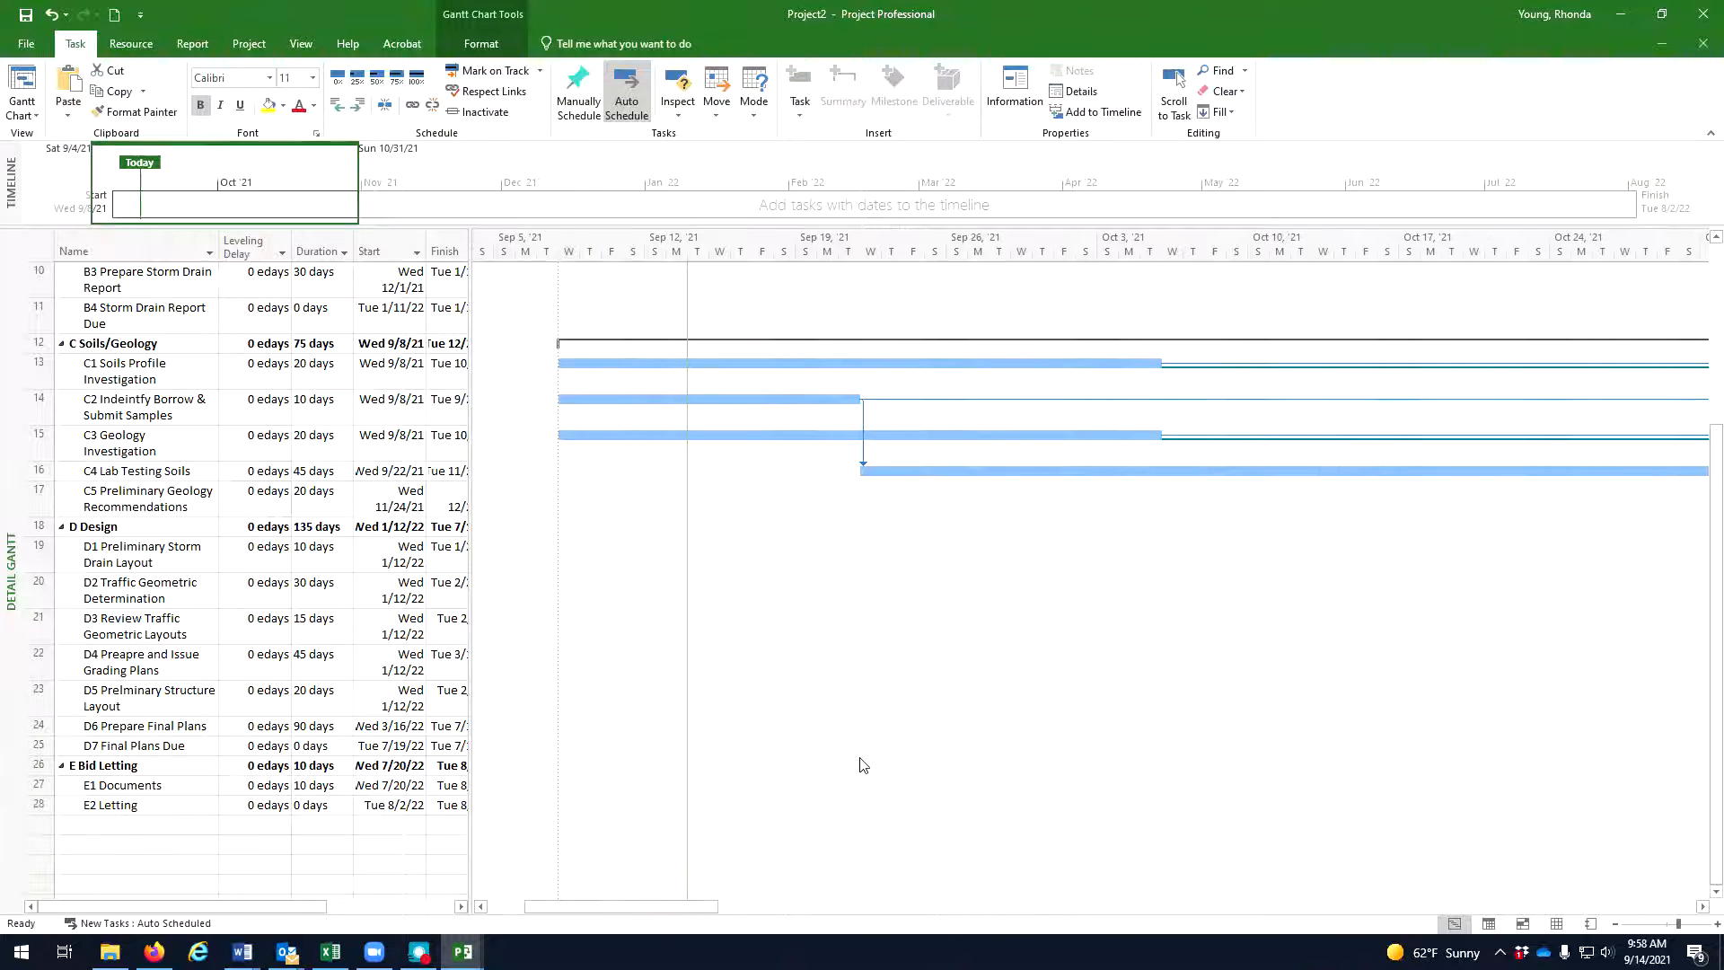
pyautogui.scroll(2, 860, 764)
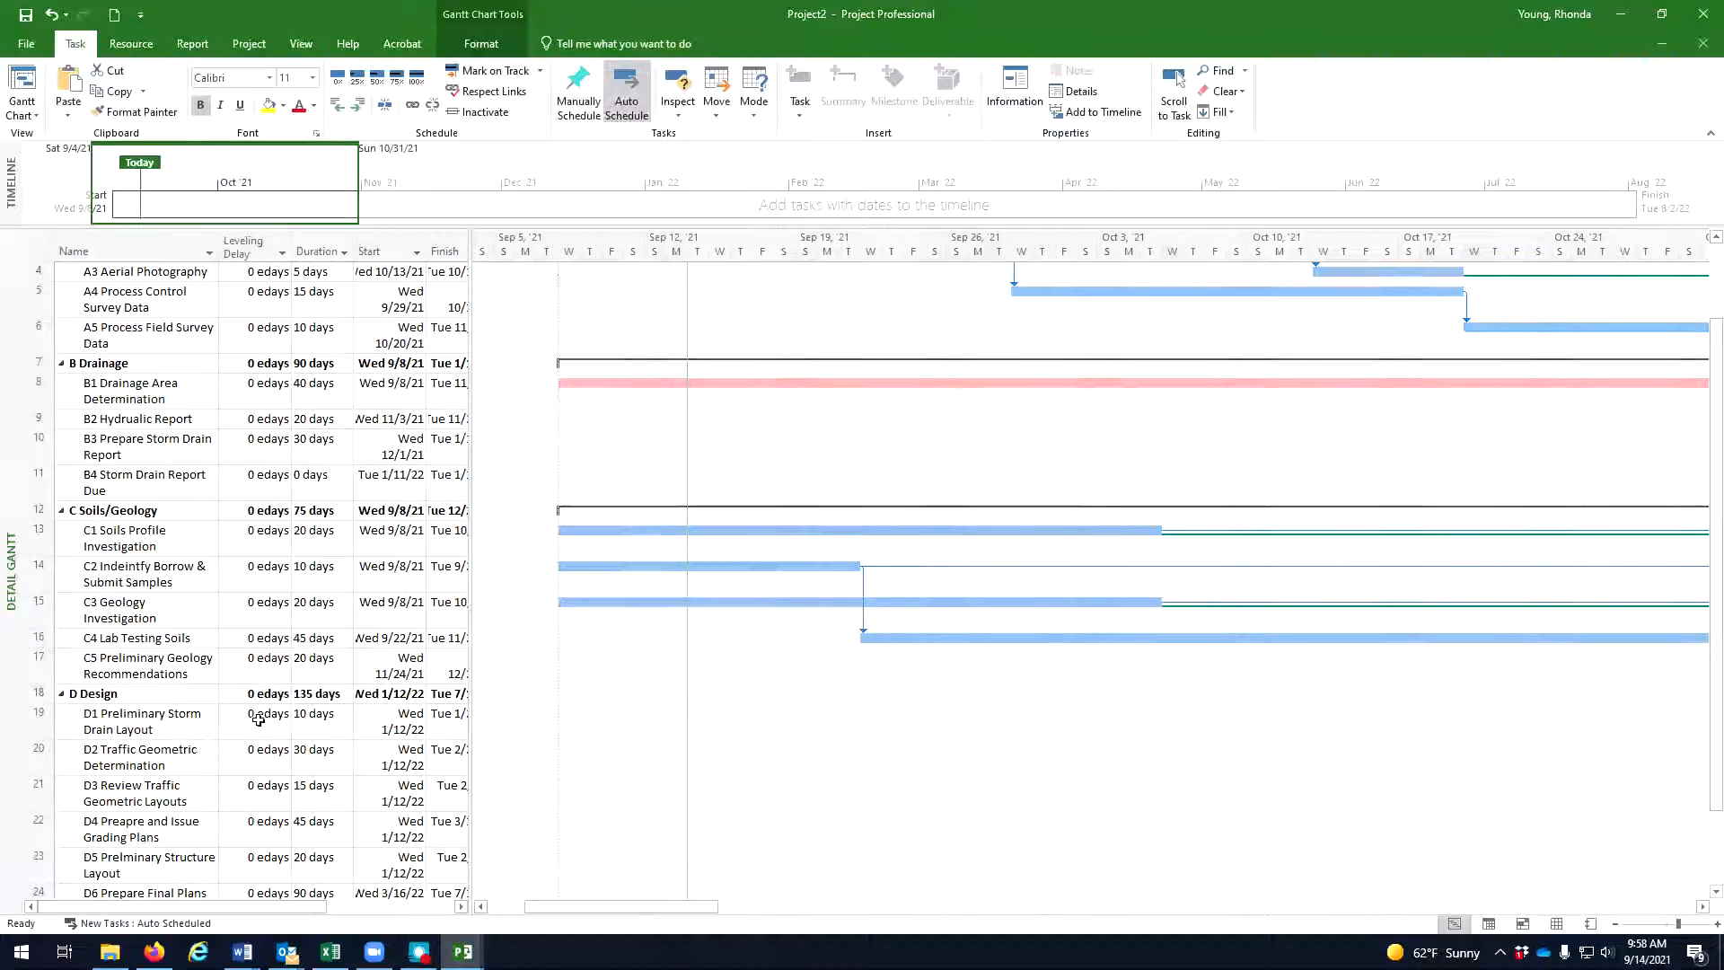
# Set the project baseline for the entire project using the default Baseline.
pyautogui.click(257, 44)
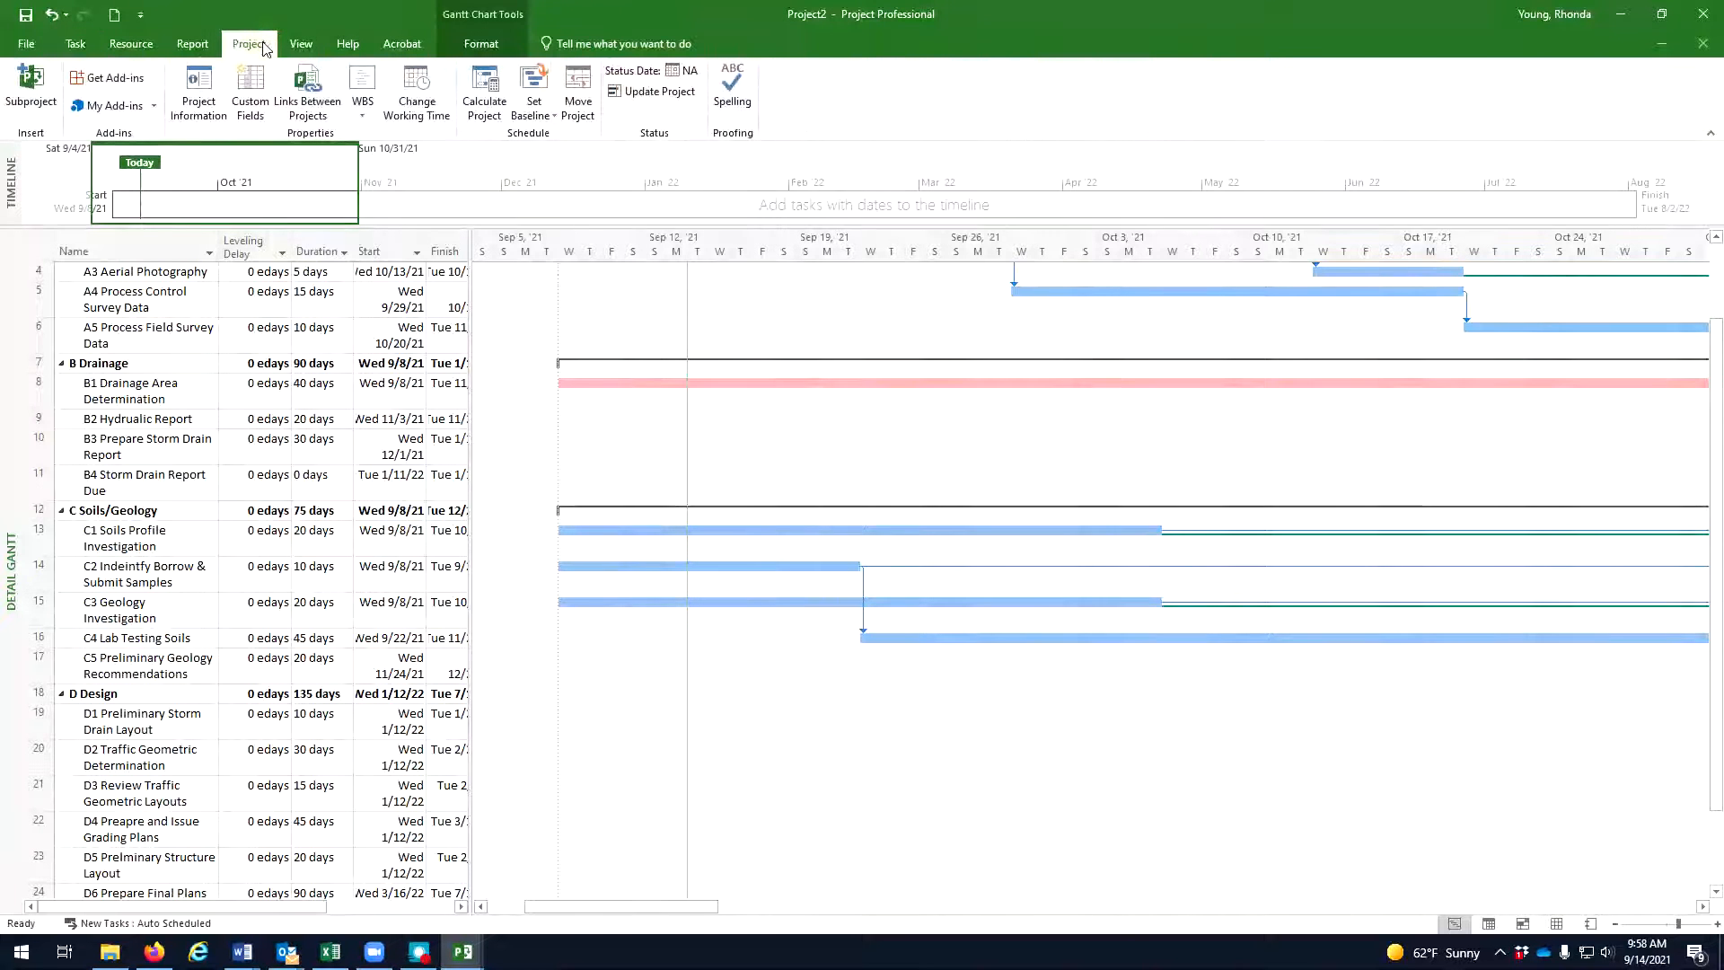
pyautogui.click(554, 120)
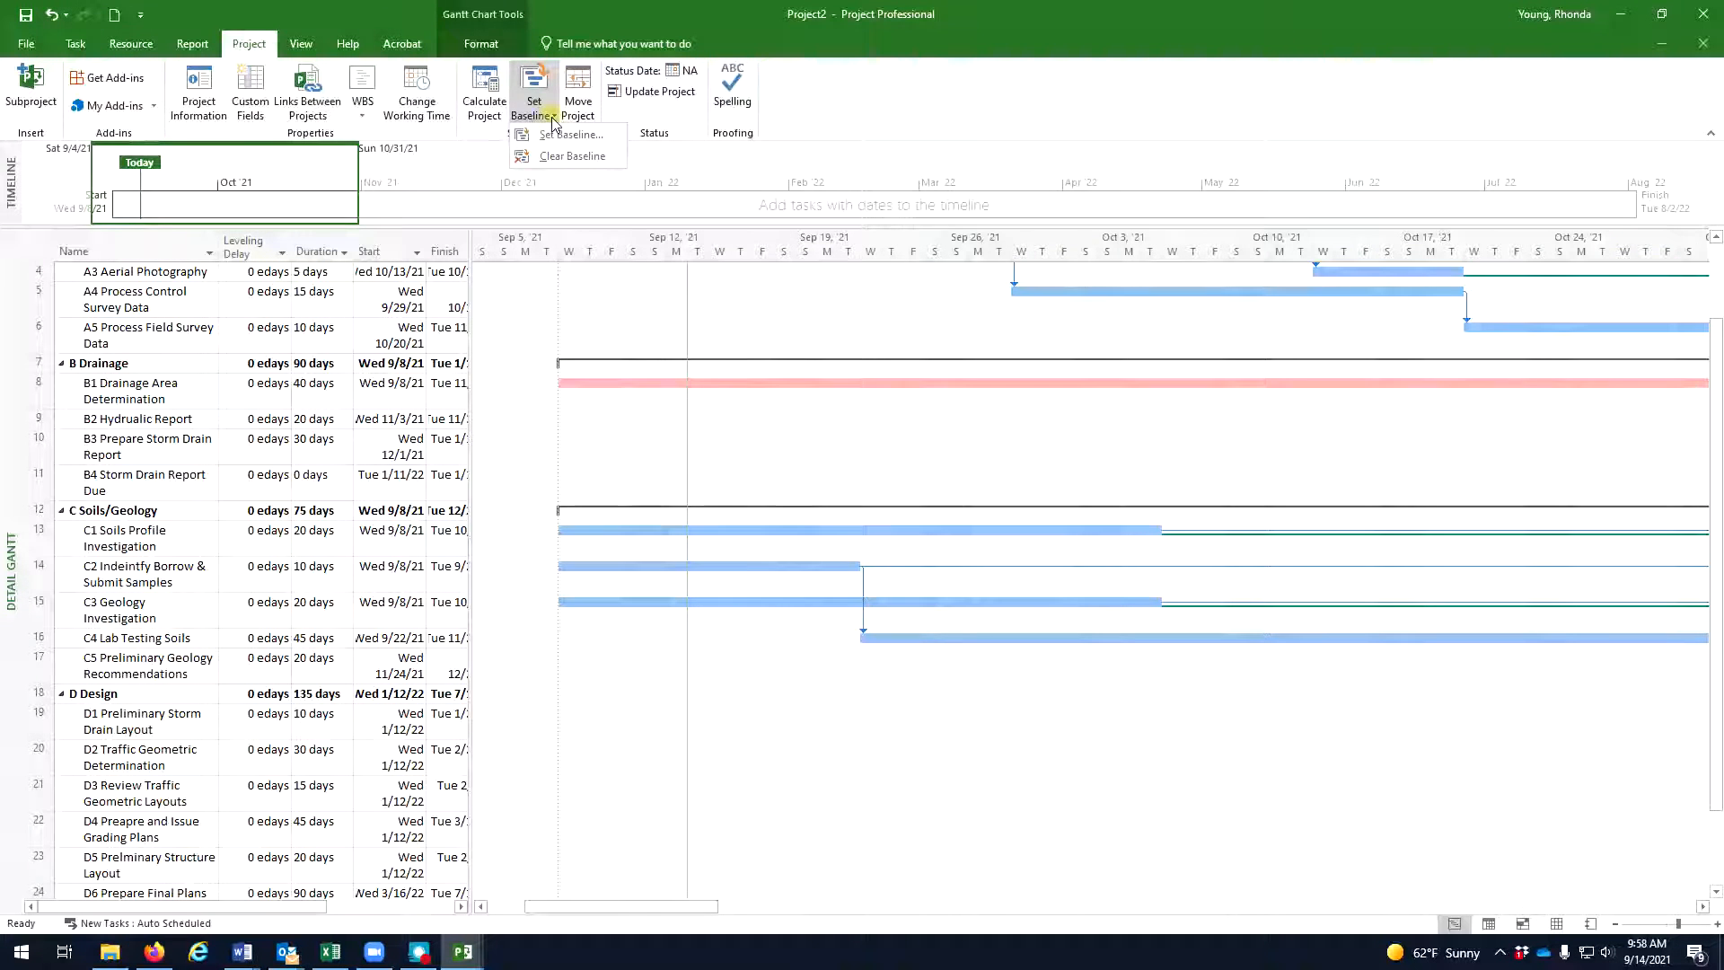
pyautogui.click(560, 139)
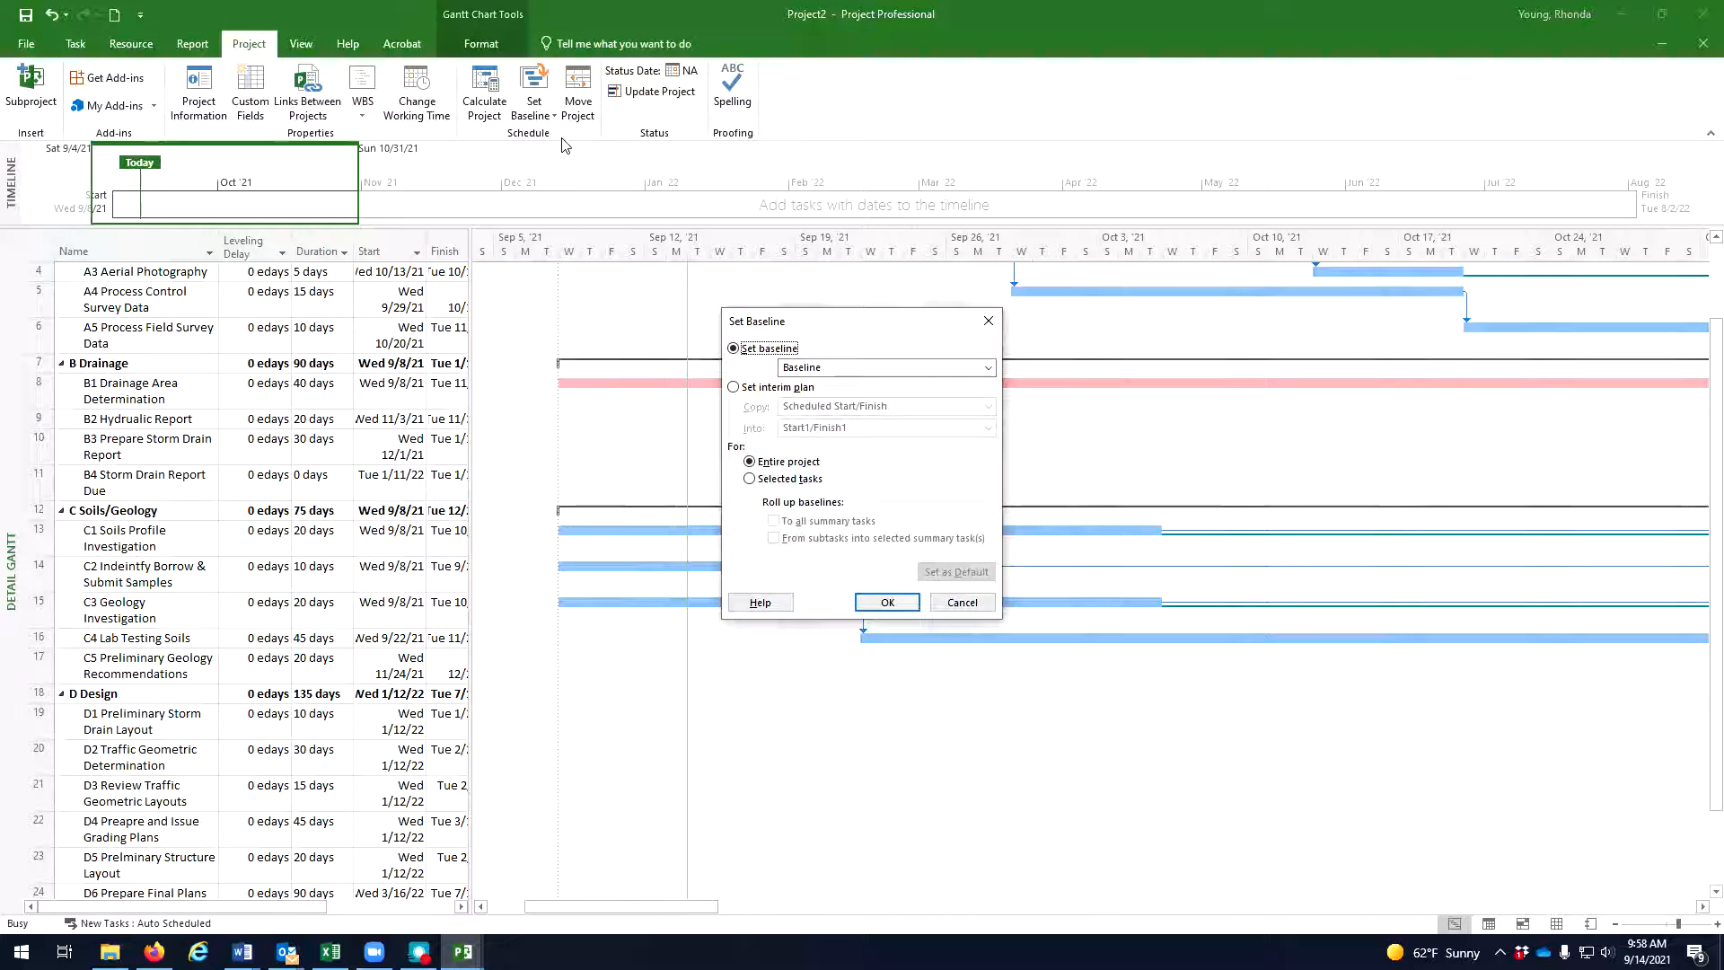
pyautogui.click(889, 603)
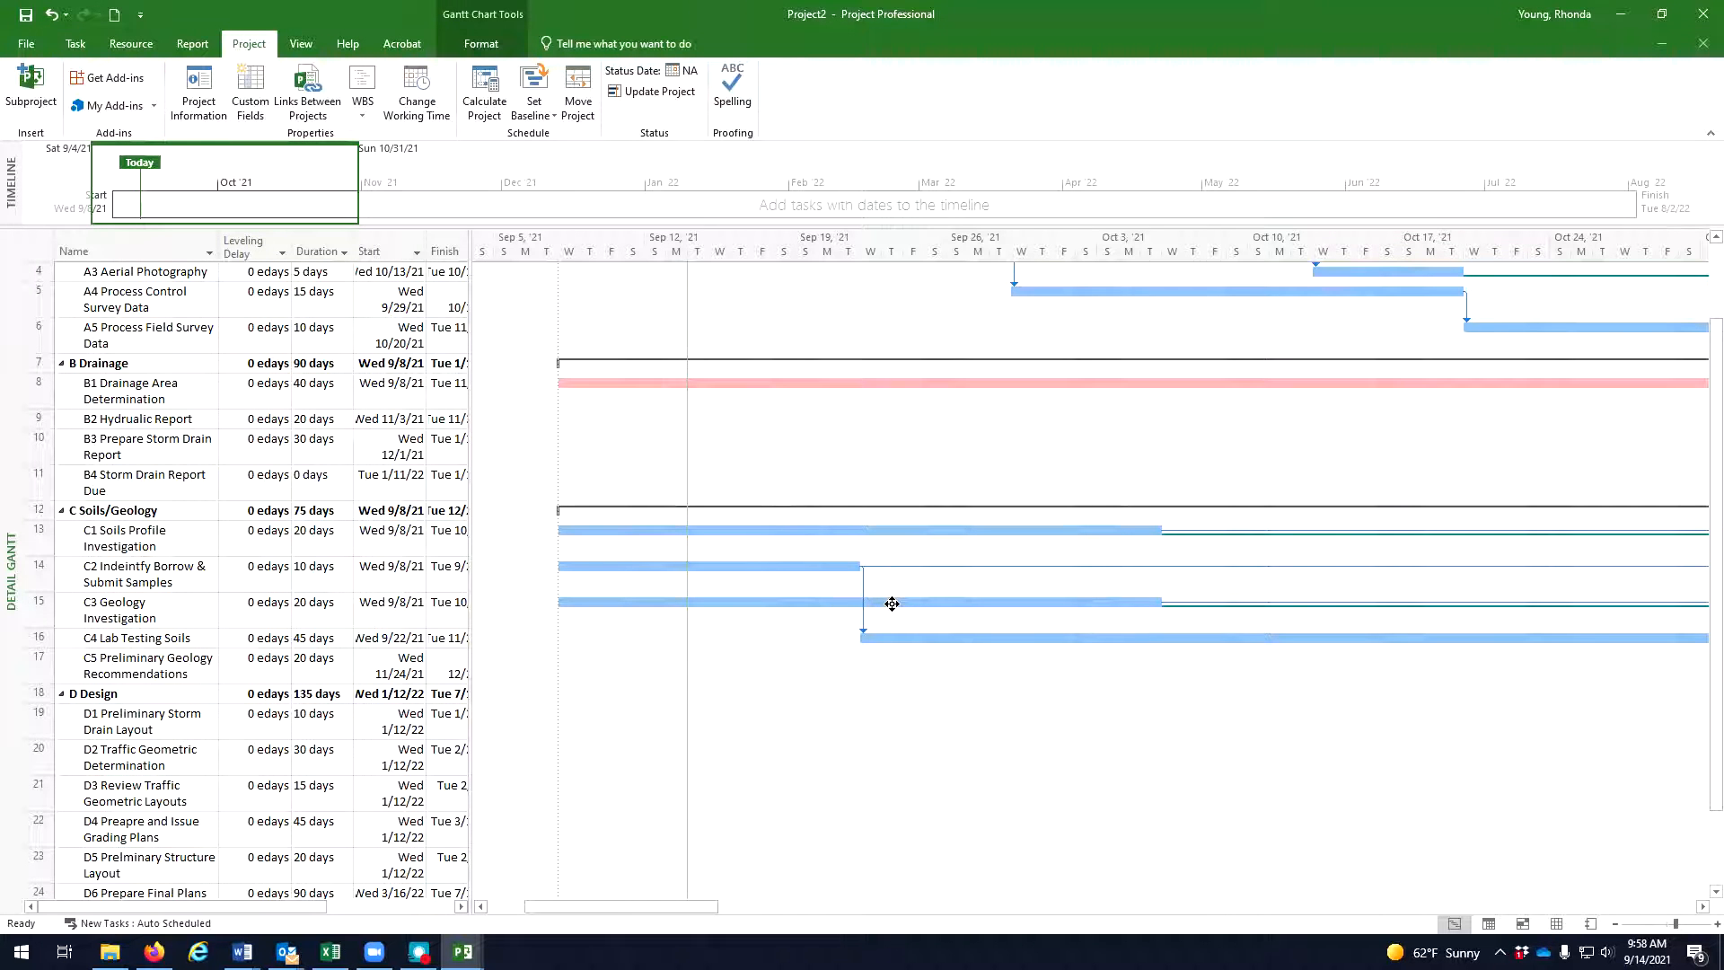
# Adjust the table pane so that the full Finish column shows and the pane ends right after it.
pyautogui.moveTo(468, 520); pyautogui.dragTo(546, 530)
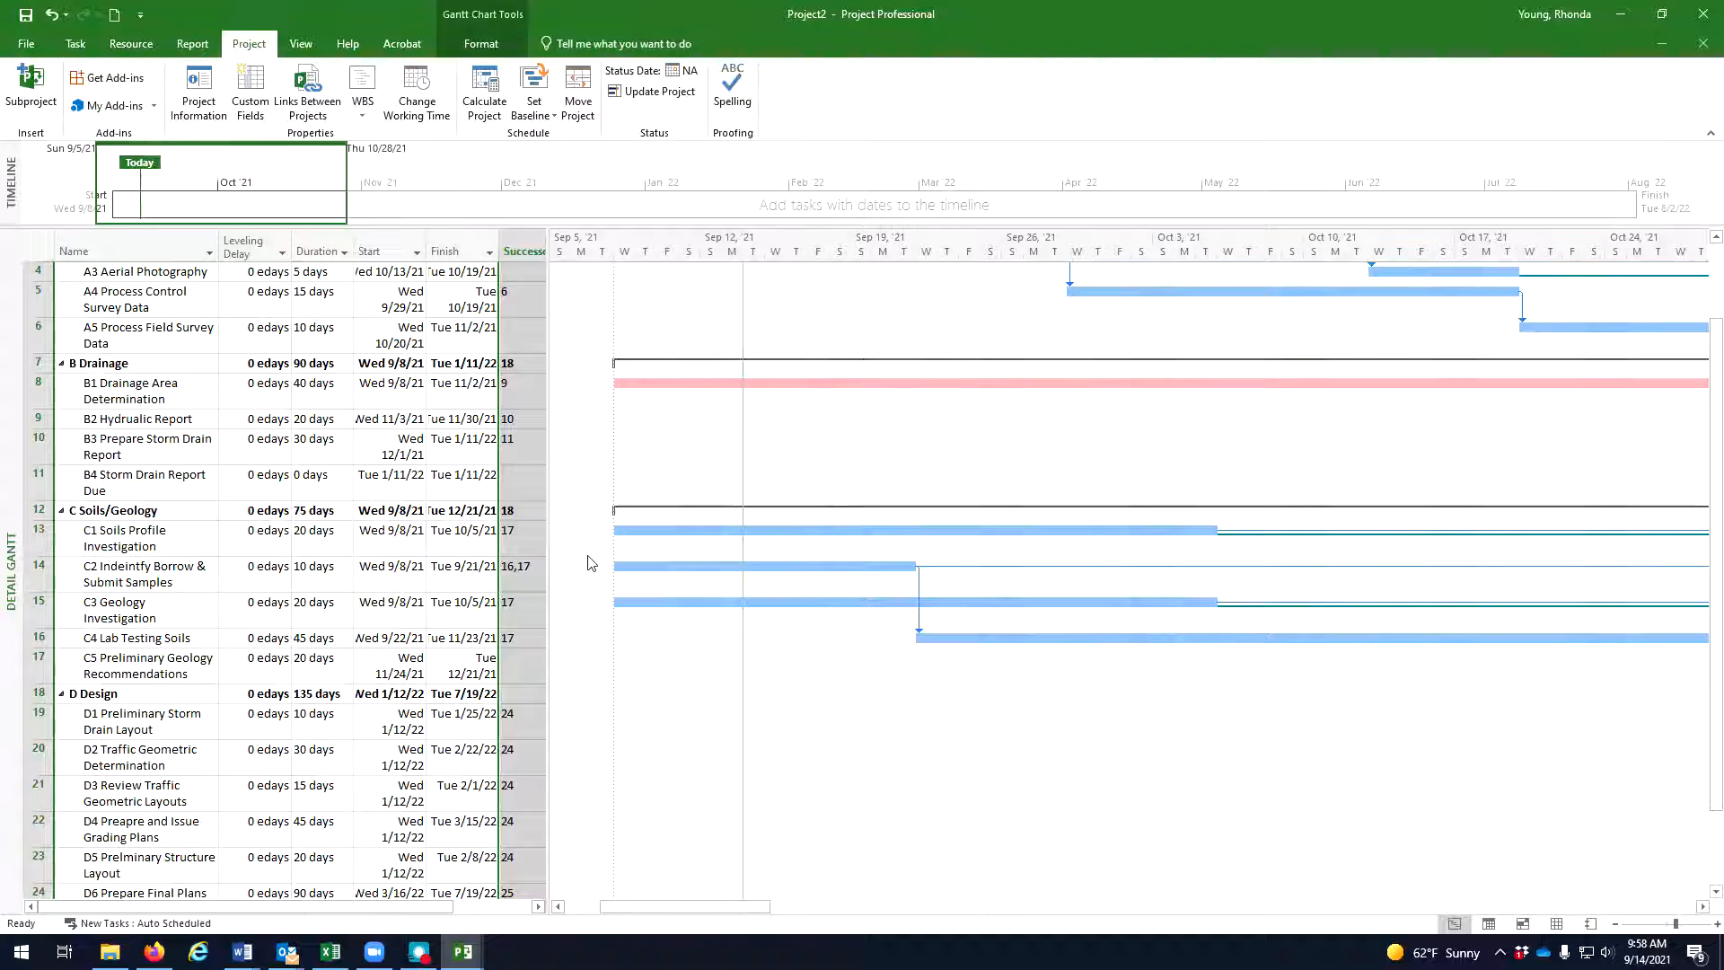
pyautogui.scroll(1, 1067, 565)
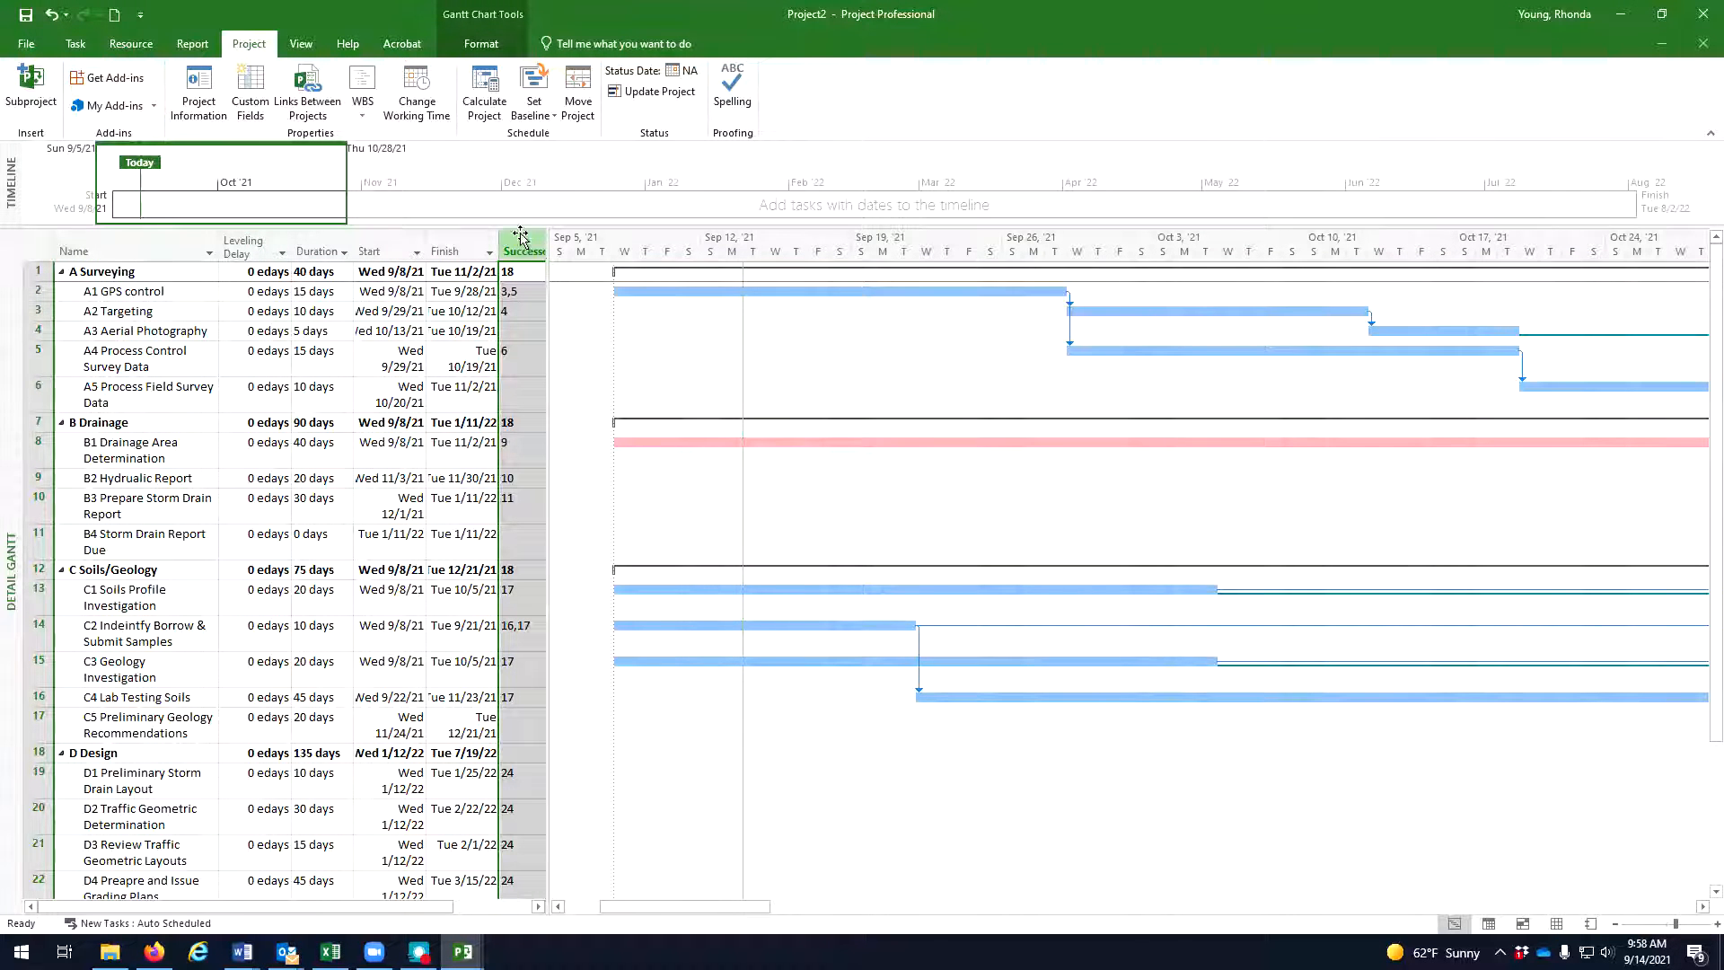
pyautogui.moveTo(545, 265); pyautogui.dragTo(503, 265)
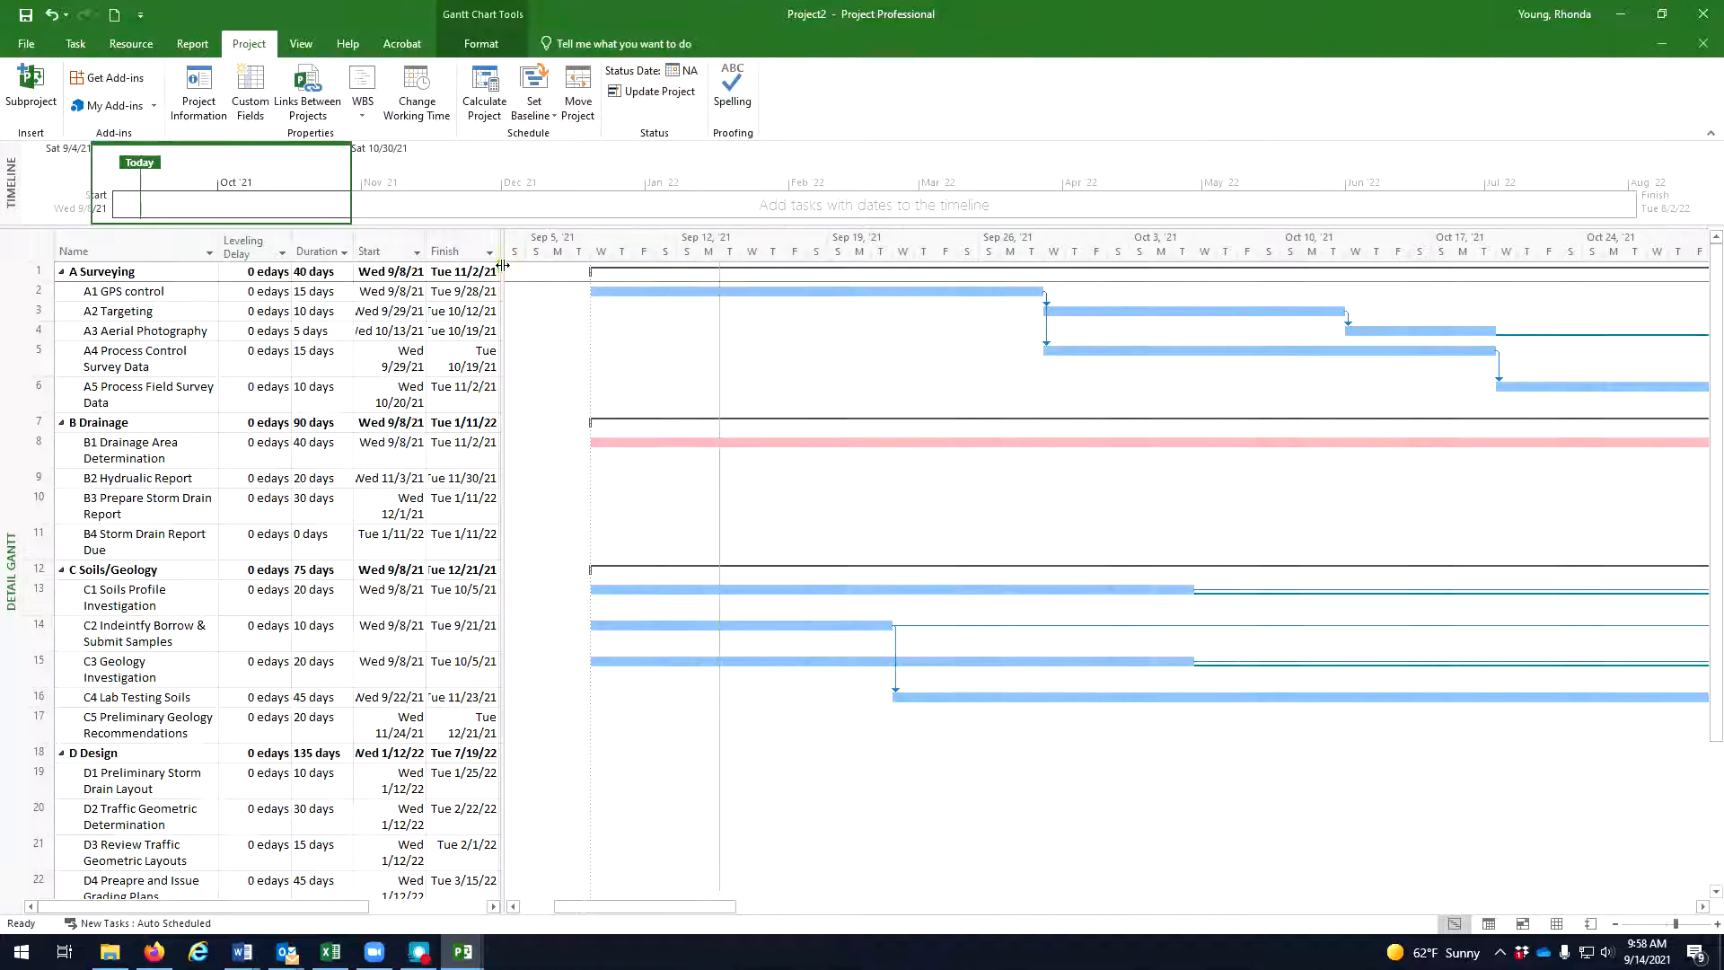
pyautogui.doubleClick(873, 293)
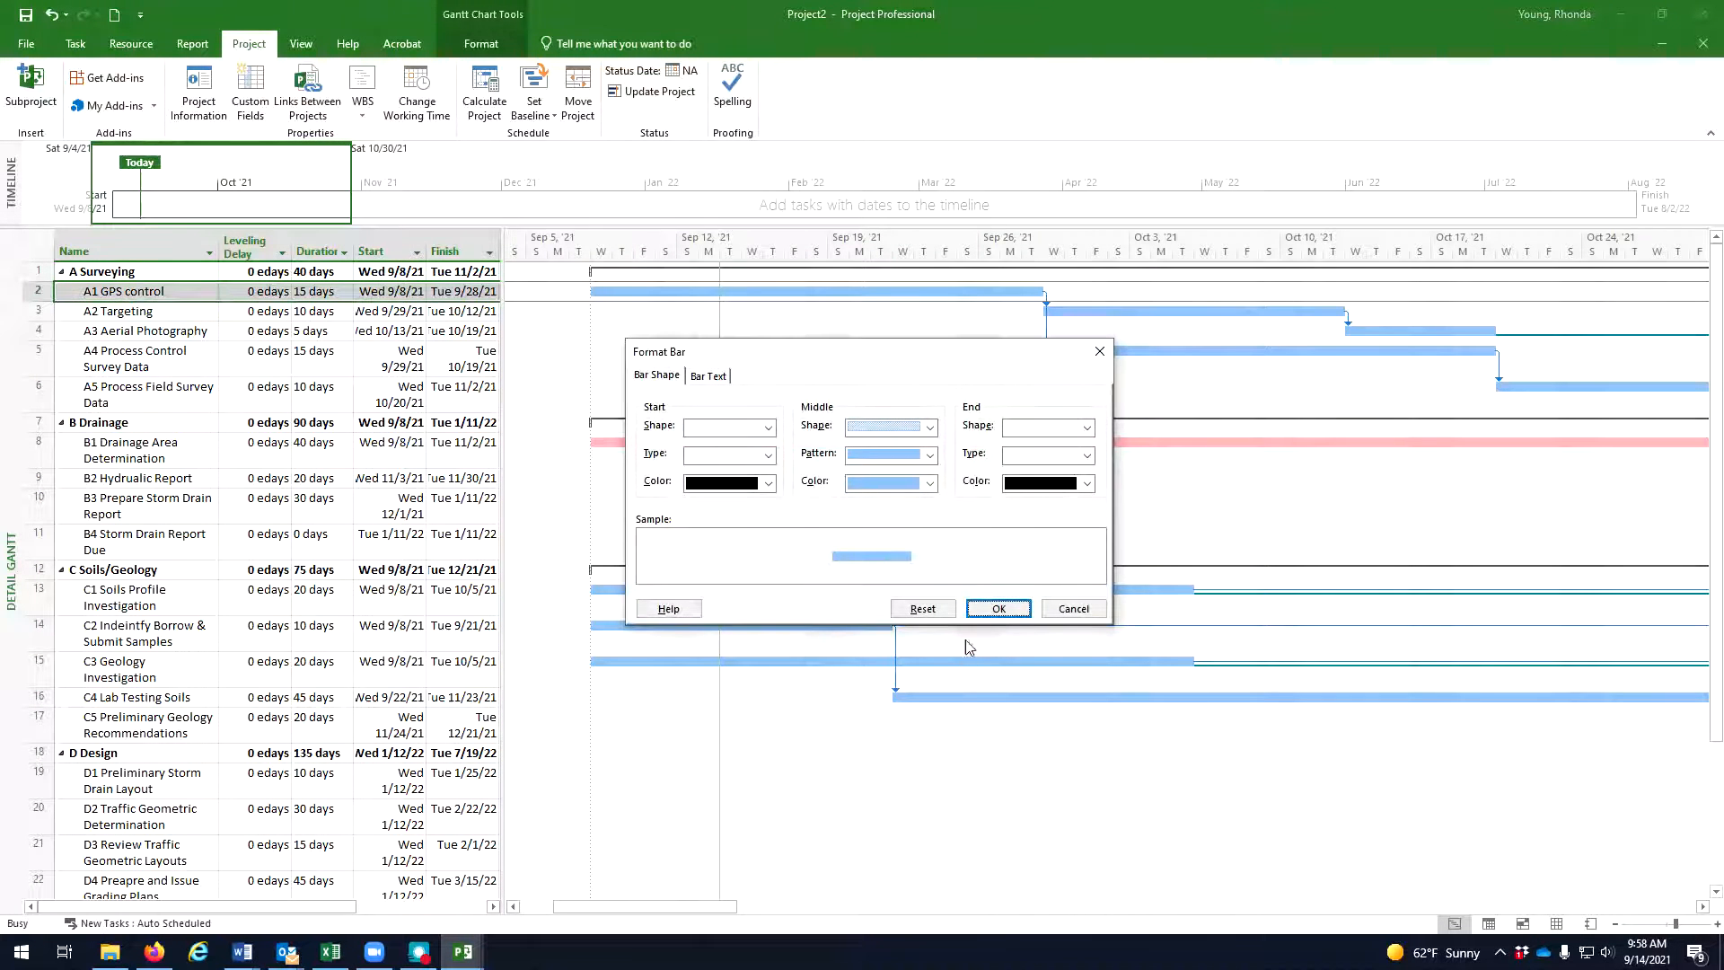
pyautogui.click(998, 609)
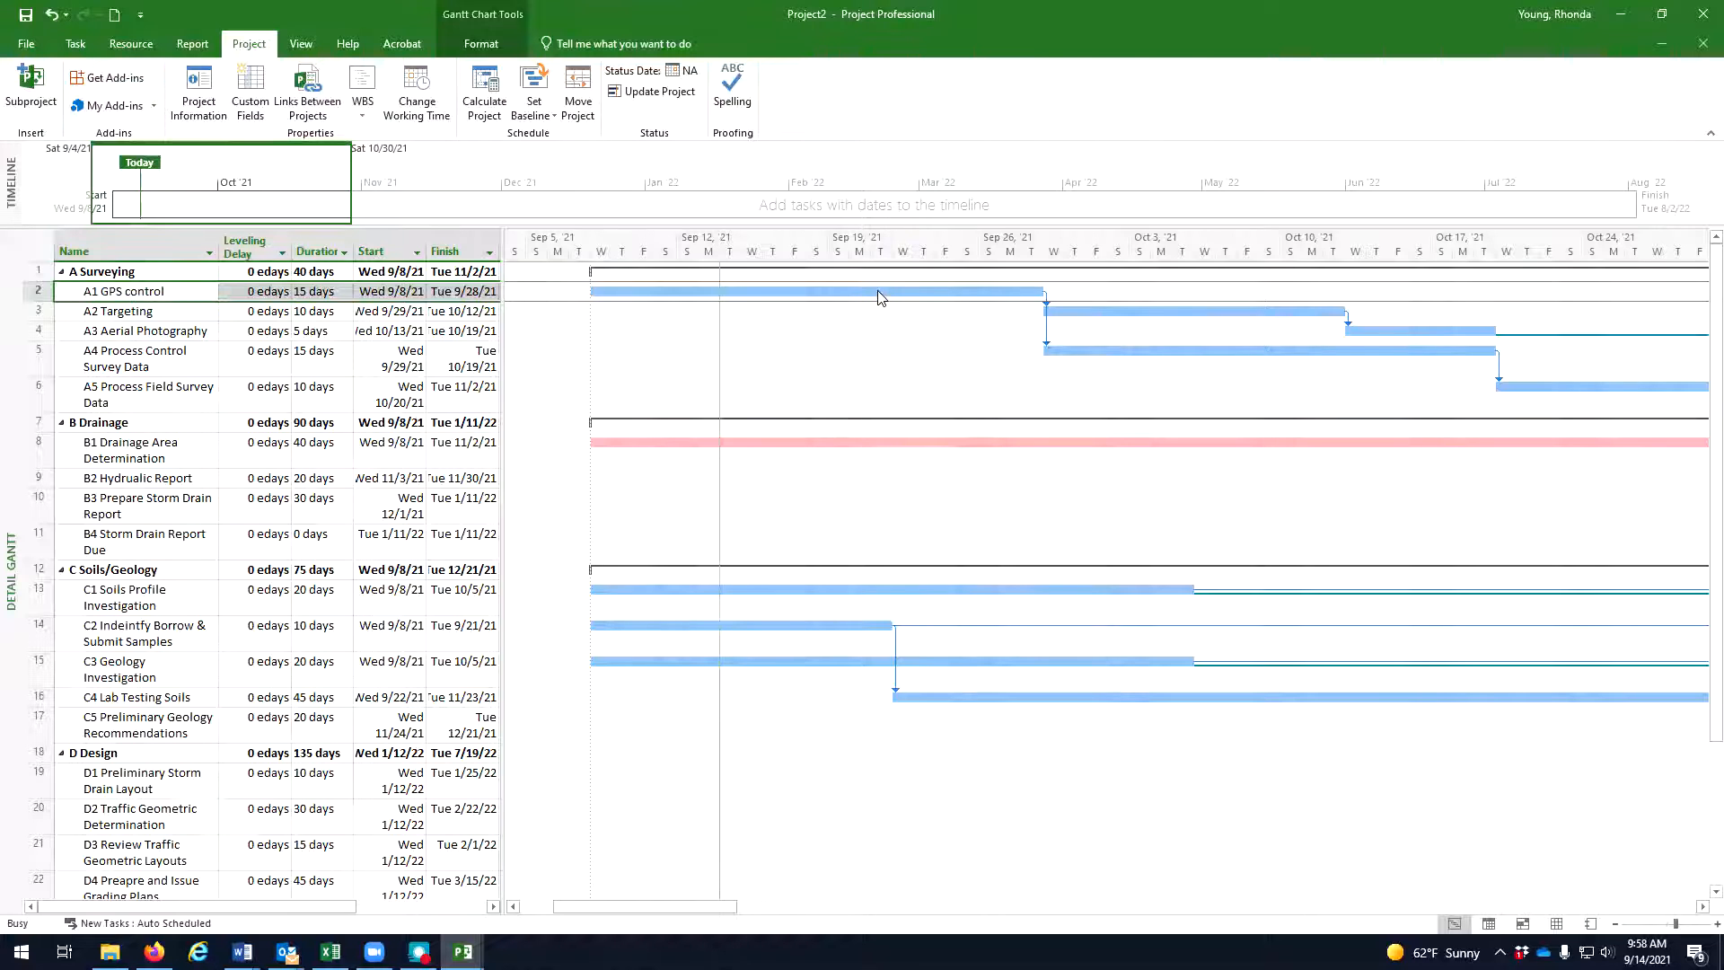
pyautogui.doubleClick(877, 290)
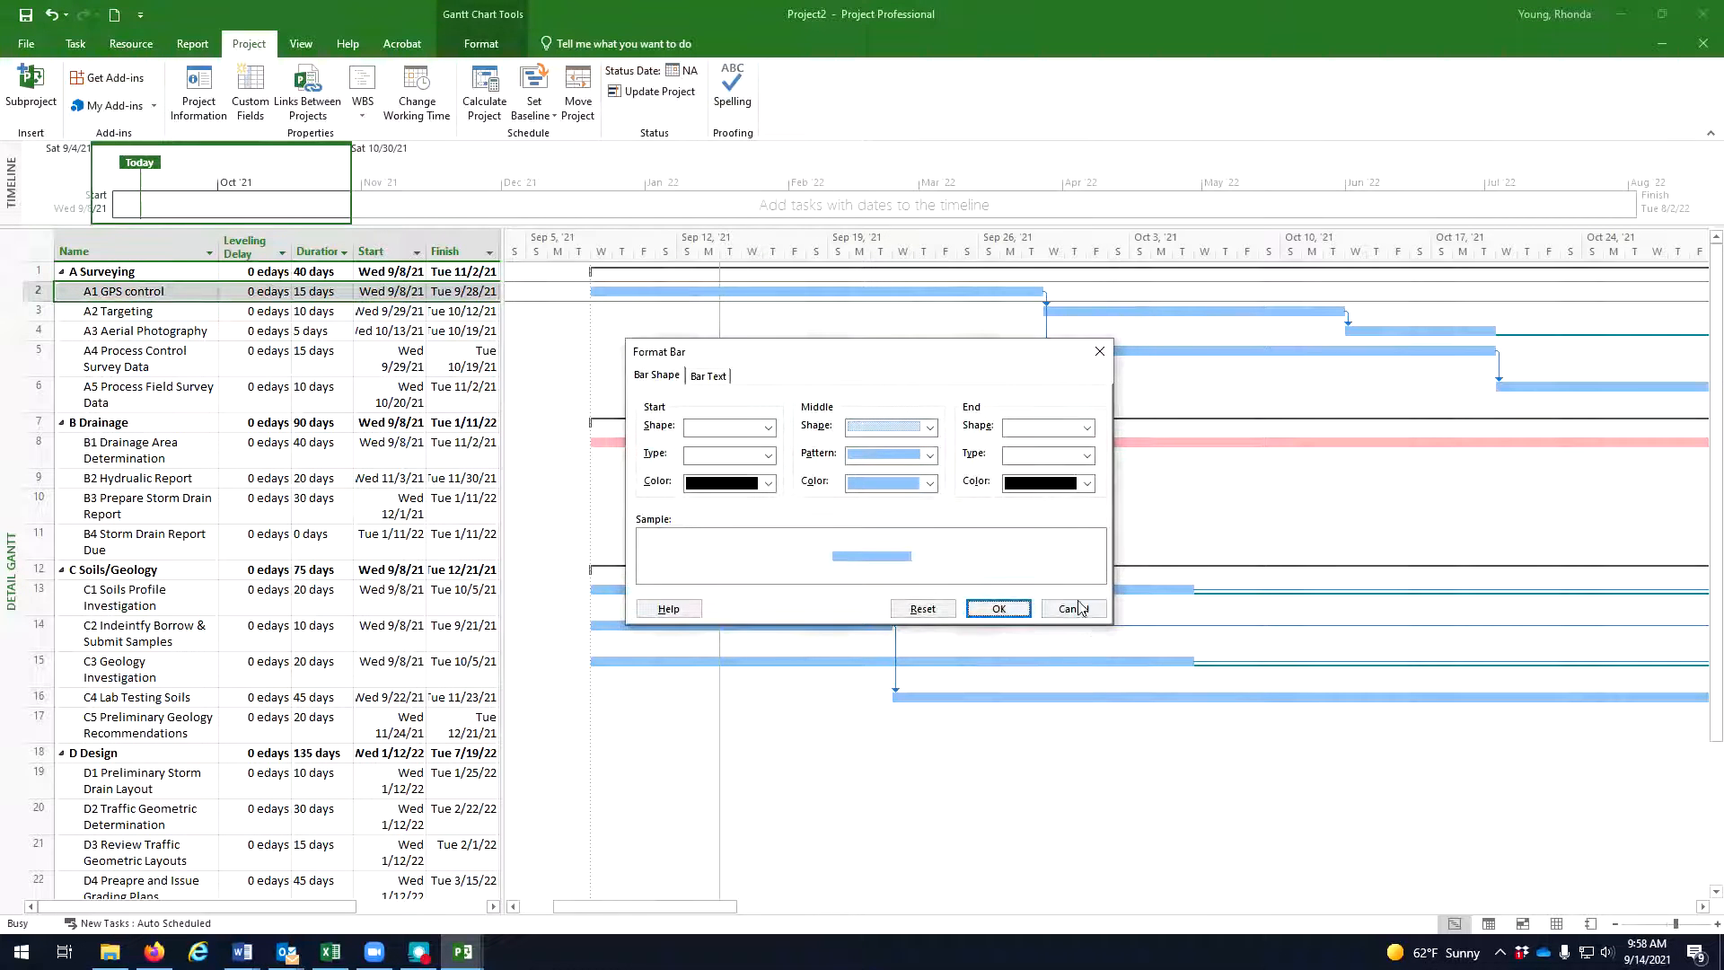
pyautogui.click(999, 609)
pyautogui.rightClick(868, 298)
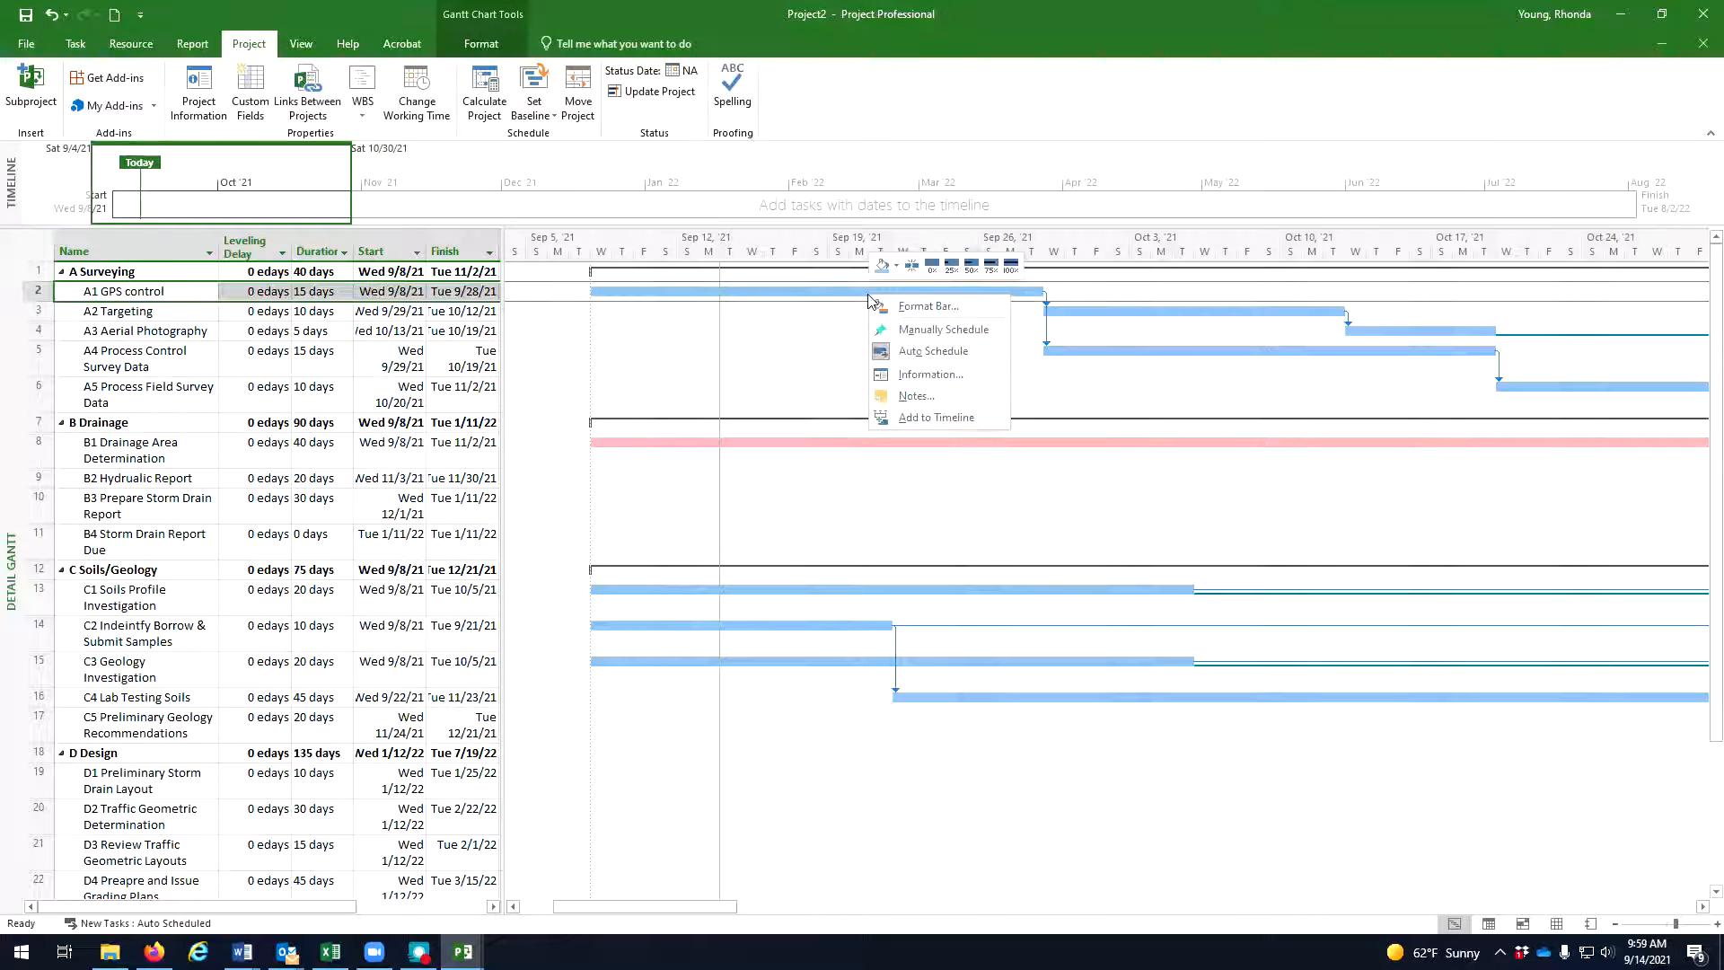
pyautogui.click(902, 306)
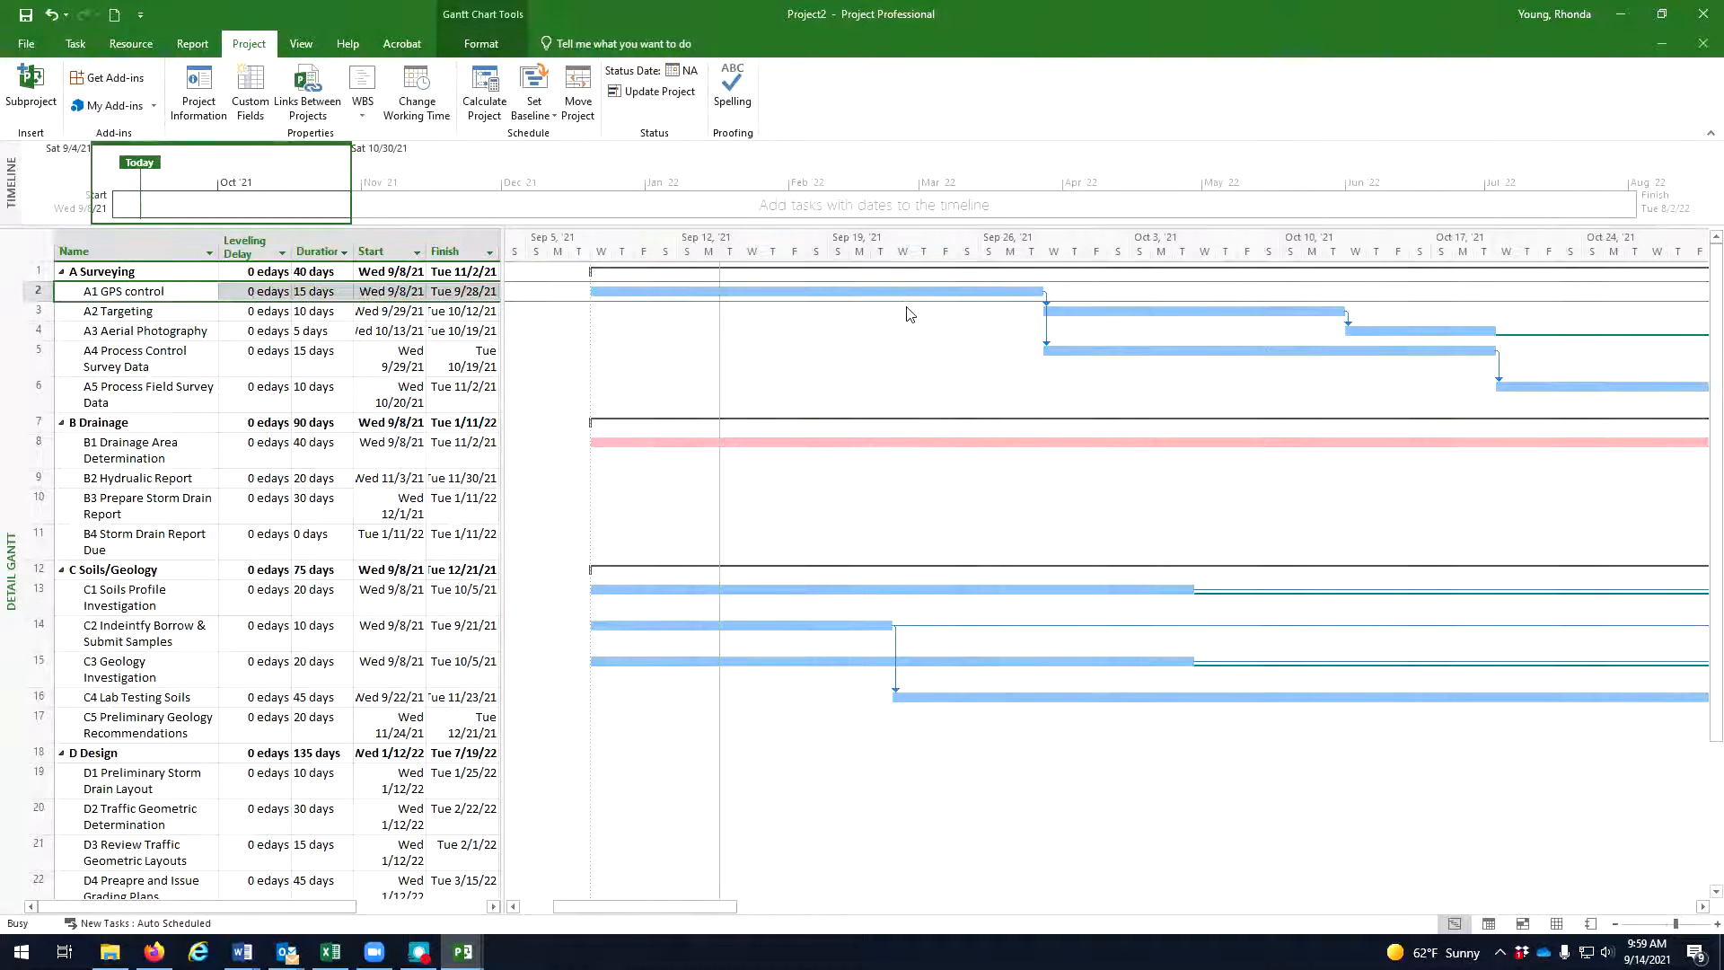
pyautogui.click(1003, 610)
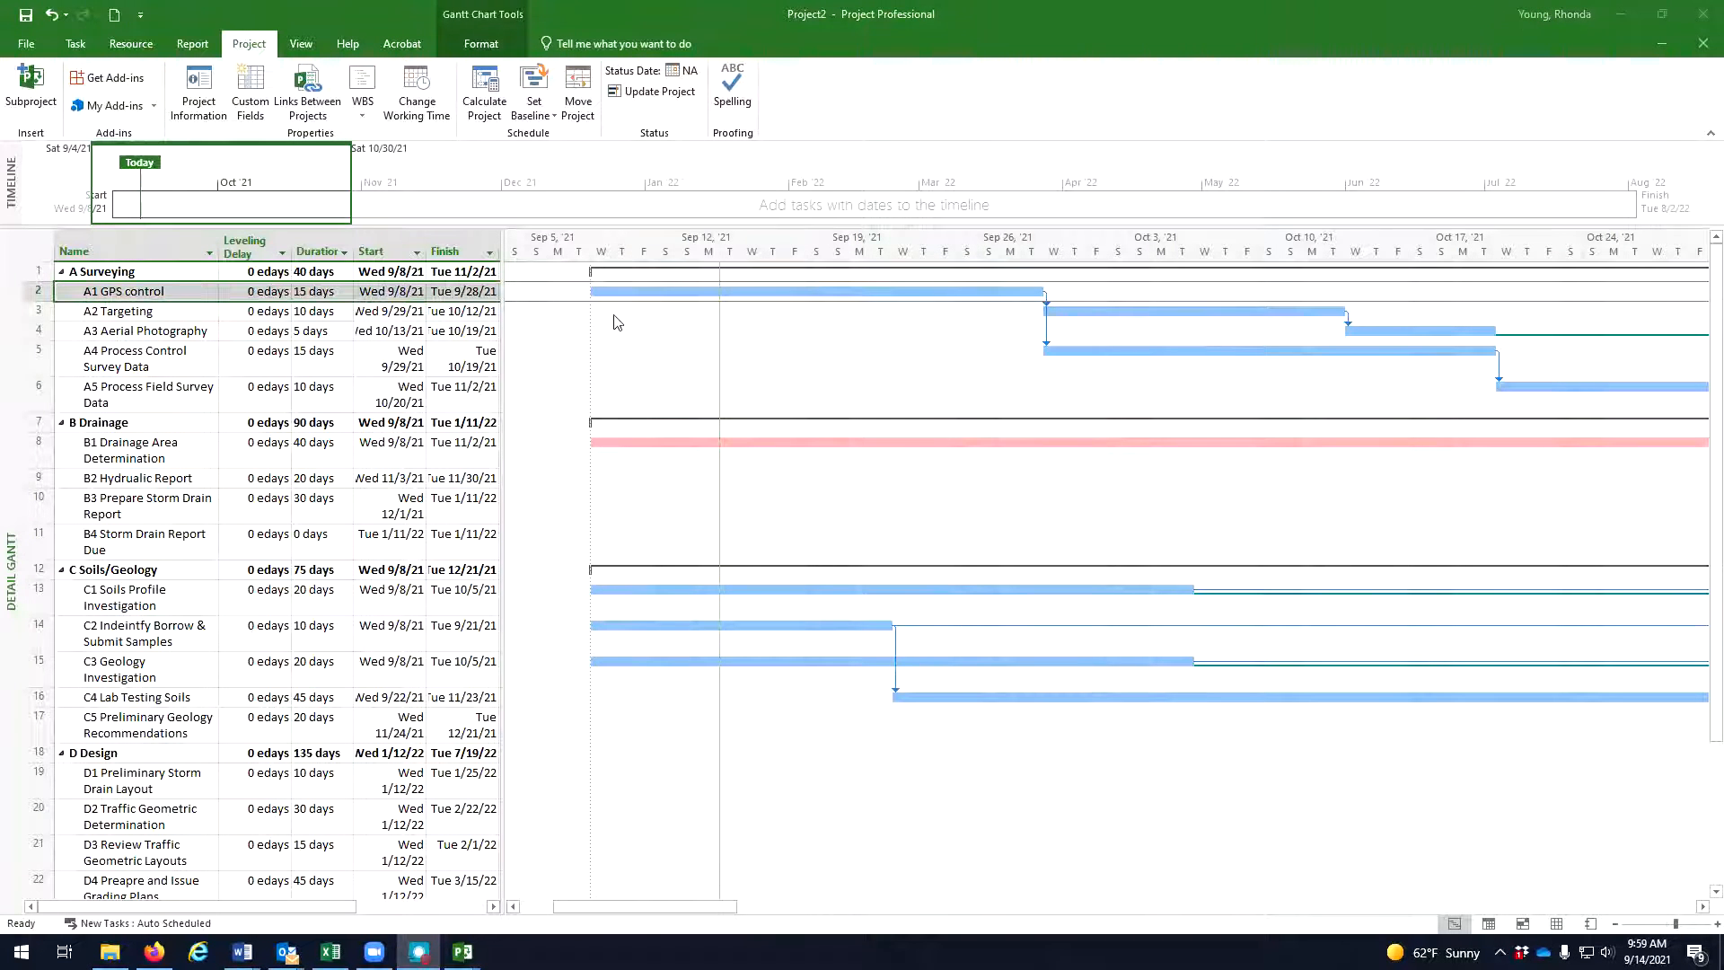
# Set the percent complete of task A1 GPS control to 100% in its task information.
pyautogui.rightClick(808, 298)
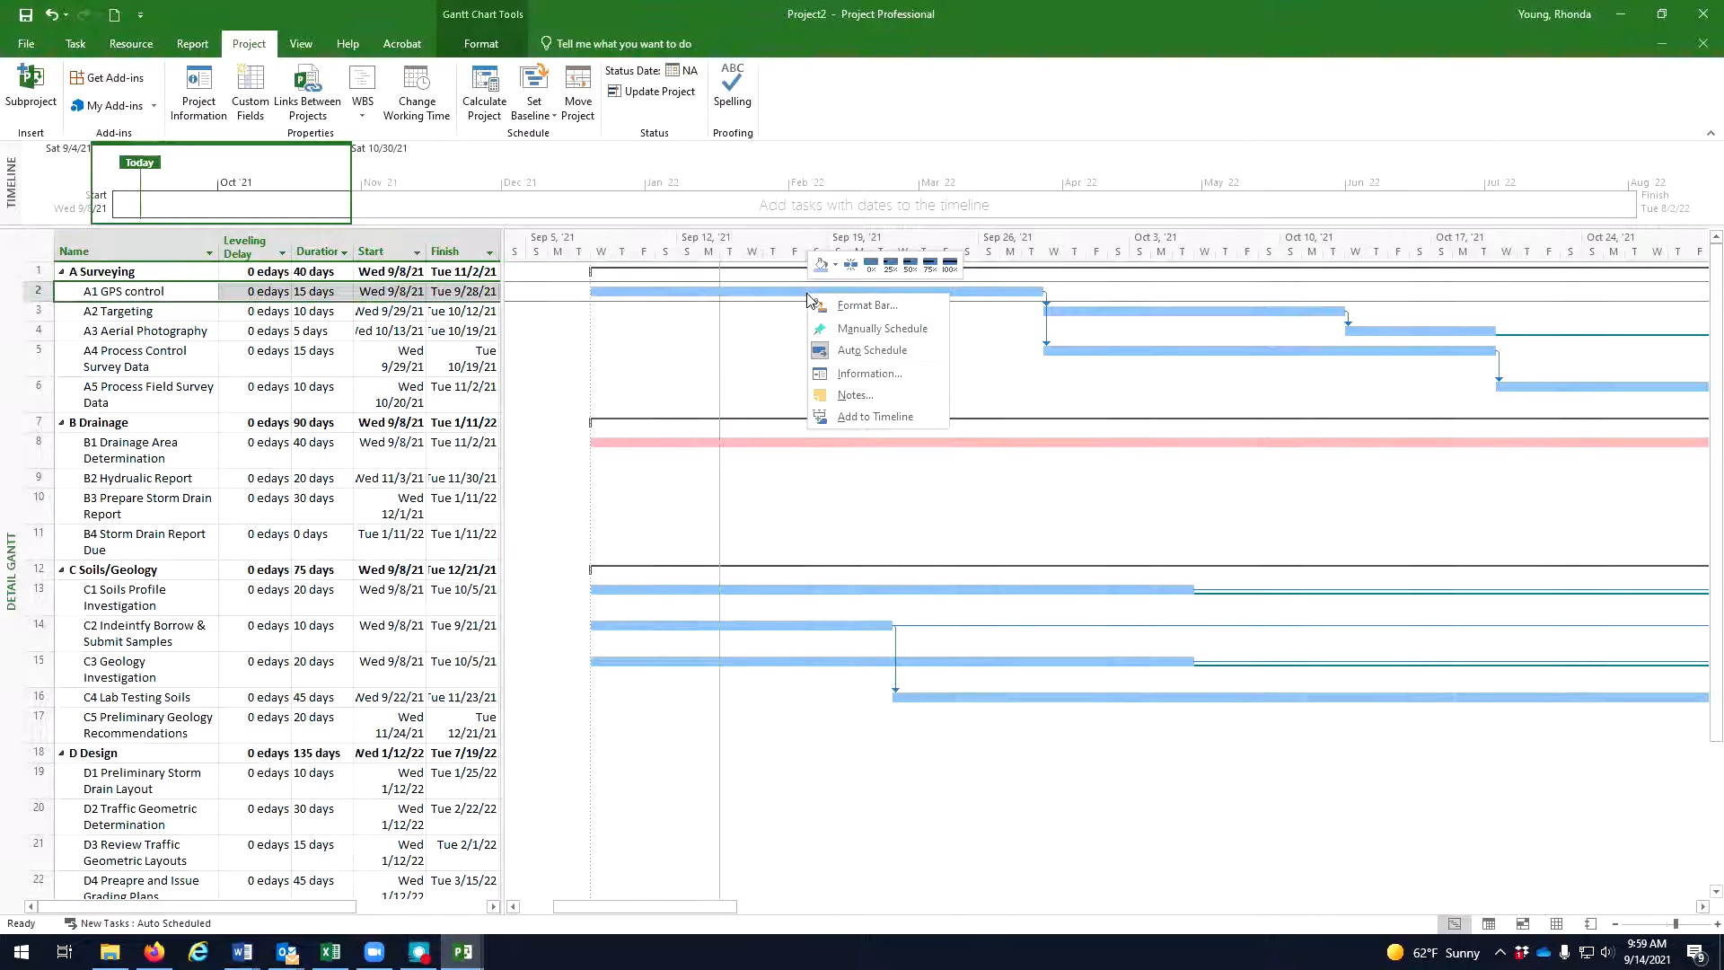
pyautogui.click(860, 373)
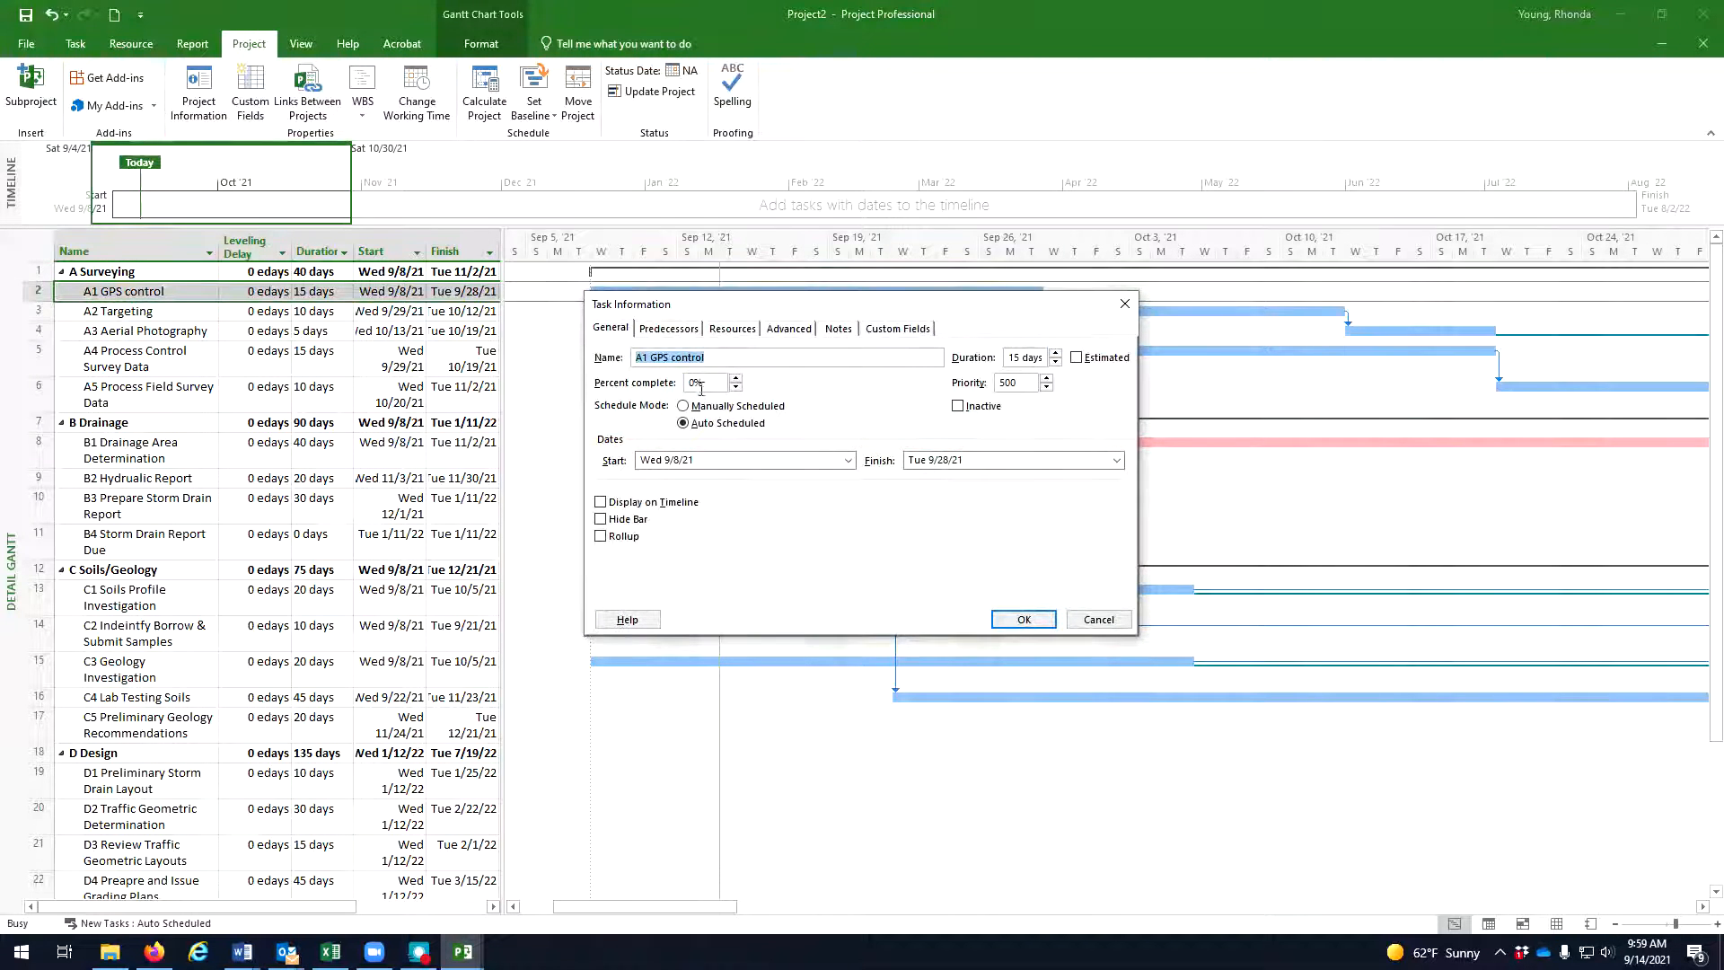
pyautogui.moveTo(817, 314); pyautogui.dragTo(831, 430)
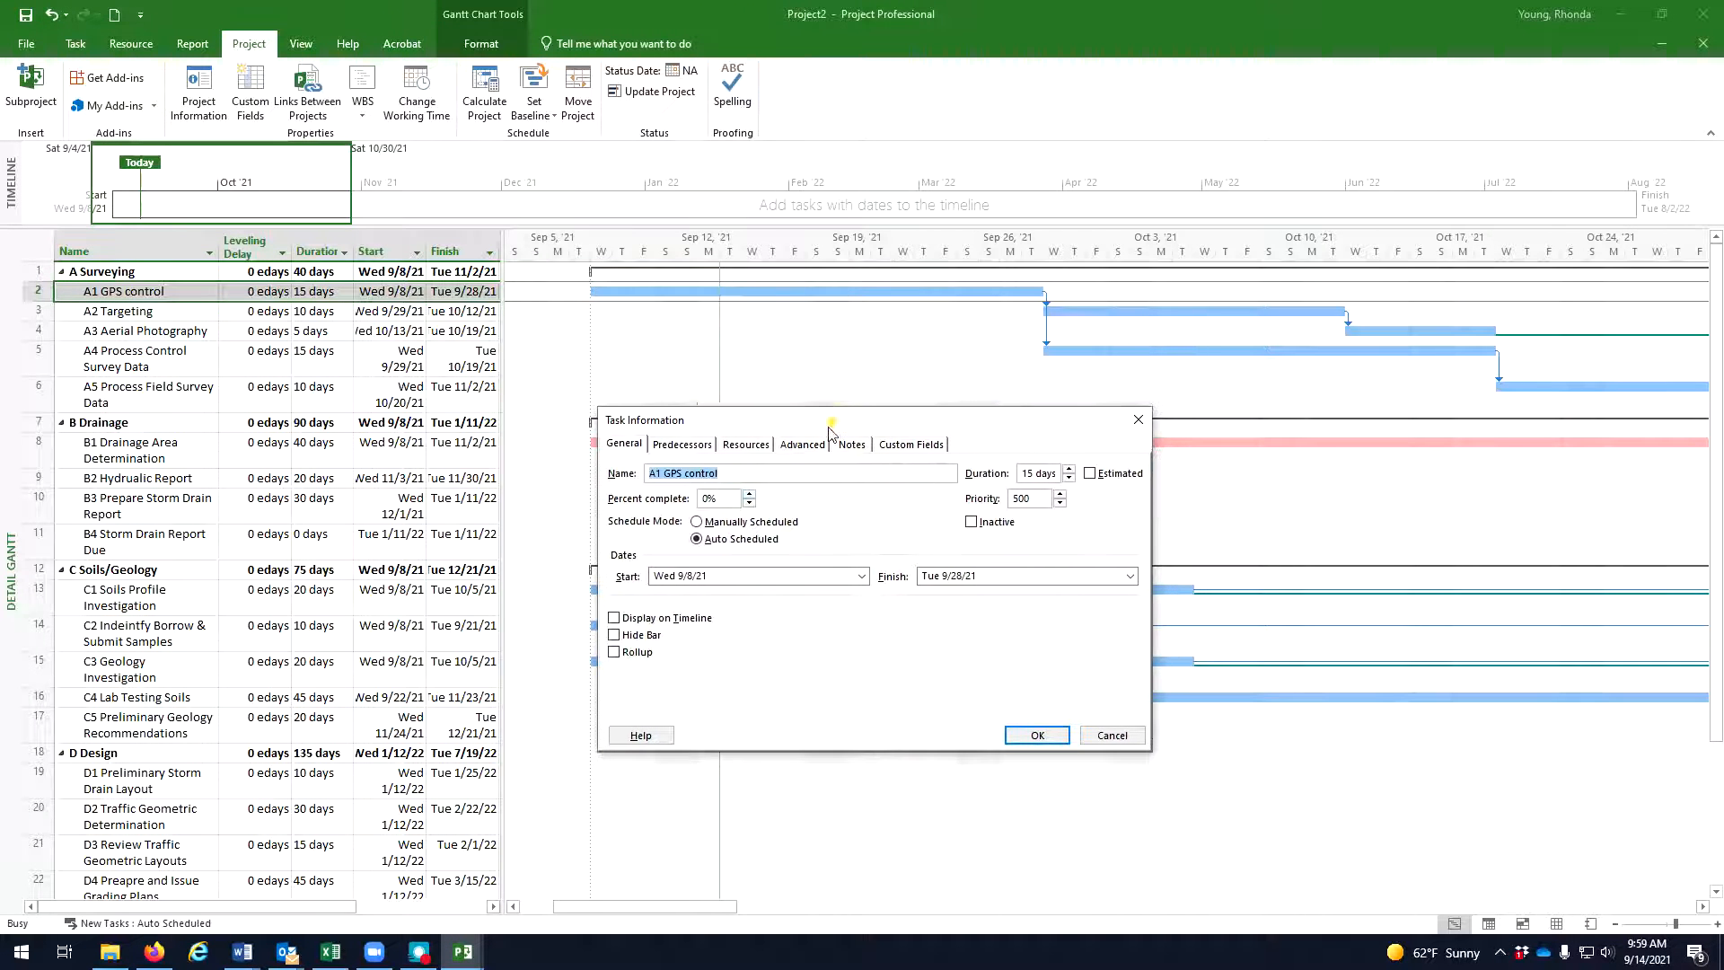
pyautogui.click(721, 501)
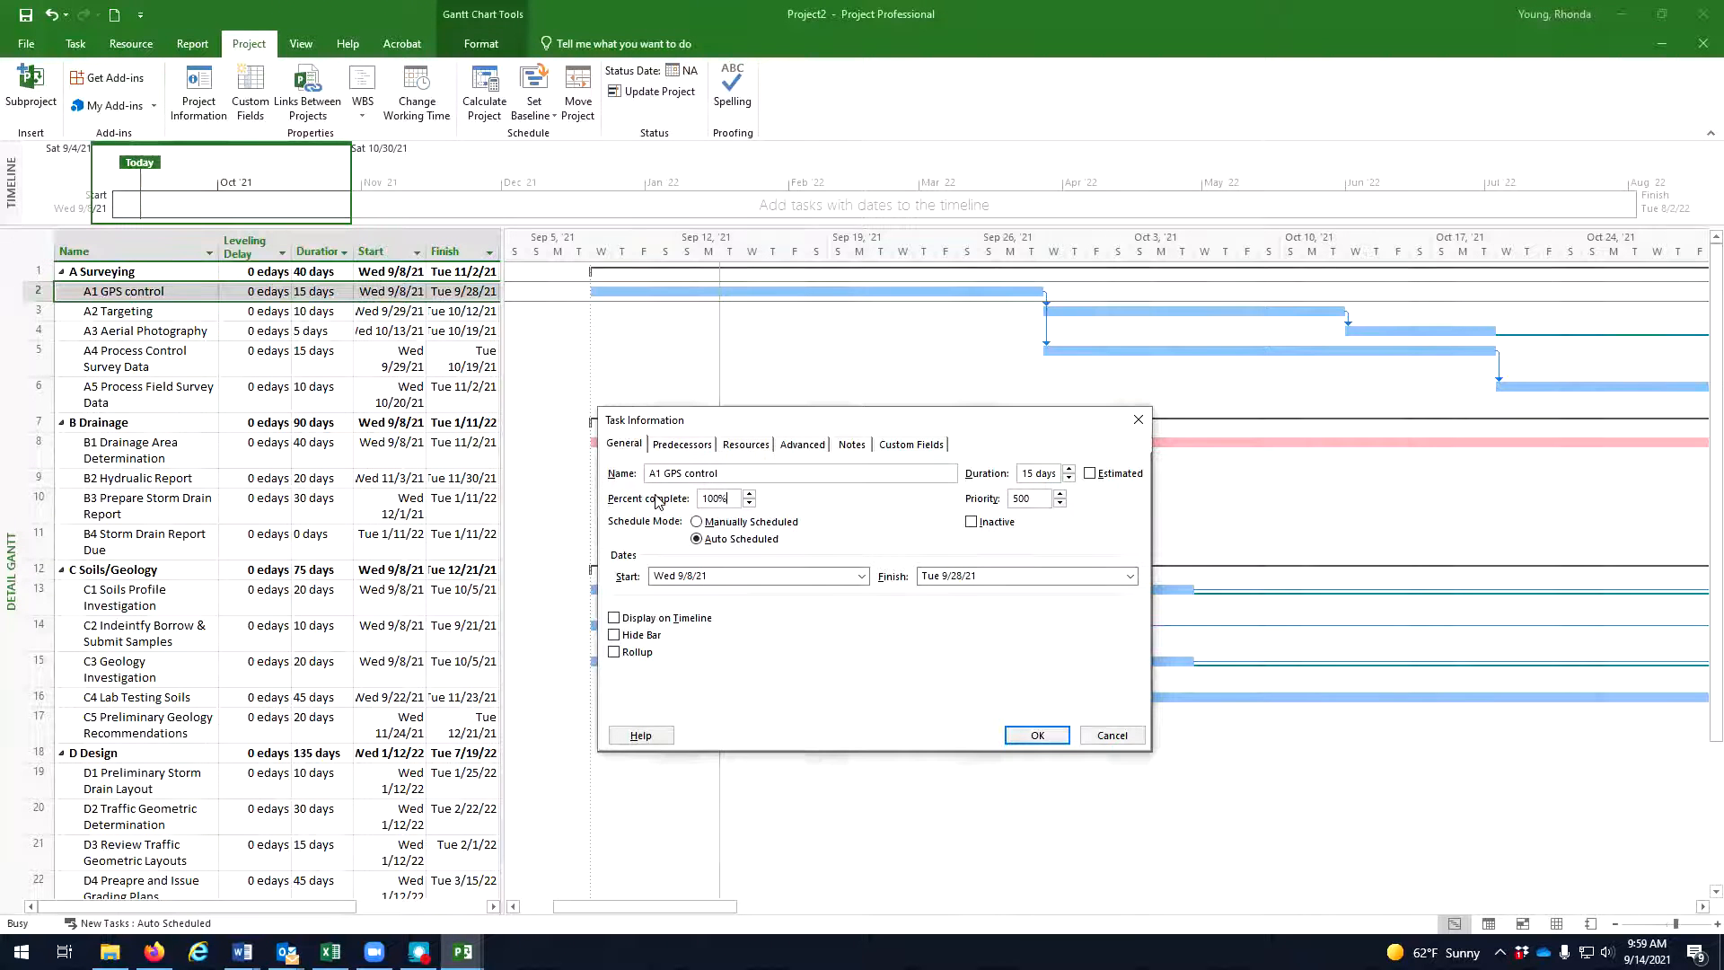
pyautogui.press('Return')
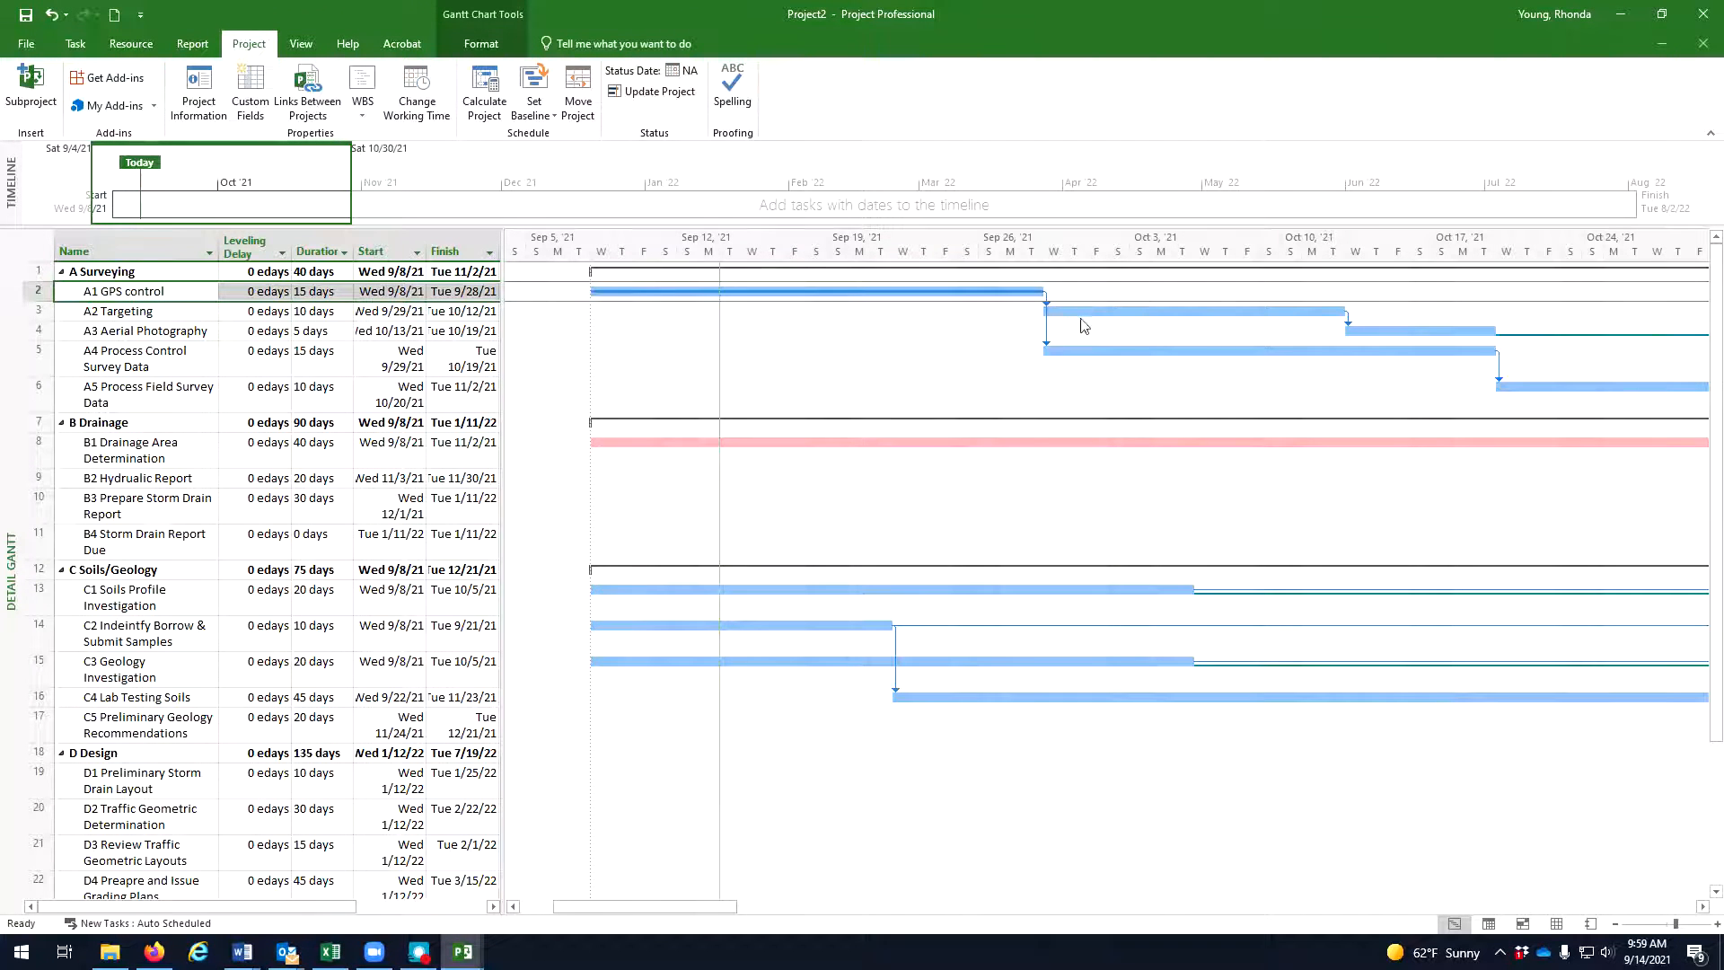
# Set the percent complete of task A2 Targeting to 75% in its task information.
pyautogui.doubleClick(1082, 312)
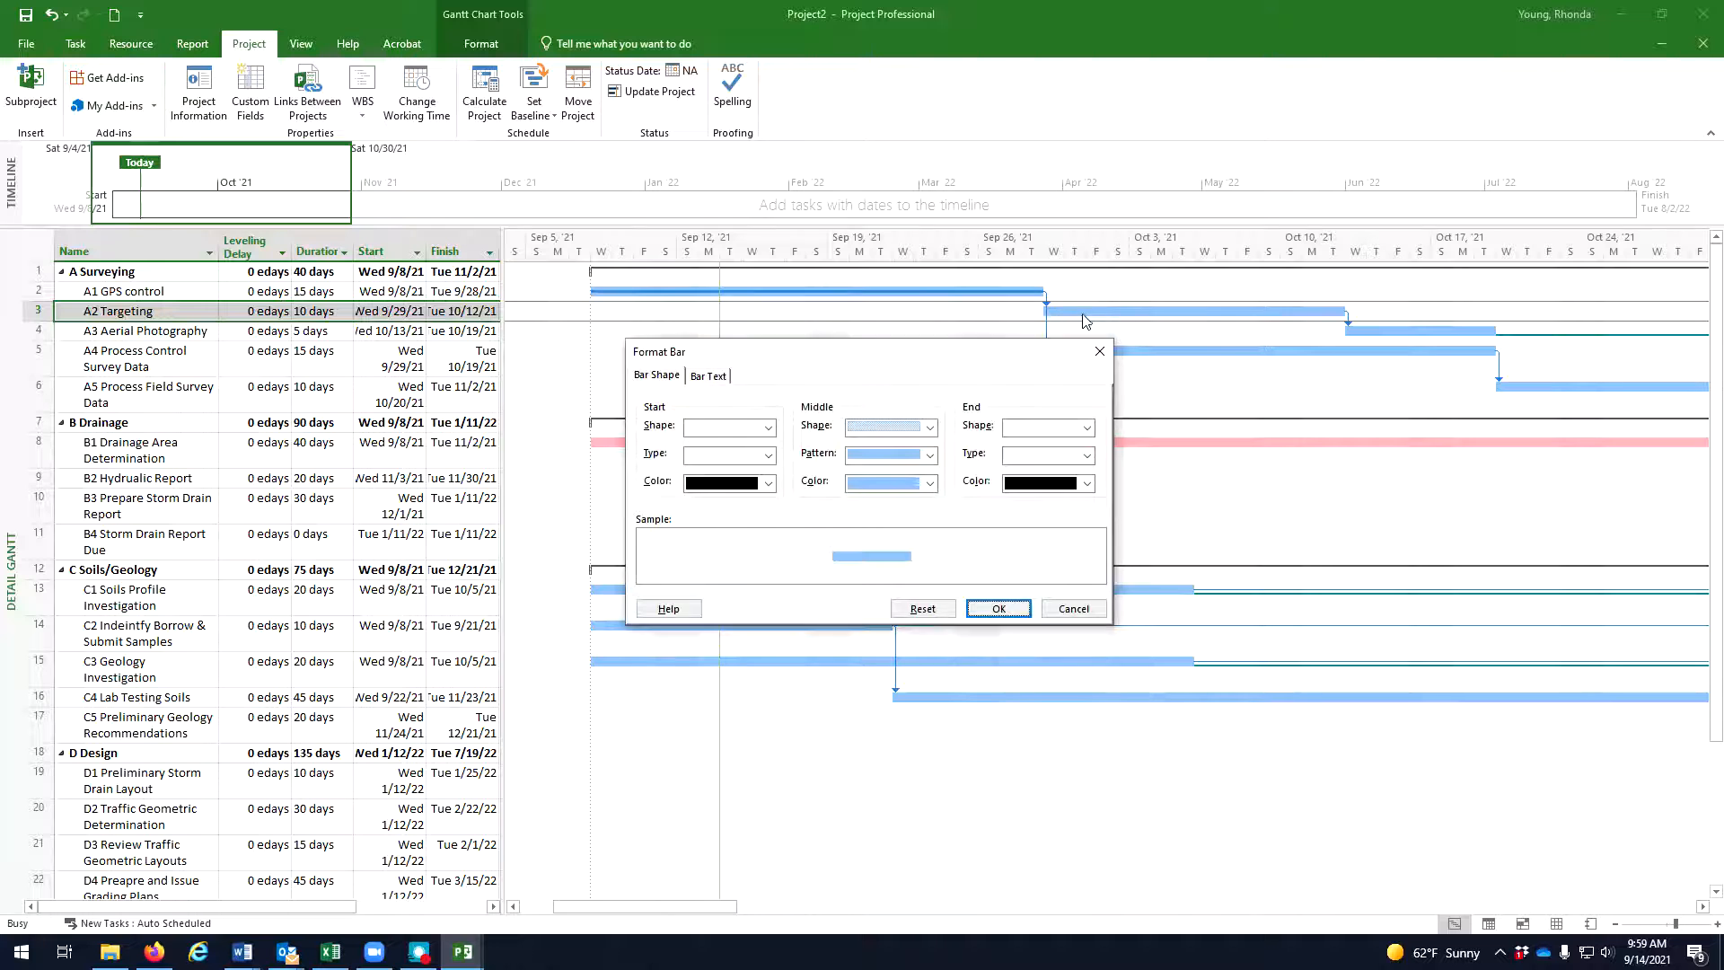
pyautogui.click(998, 610)
pyautogui.rightClick(1128, 310)
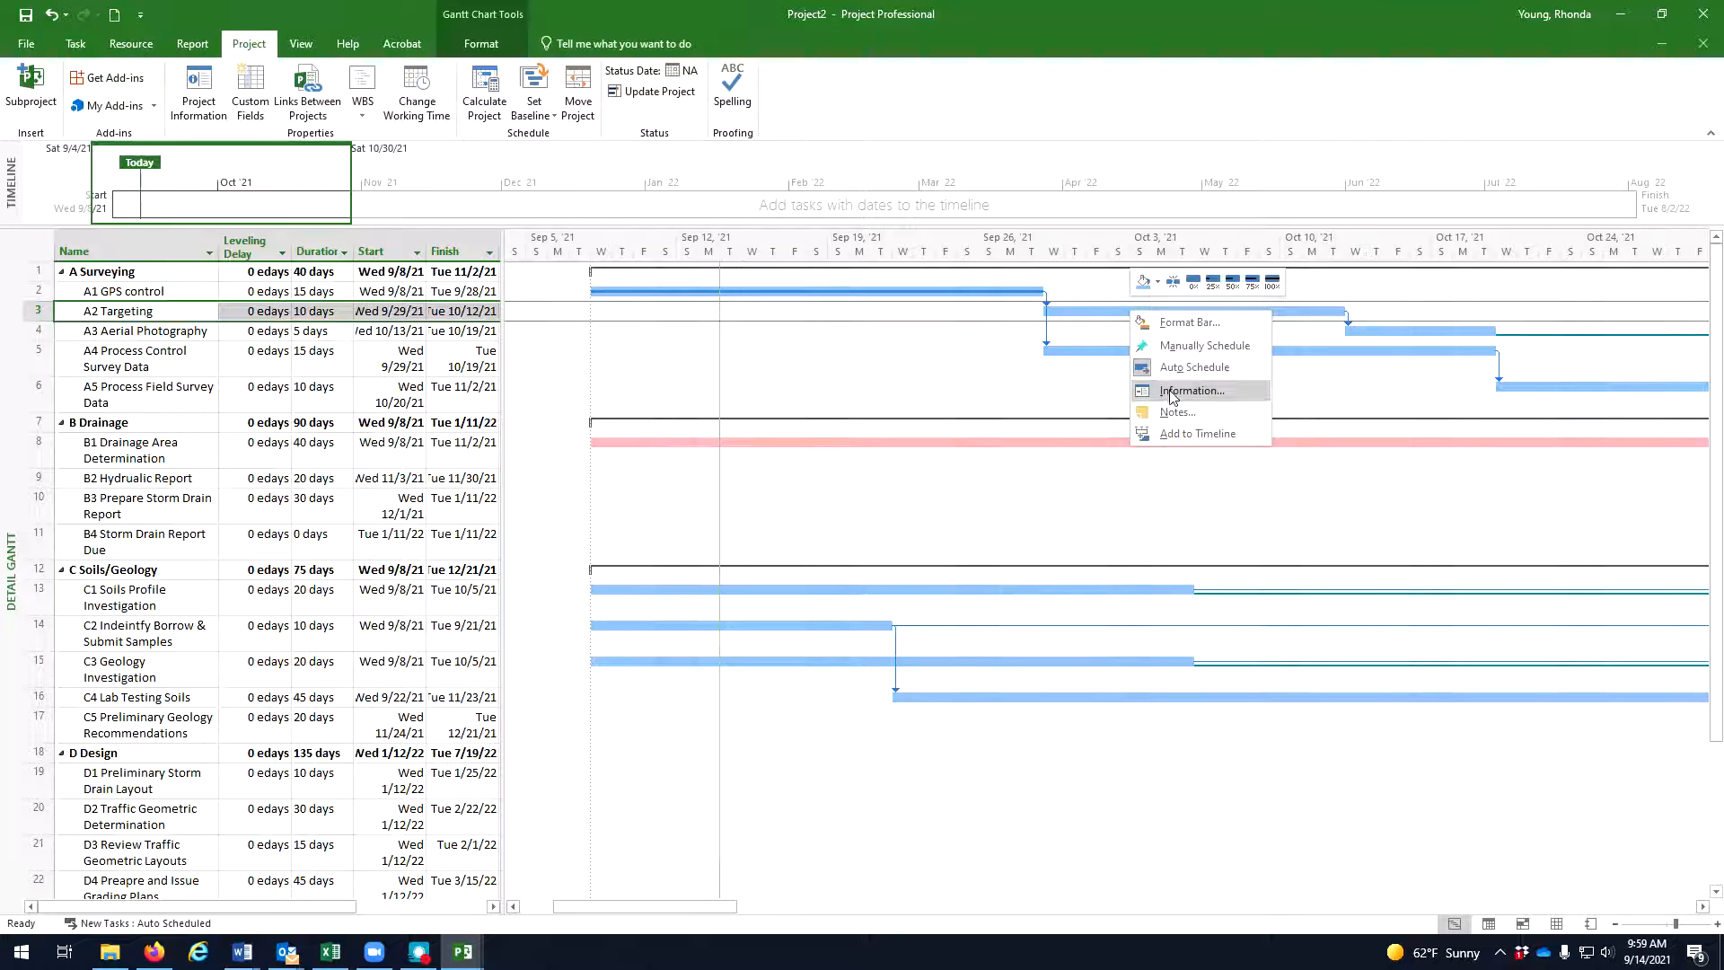
pyautogui.click(1199, 391)
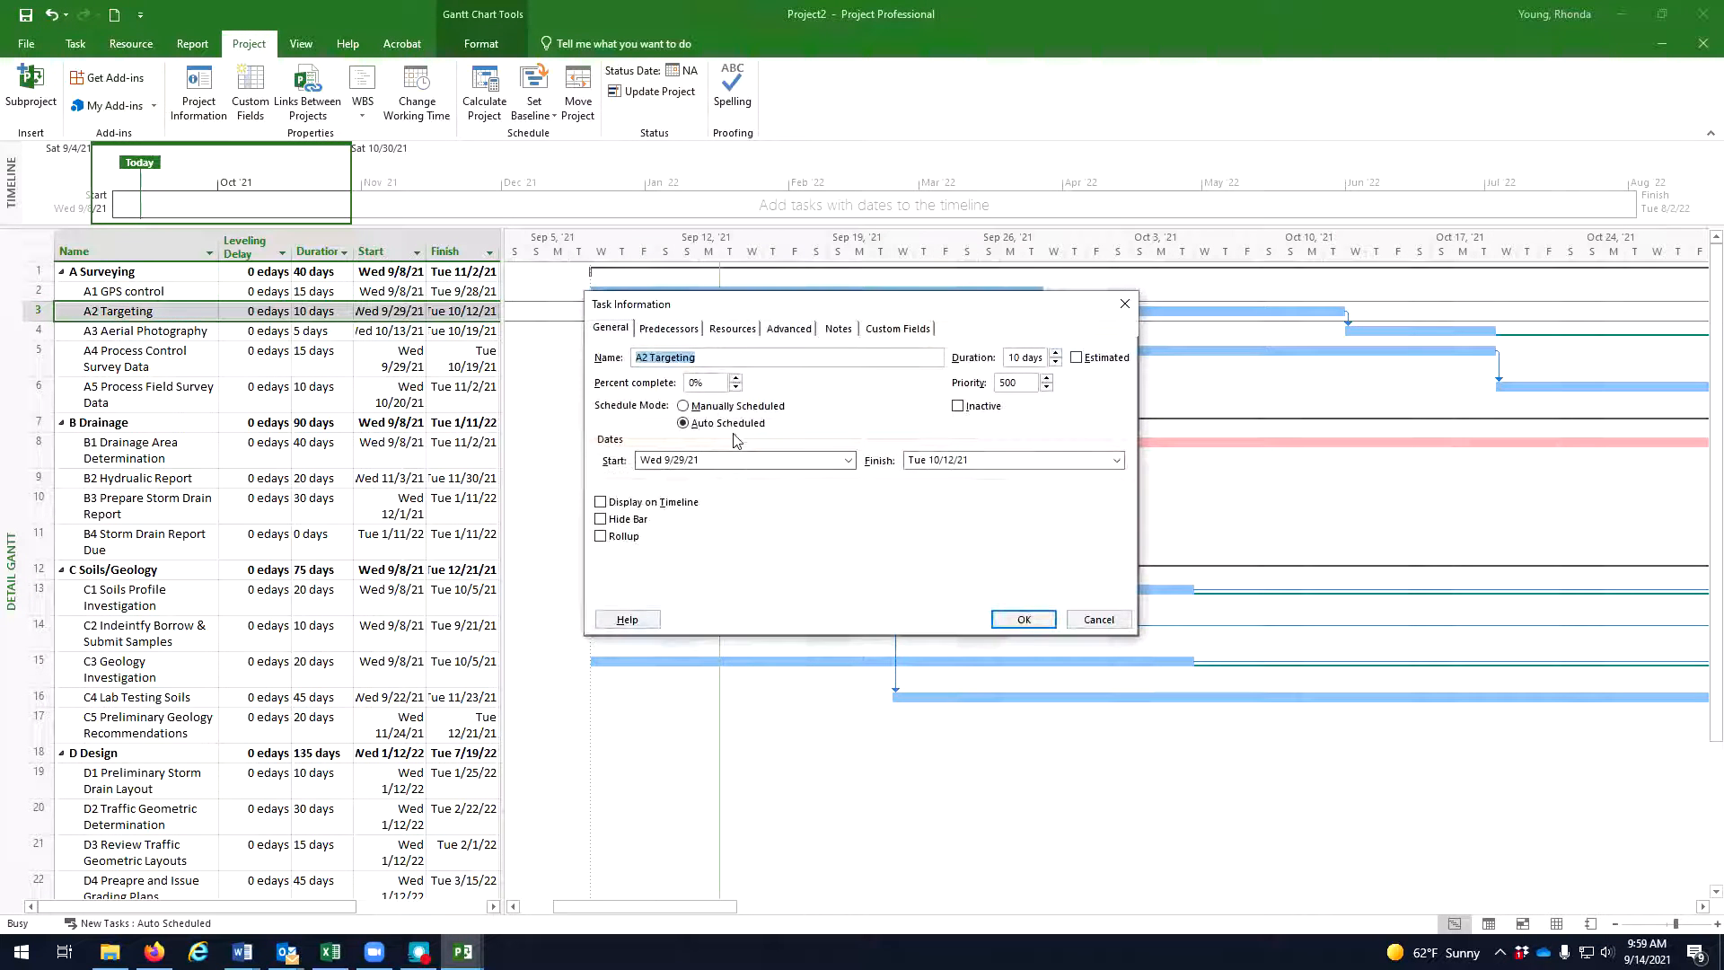
pyautogui.click(696, 383)
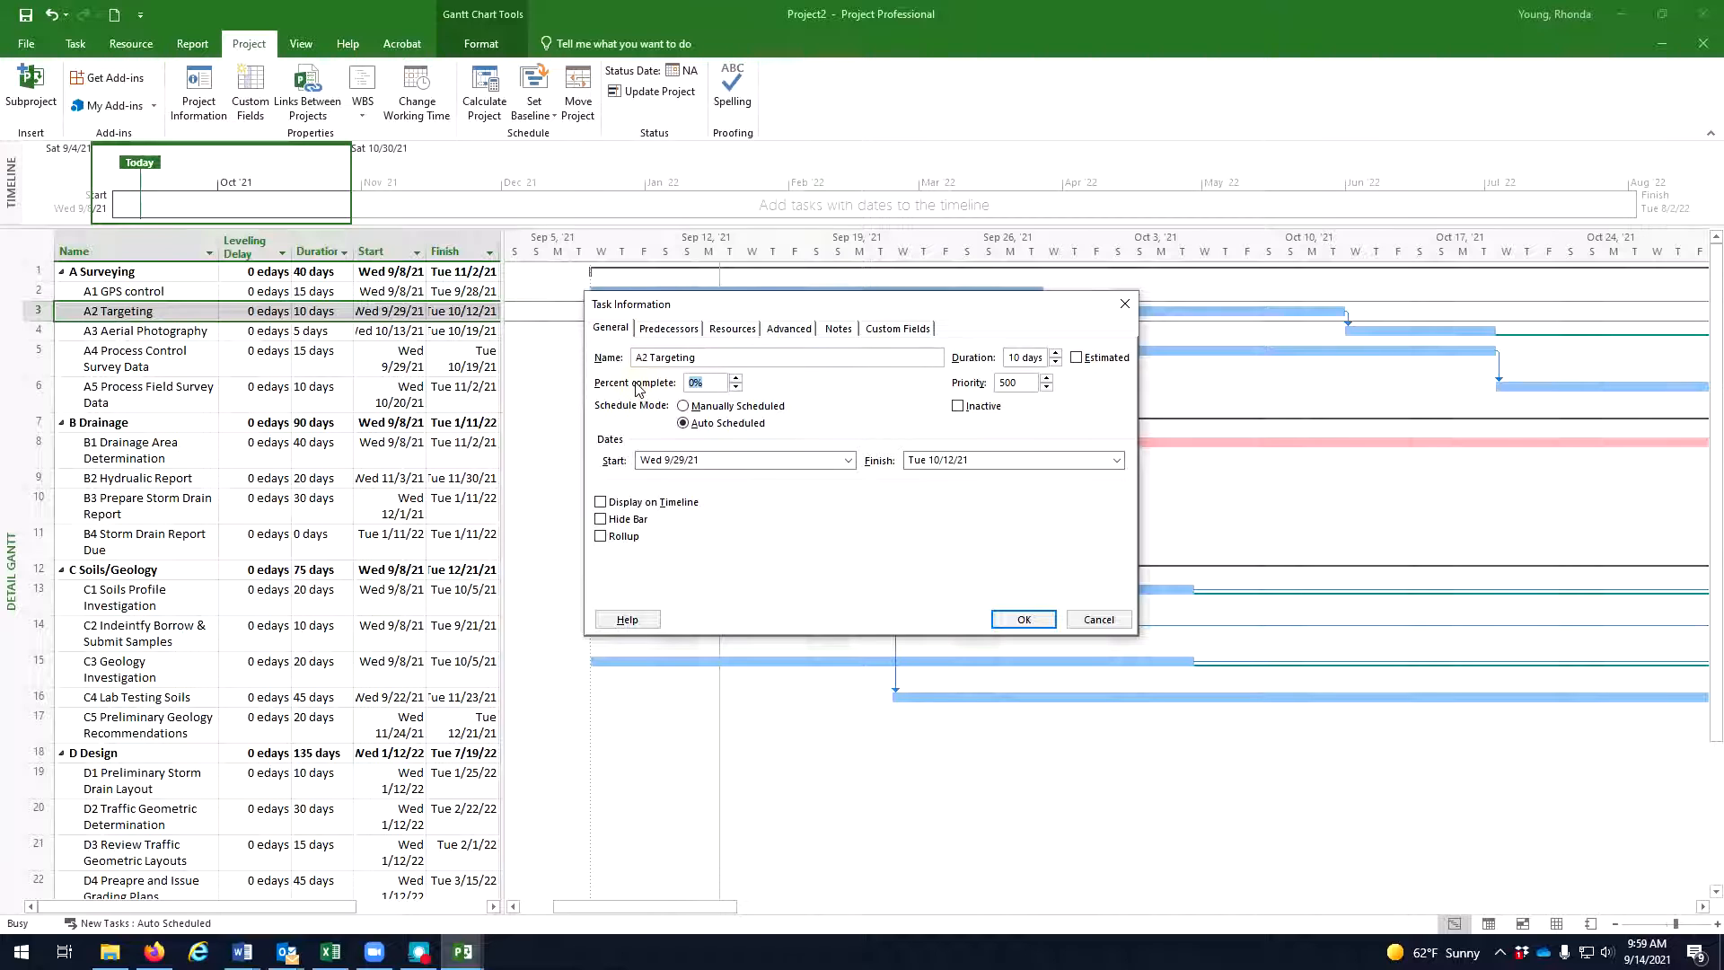
pyautogui.click(1041, 621)
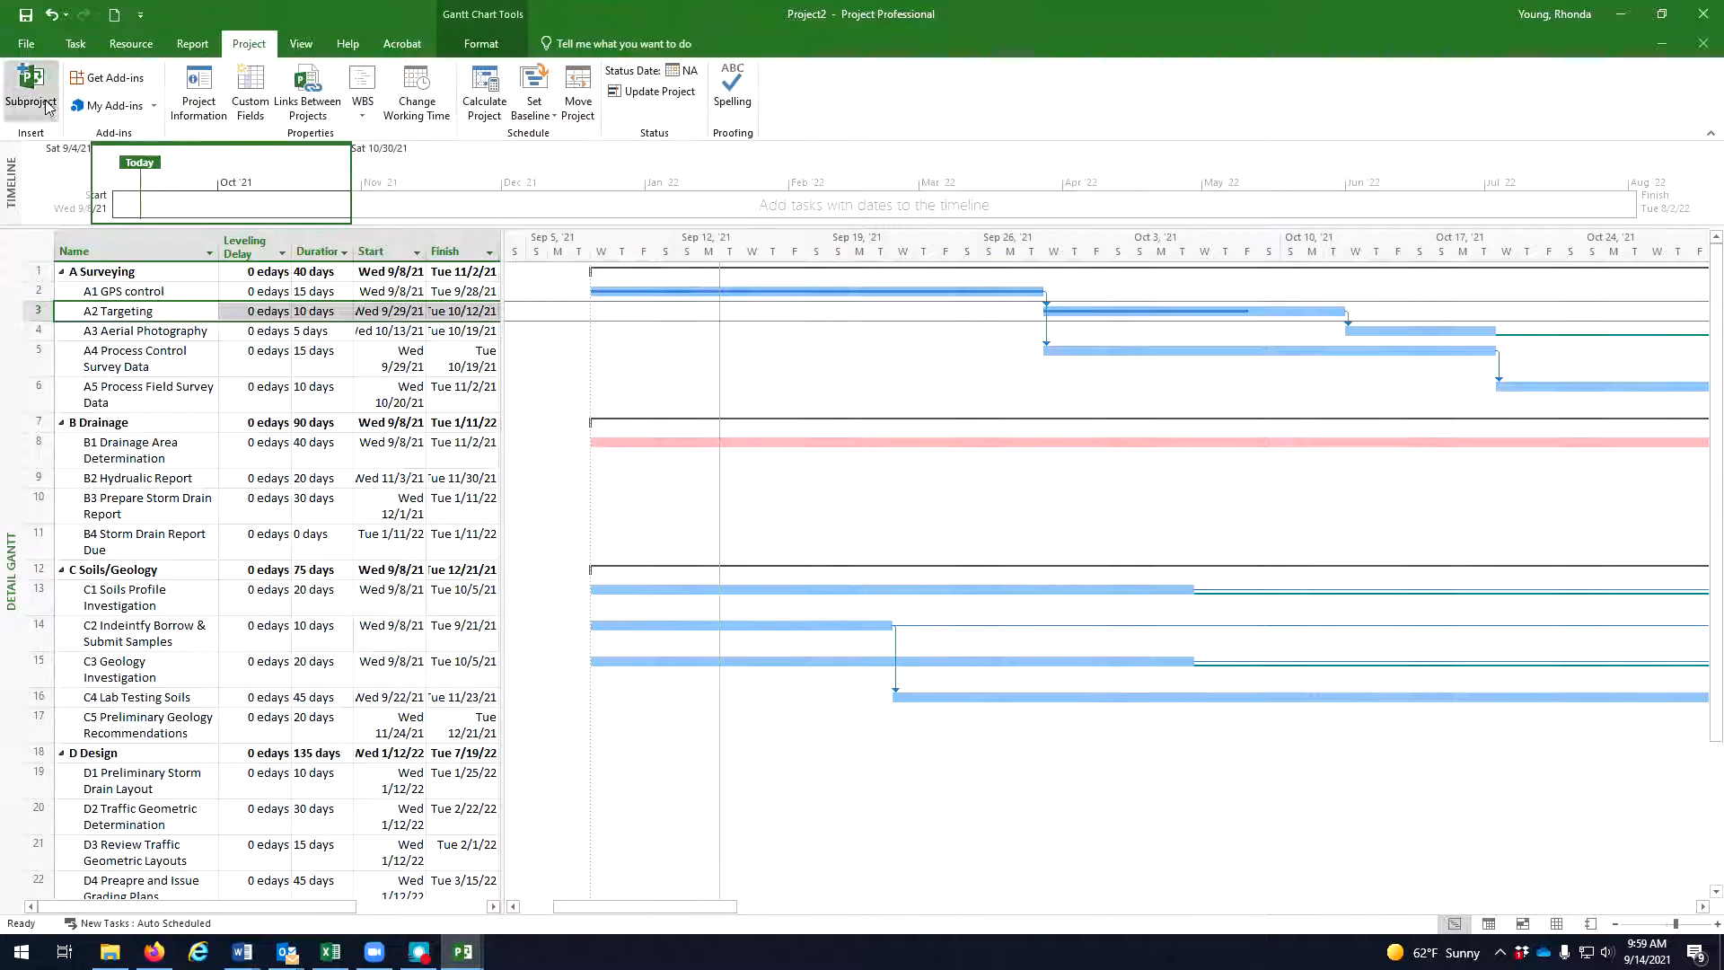
# Switch the project from the Detail Gantt to the Gantt Chart view to check the progress bars.
pyautogui.click(27, 45)
pyautogui.click(40, 43)
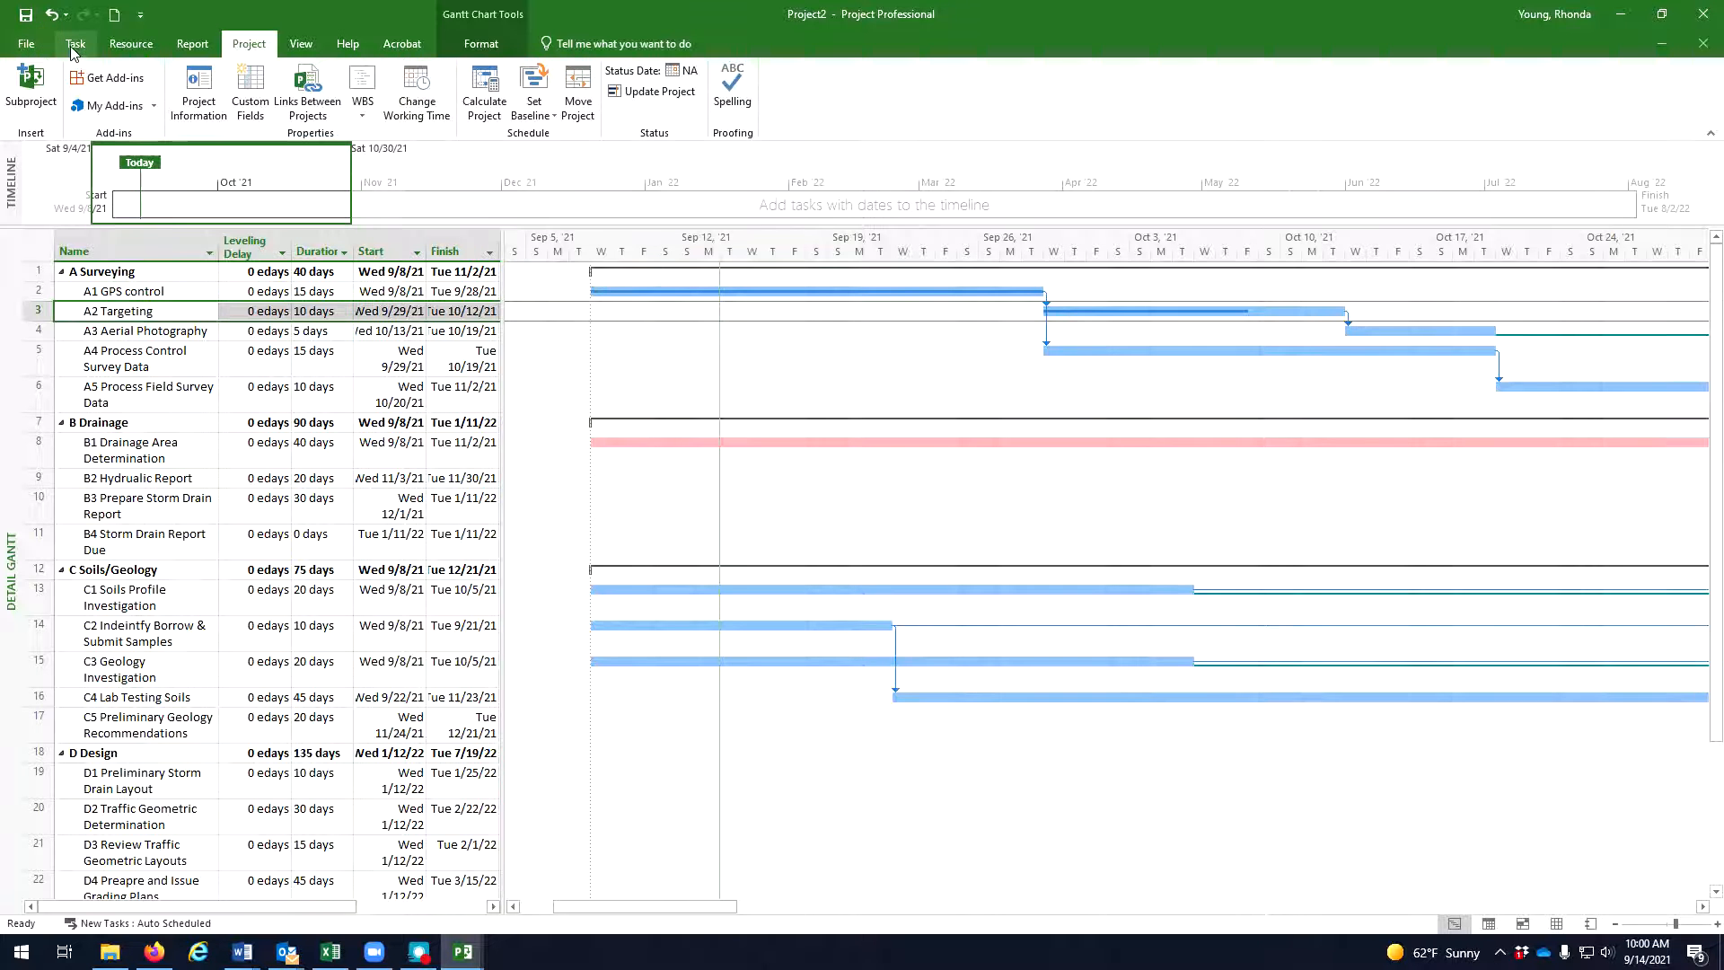
pyautogui.click(76, 45)
pyautogui.click(23, 115)
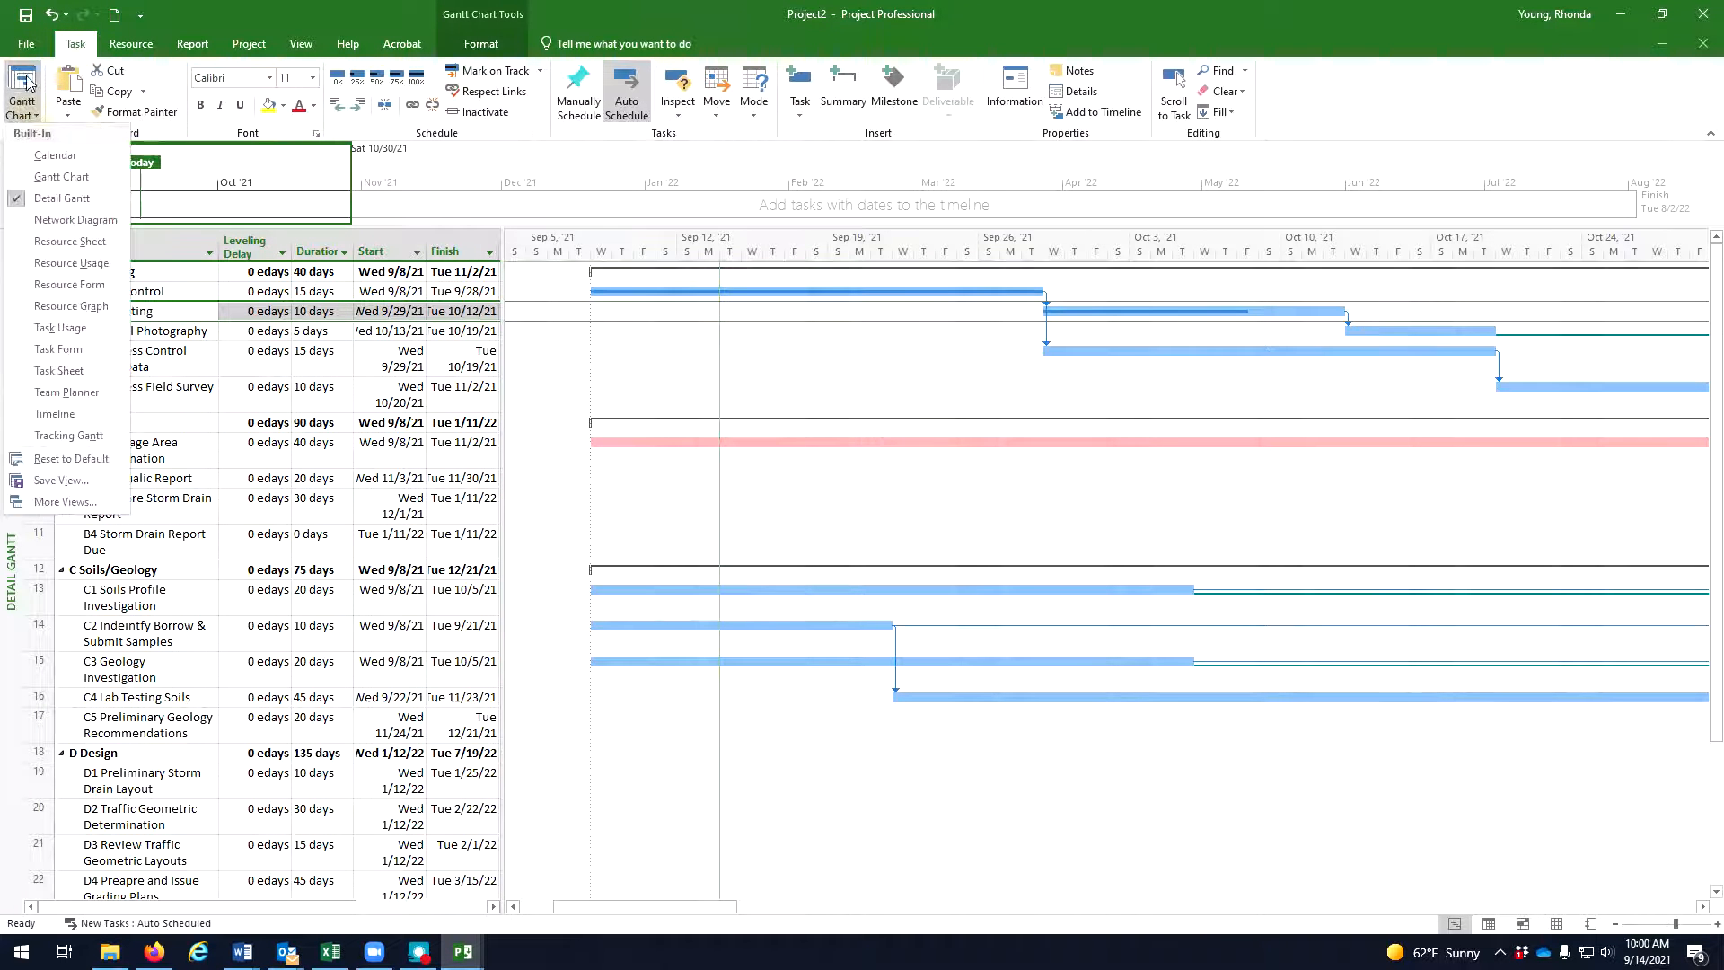
pyautogui.click(25, 82)
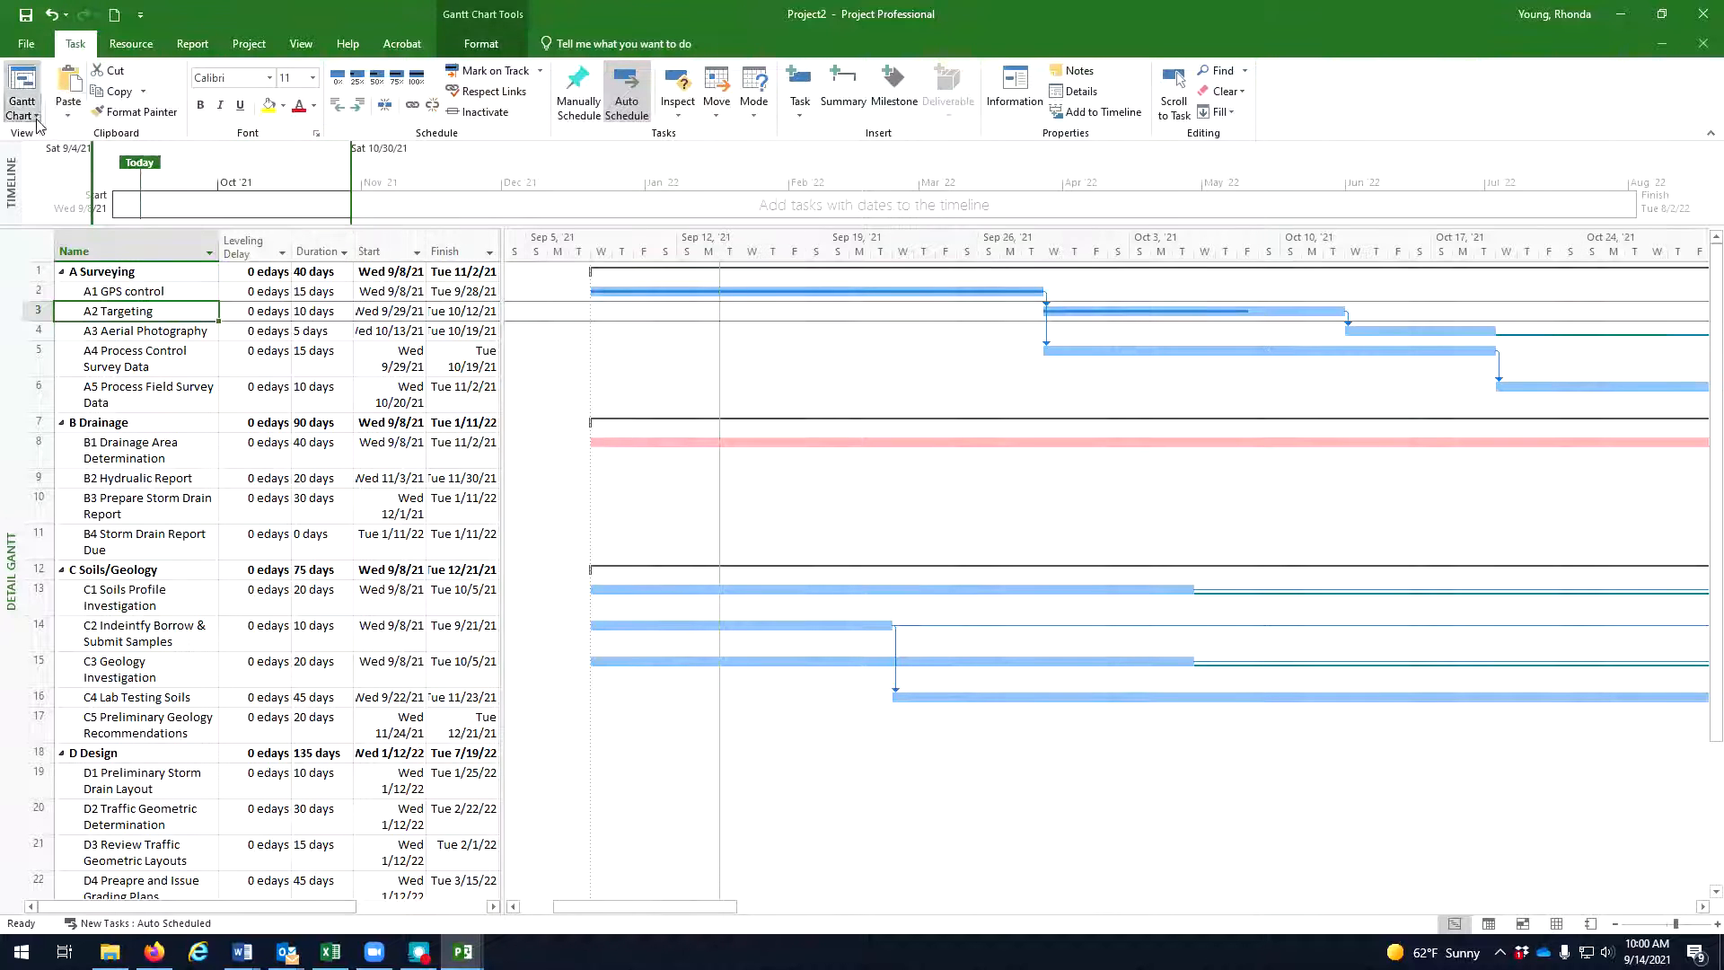
pyautogui.click(36, 115)
pyautogui.click(61, 176)
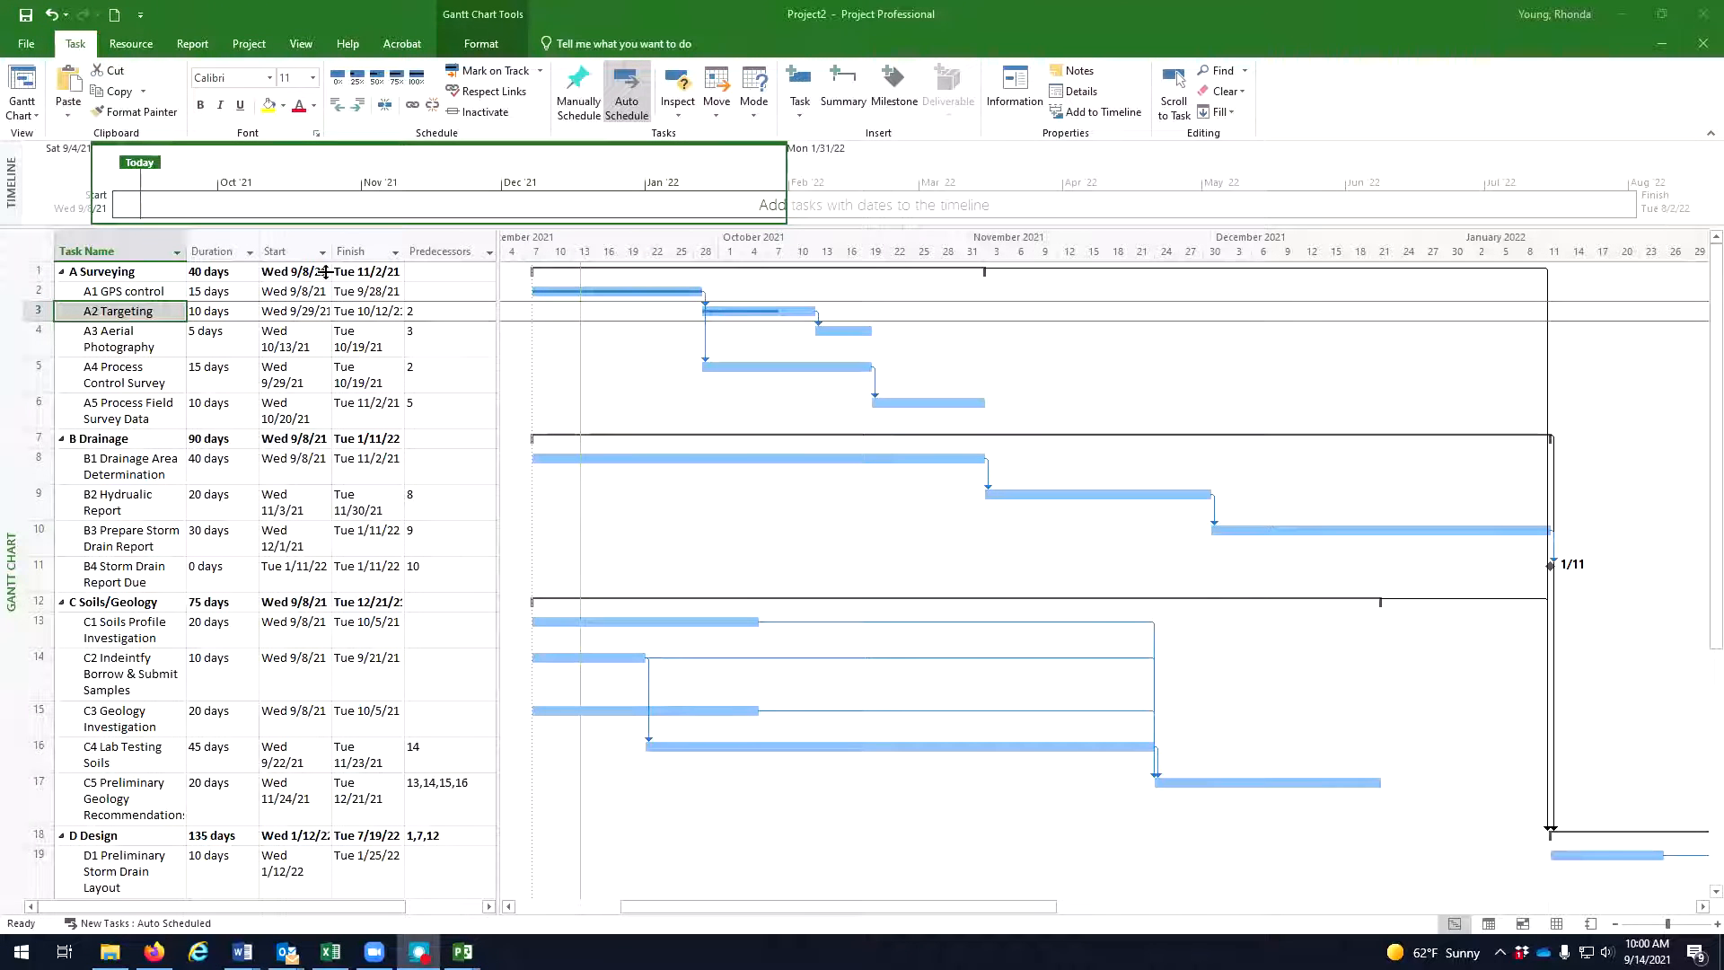
# Apply the Tracking Gantt view from the full list of views and examine task progress against the baseline.
pyautogui.click(41, 118)
pyautogui.click(44, 122)
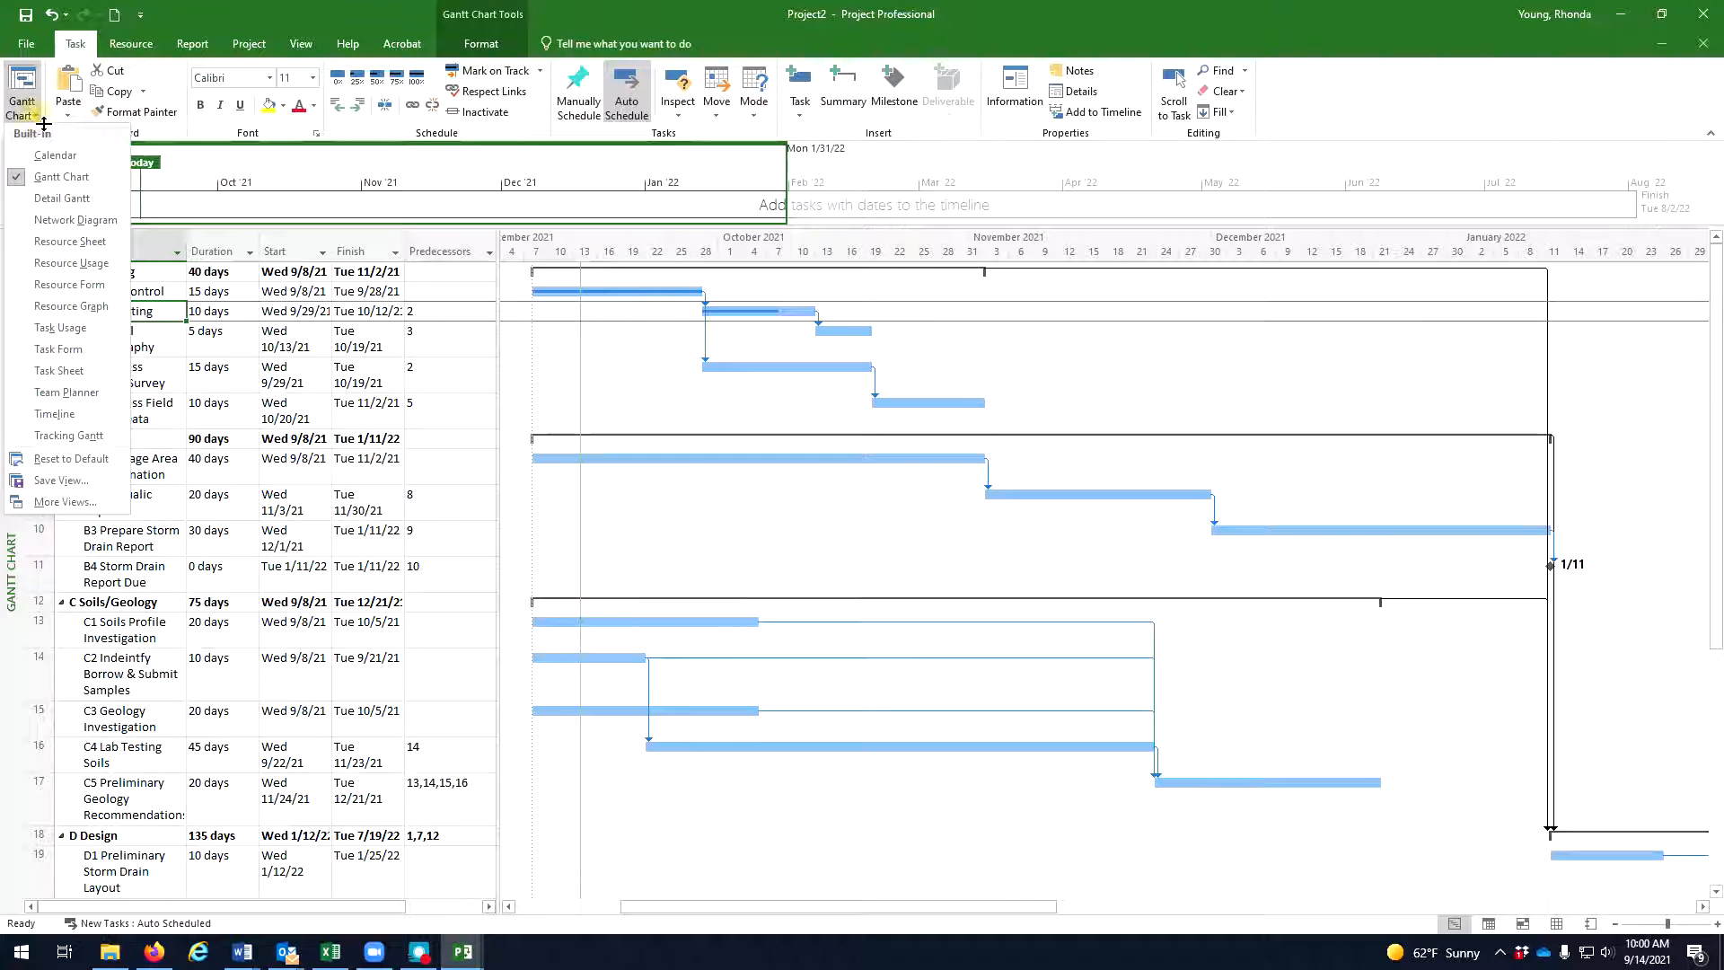
pyautogui.click(64, 501)
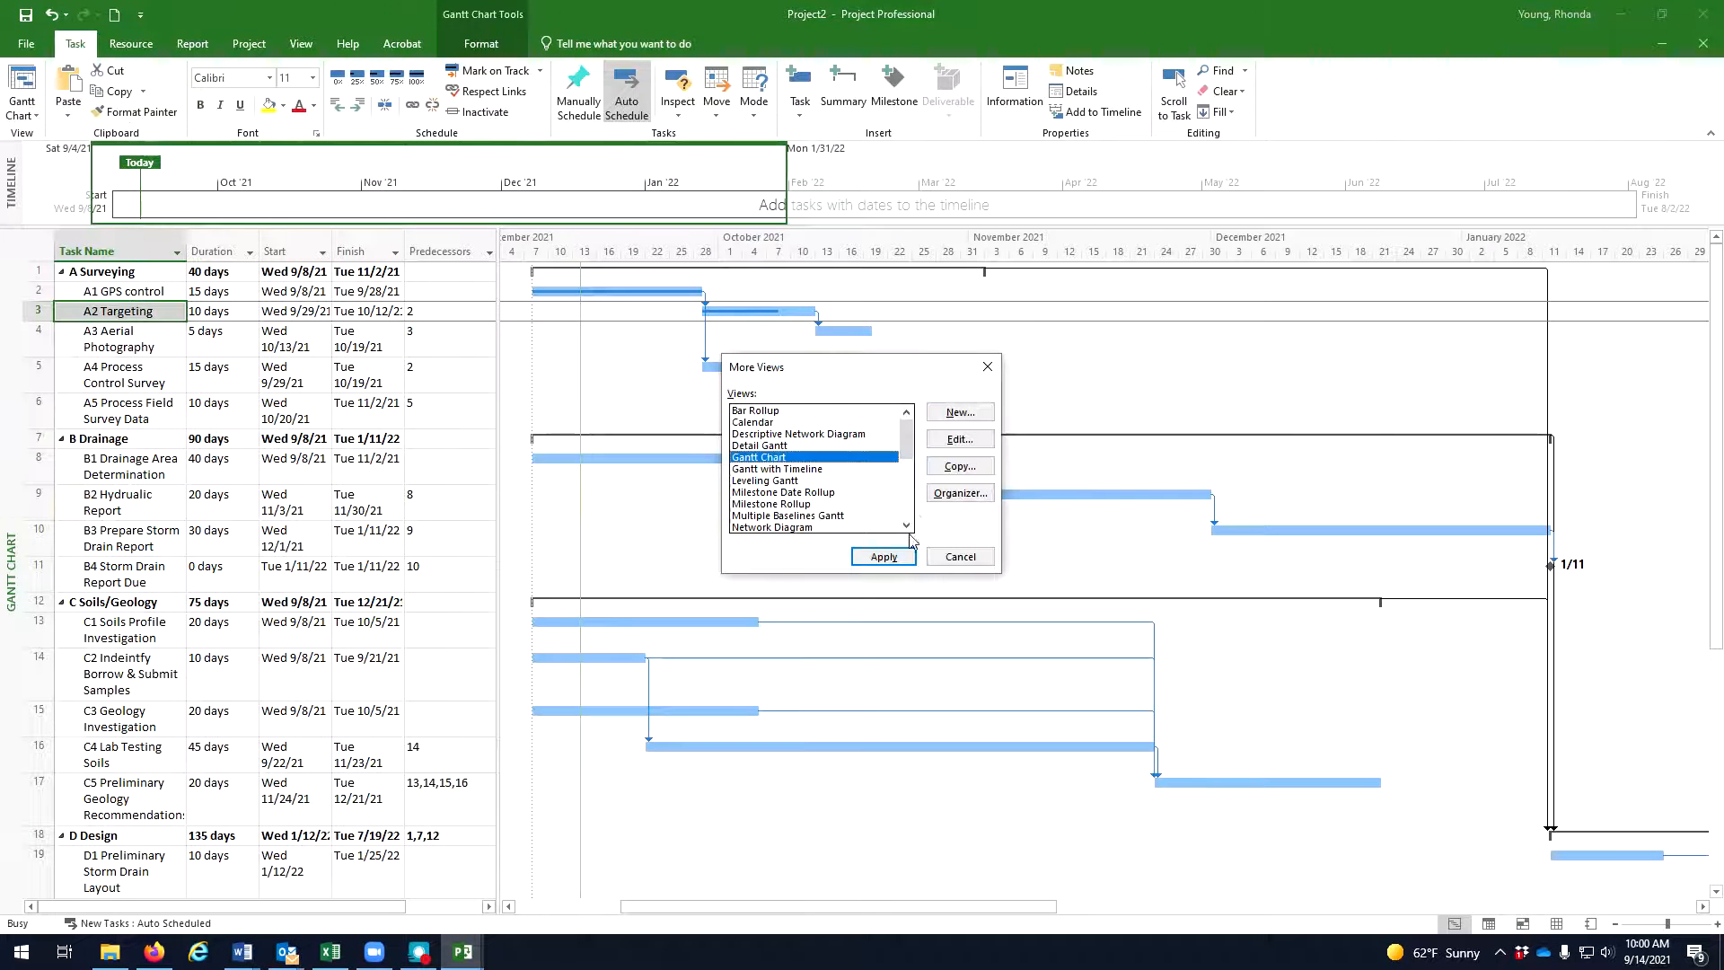
pyautogui.moveTo(911, 444); pyautogui.dragTo(919, 505)
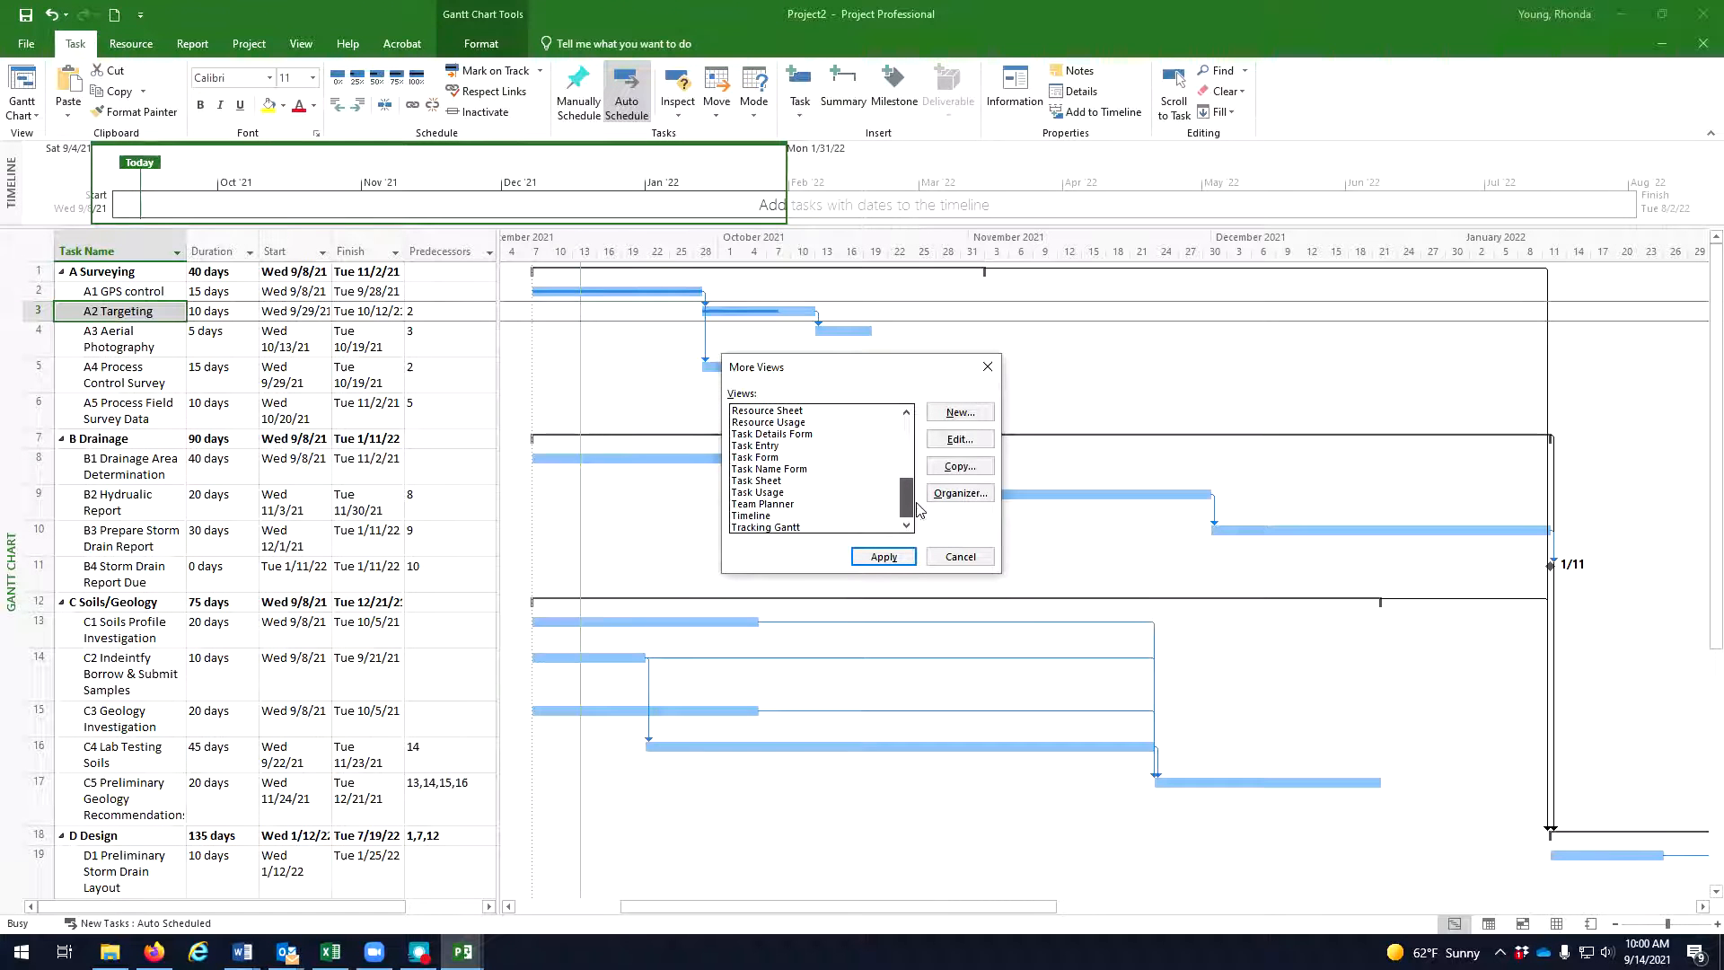
pyautogui.click(773, 527)
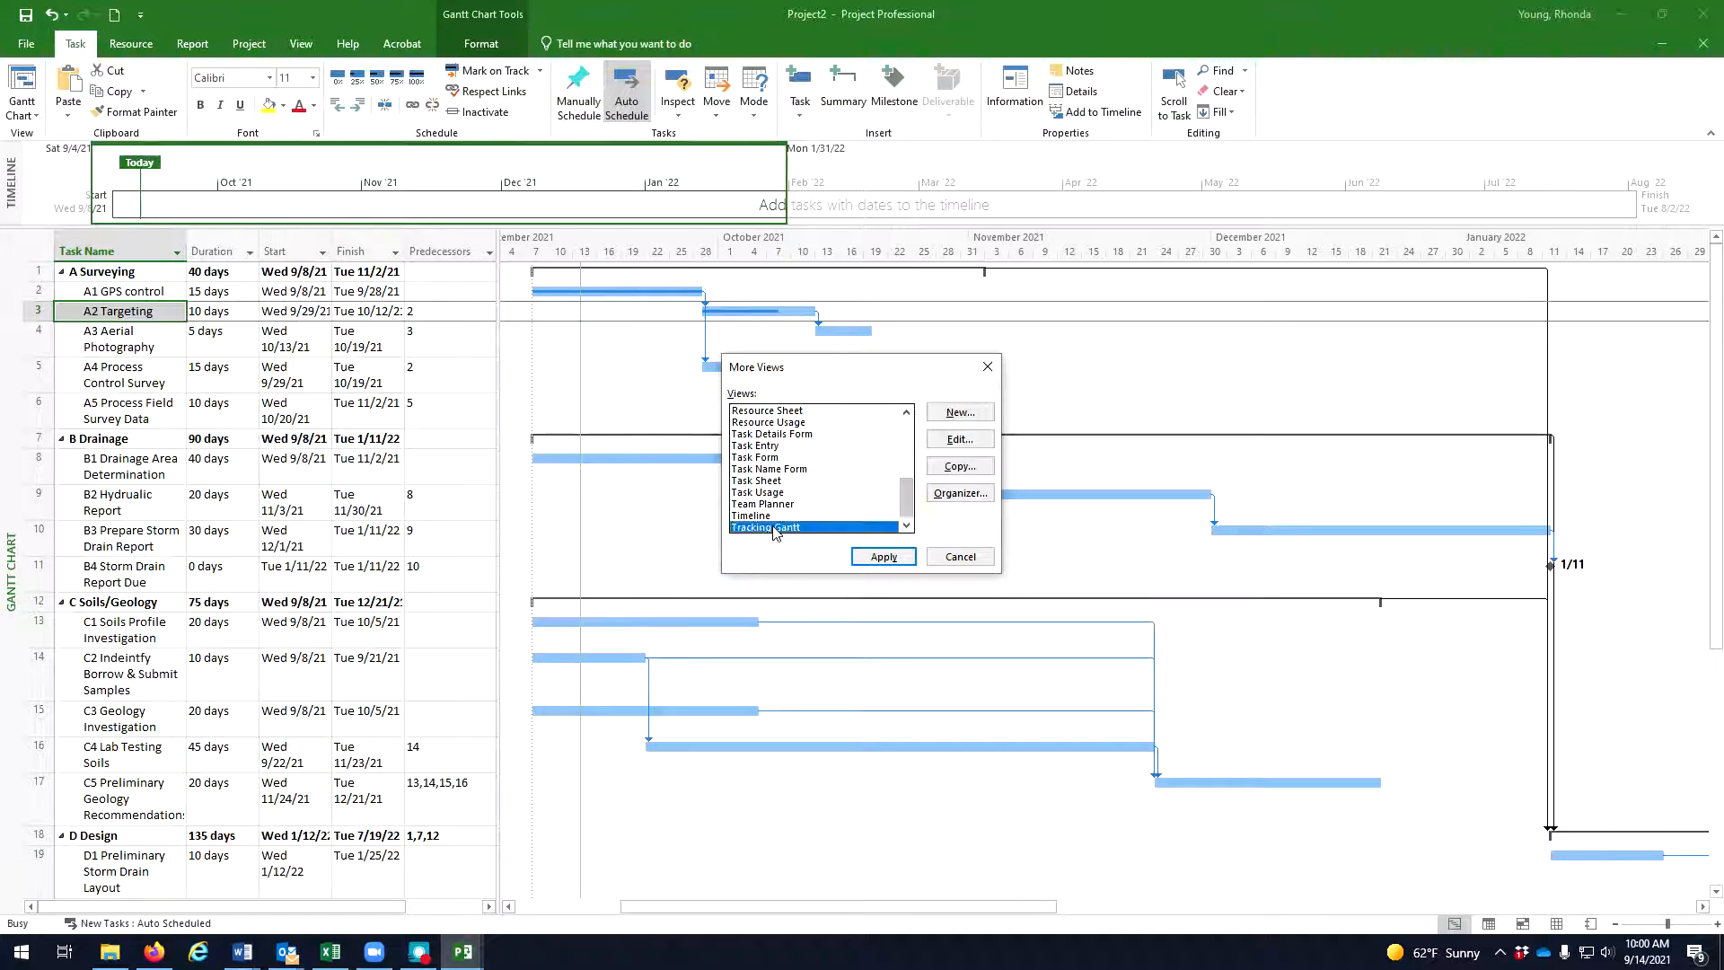
pyautogui.click(880, 556)
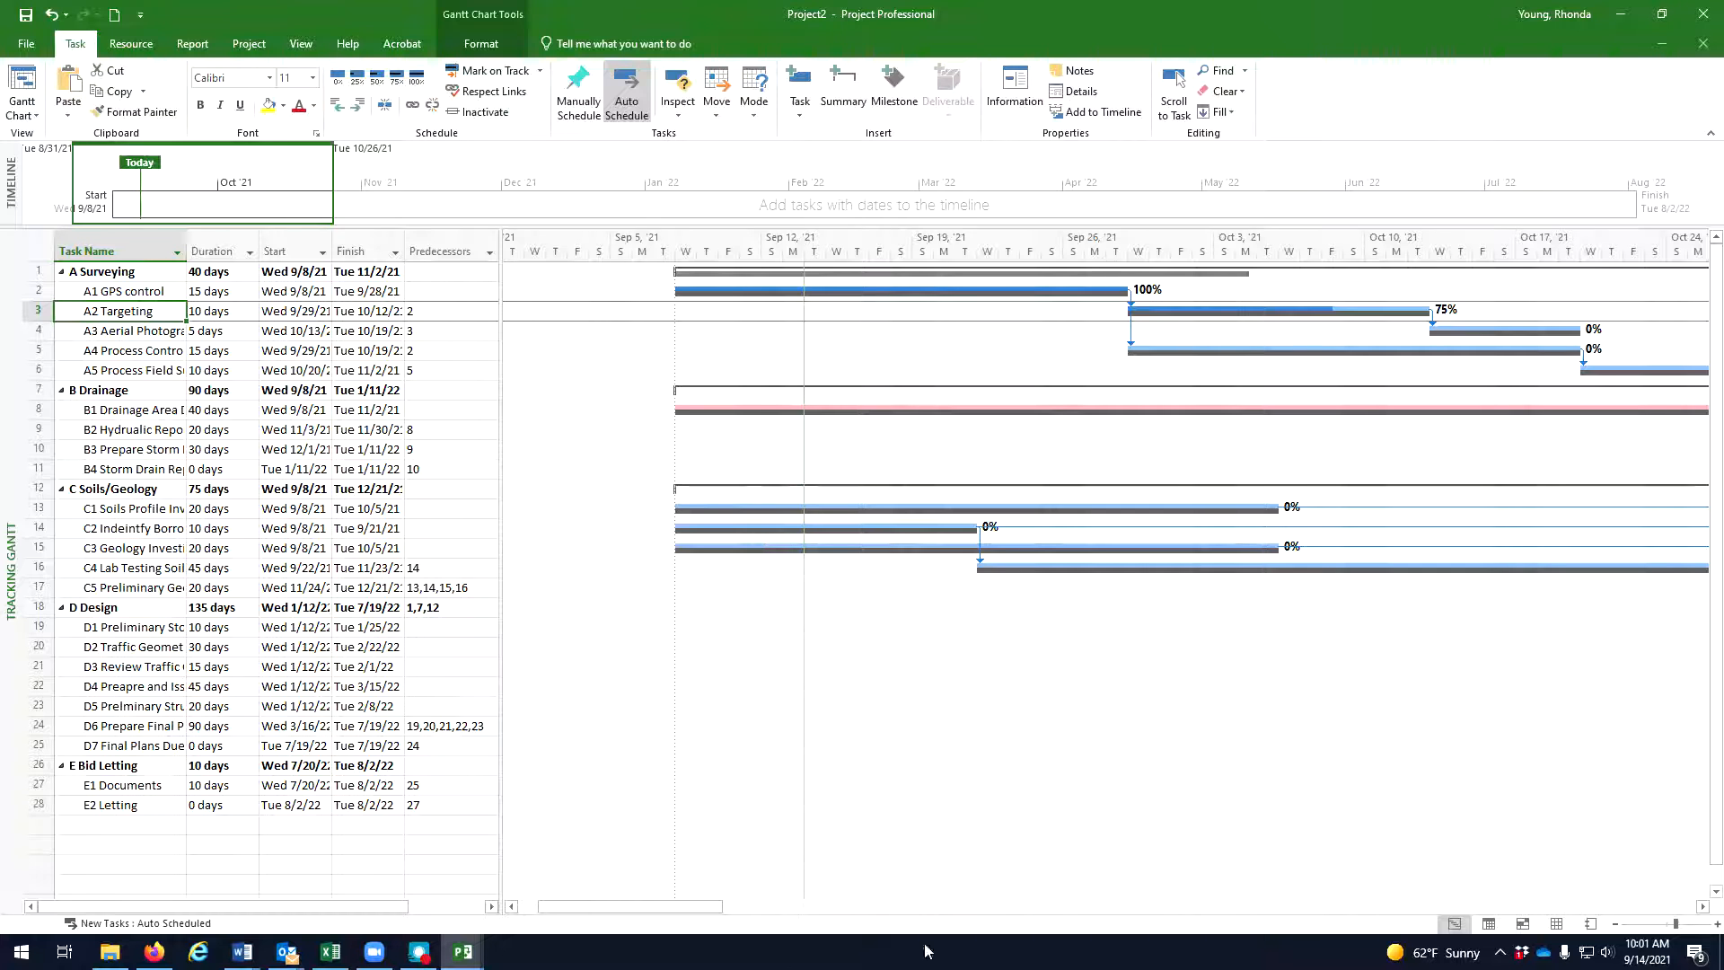
pyautogui.moveTo(718, 914)
pyautogui.mouseDown()
pyautogui.moveTo(923, 932)
pyautogui.moveTo(691, 923)
pyautogui.mouseUp()
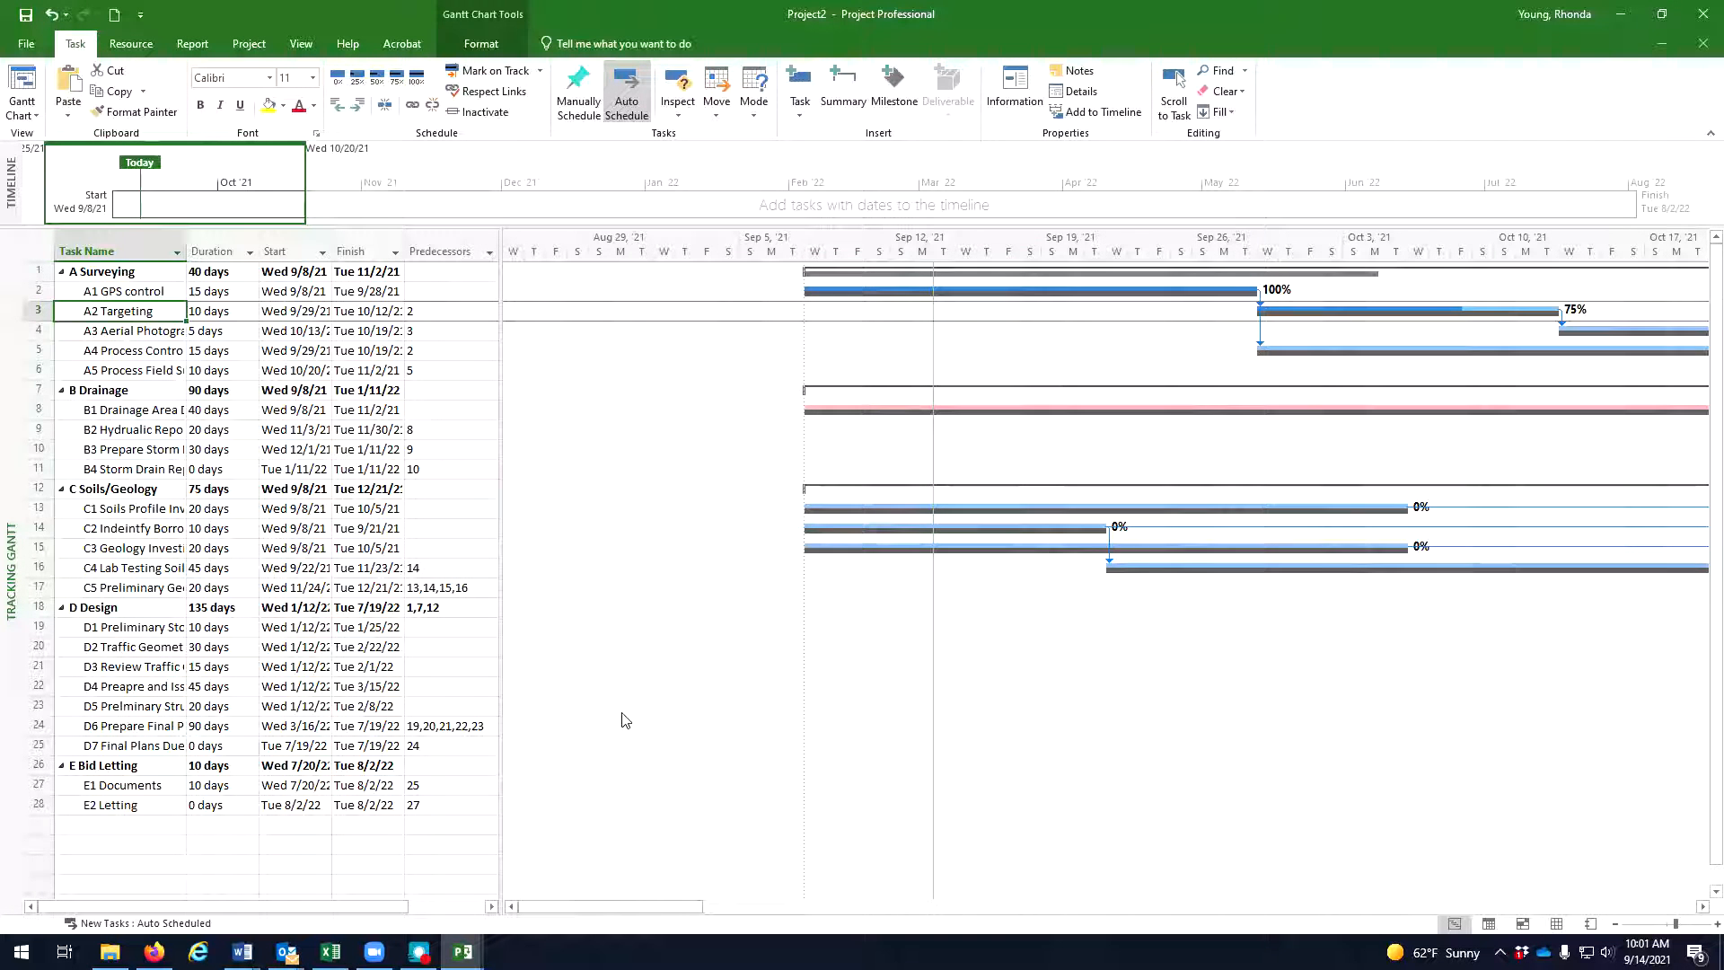
# Return to the Gantt Chart view and review the schedule from A Surveying through E2 Letting.
pyautogui.click(36, 117)
pyautogui.click(61, 177)
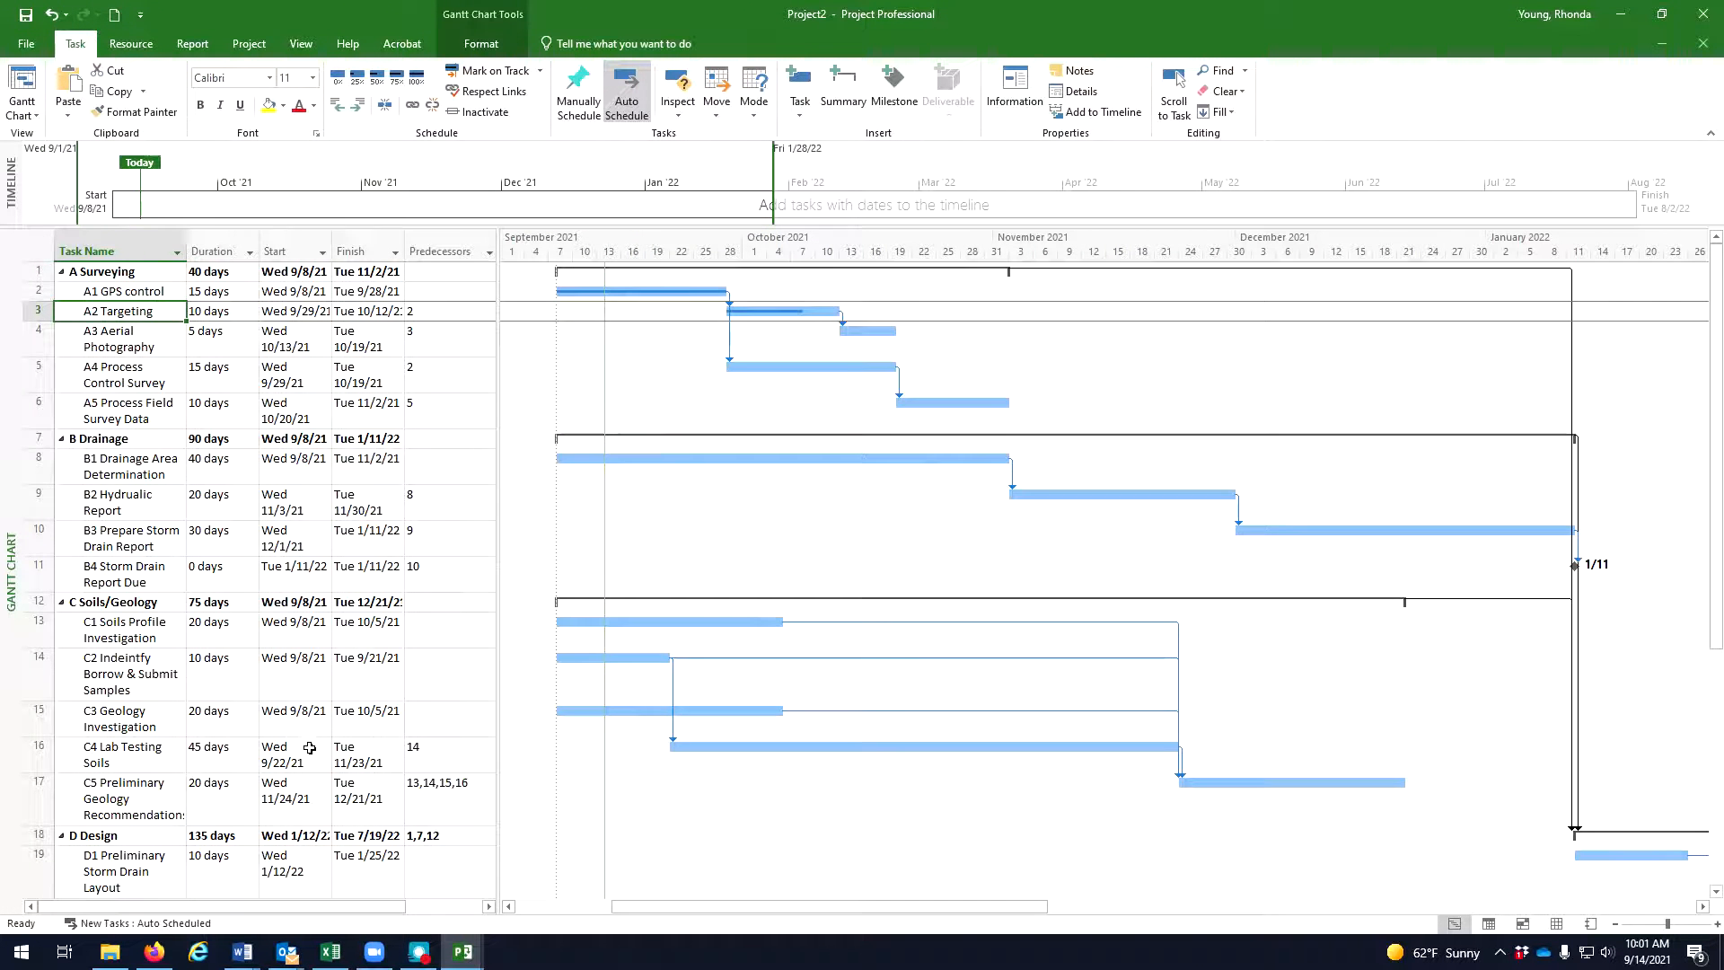
pyautogui.scroll(-2, 335, 774)
pyautogui.scroll(-4, 336, 774)
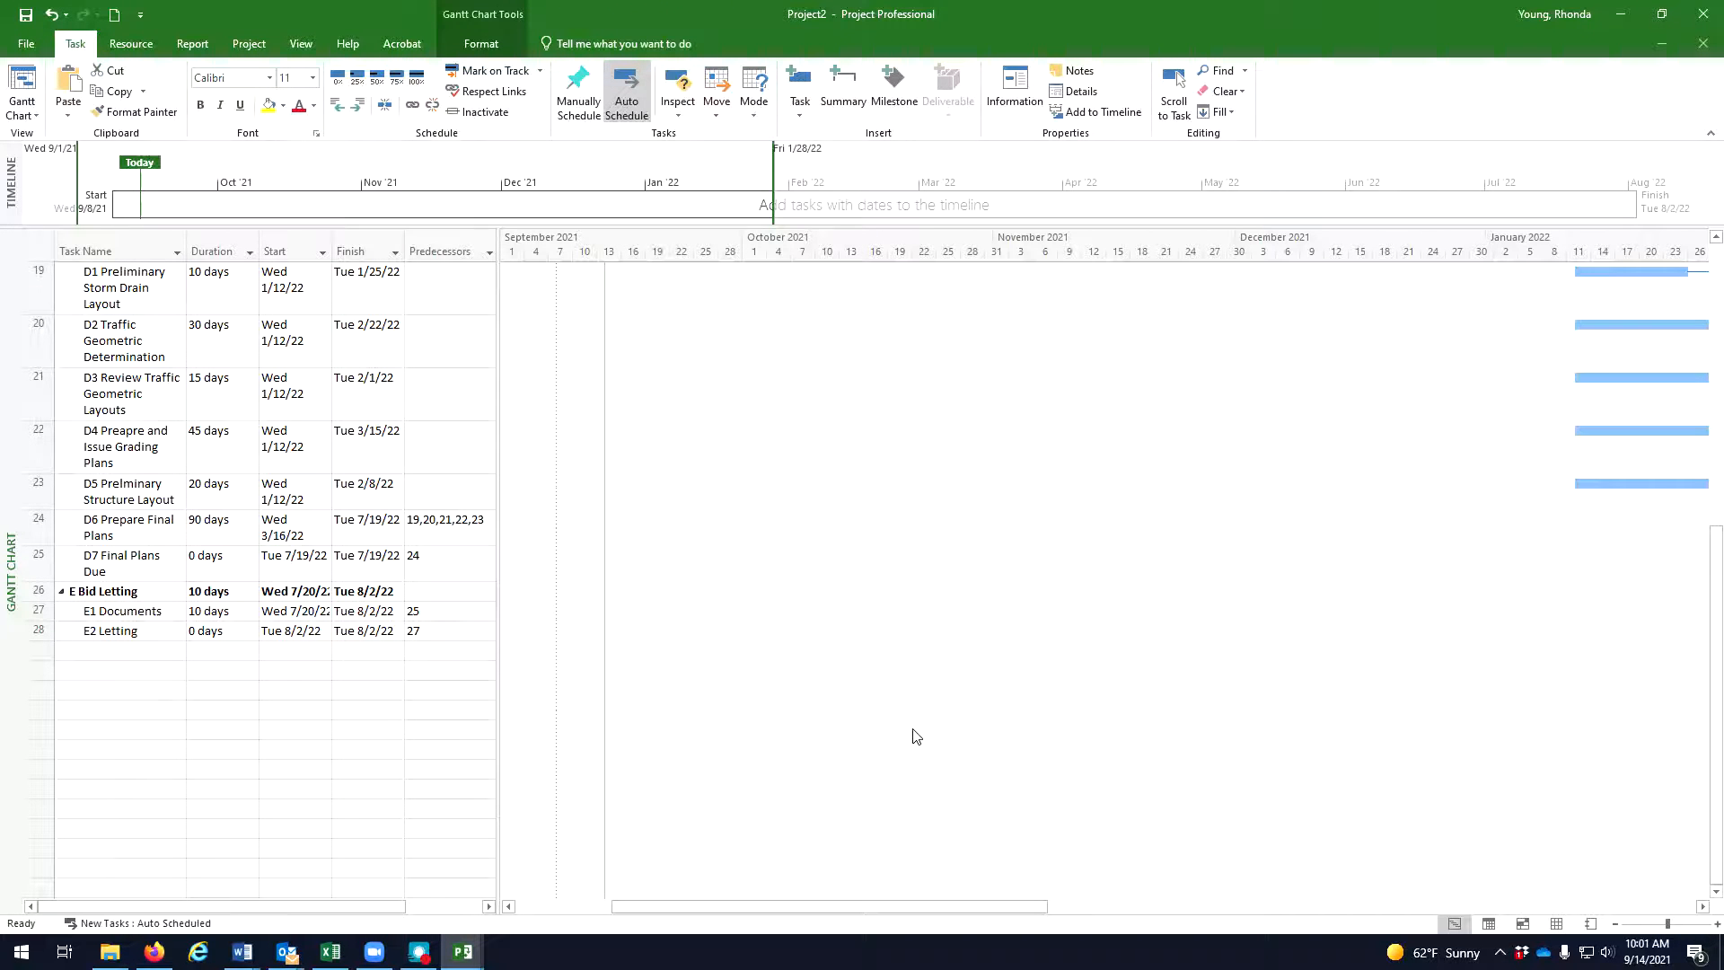
pyautogui.scroll(4, 950, 696)
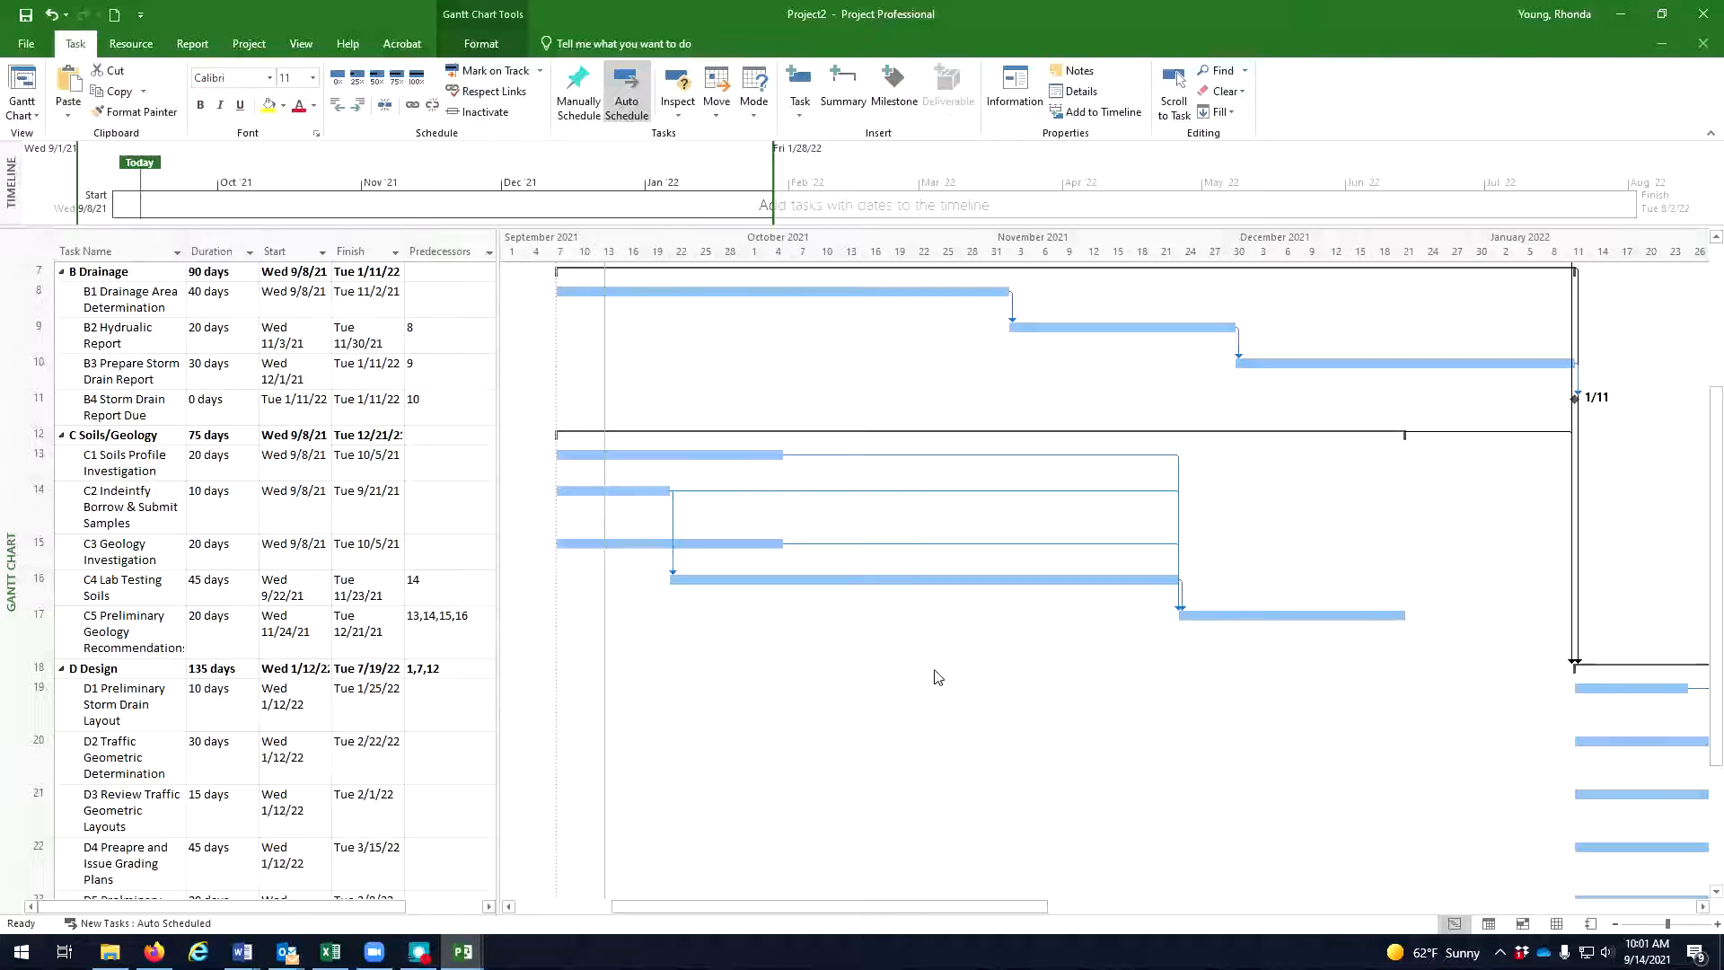
pyautogui.scroll(2, 938, 676)
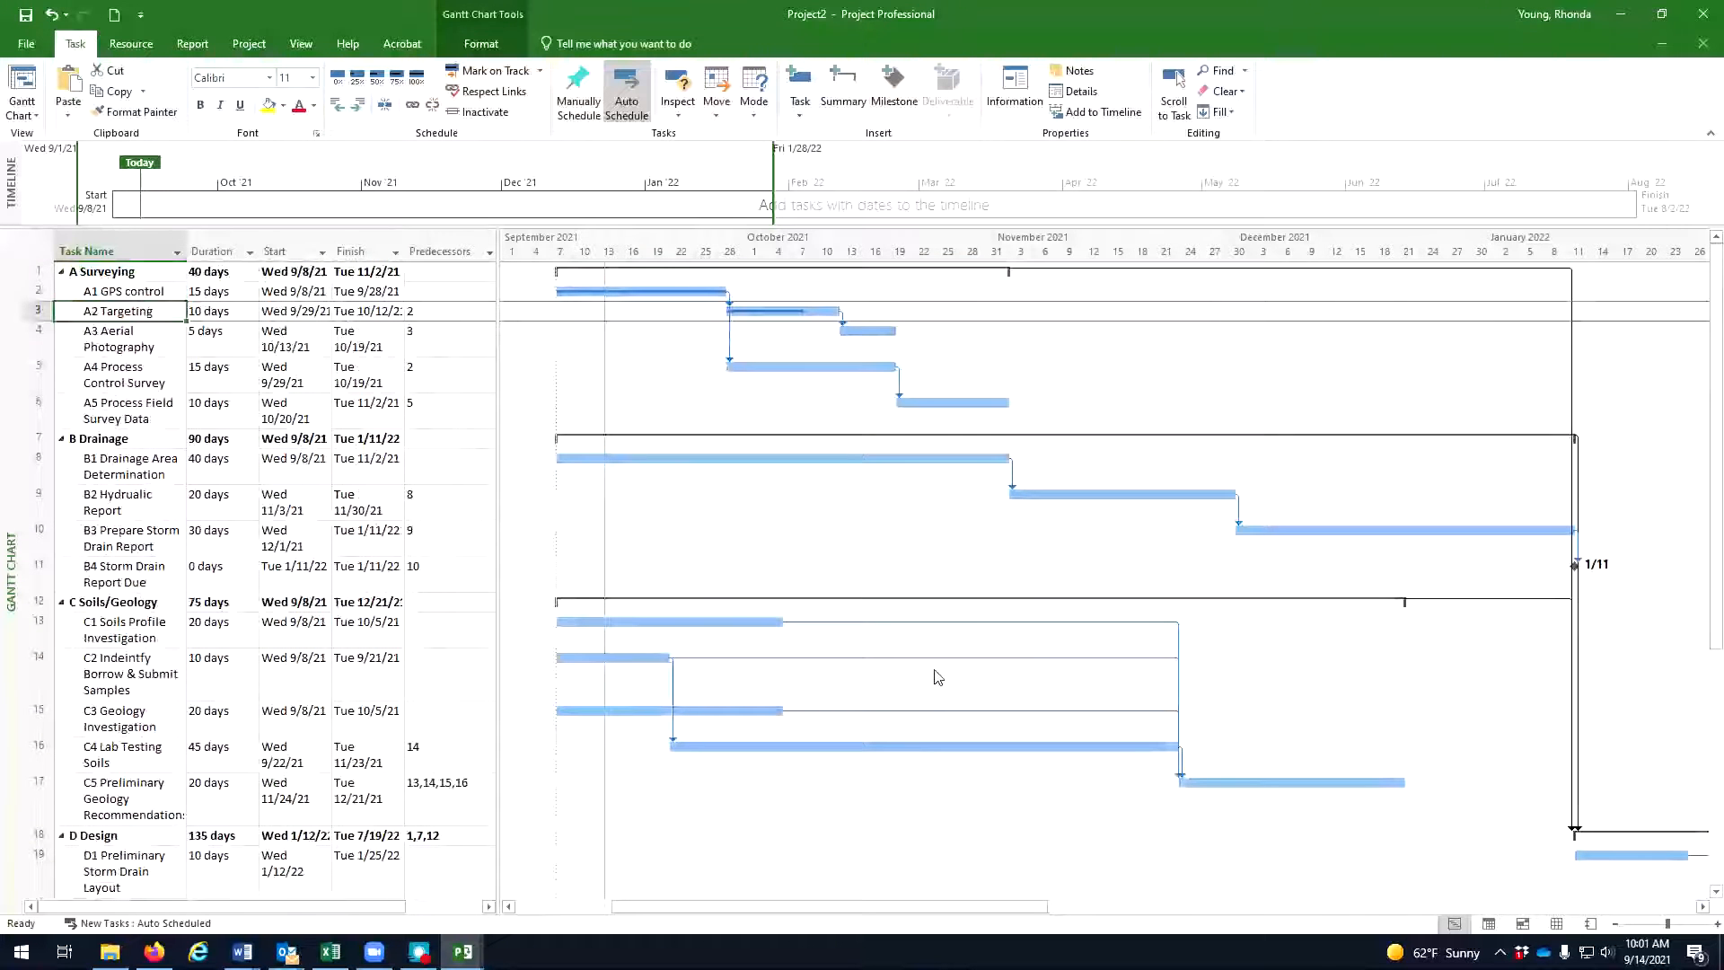